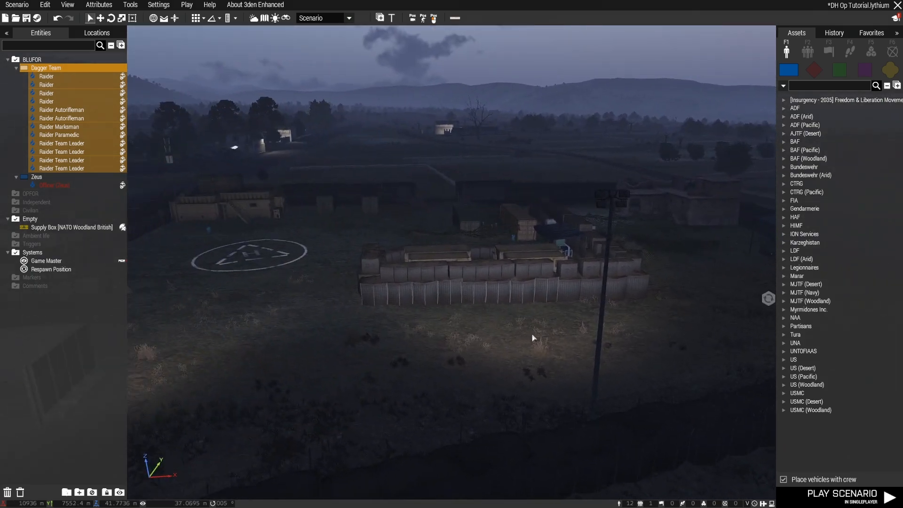
Look over the scenario's terrain map around the base and the villages to the north, and return to the 3D view
key(m)
right_drag(389, 198, 536, 424)
scroll(437, 334, down, 5)
right_drag(324, 132, 390, 252)
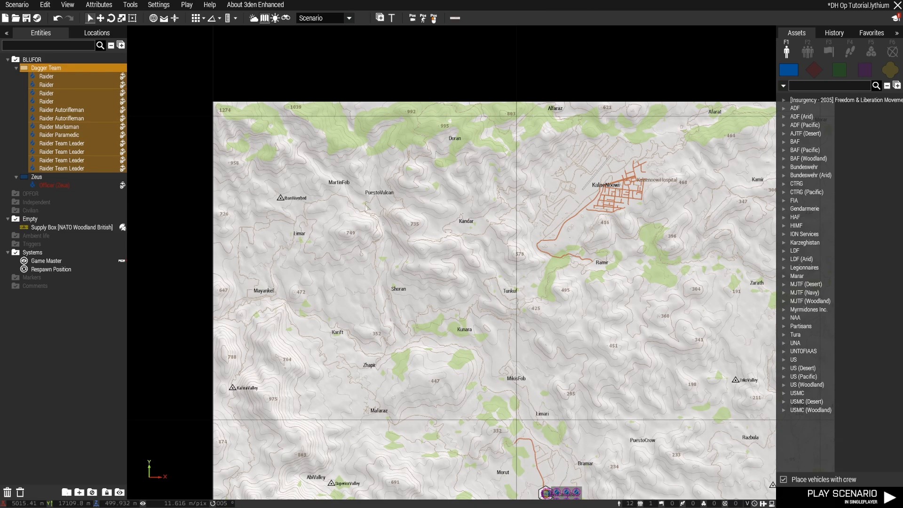
scroll(389, 195, up, 4)
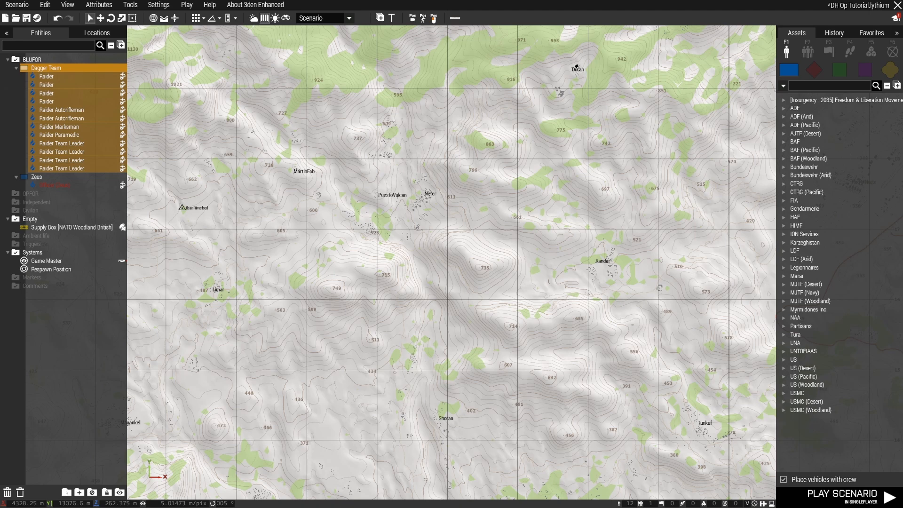
key(m)
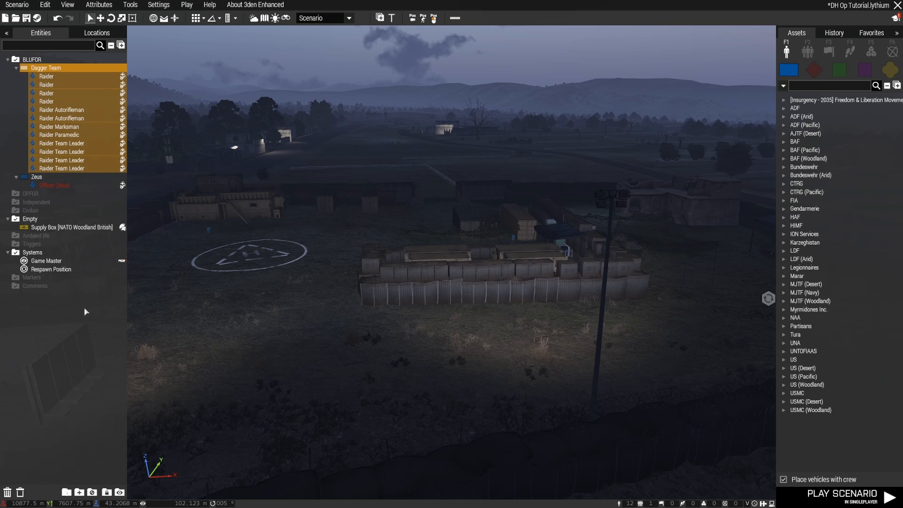
Review the group attributes of Dagger Team without changing them
click(51, 181)
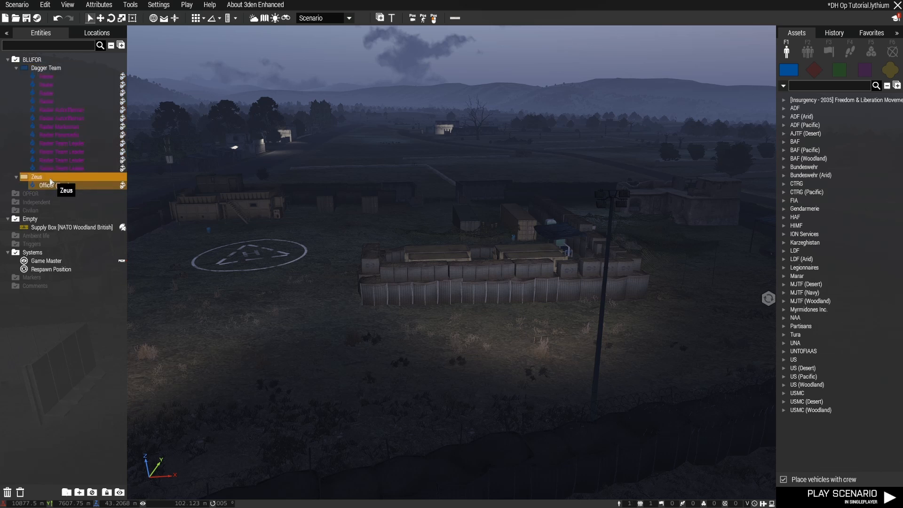
double_click(38, 69)
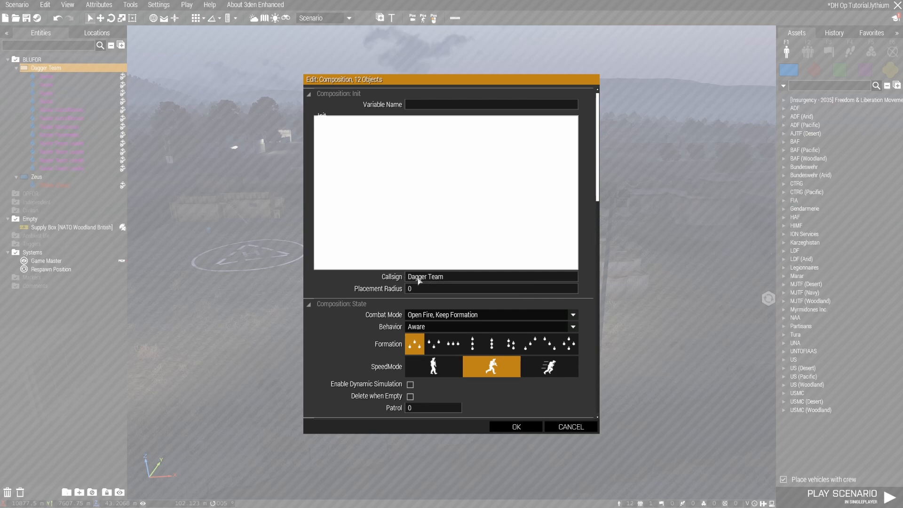
click(517, 426)
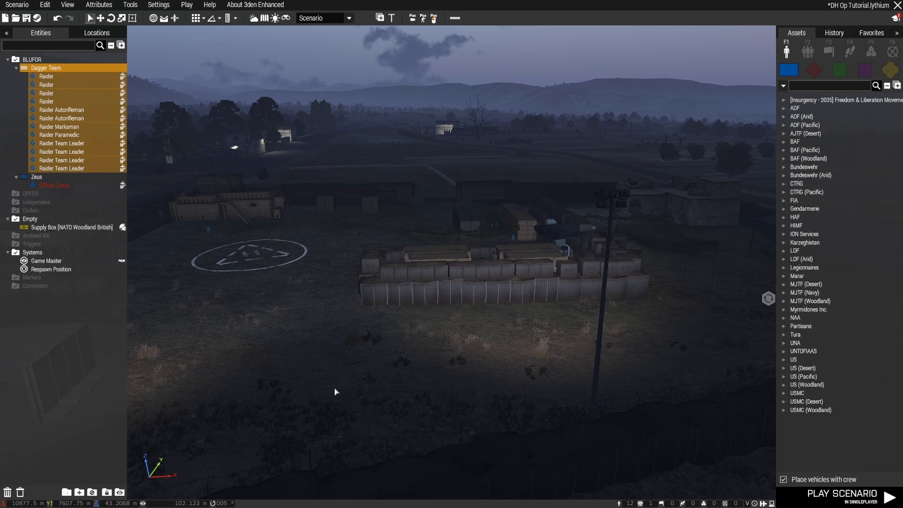
Survey the base's perimeter walls and find the roofed sandbag bunker beside the concrete wall
right_drag(336, 391, 402, 396)
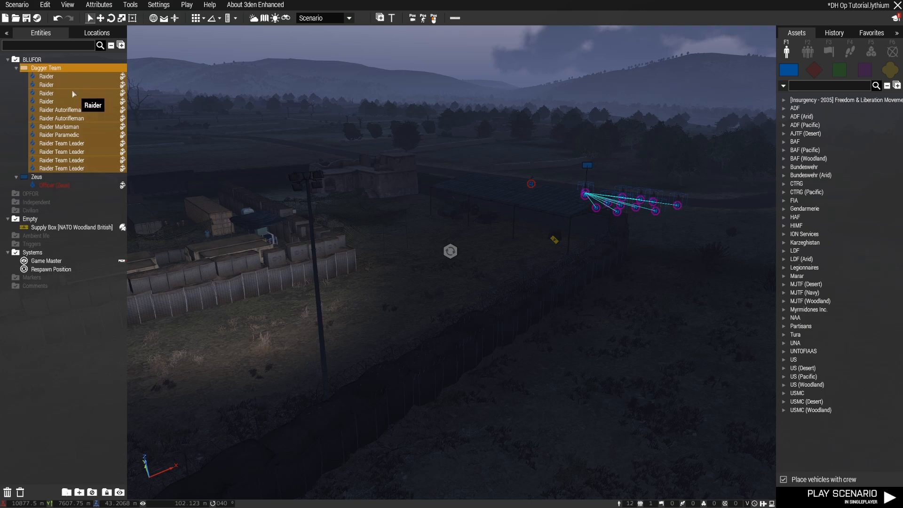
right_drag(358, 334, 260, 342)
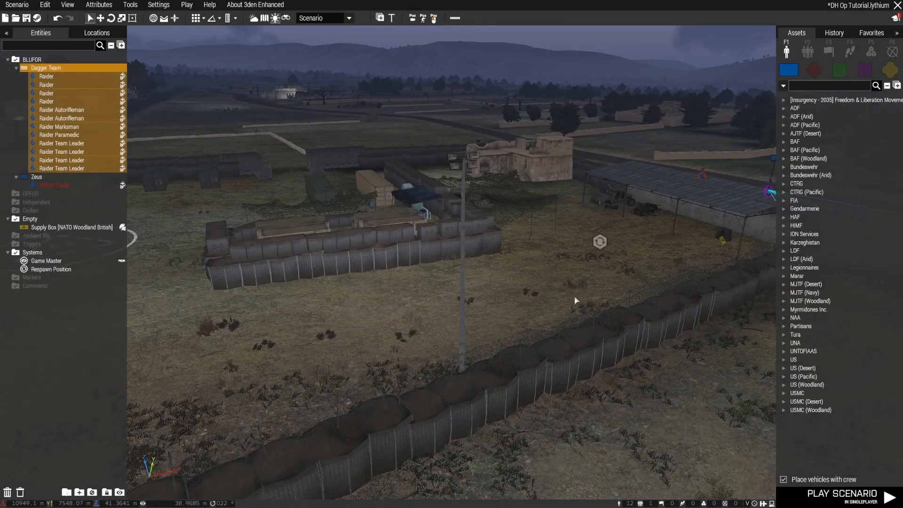
right_drag(577, 302, 419, 309)
key(w)
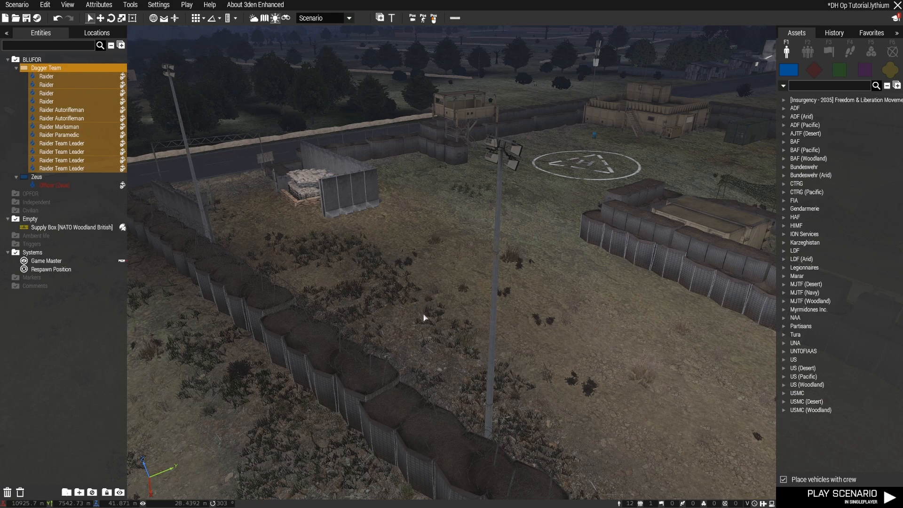
right_drag(425, 316, 448, 317)
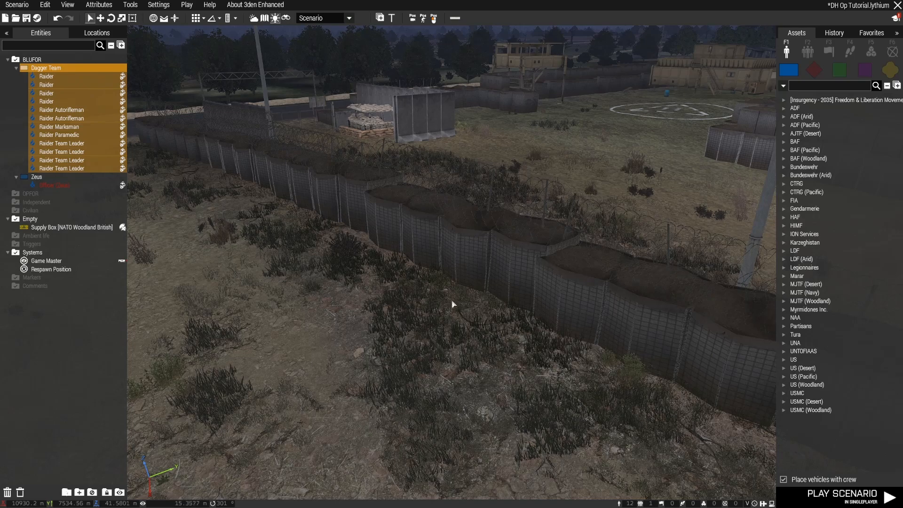
key(a)
right_drag(451, 305, 509, 300)
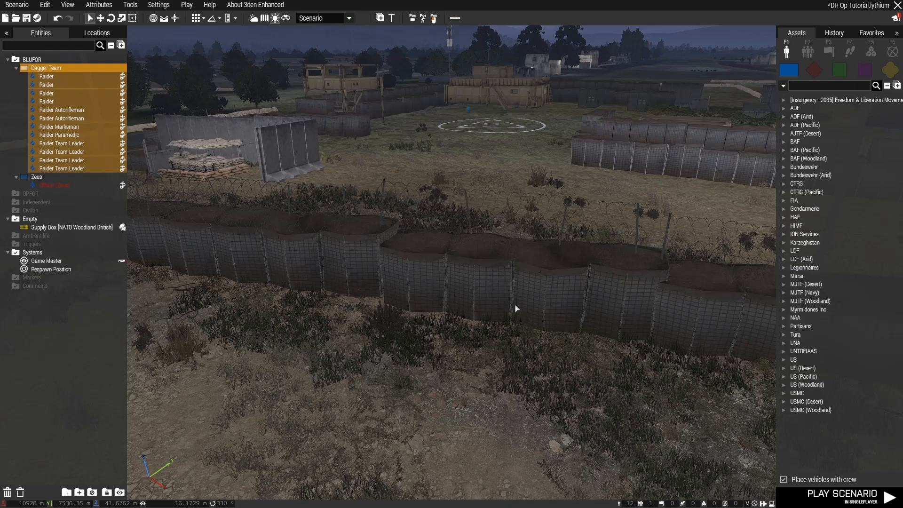
right_drag(555, 314, 443, 329)
key(w)
key(s)
key(w)
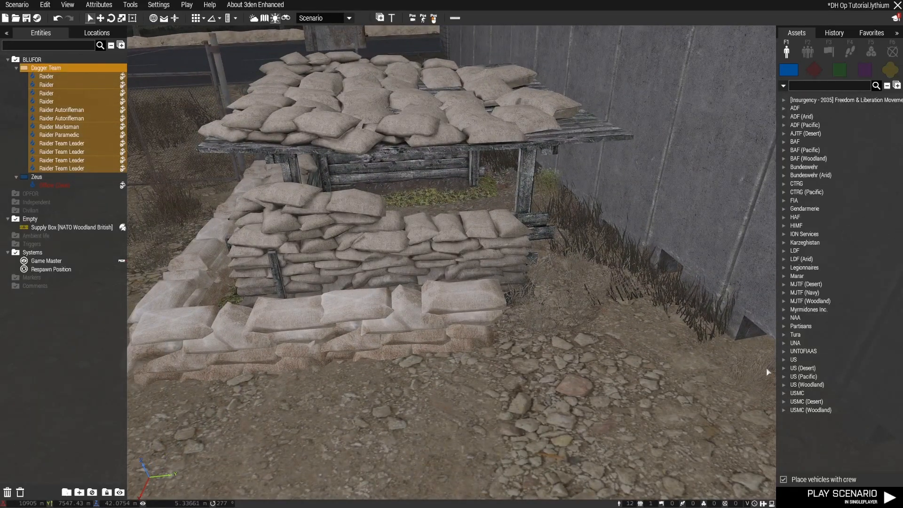
Place a USMC (Desert) Marine from the Men category inside the roofed sandbag bunker
click(782, 403)
scroll(795, 423, down, 2)
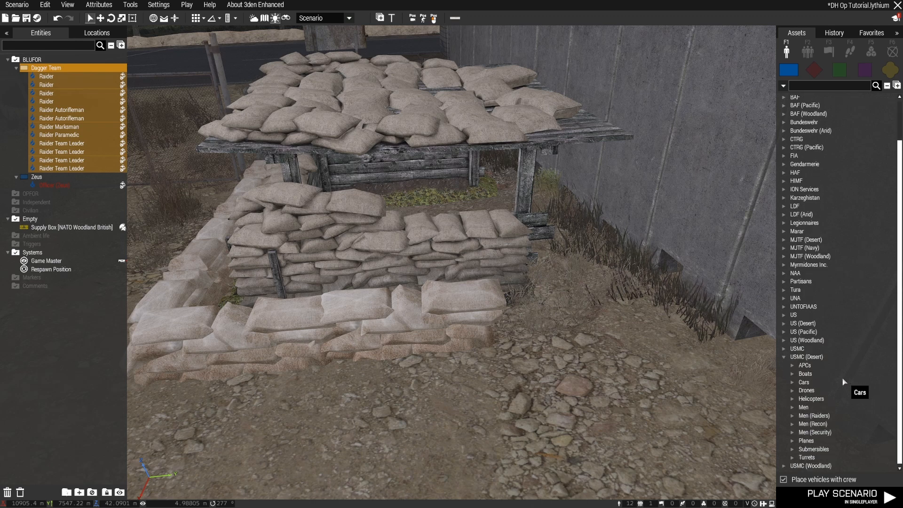
click(793, 407)
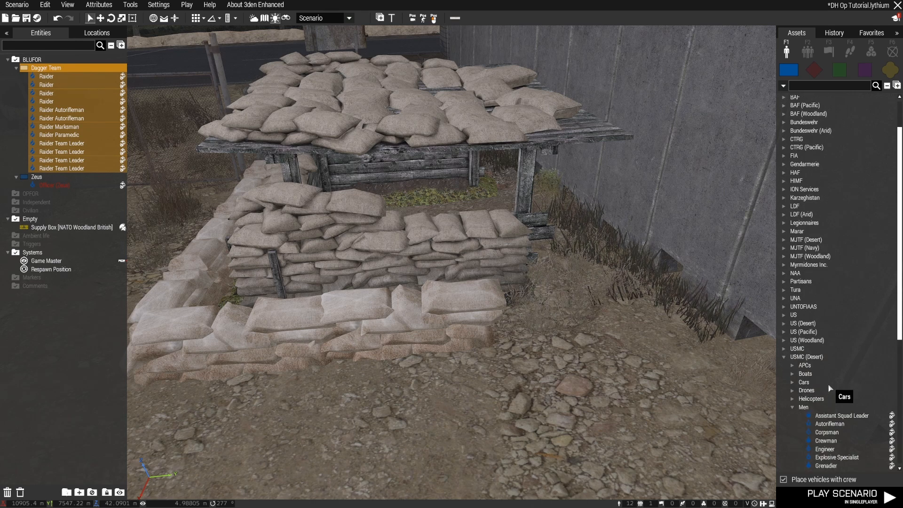
scroll(828, 388, down, 8)
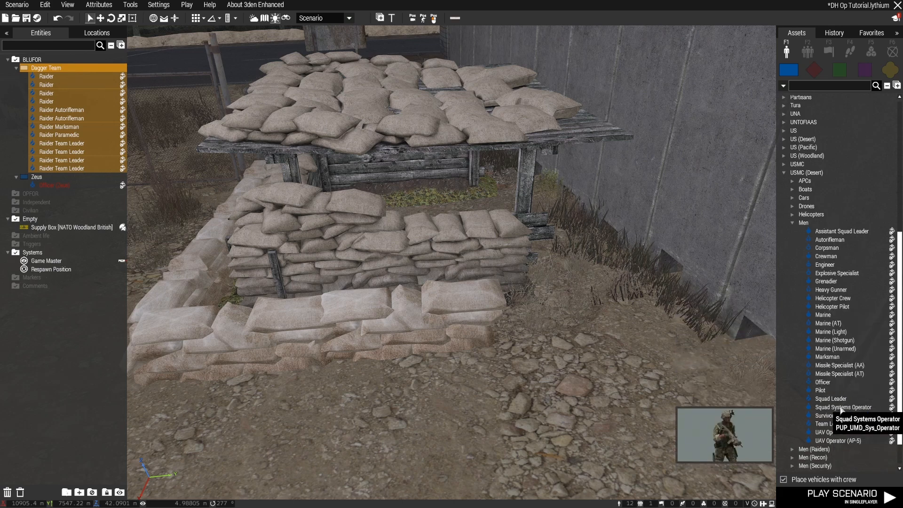
click(827, 315)
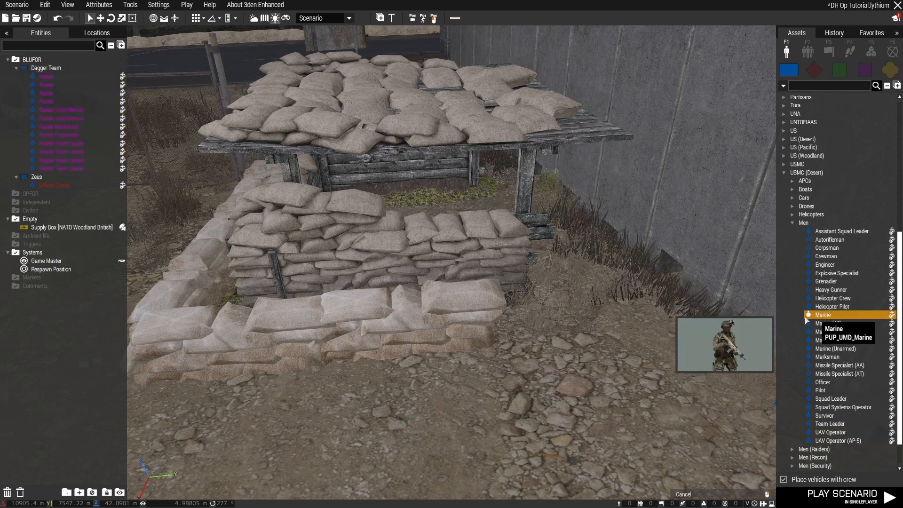
key(w)
click(387, 310)
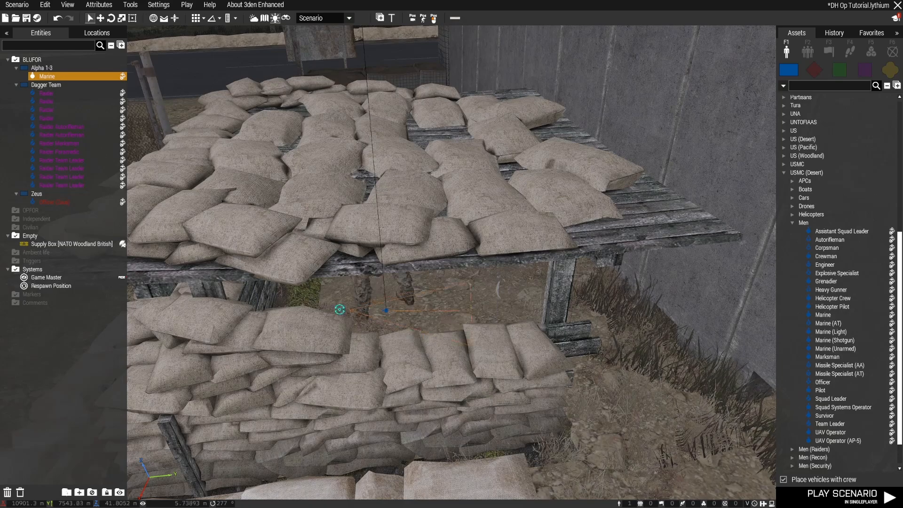
Rotate the Marine in the sandbag bunker to a heading of about 180° and check his placement
shift+drag(167, 317, 169, 317)
key(s)
key(a)
right_drag(236, 332, 489, 312)
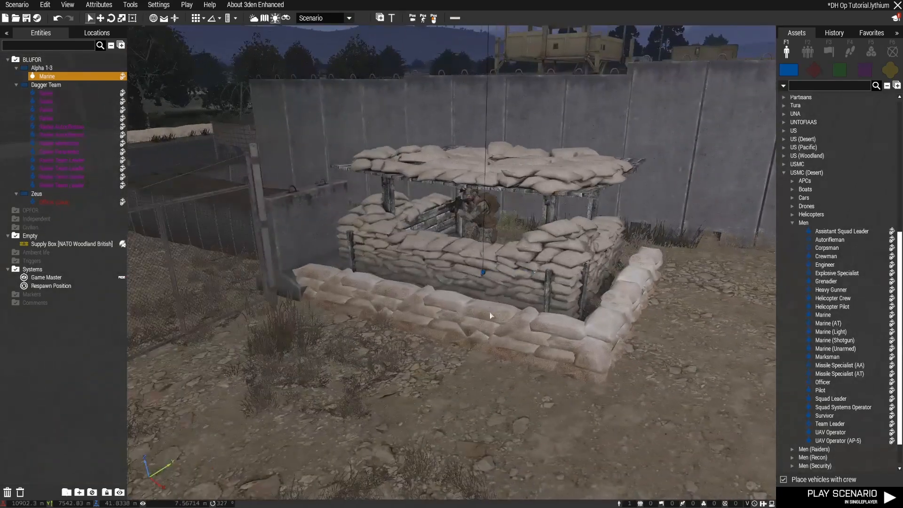
key(w)
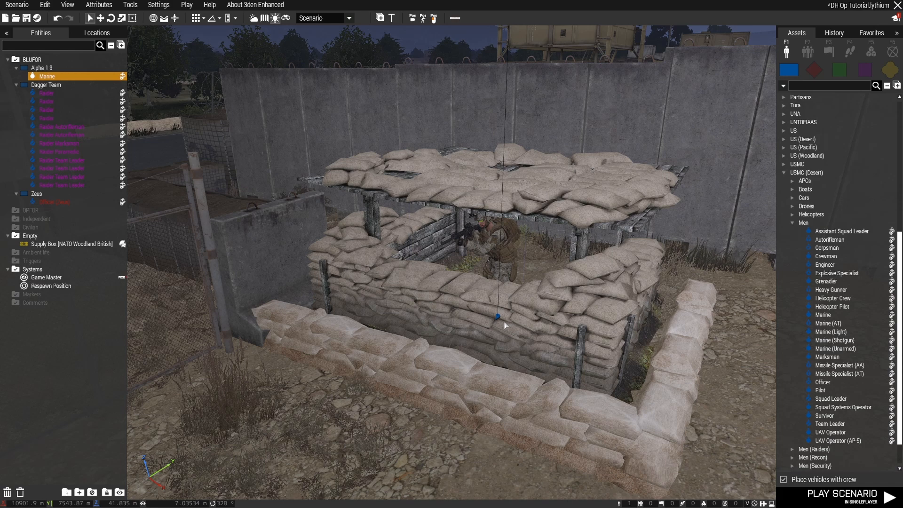
scroll(515, 327, down, 5)
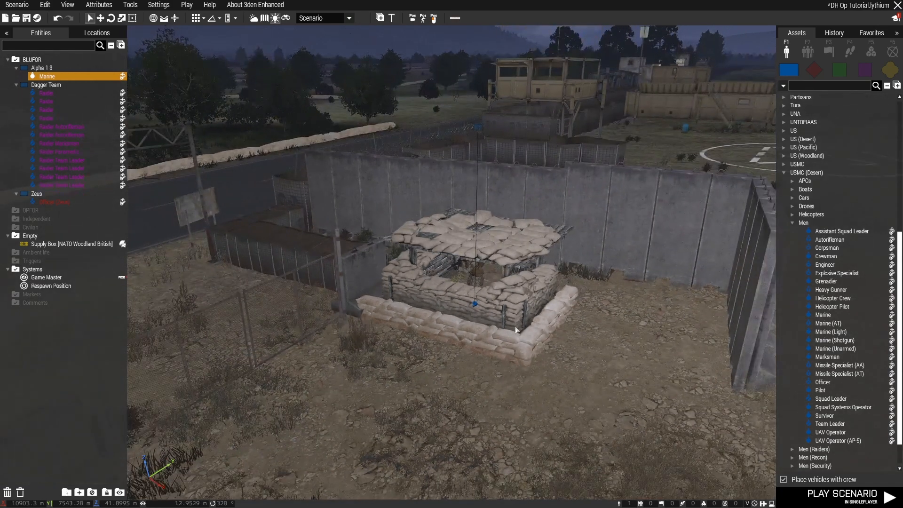
Review the bunker Marine's transformation, control and state attributes without changing them
double_click(476, 308)
scroll(582, 347, down, 3)
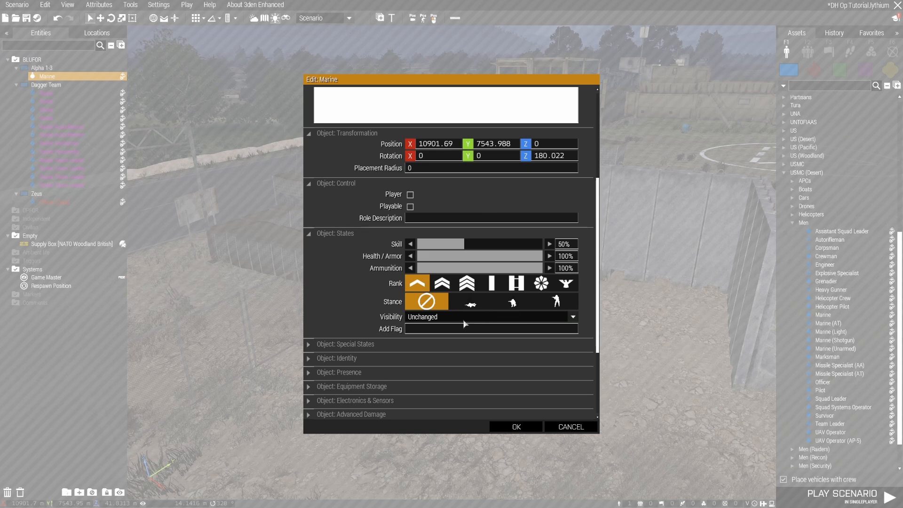
scroll(465, 323, up, 3)
click(570, 427)
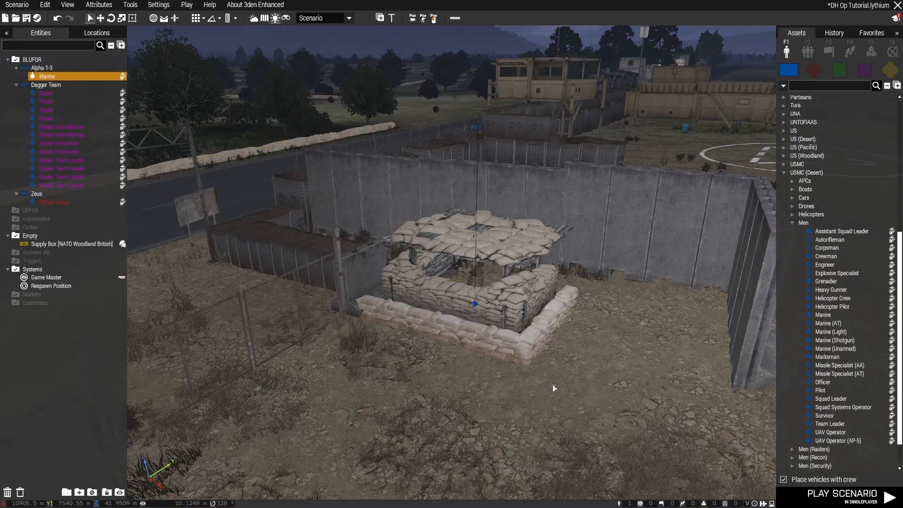
Set the Behavior of the bunker Marine's group, Alpha 1-3, to Safe
double_click(482, 127)
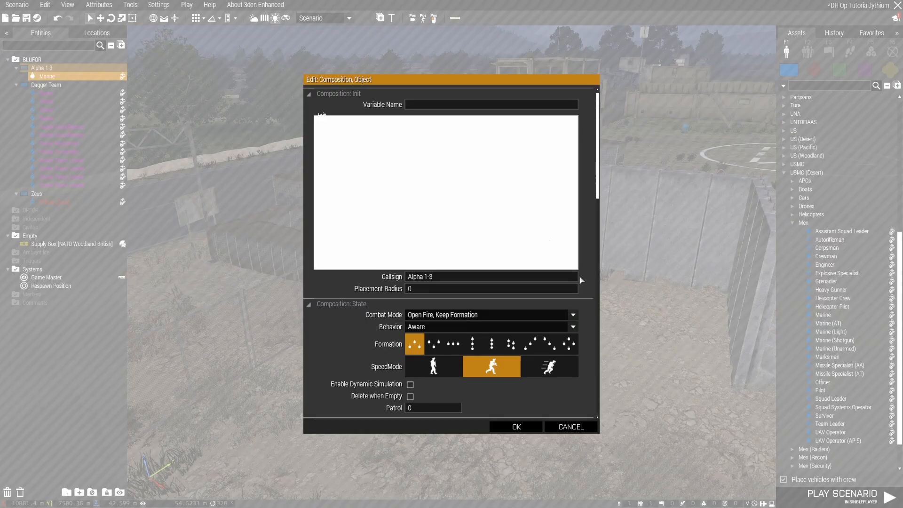
scroll(595, 256, down, 3)
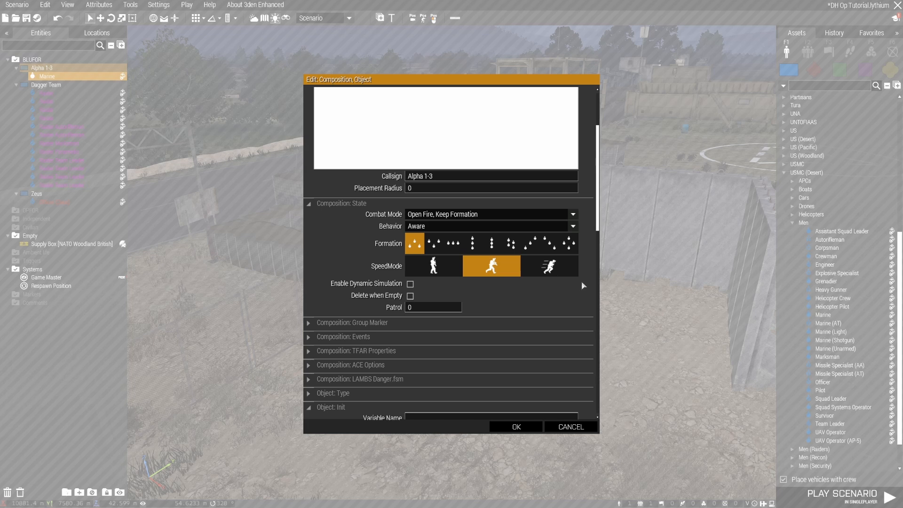
click(430, 226)
click(428, 246)
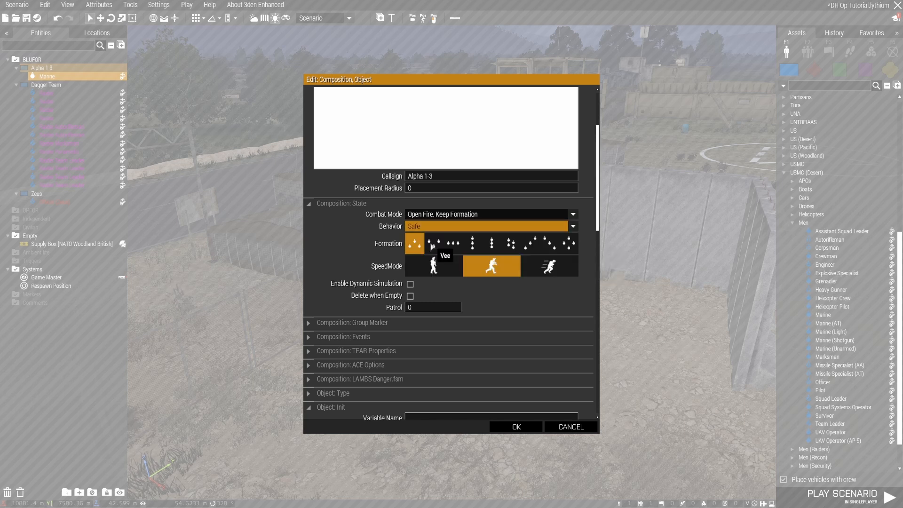
click(517, 427)
key(w)
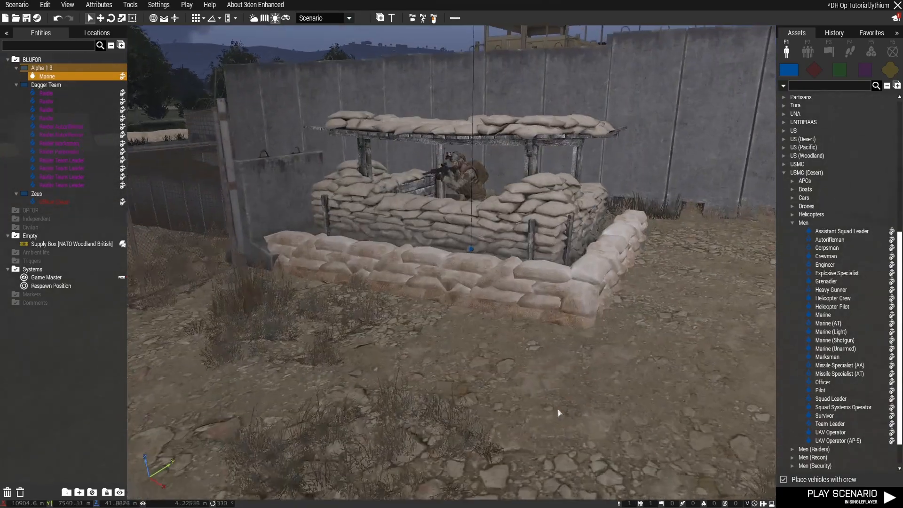
scroll(555, 411, down, 5)
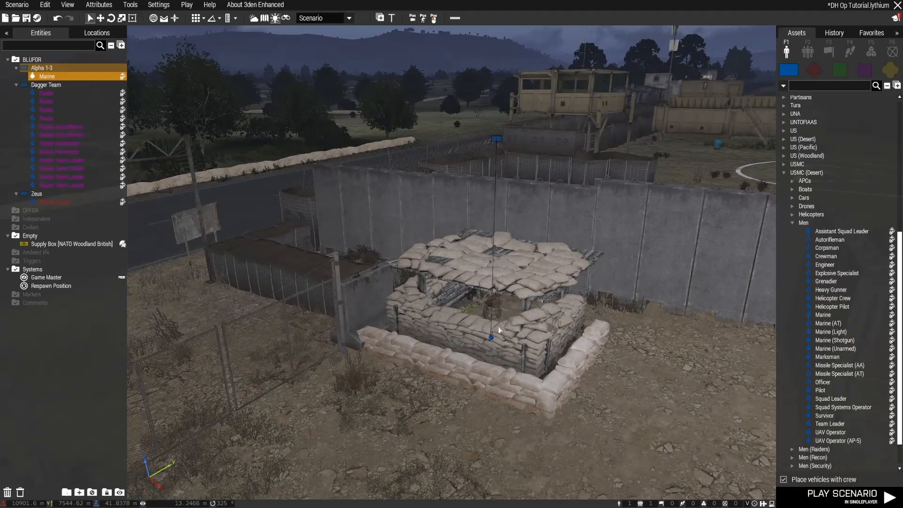
right_drag(485, 347, 497, 360)
scroll(510, 359, up, 4)
scroll(496, 361, down, 5)
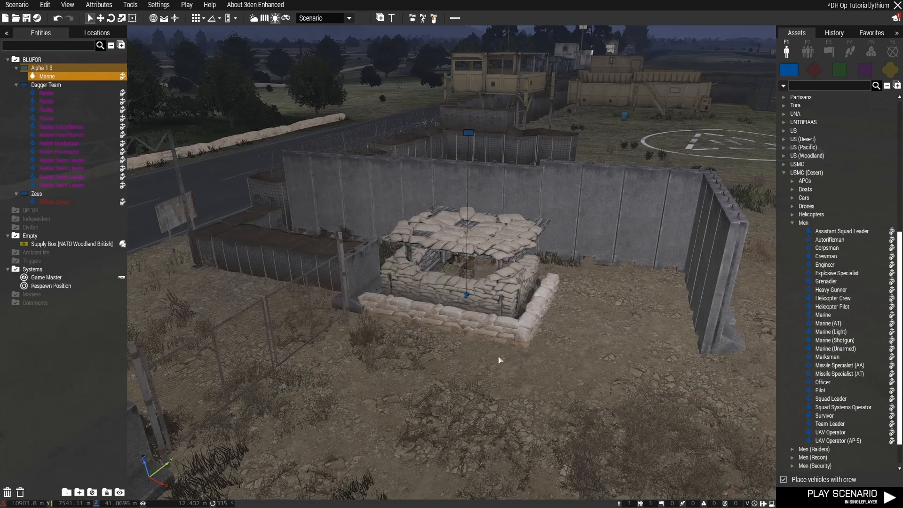
Place a USMC (Desert) Marine on the upper platform of the watchtower beside the road, facing the road
mouse_move(500, 361)
right_down()
mouse_move(643, 363)
mouse_move(534, 357)
mouse_move(422, 367)
mouse_move(484, 360)
right_up()
key(w)
key(w)
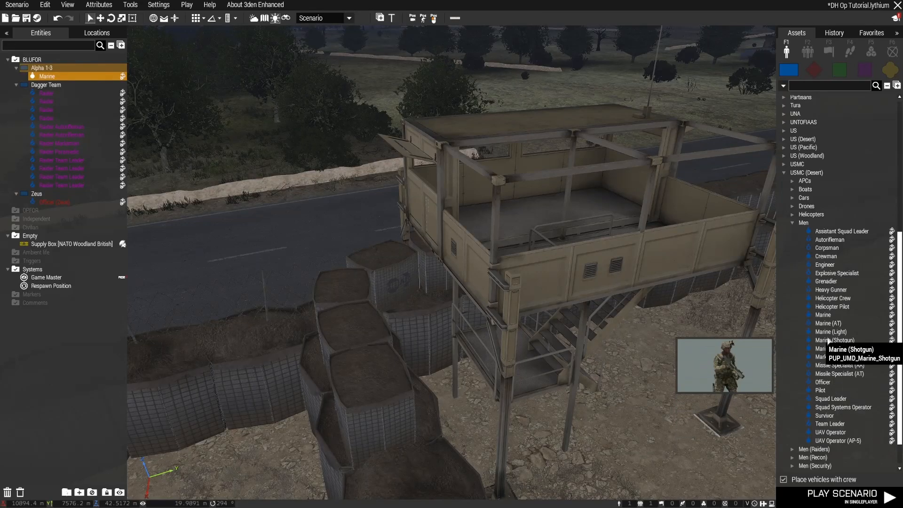
click(823, 314)
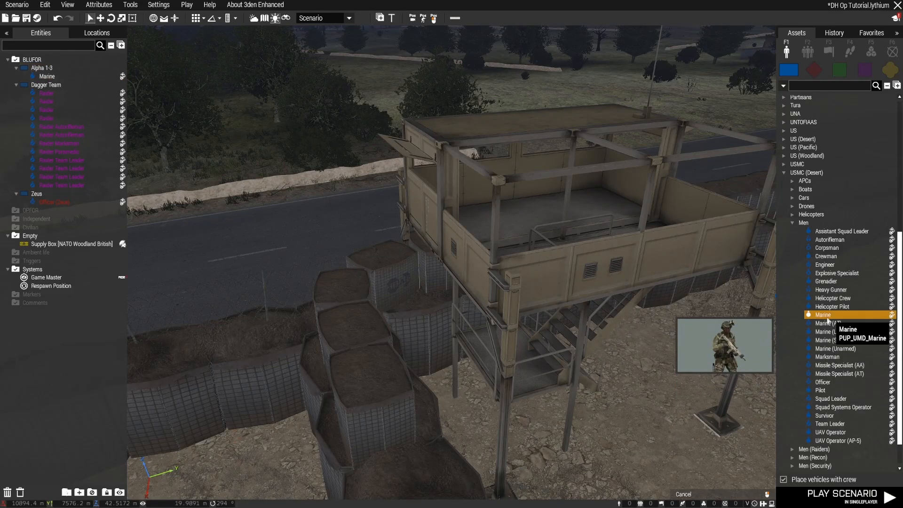
key(w)
click(485, 288)
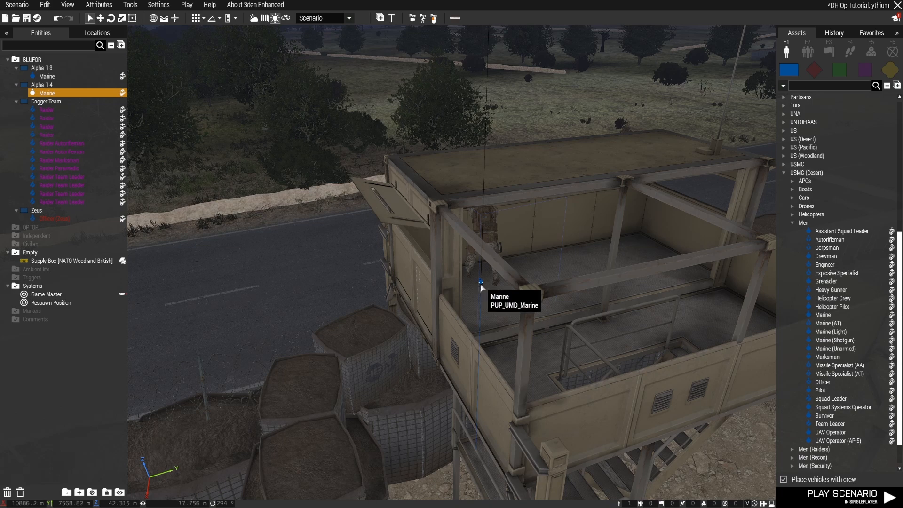
drag(480, 283, 474, 292)
Add a Grenadier to the watchtower Marine's group, placed near the opposite corner of the roadside wall on the upper platform
key(s)
mouse_move(546, 307)
right_down()
mouse_move(570, 306)
mouse_move(561, 306)
right_up()
key(w)
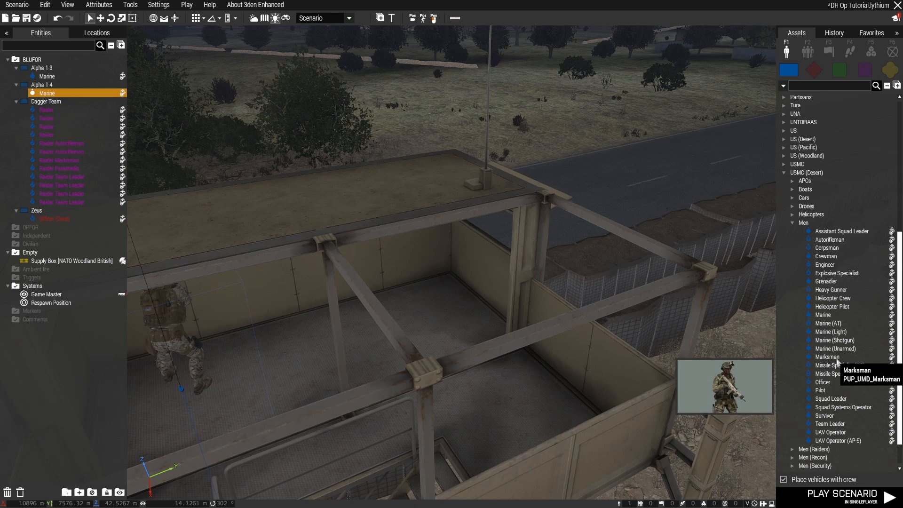
click(826, 281)
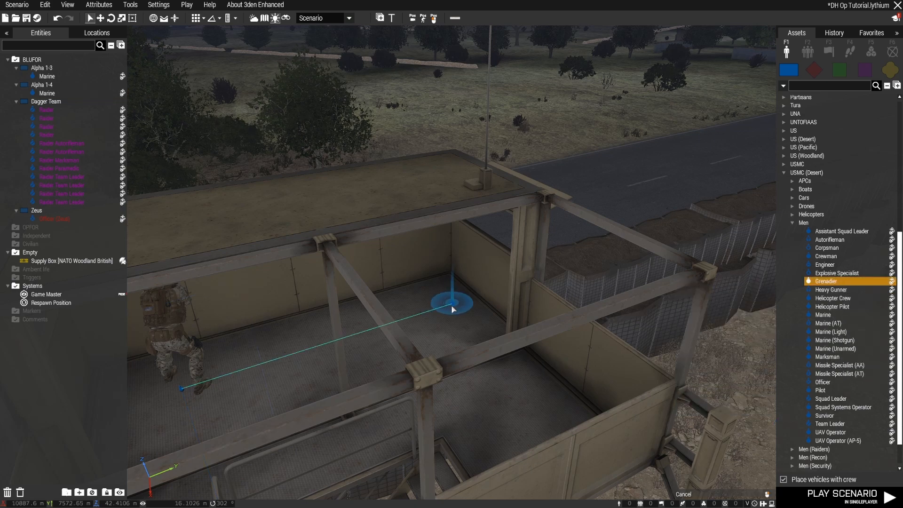
click(430, 312)
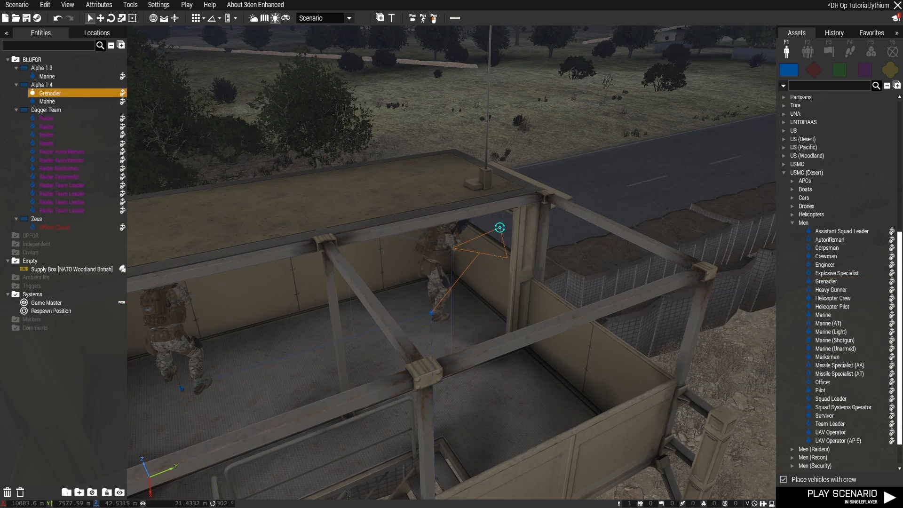
scroll(404, 239, down, 5)
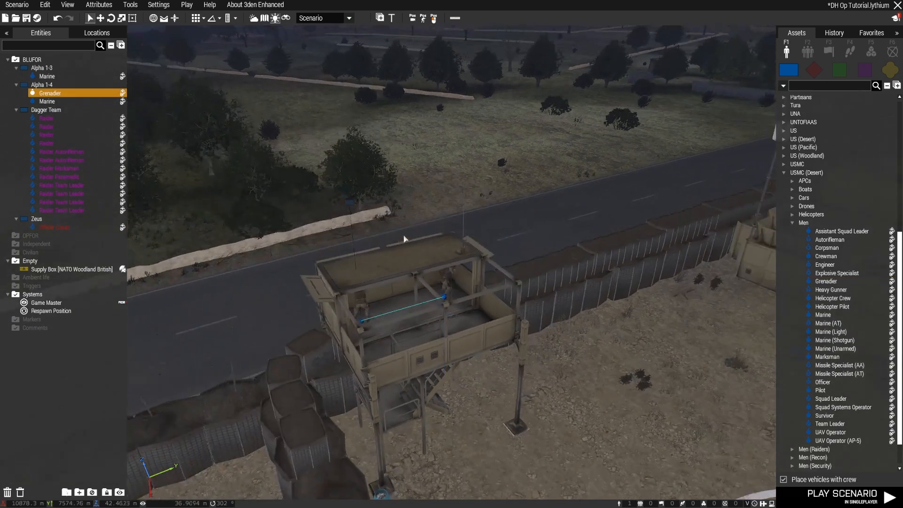
Set the Behavior of the watchtower group, Alpha 1-4, to Safe
double_click(356, 209)
click(461, 326)
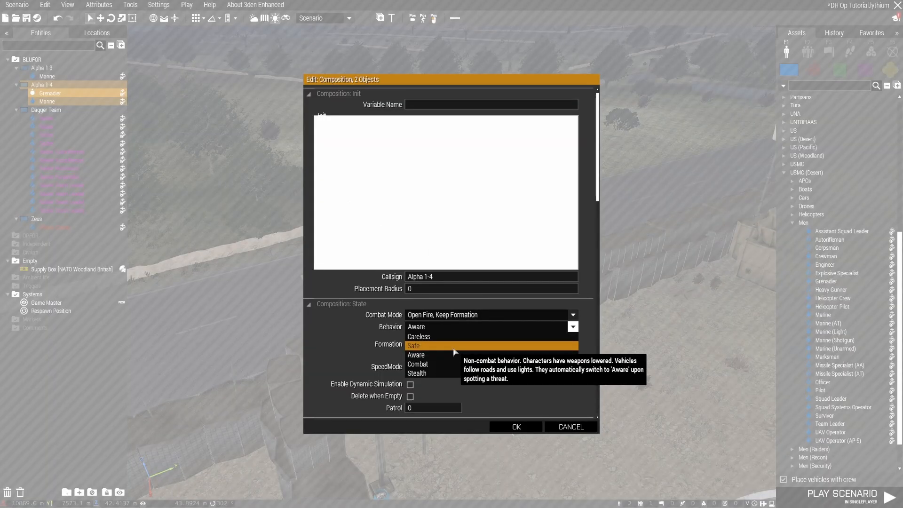
click(455, 347)
click(517, 426)
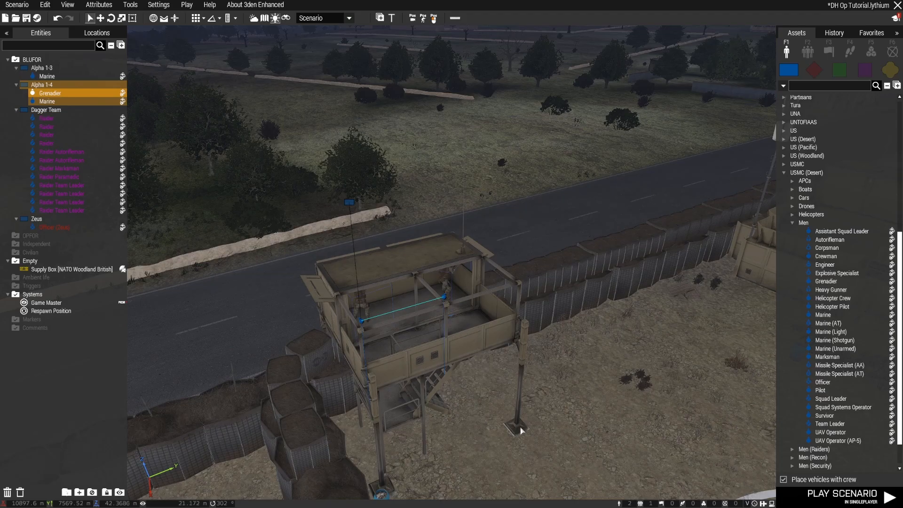
Place a Marine (AT) on the roof of the container headquarters near its outer corner and add a Squad Leader beside him
right_drag(532, 414, 621, 404)
key(s)
key(w)
key(s)
key(q)
key(w)
key(d)
key(q)
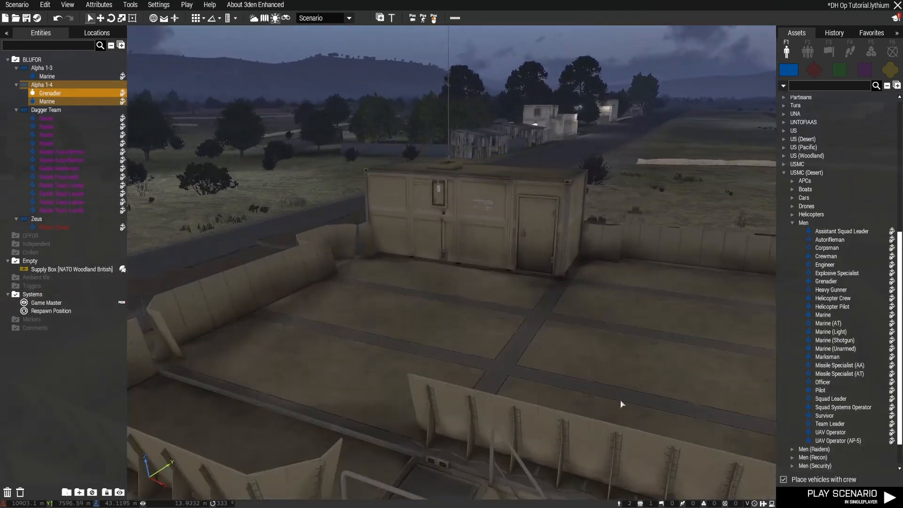
click(829, 324)
key(d)
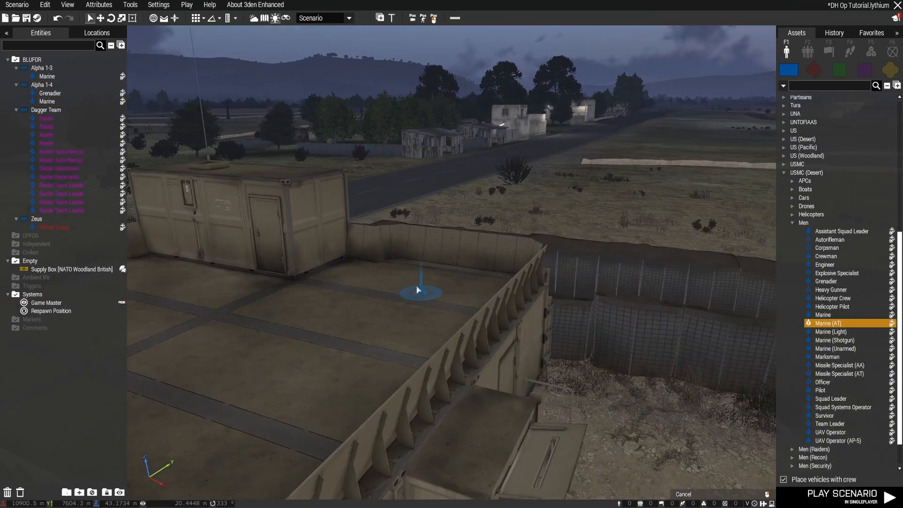
click(412, 273)
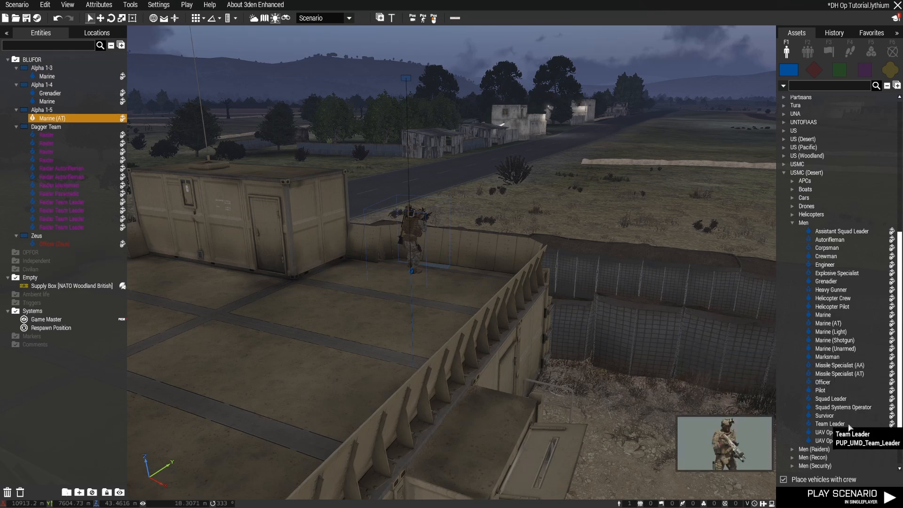
click(837, 399)
click(472, 285)
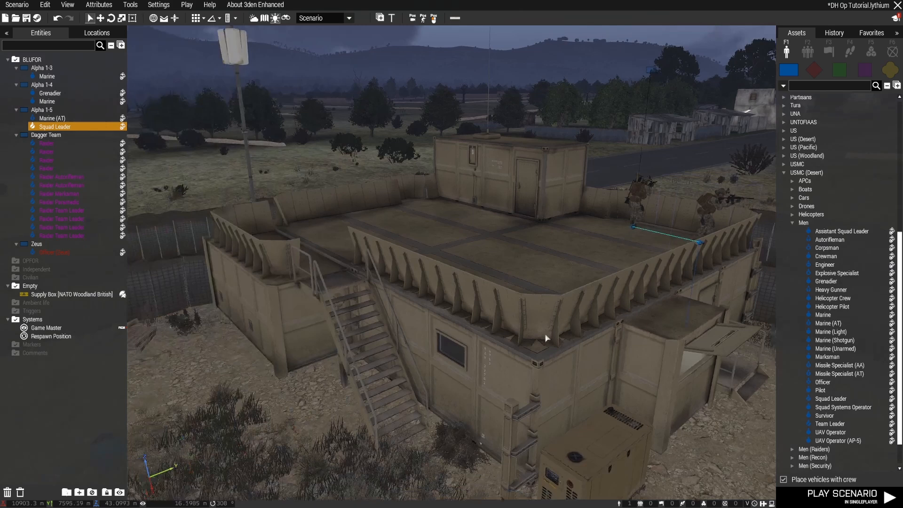
Add a Grenadier to the headquarters roof group, at the roadside parapet next to the rooftop cabin, leaving his attributes unchanged
key(w)
right_drag(545, 335, 545, 335)
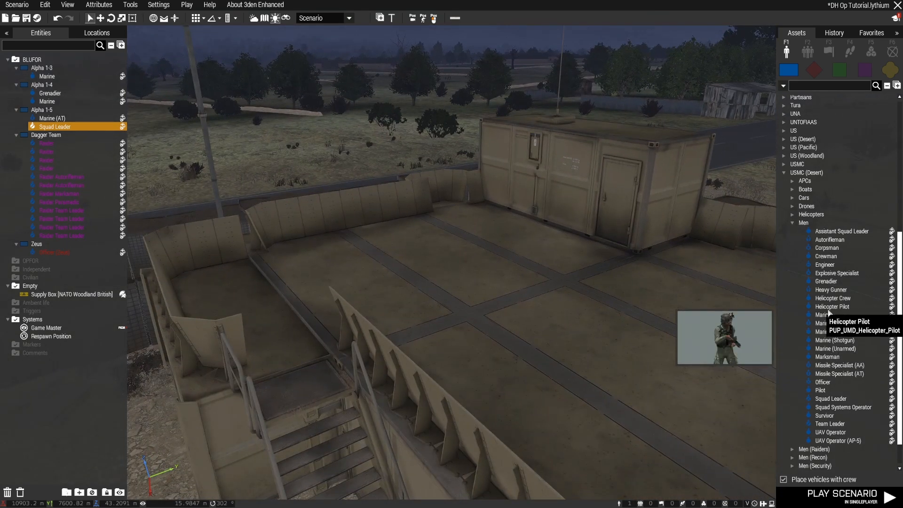
drag(834, 284, 448, 209)
double_click(448, 208)
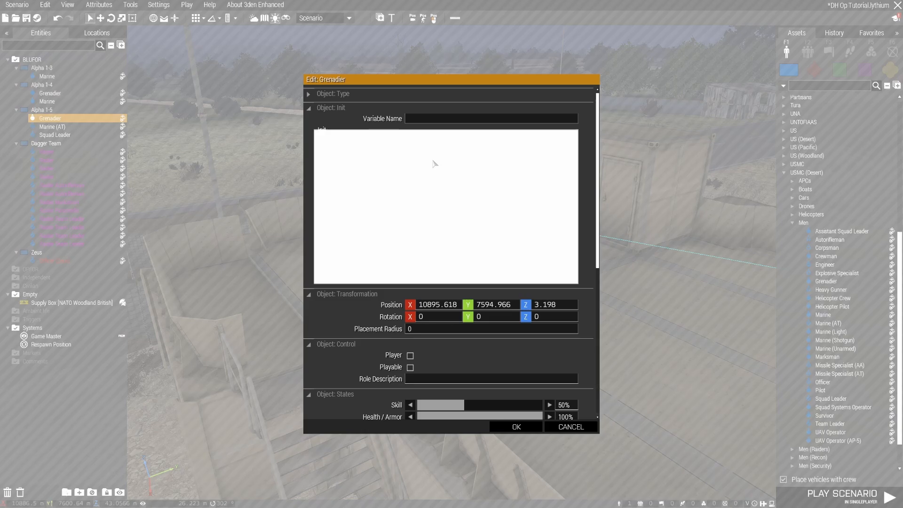
click(572, 428)
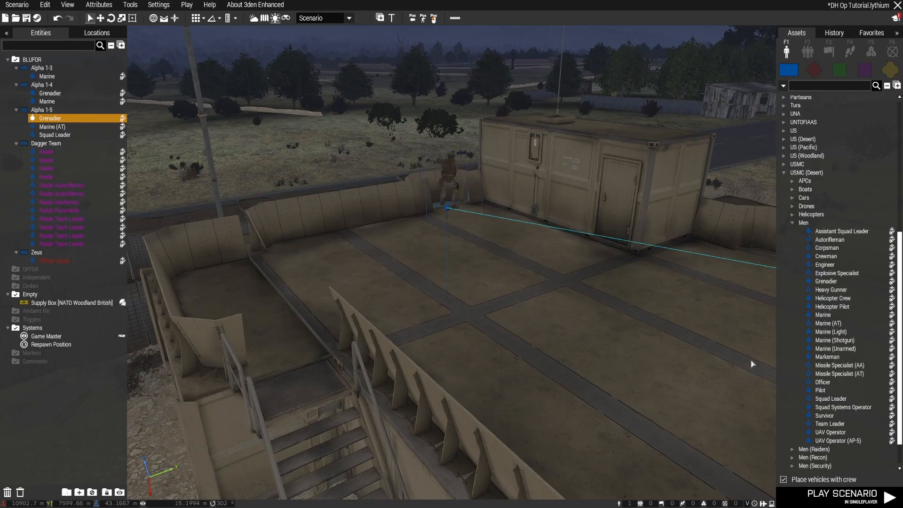
Try an Officer in the headquarters roof group, in front of the cabin door, and remove him again
click(823, 381)
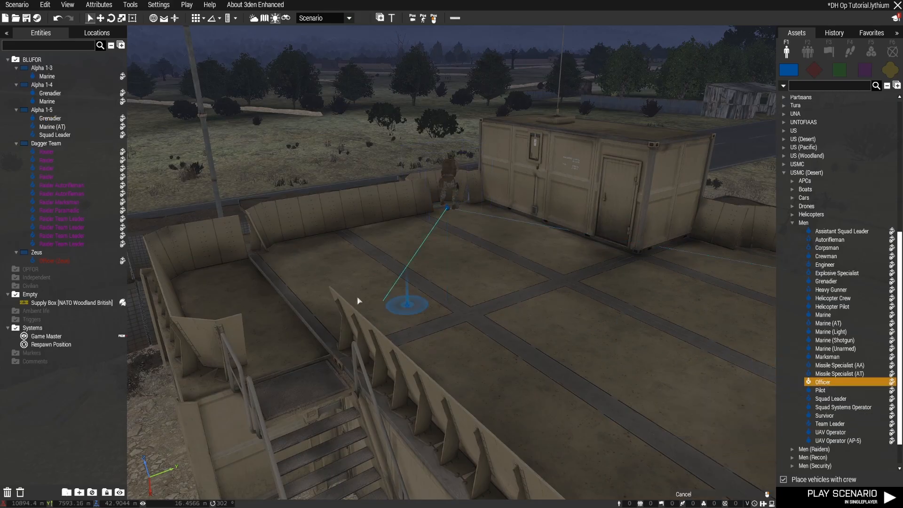
click(213, 278)
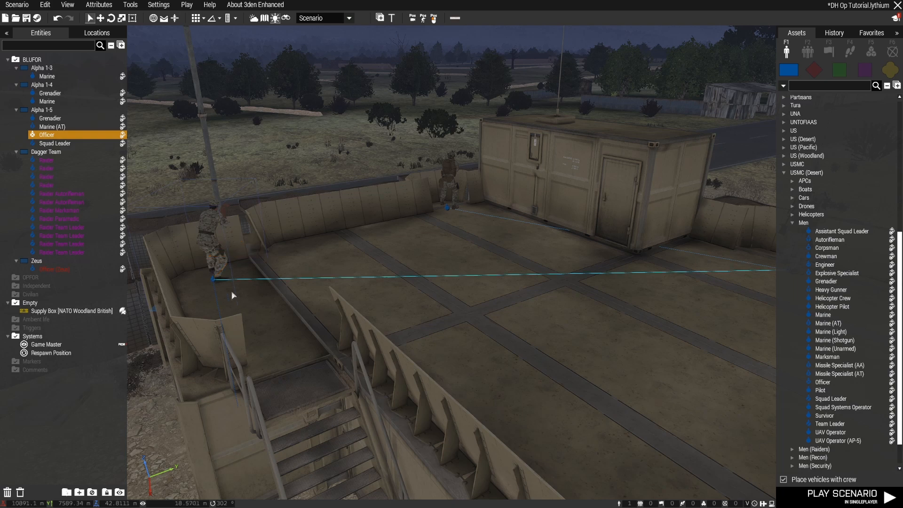
drag(223, 275, 600, 276)
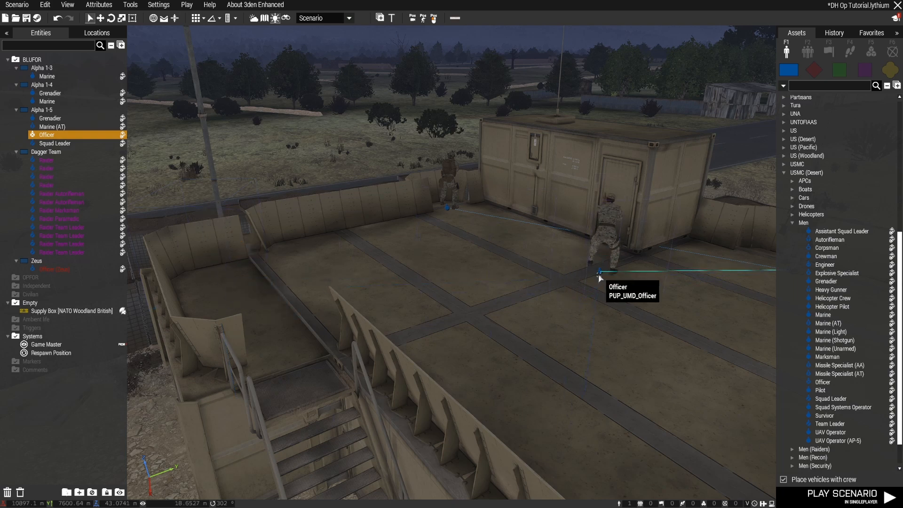
scroll(545, 310, down, 4)
right_drag(546, 310, 574, 312)
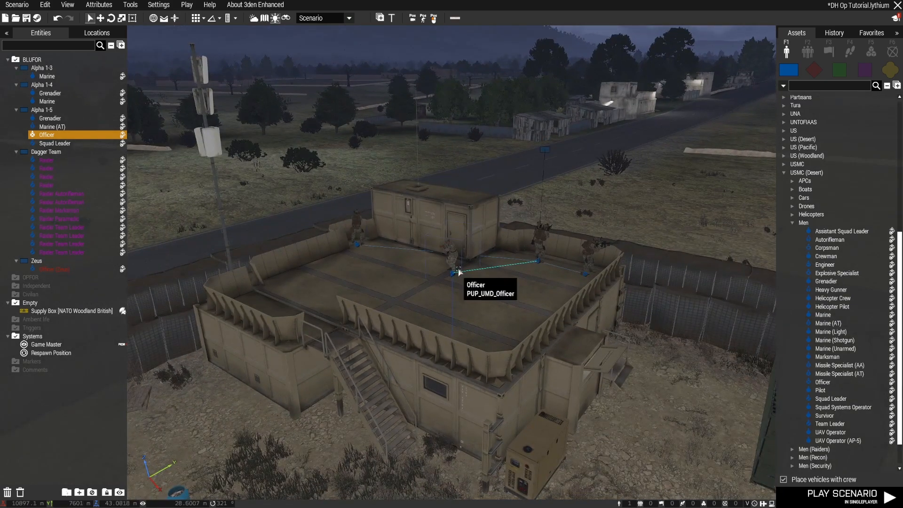
key(Delete)
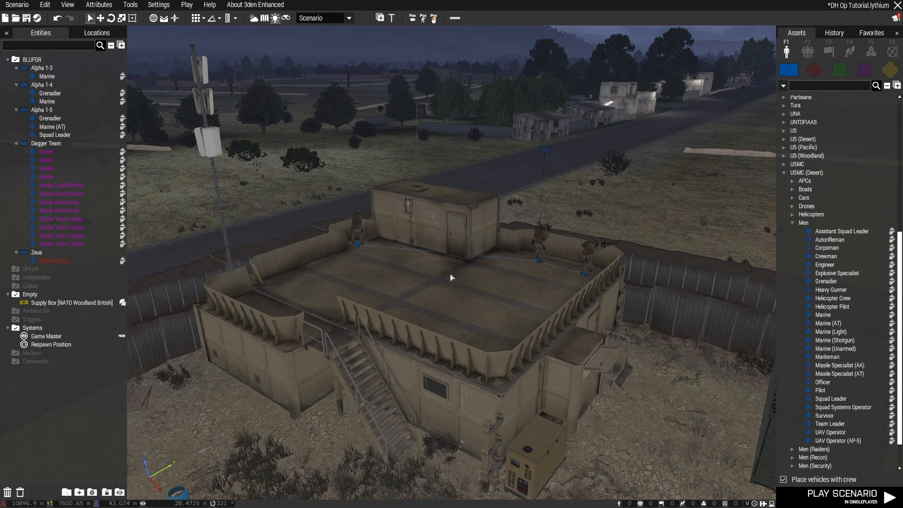
Set the Behavior of the headquarters roof group, Alpha 1-5, to Safe
scroll(452, 279, down, 4)
right_drag(464, 284, 474, 214)
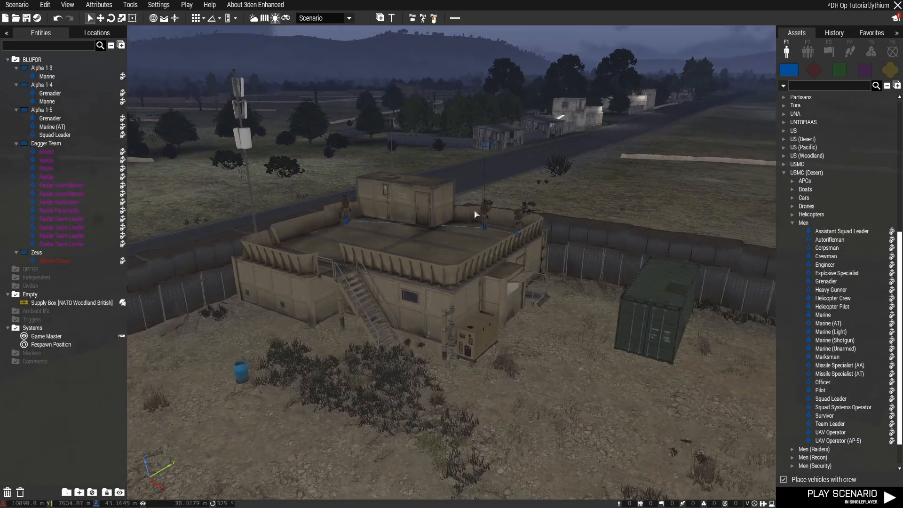
double_click(484, 150)
click(427, 326)
click(428, 345)
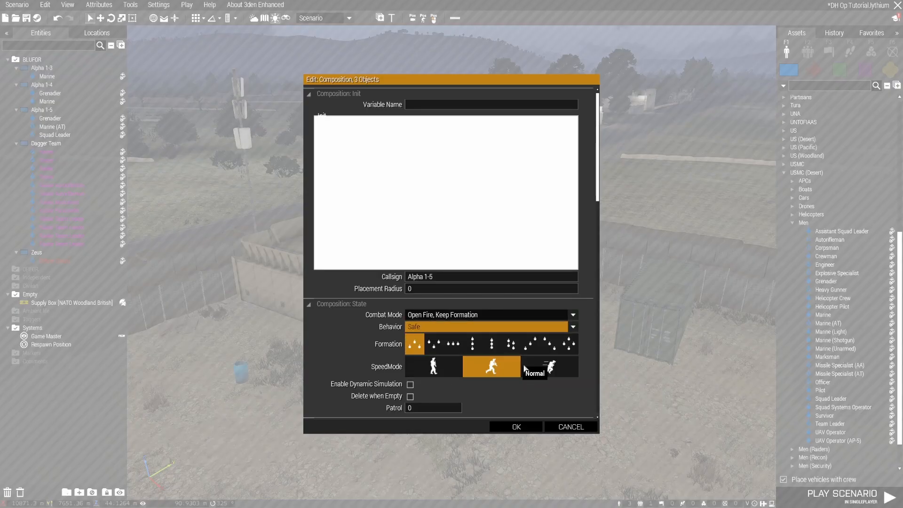
click(518, 428)
Place a USMC (Desert) Marksman at the sandbag-covered wooden post on the clay building's roof
key(w)
right_drag(514, 425, 667, 425)
key(w)
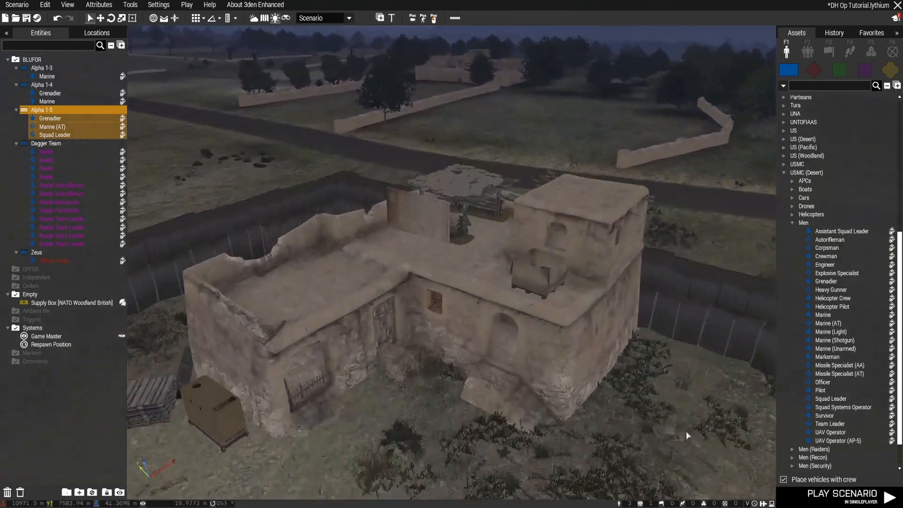
key(w)
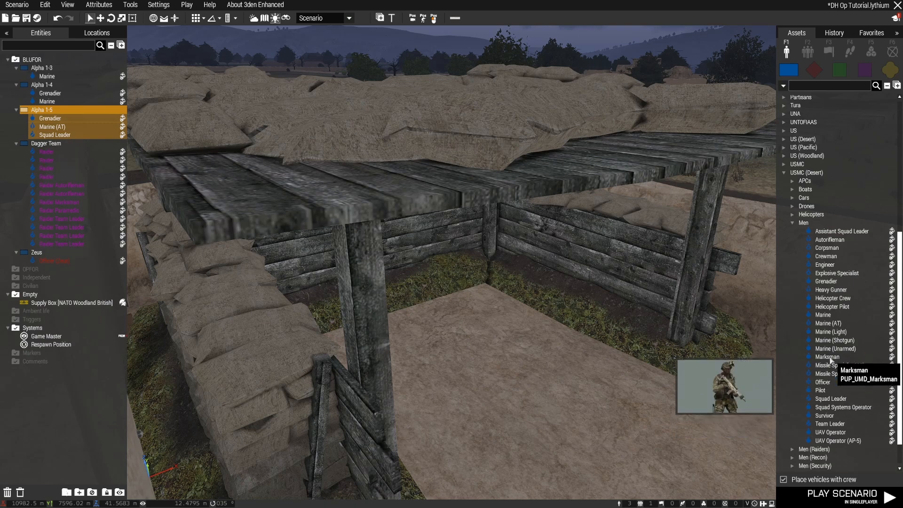
click(827, 357)
click(417, 322)
Reposition the Marksman so he stands under the cover of the rooftop sandbag post, facing outward
key(s)
right_drag(455, 342, 493, 377)
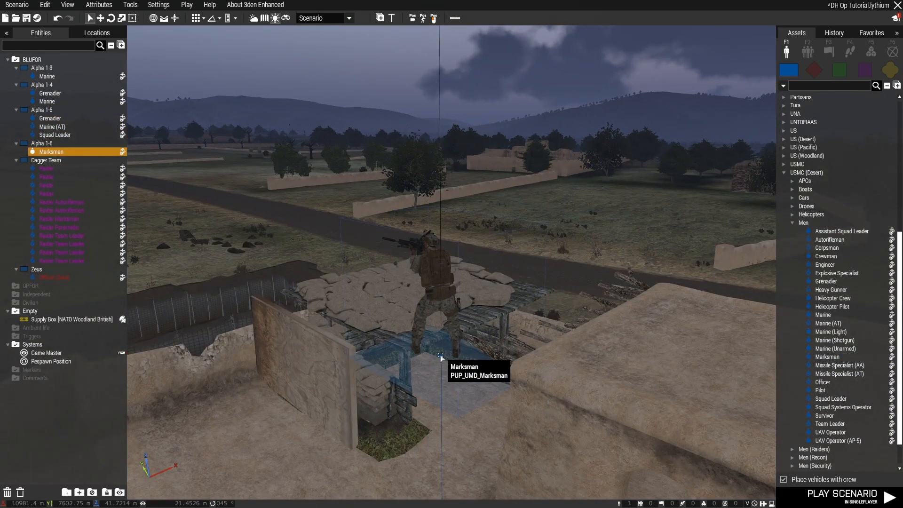
drag(441, 356, 430, 387)
key(w)
mouse_move(491, 428)
right_down()
mouse_move(498, 423)
mouse_move(484, 441)
right_up()
key(z)
drag(479, 452, 442, 434)
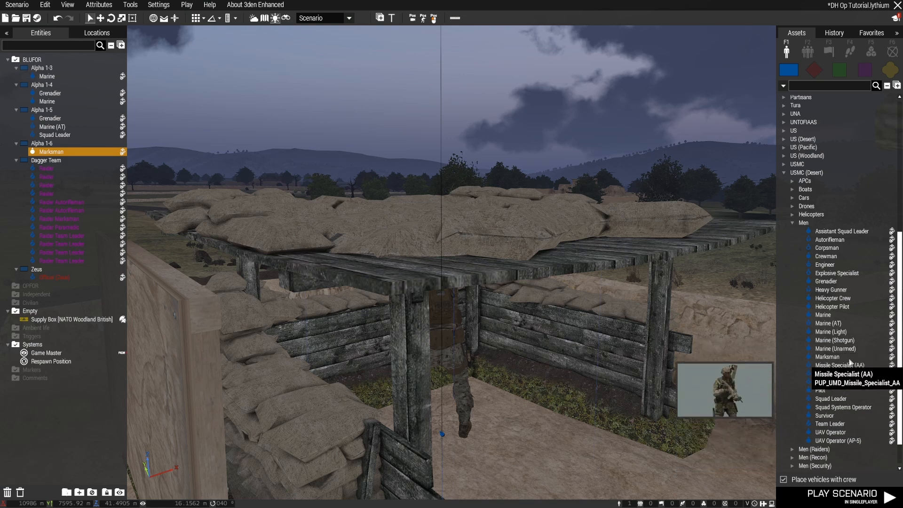
Add a Marine to the Marksman's group on the clay building's roof, behind the broken parapet
click(823, 314)
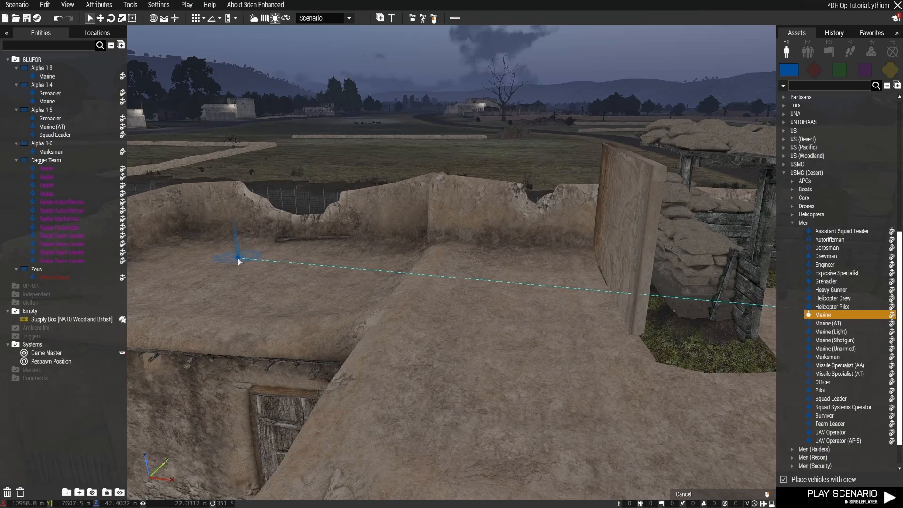
click(239, 260)
key(d)
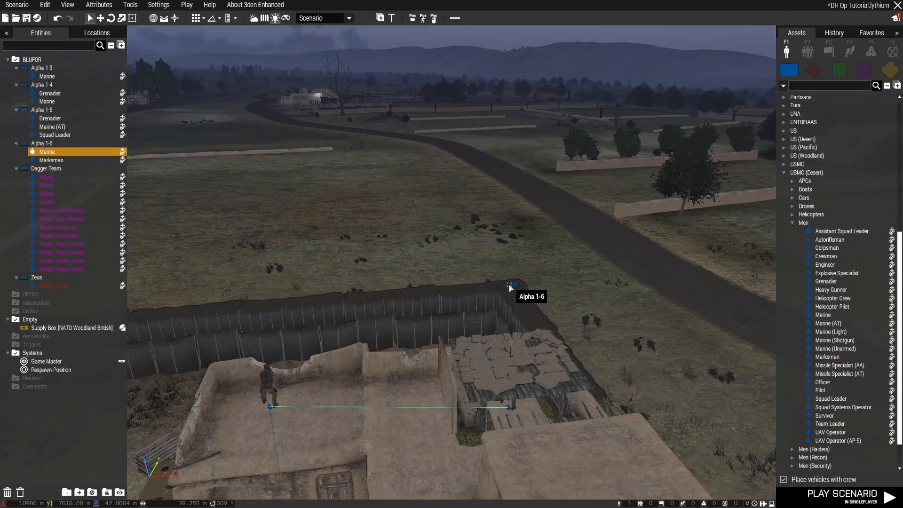
Set the Behavior of the clay building's group, Alpha 1-6, to Safe
double_click(511, 286)
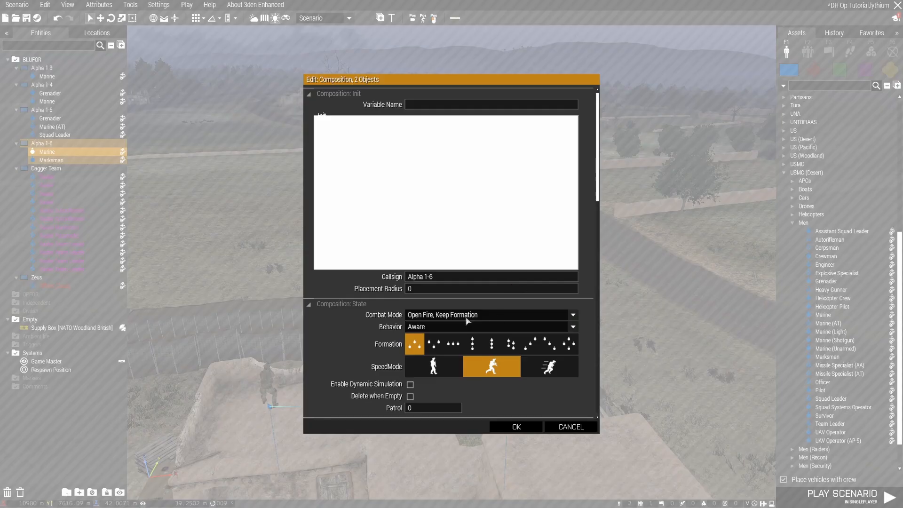
click(434, 328)
click(437, 346)
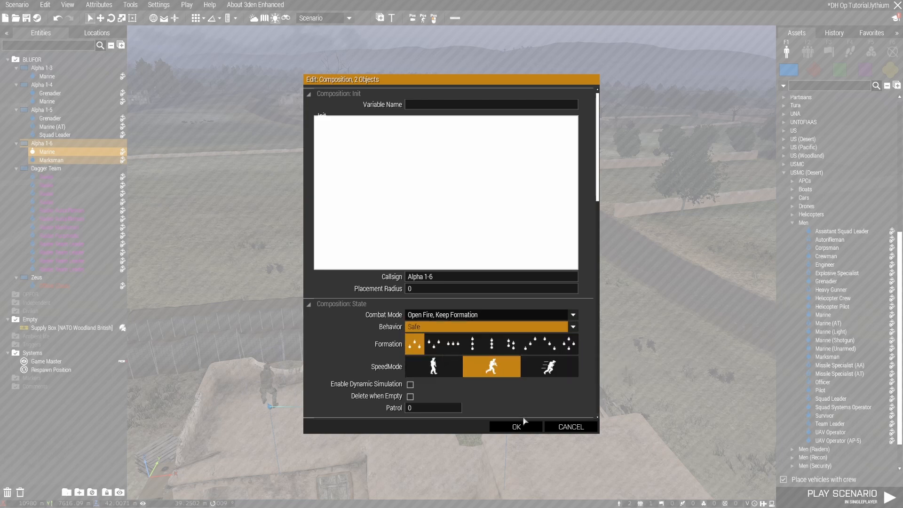
click(522, 426)
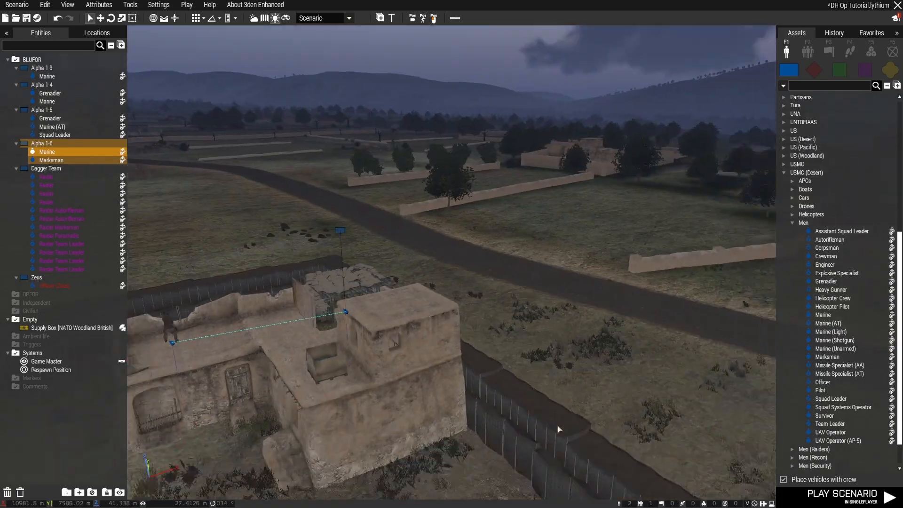
Survey the base perimeter from the clay building around to the sandbag bunker to check the guard coverage
key(s)
right_drag(558, 427, 664, 426)
key(s)
drag(663, 426, 665, 426)
right_drag(665, 425, 701, 430)
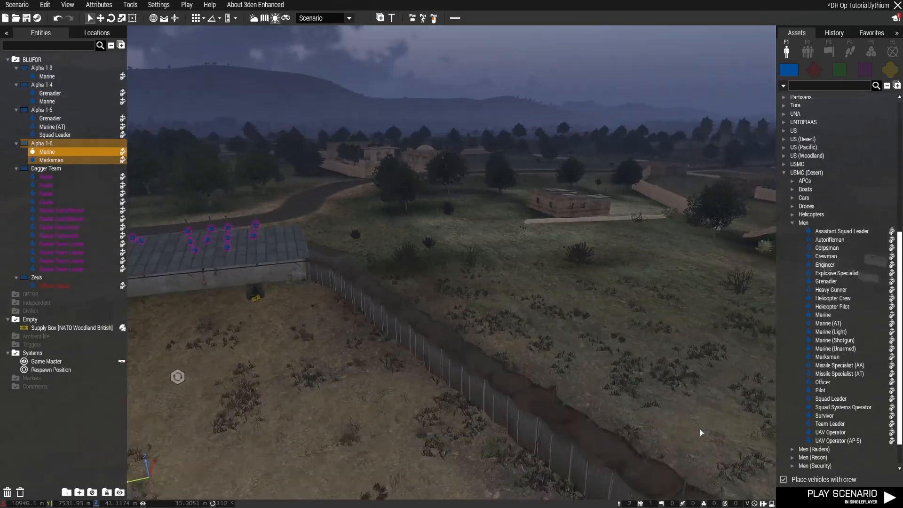
right_drag(521, 147, 408, 308)
key(s)
key(a)
key(w)
key(a)
key(w)
Examine the bunker Marine and the watchtower group to see how the guards are split into separate groups
click(415, 340)
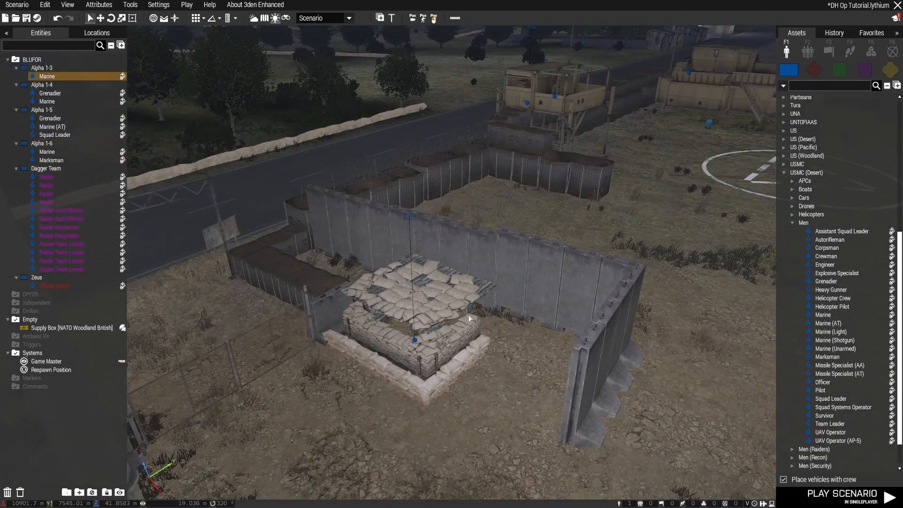
key(s)
right_drag(536, 302, 578, 278)
key(s)
key(d)
key(a)
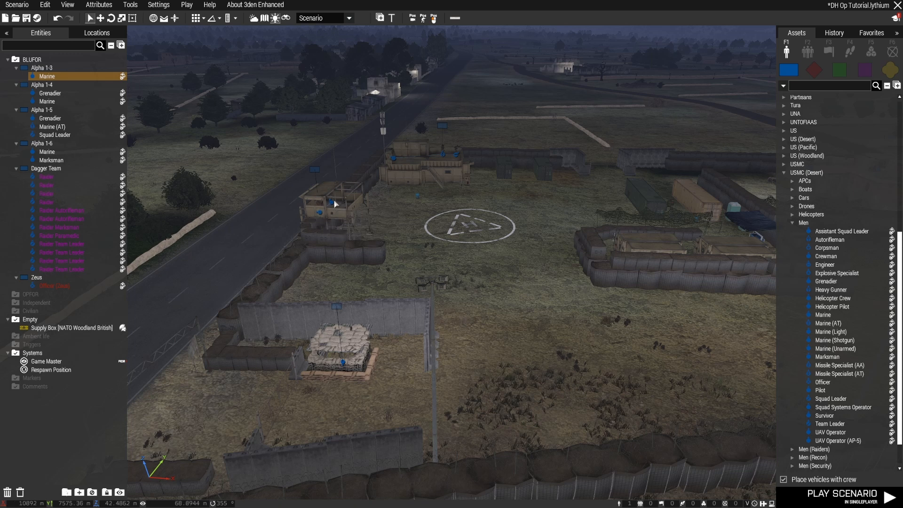
click(318, 173)
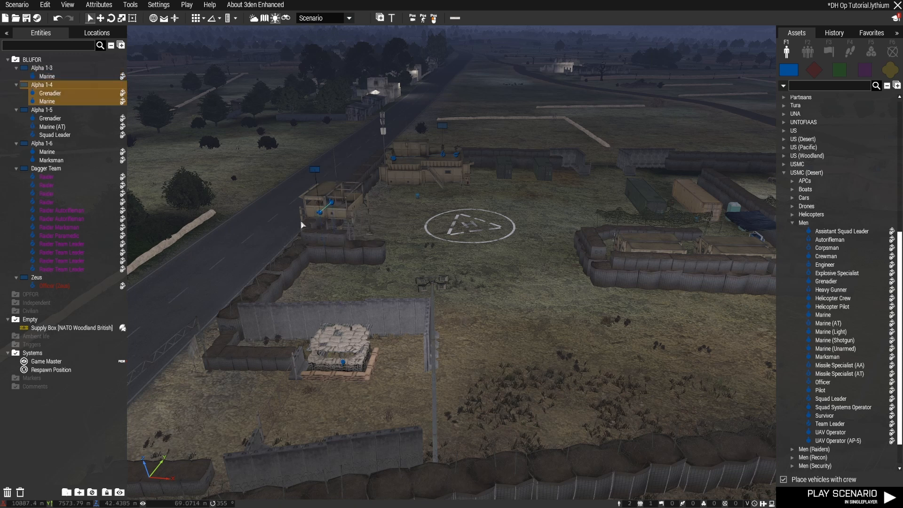
Select the bunker Marine together with both watchtower guards and both guards on the clay building
click(389, 397)
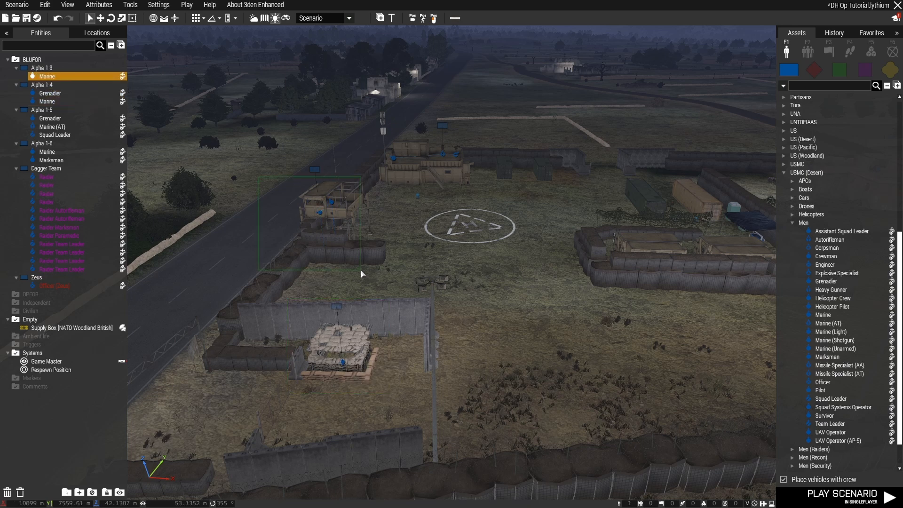
drag(362, 273, 362, 275)
key(d)
key(w)
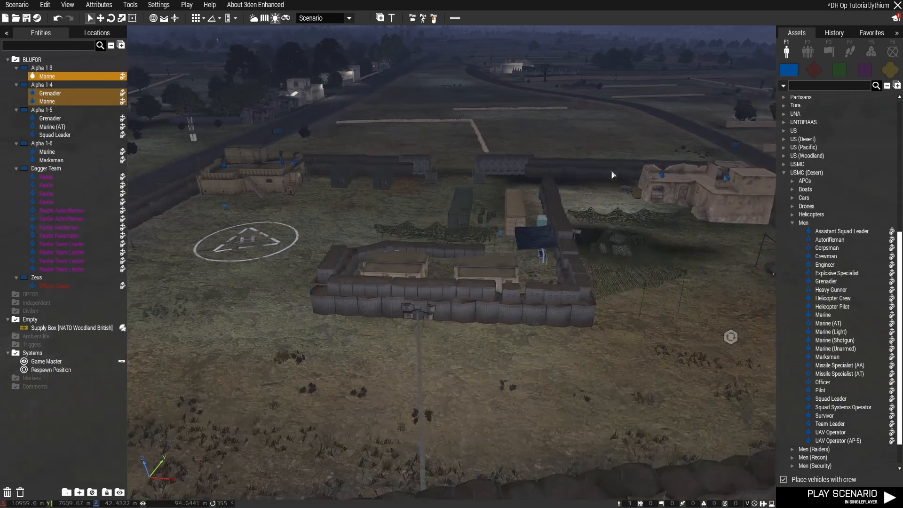
drag(598, 139, 733, 219)
key(a)
key(w)
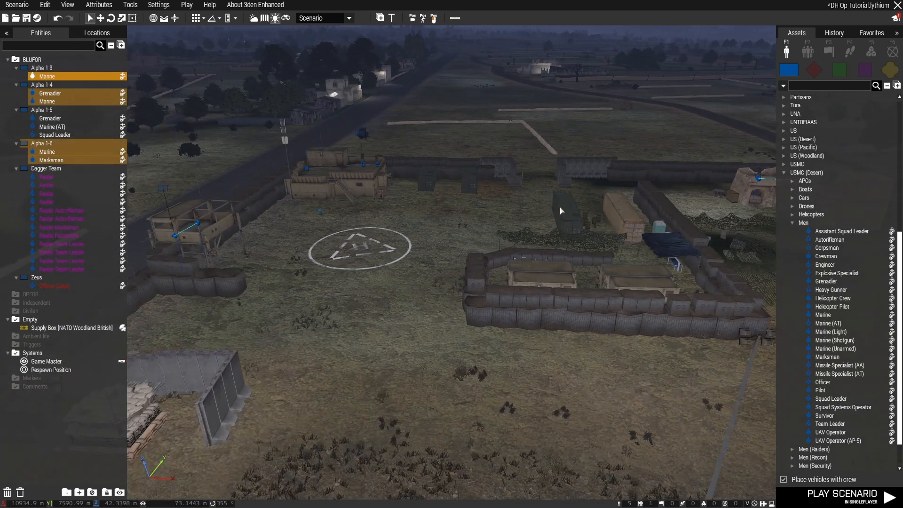
Join all the selected guards to the headquarters roof group, Alpha 1-5, and select the merged group
key(a)
key(s)
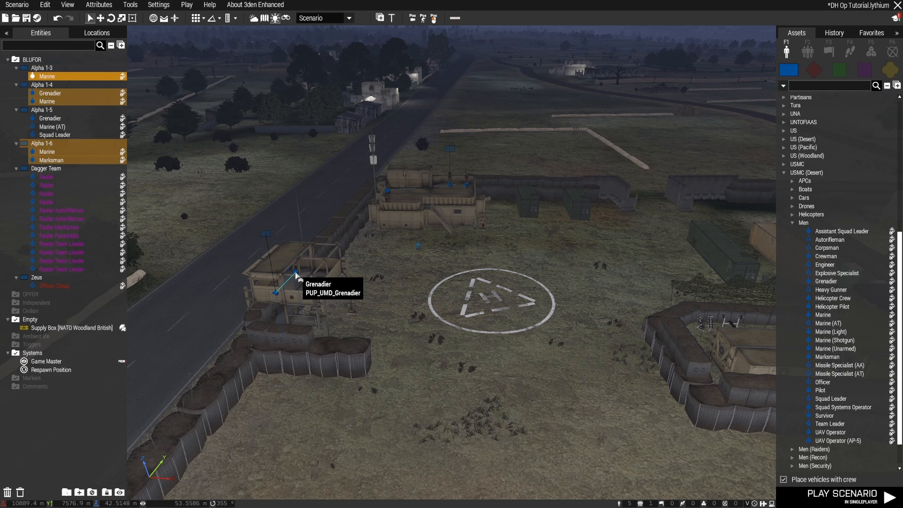
ctrl+drag(296, 273, 450, 187)
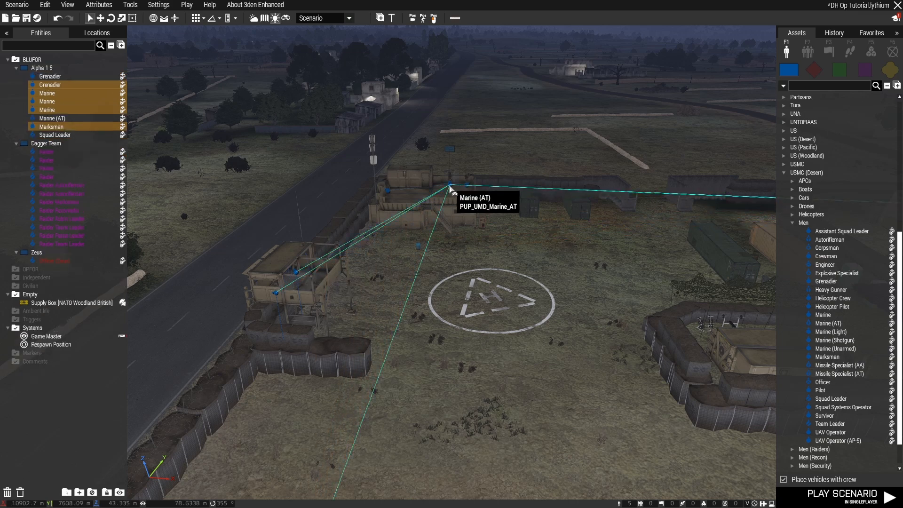
click(453, 152)
Look across the base to examine how the merged group's members are linked between the guard positions
key(s)
right_drag(468, 292, 315, 318)
key(a)
key(w)
key(a)
key(d)
key(w)
key(z)
key(w)
key(s)
right_drag(631, 295, 497, 283)
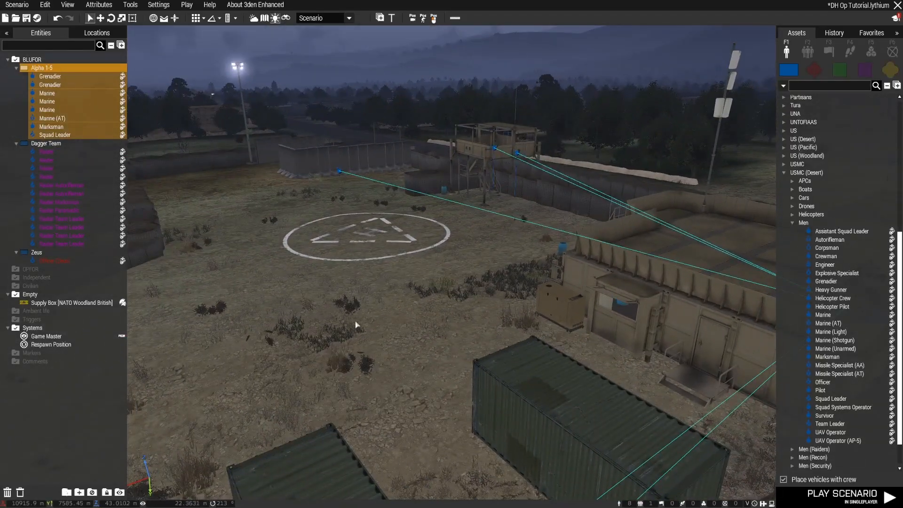
right_drag(356, 325, 723, 334)
key(w)
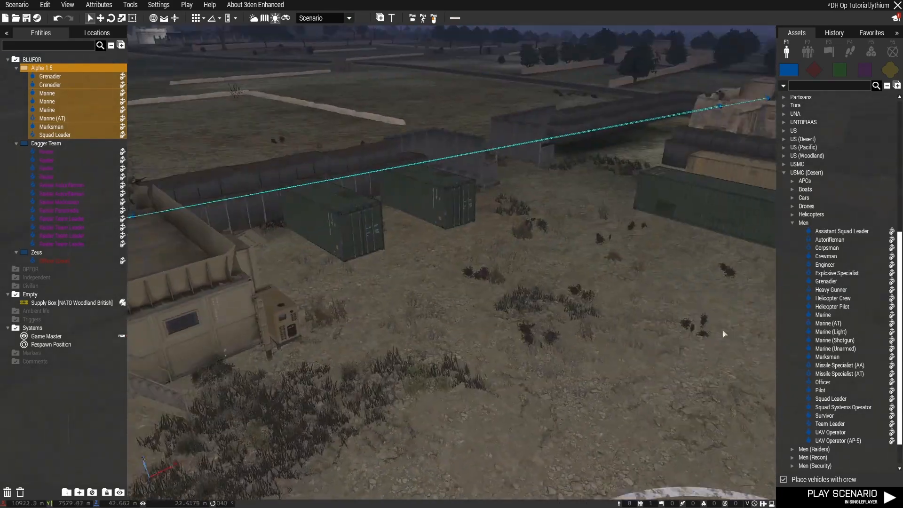
Place a crewed USMC (Desert) M2 HMG .50 turret on the open ground outside the base's concrete wall
key(d)
key(w)
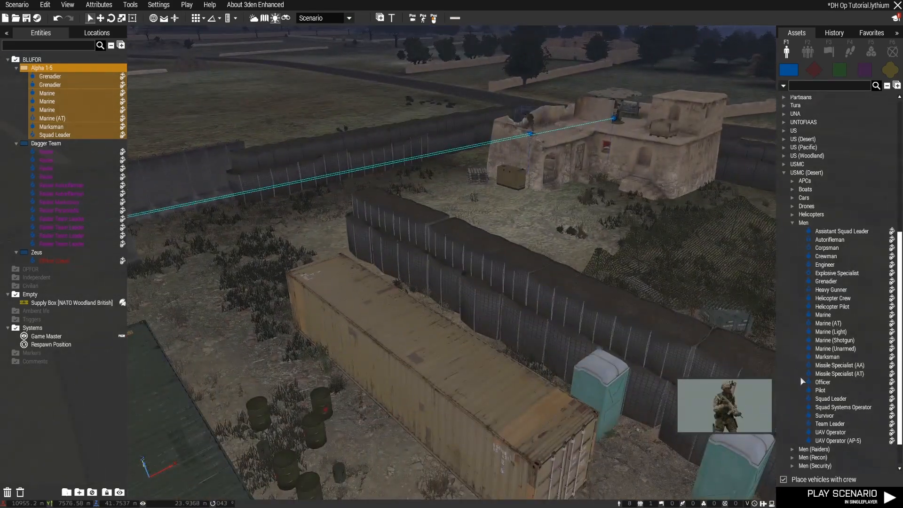
click(792, 223)
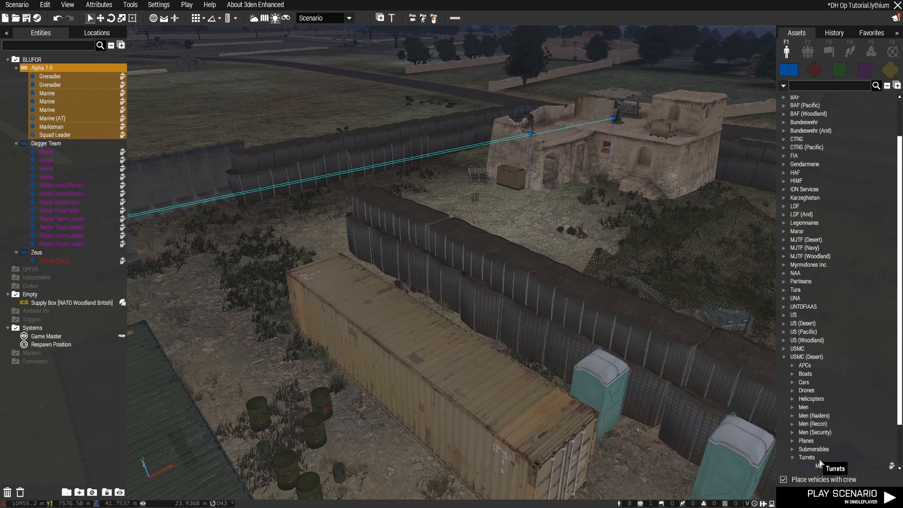
click(820, 466)
key(a)
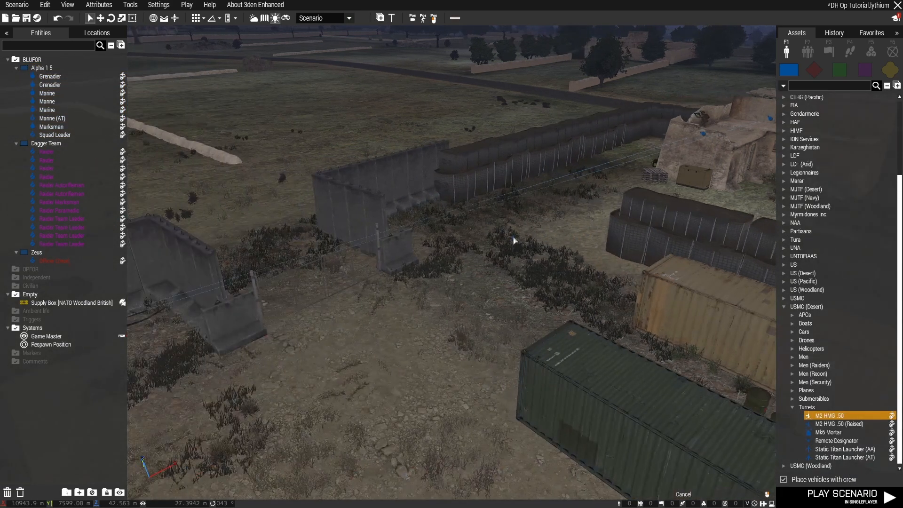
right_drag(514, 240, 442, 236)
key(w)
key(d)
key(w)
key(w)
click(443, 236)
Join the turret's gunner to the headquarters roof group, Alpha 1-5, and delete the turret together with its gunner
key(d)
right_drag(546, 250, 335, 245)
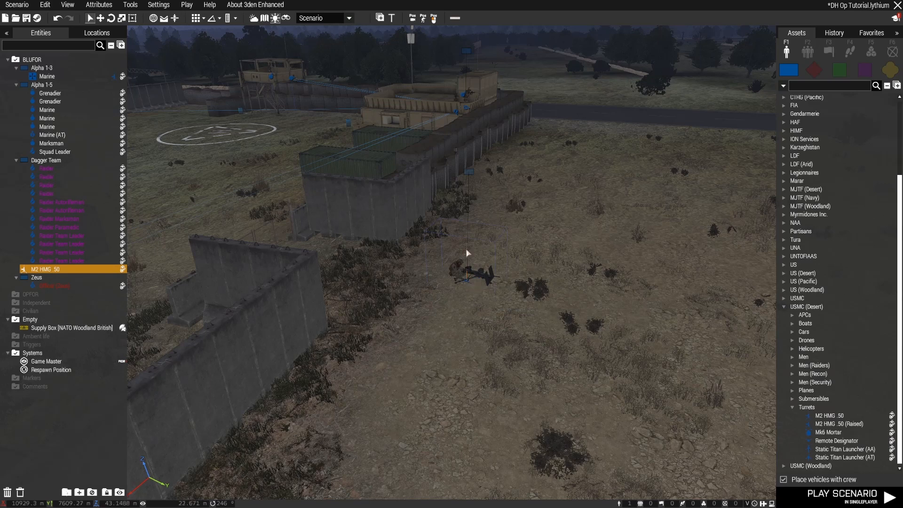
click(474, 122)
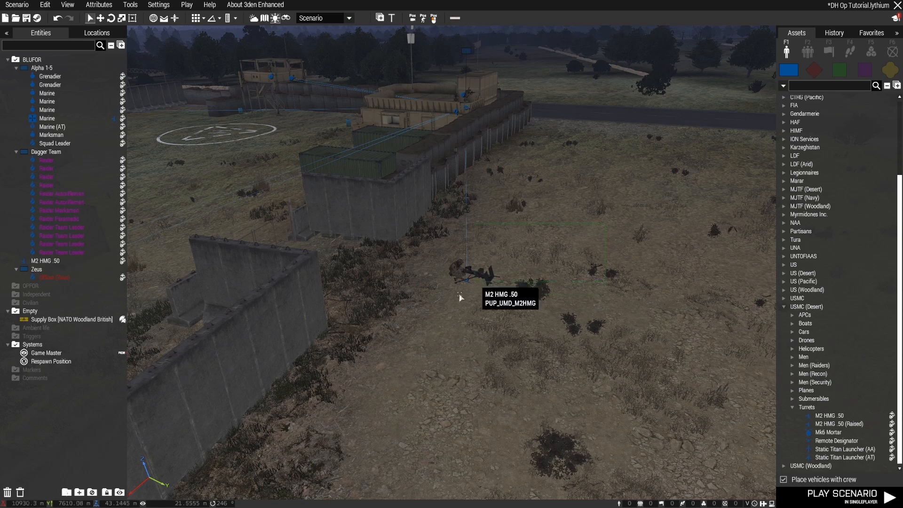
key(Delete)
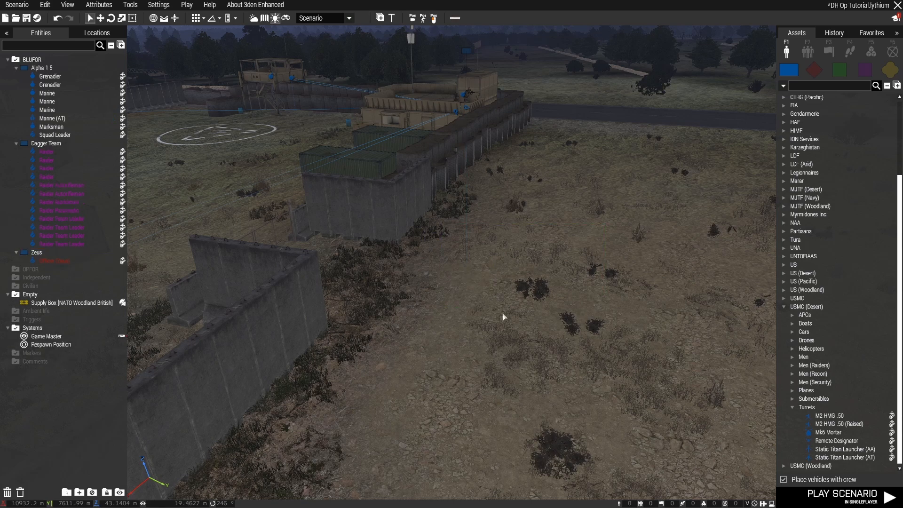
Survey the base layout from the metal-roofed shelter and clay building back to the headquarters roof guards
key(a)
right_drag(503, 314, 803, 318)
key(w)
key(s)
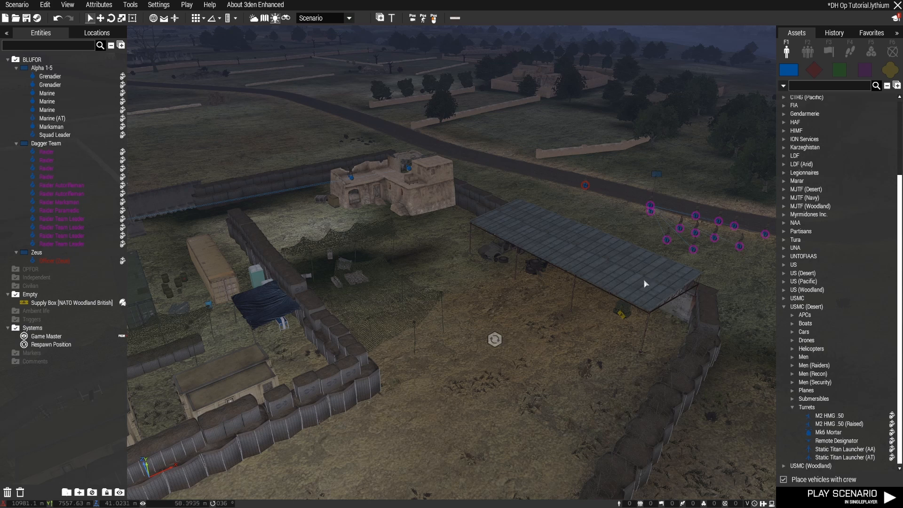
right_drag(643, 279, 656, 273)
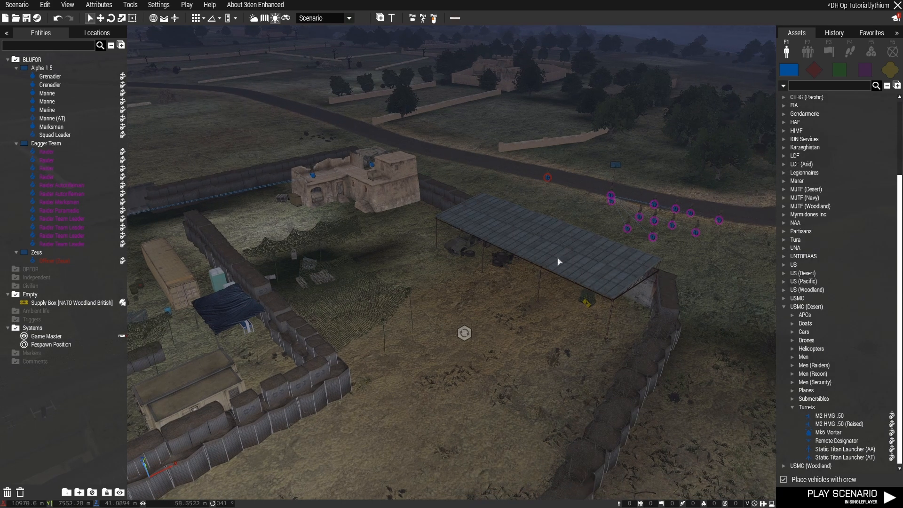
key(s)
right_drag(556, 262, 466, 247)
key(w)
key(a)
key(w)
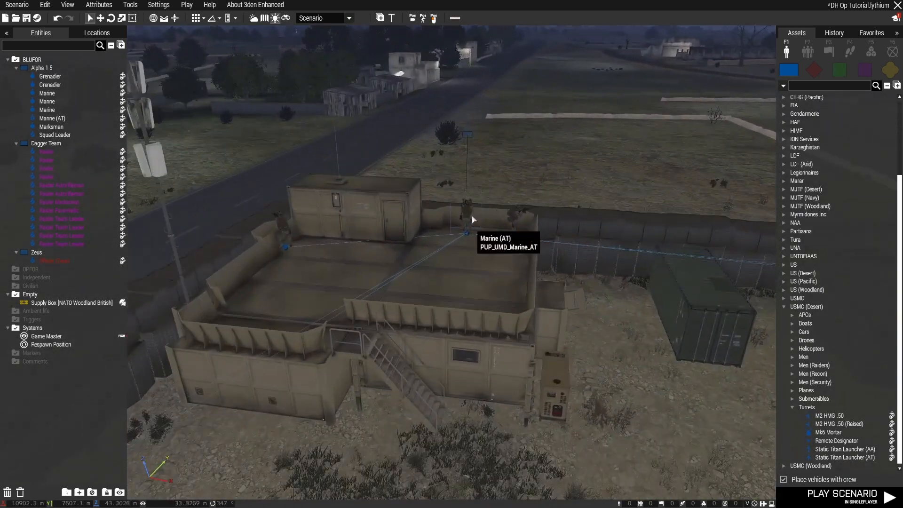
Open the attributes of group Alpha 1-5 and disable the Move AI feature for all its members
click(469, 139)
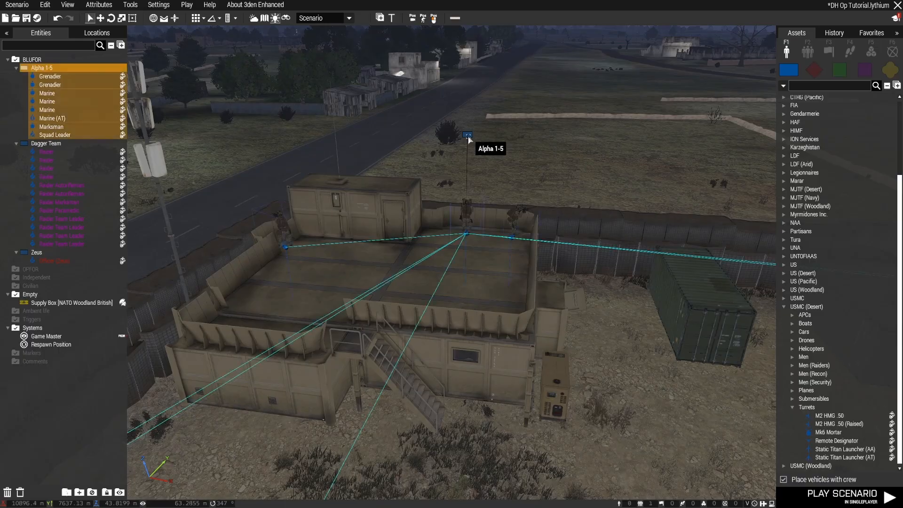
double_click(468, 140)
scroll(560, 269, down, 10)
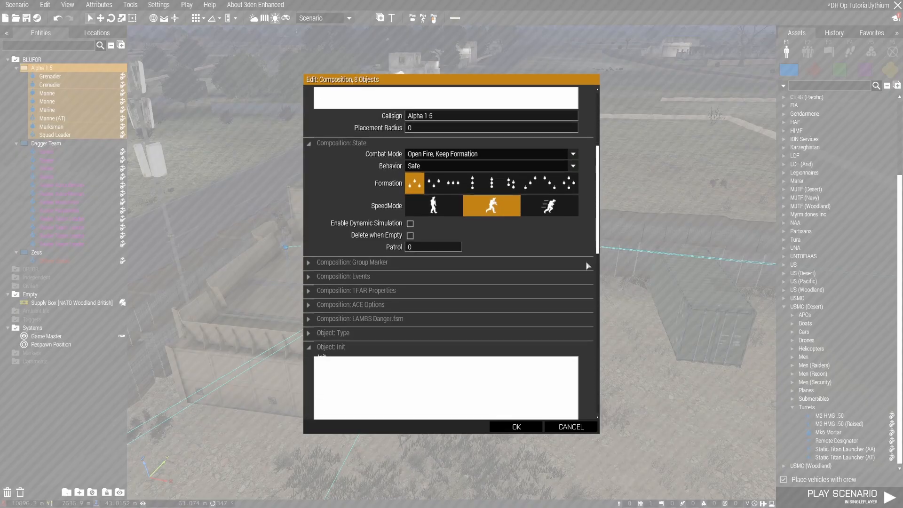
click(359, 265)
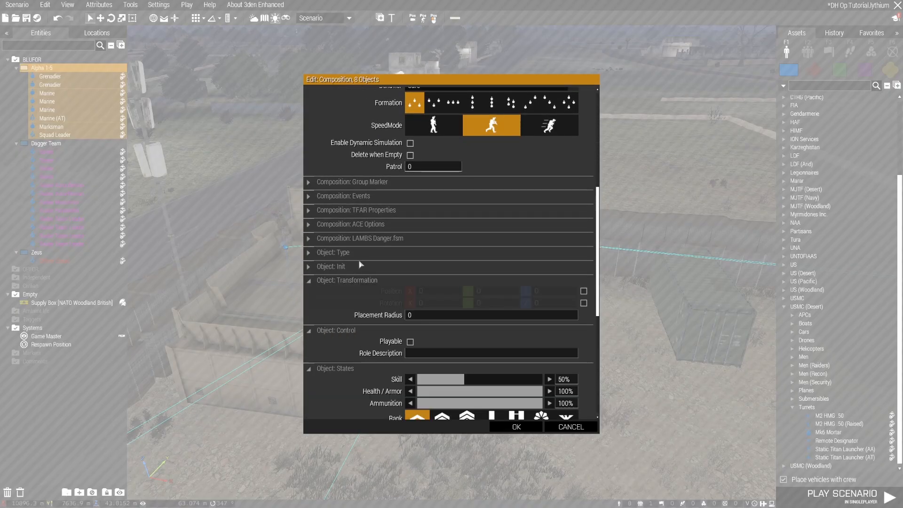
scroll(366, 227, down, 5)
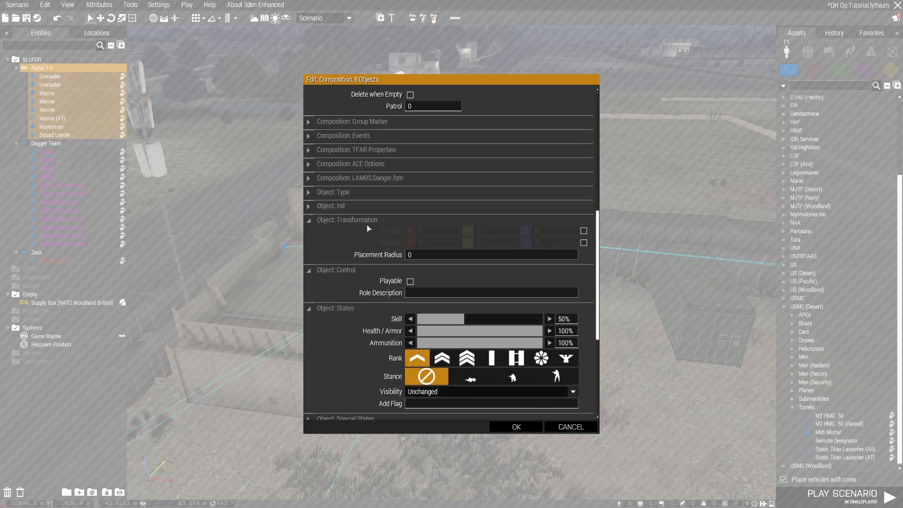
scroll(366, 230, down, 5)
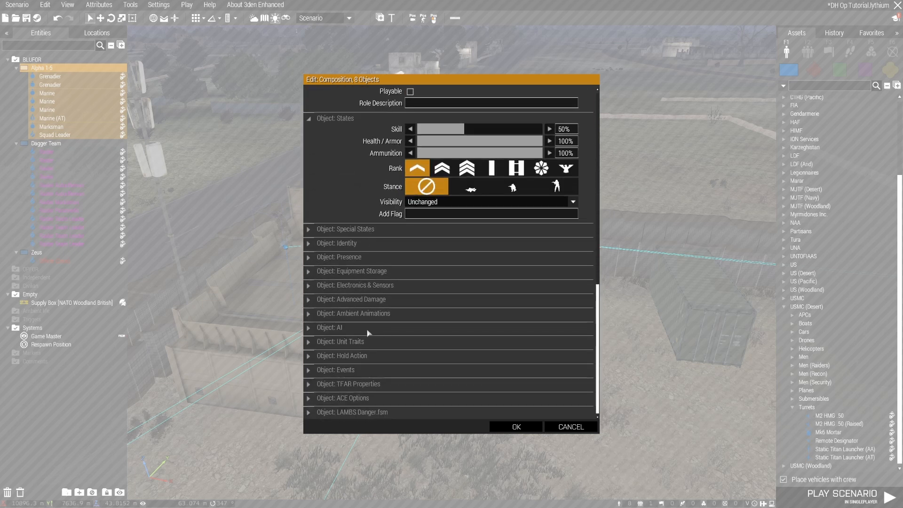
click(339, 327)
scroll(348, 313, down, 9)
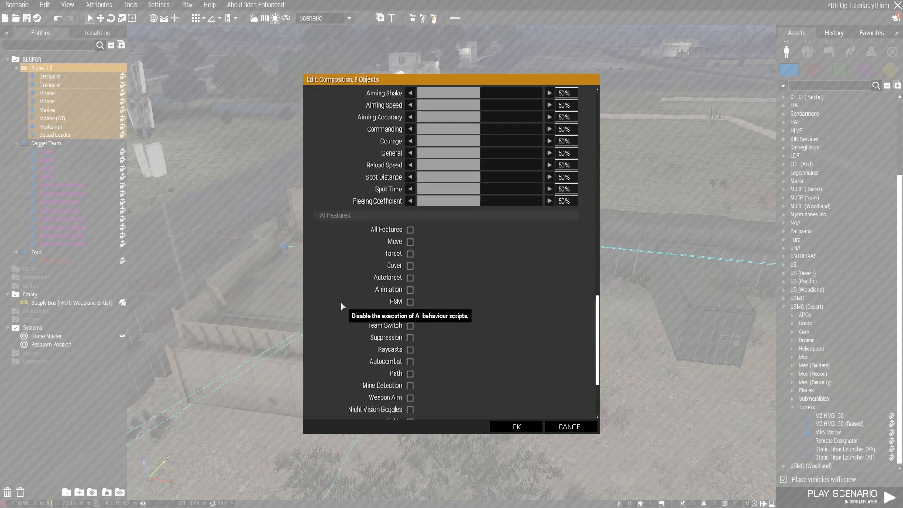
scroll(339, 299, up, 5)
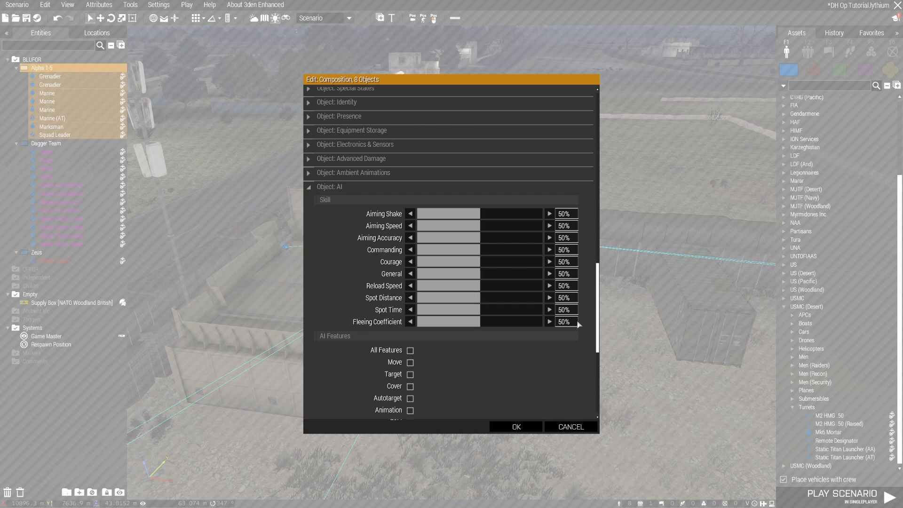
scroll(590, 303, down, 5)
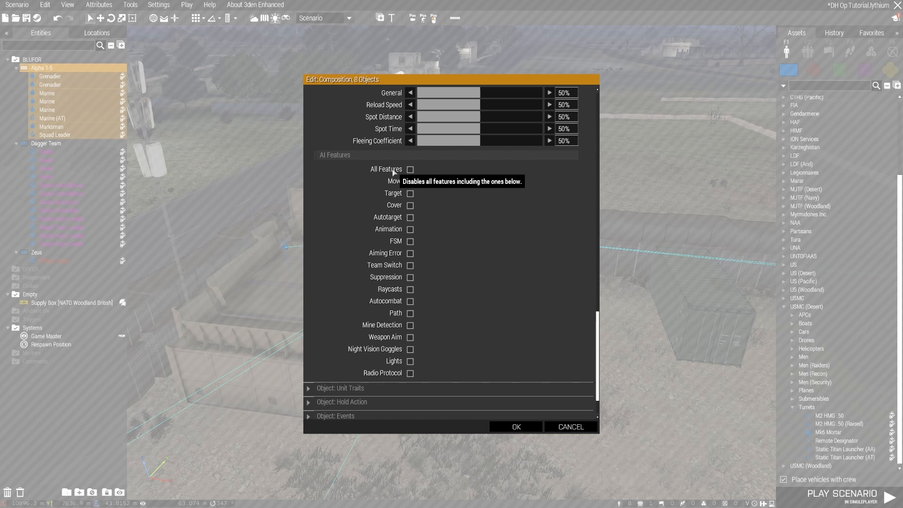
click(410, 205)
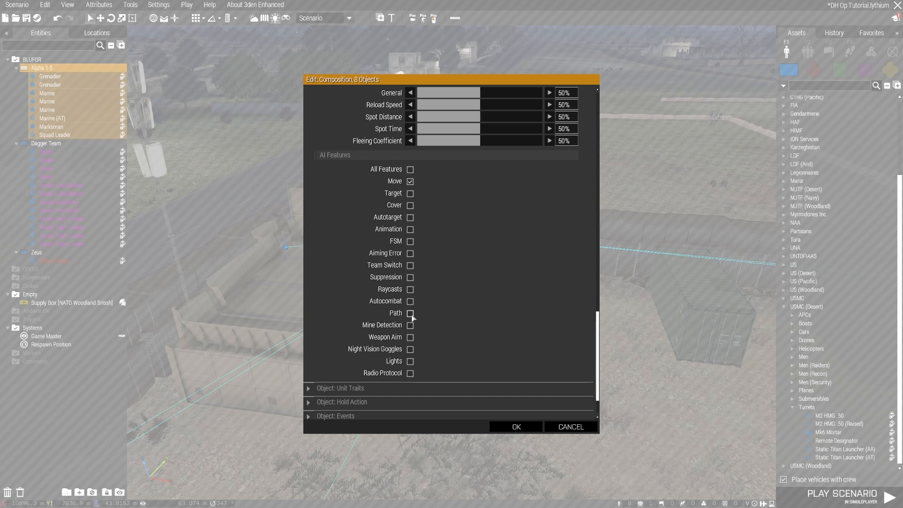
click(520, 427)
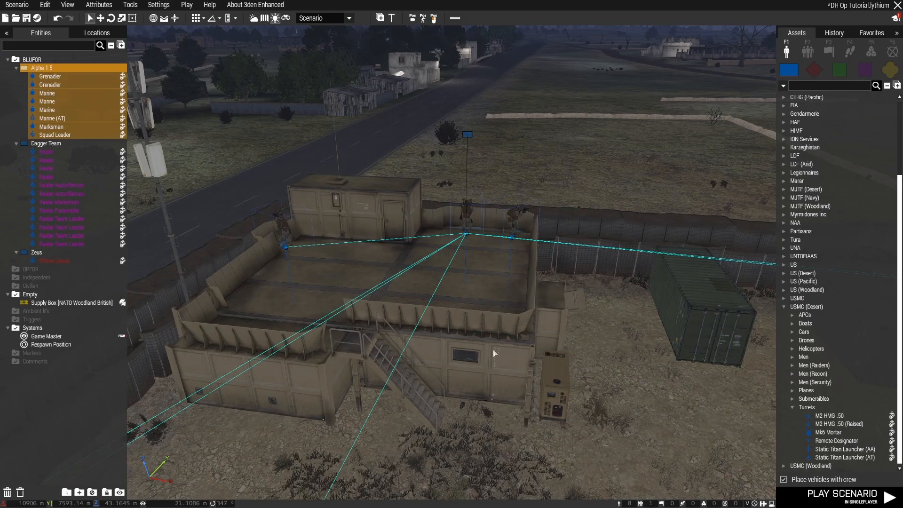
Examine the headquarters roof guards up close to check how they stand behind the parapet
key(d)
mouse_move(567, 344)
right_down()
mouse_move(492, 345)
mouse_move(573, 341)
right_up()
key(w)
key(a)
key(z)
key(w)
key(d)
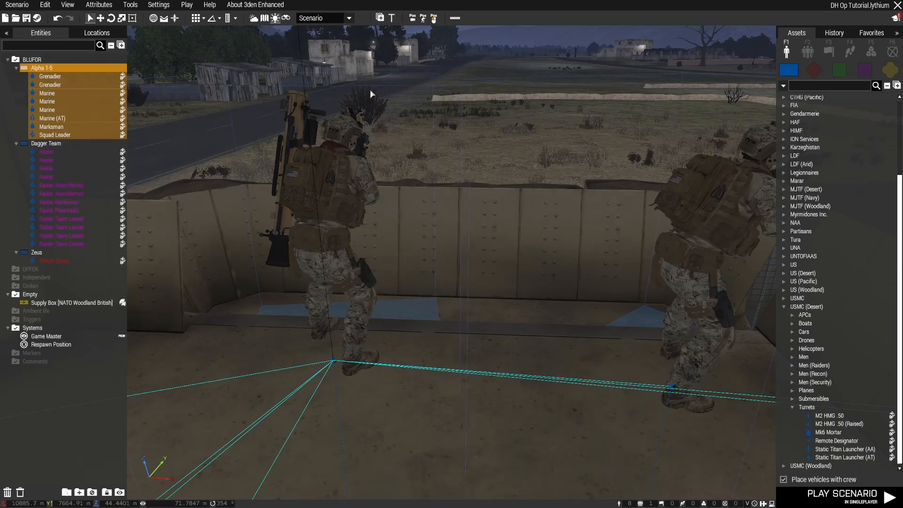
key(s)
key(q)
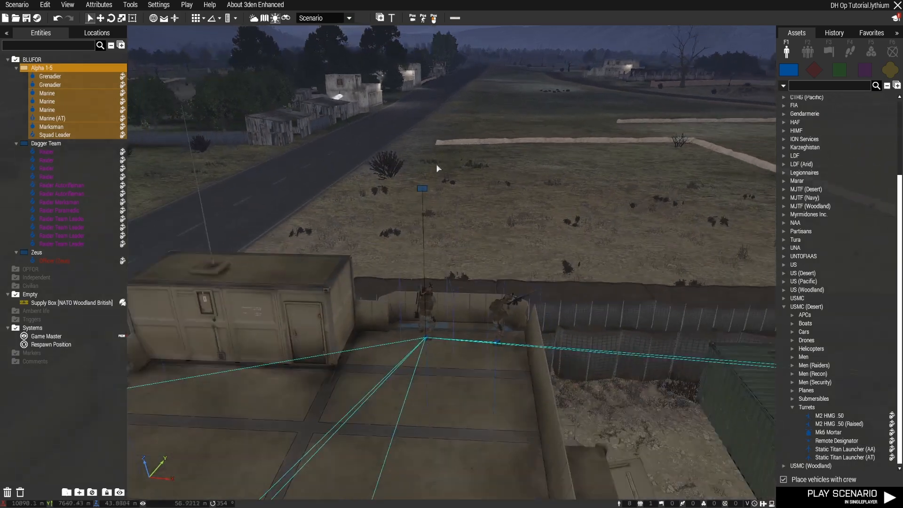
Restore the Move AI feature for group Alpha 1-5 and disable its Path feature instead
double_click(424, 189)
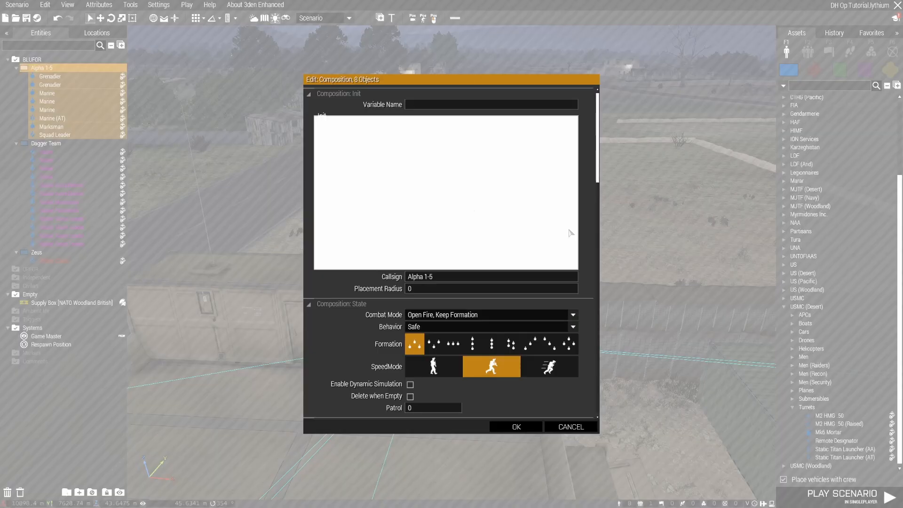
scroll(570, 233, down, 15)
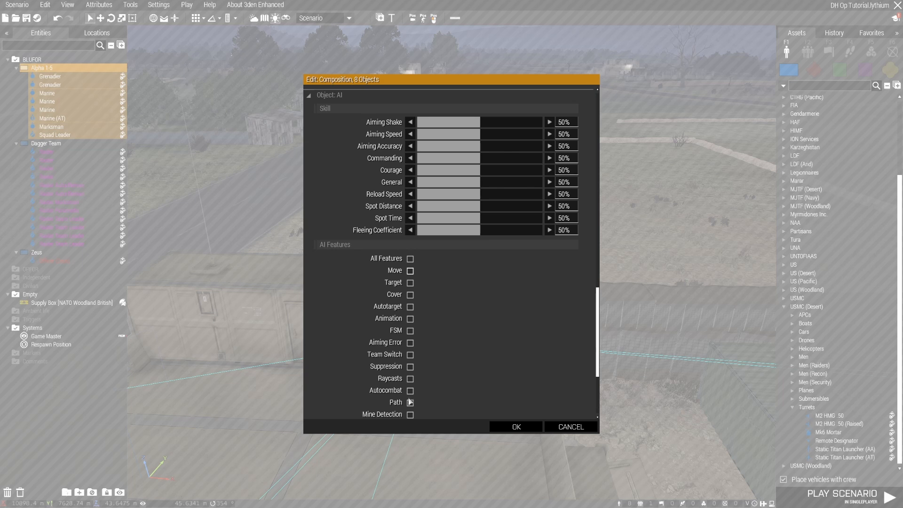
click(505, 429)
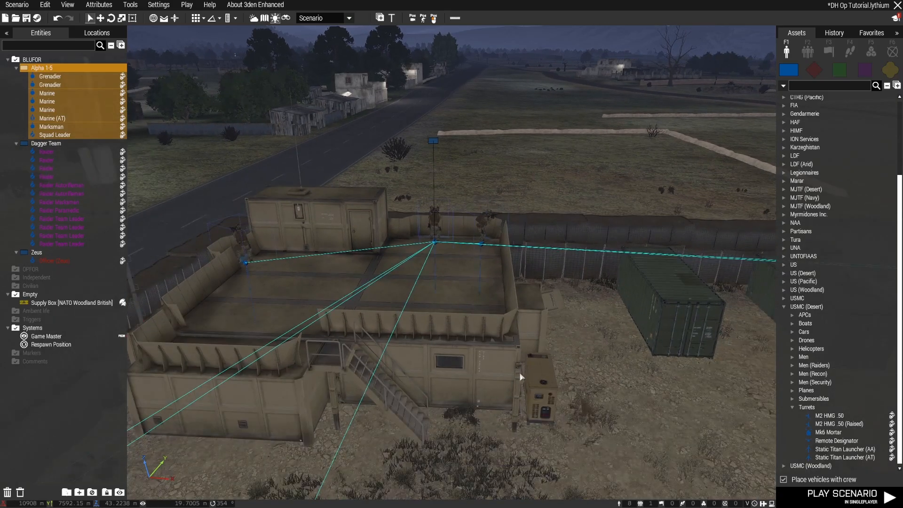
Look around the headquarters roof and across the base to examine the guards' positions and sightlines
key(a)
right_drag(532, 366, 695, 337)
key(z)
key(w)
key(d)
key(a)
key(w)
key(d)
key(q)
key(w)
key(d)
key(w)
key(w)
Open the attributes of the Marine in the sandbag bunker and show his Ambient Animations settings
key(w)
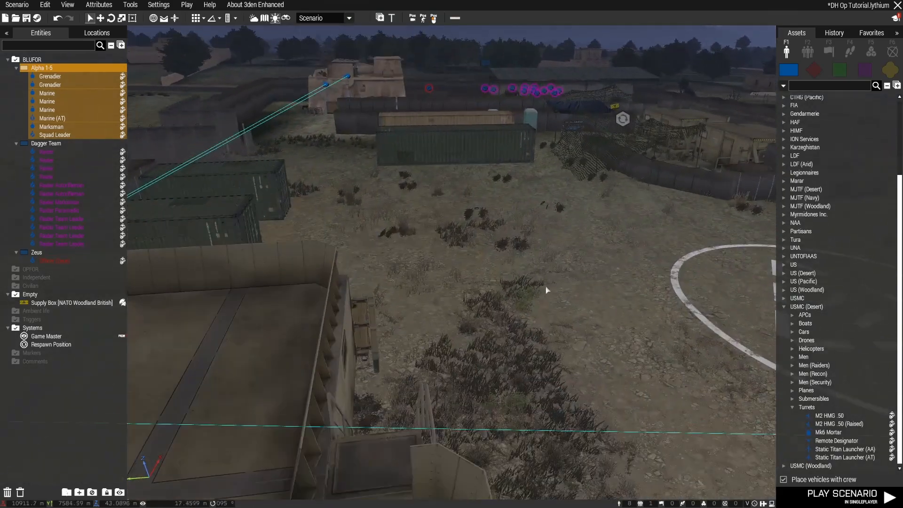
key(s)
right_drag(522, 278, 314, 277)
key(d)
key(w)
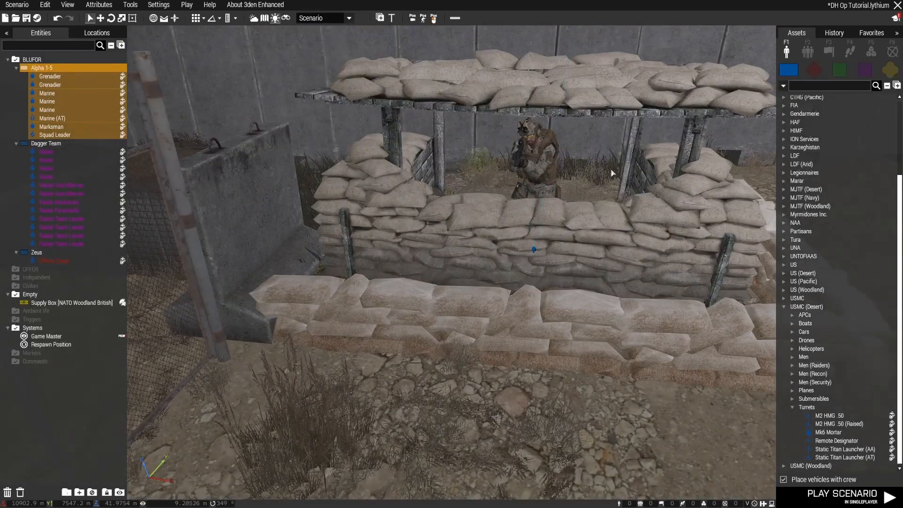
click(611, 174)
double_click(533, 249)
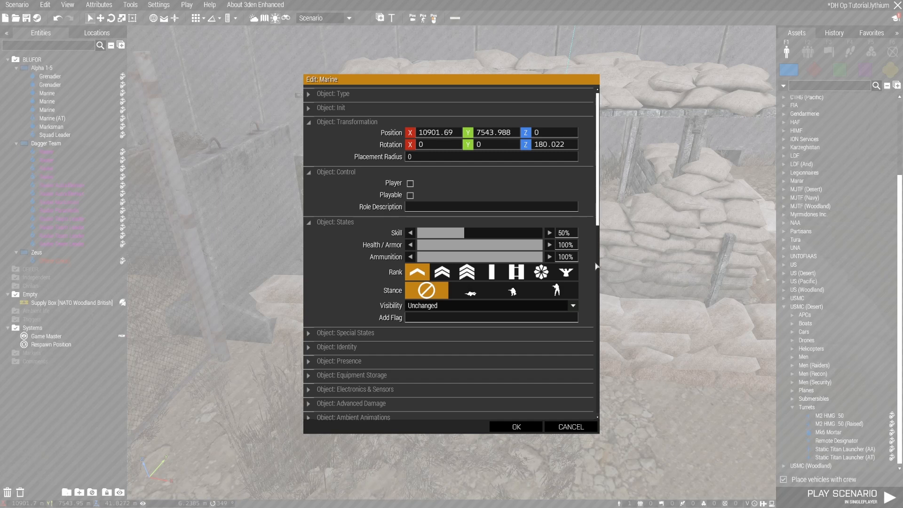
scroll(596, 267, down, 5)
click(358, 294)
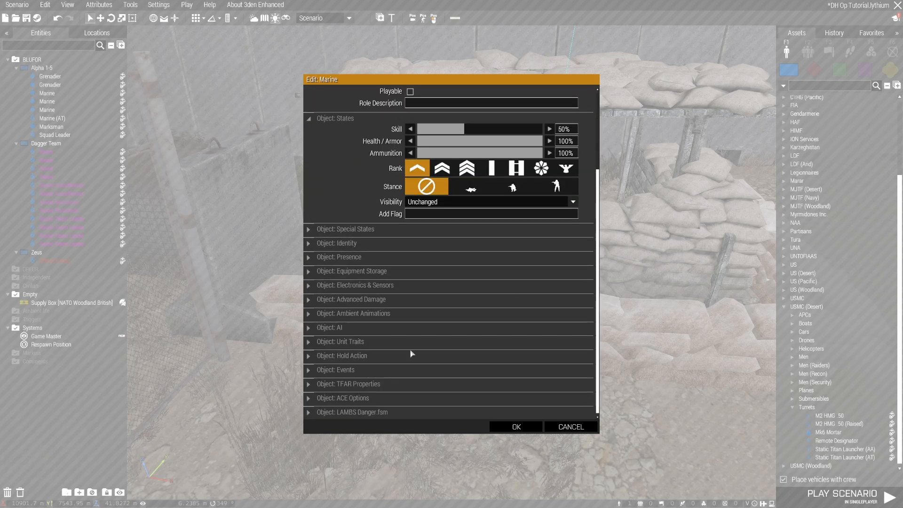
click(387, 314)
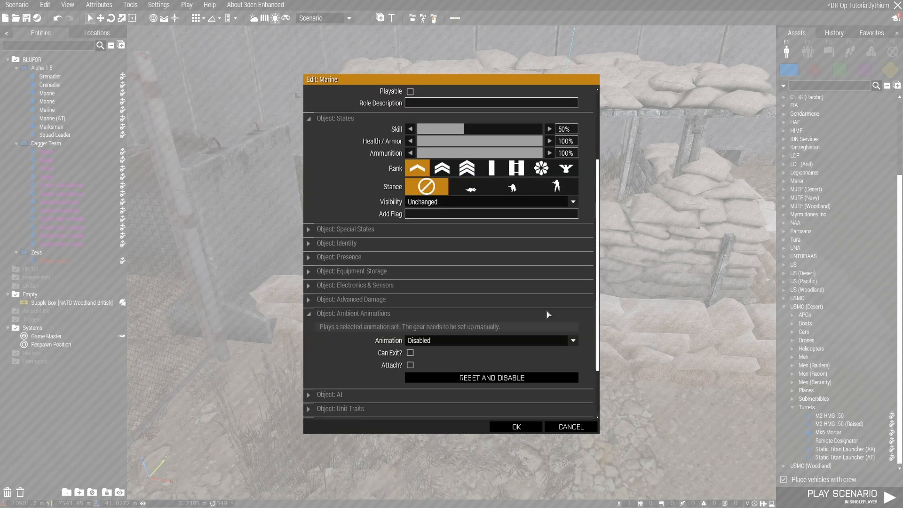
scroll(591, 300, down, 3)
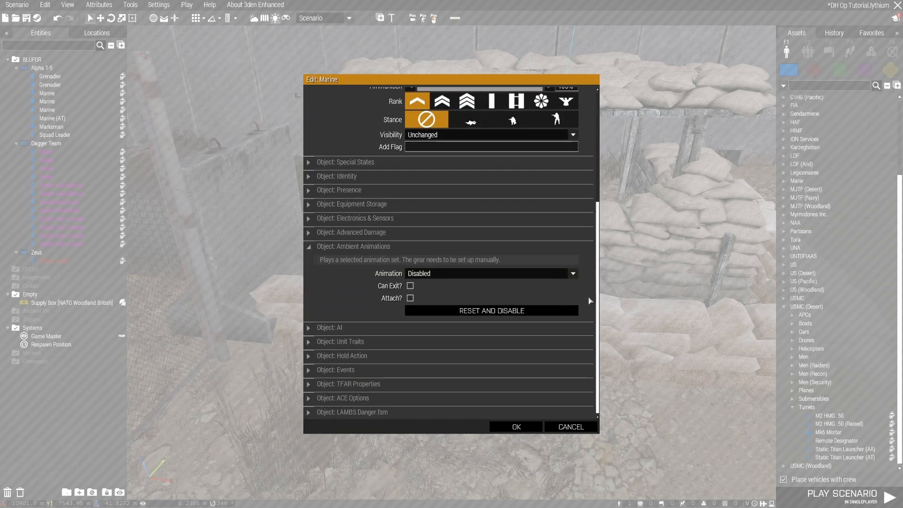
Set the bunker Marine's ambient animation to IDLE_1 and allow him to exit it when in danger
click(420, 275)
scroll(507, 318, down, 3)
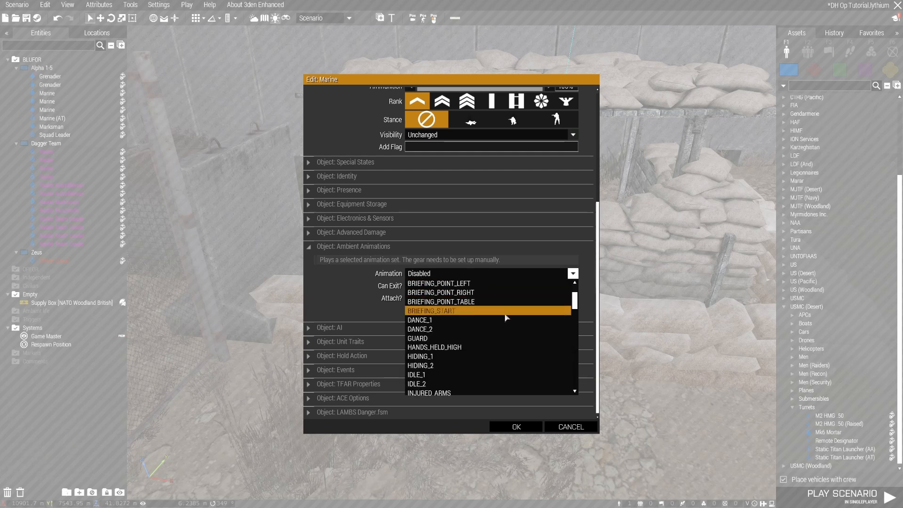
scroll(501, 350, down, 3)
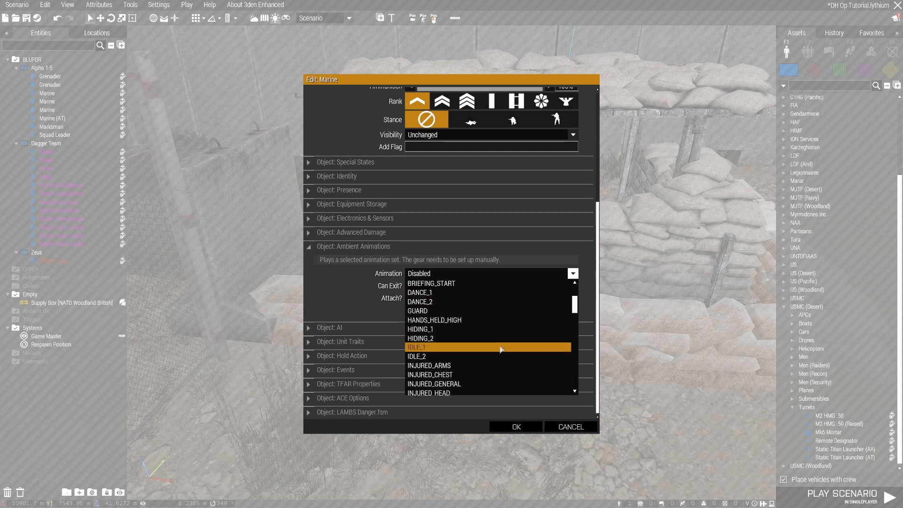
click(501, 348)
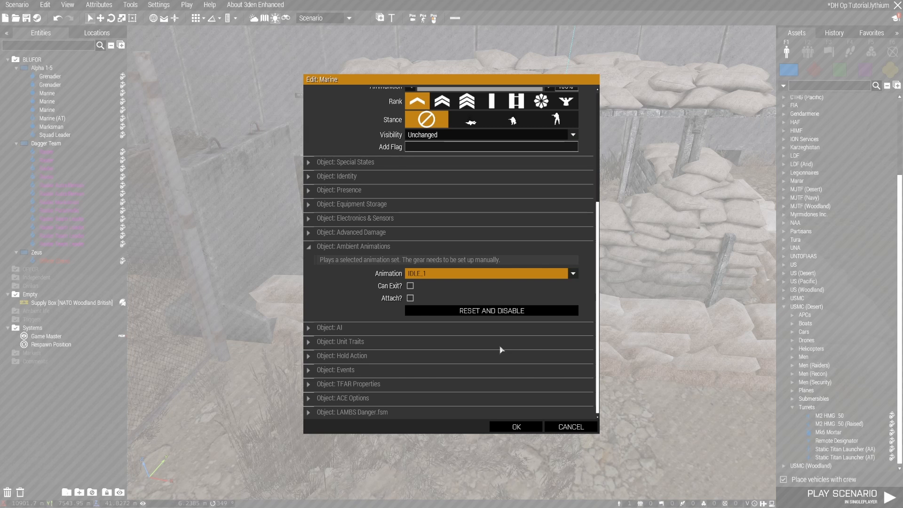
click(408, 288)
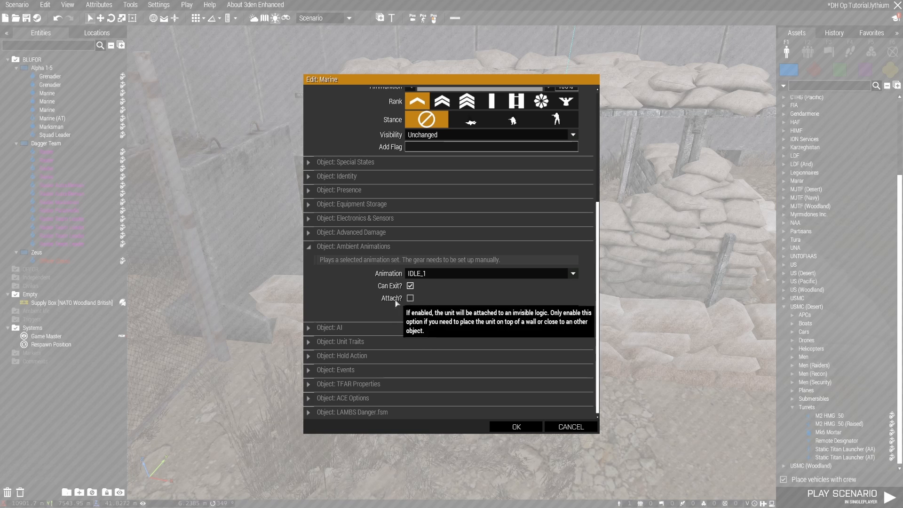
click(531, 429)
Survey the base from above, from the sandbag bunker across to the clay building and metal-roofed shelter
key(s)
right_drag(502, 395, 548, 378)
key(w)
key(d)
key(q)
key(s)
key(s)
key(q)
key(s)
key(d)
key(w)
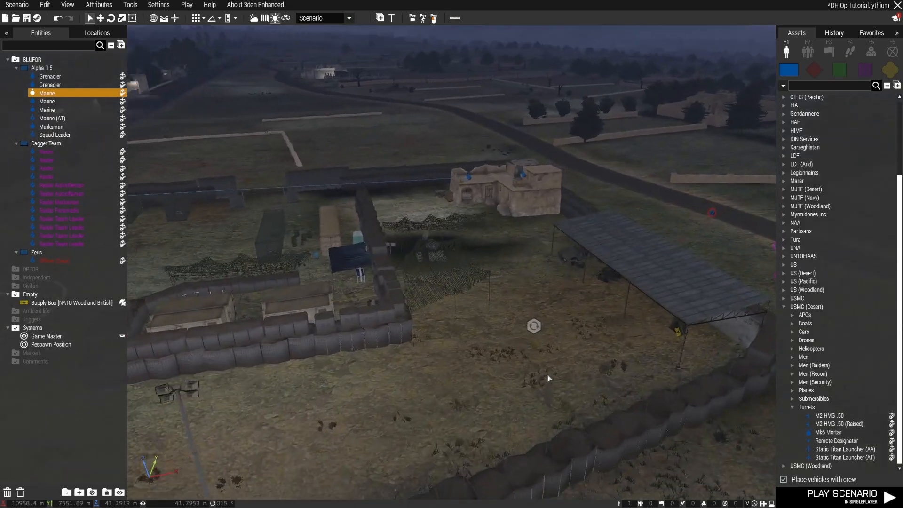
Save the scenario and run a play preview to examine the guards on the headquarters roof
key(ctrl+s)
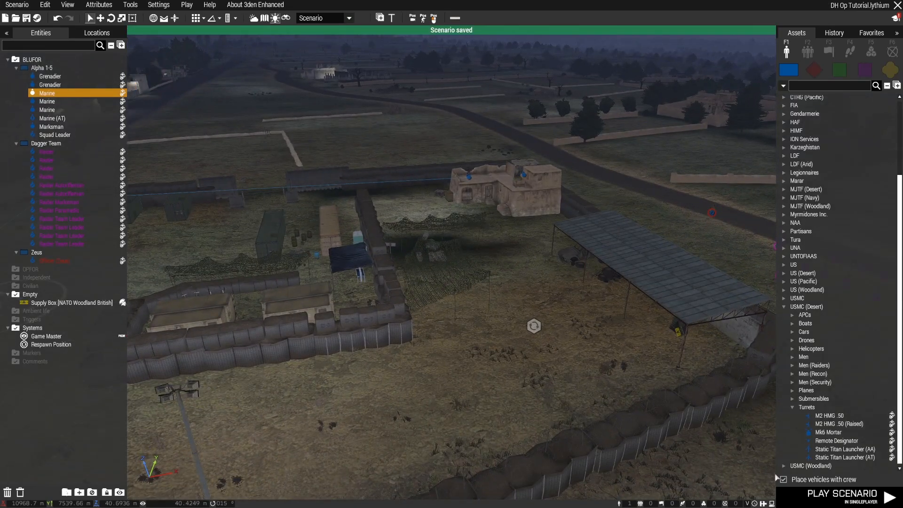
click(191, 6)
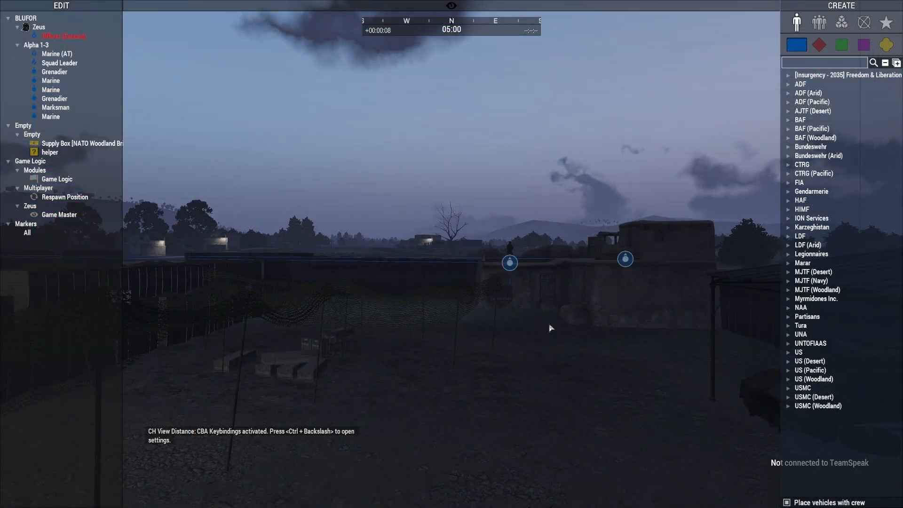
key(s)
right_drag(549, 326, 585, 365)
key(w)
key(q)
key(a)
key(z)
key(q)
key(s)
key(s)
key(w)
In the preview, examine the sandbag bunker Marine's ambient idle animation, including the view back across the base's guard posts
key(w)
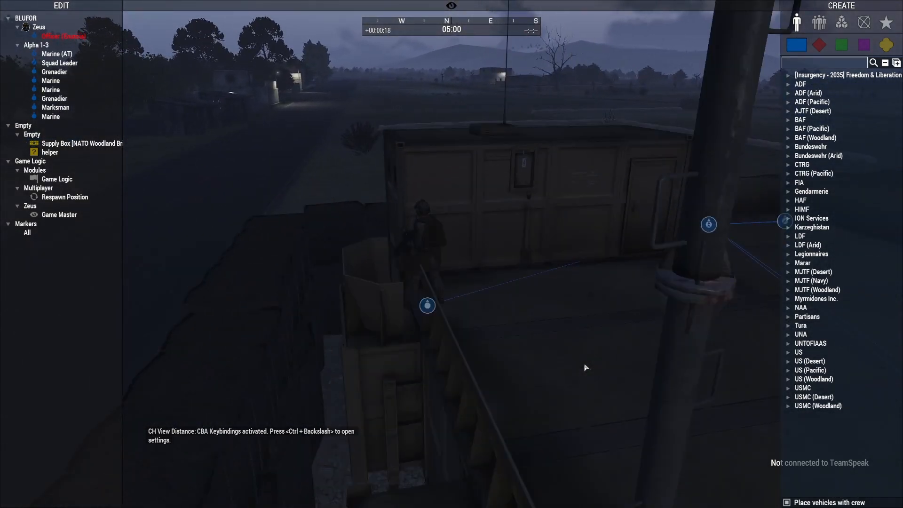
key(w)
drag(584, 365, 633, 361)
key(d)
right_drag(633, 361, 503, 386)
key(w)
key(w)
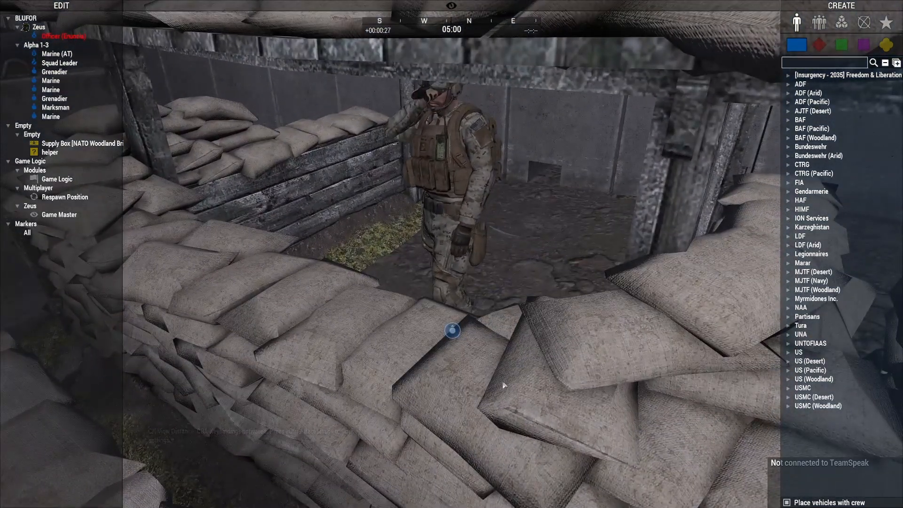
key(s)
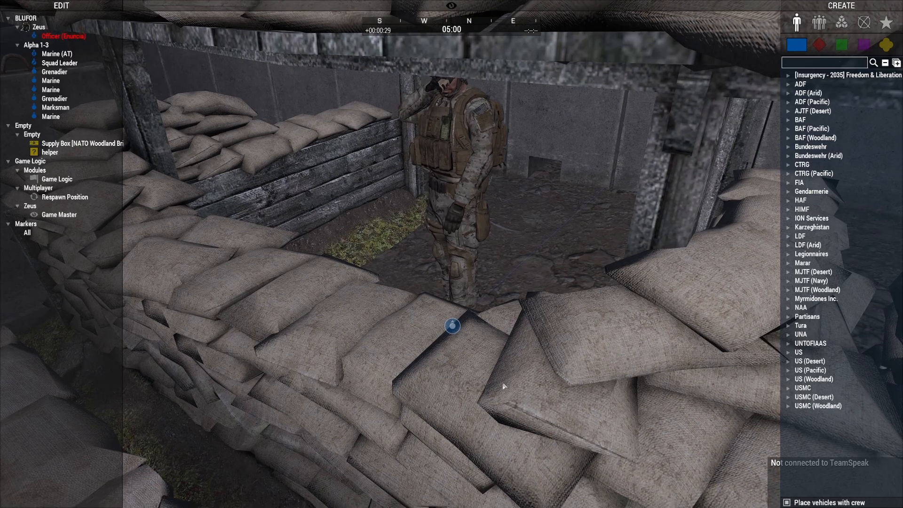
right_drag(504, 386, 488, 365)
key(s)
key(a)
key(s)
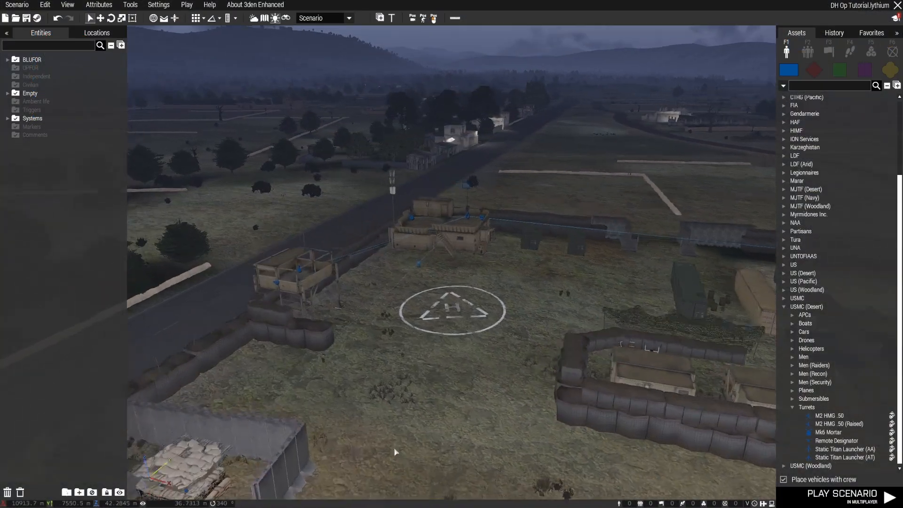
key(w)
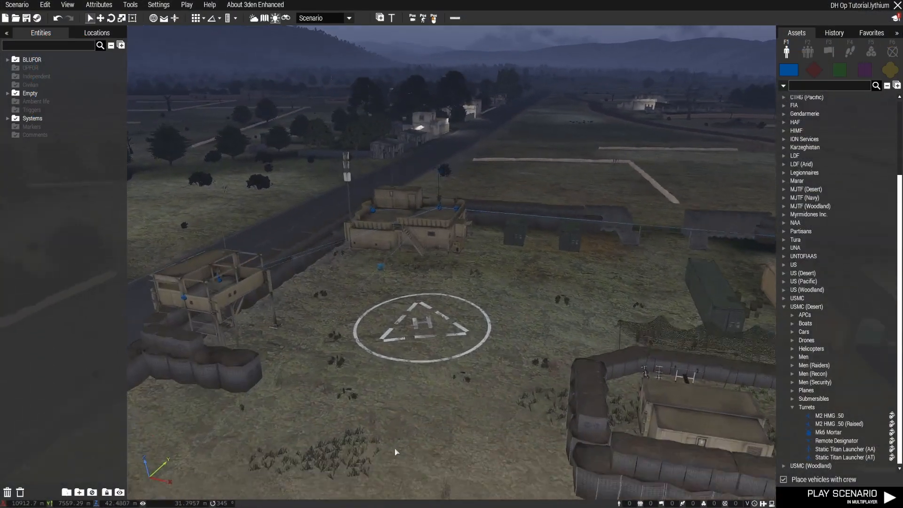
Place a crewed AH-64E Mamba from the USMC (Desert) helicopters beside the helipad and view it up close
key(z)
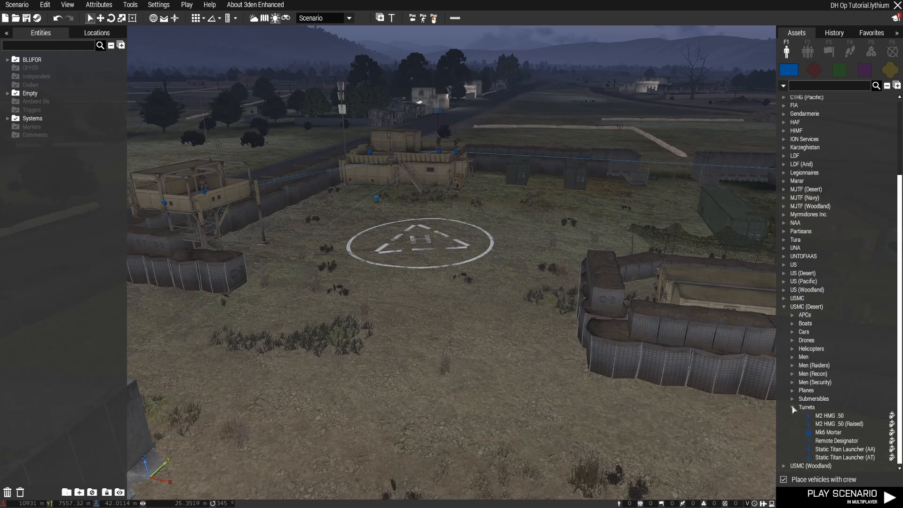
click(794, 407)
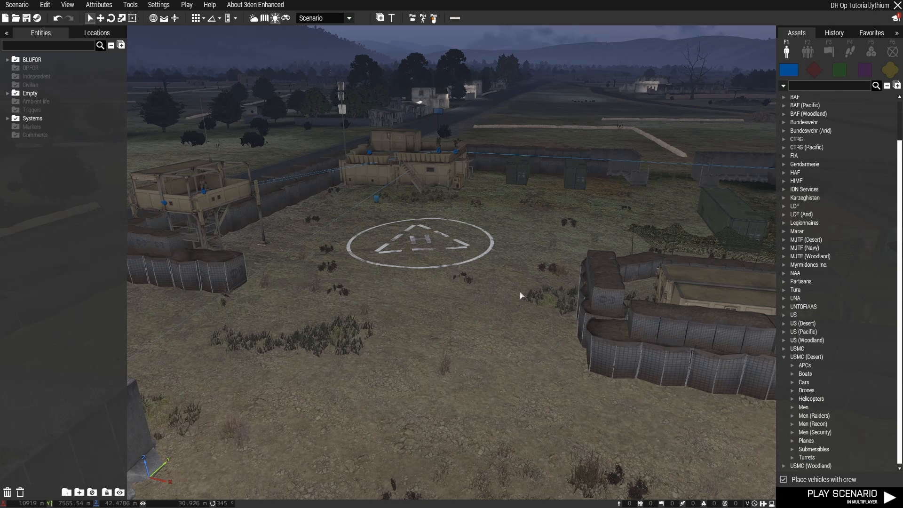
click(794, 400)
scroll(837, 376, down, 1)
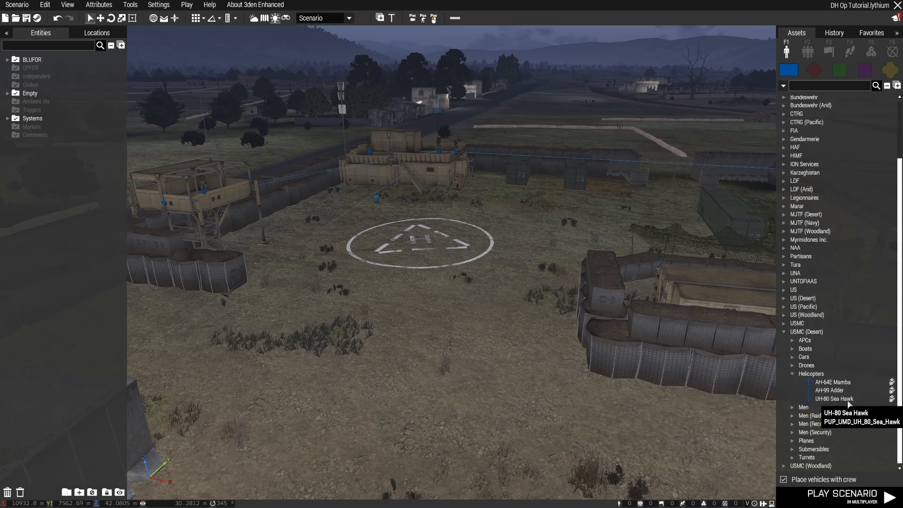
click(833, 381)
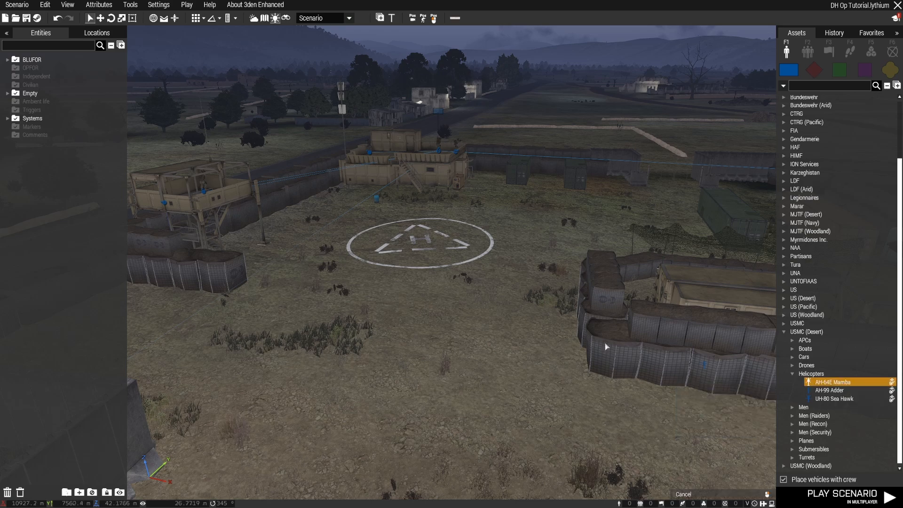
click(459, 315)
scroll(455, 311, up, 2)
key(d)
right_drag(621, 321, 354, 325)
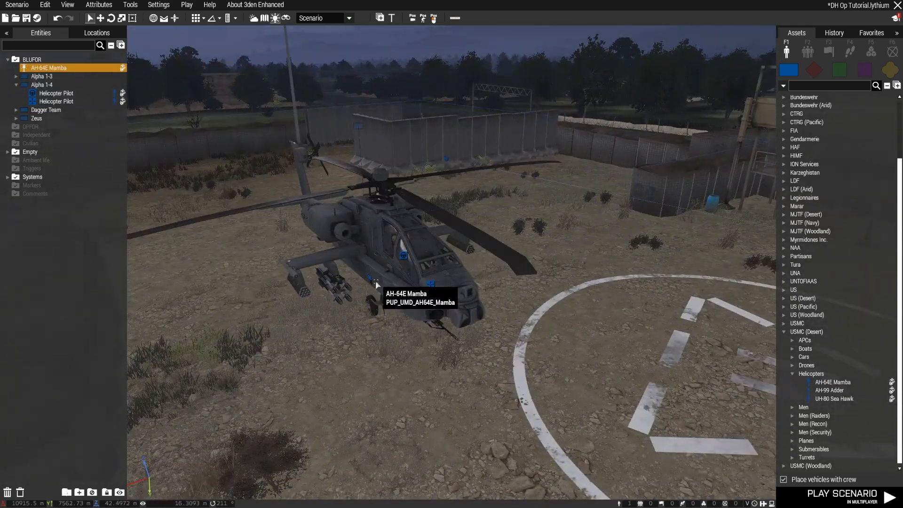
Replace the AH-64E Mamba beside the helipad with a crewed AH-99 Adder, and delete the Adder
key(Delete)
click(816, 391)
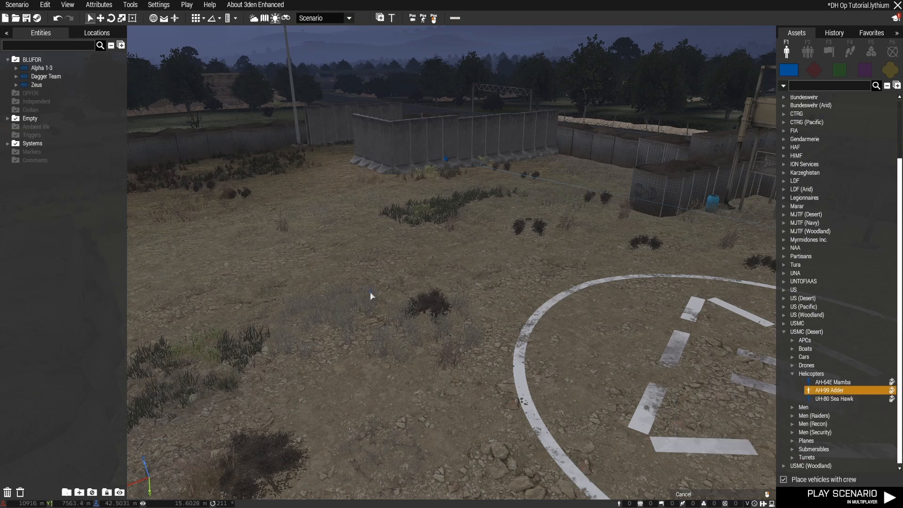
click(372, 296)
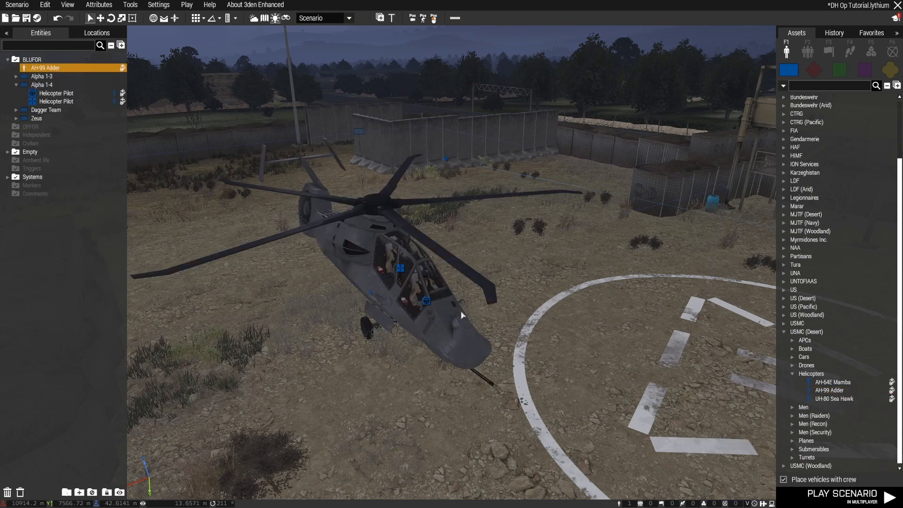
key(Delete)
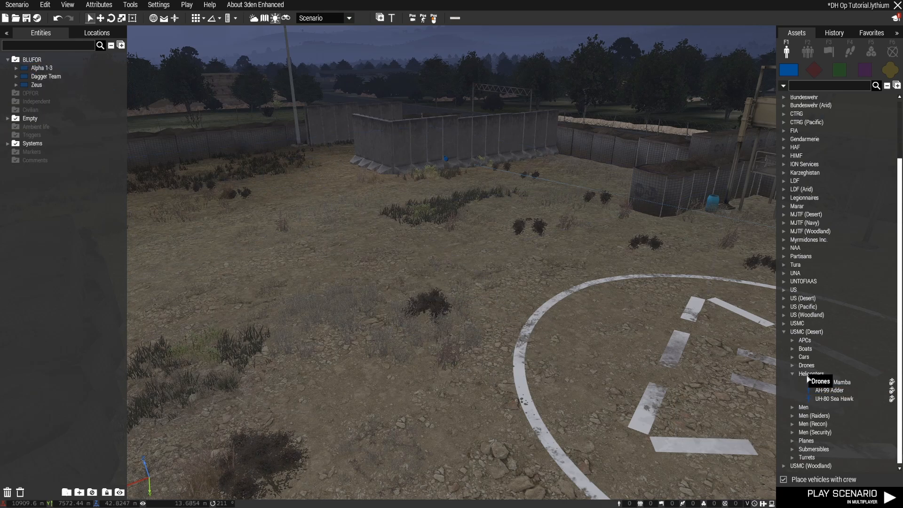
Place a crewed UH-80 Sea Hawk near the helipad and move it onto the landing circle
click(830, 398)
click(418, 298)
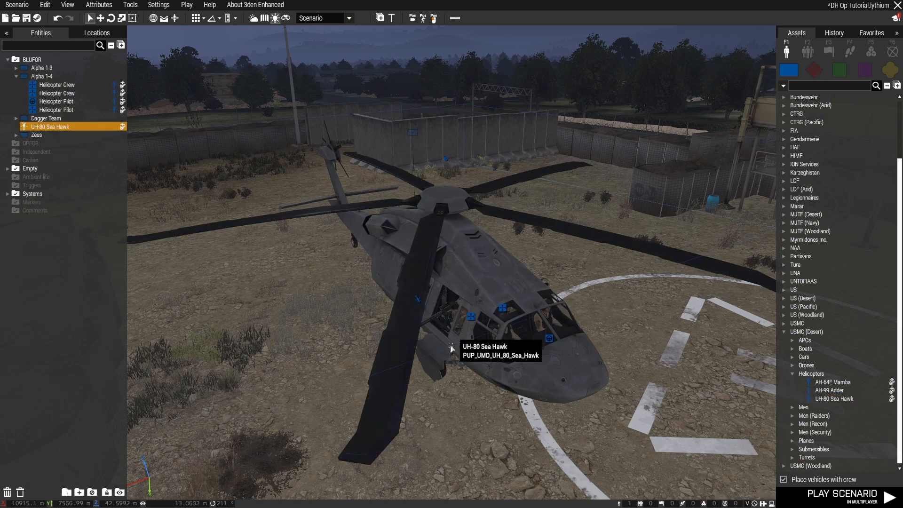
scroll(655, 376, up, 5)
key(d)
right_drag(655, 376, 422, 399)
key(w)
key(s)
key(s)
right_drag(522, 369, 487, 393)
drag(602, 220, 432, 263)
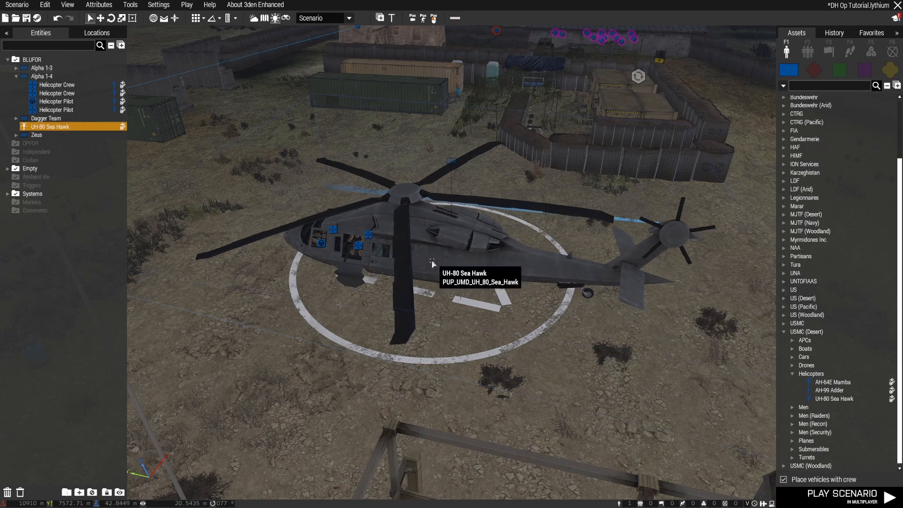
Replace the crewed Sea Hawk on the helipad with one placed without crew, and undo that placement
key(a)
right_drag(328, 381, 474, 370)
key(w)
key(z)
key(a)
key(w)
key(Delete)
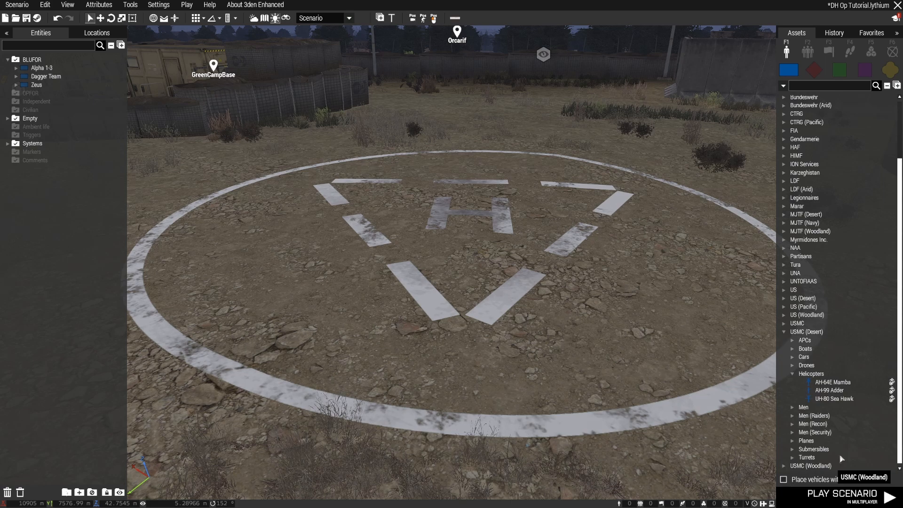
click(834, 398)
click(469, 243)
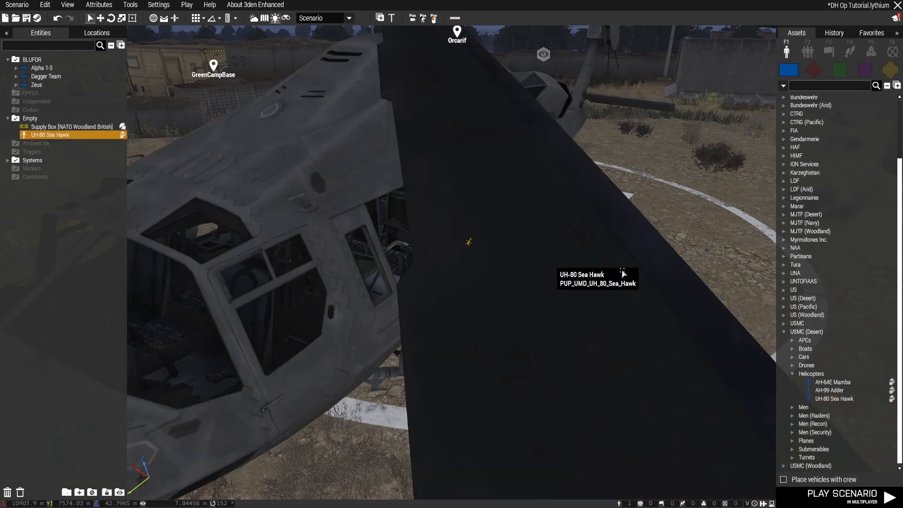
key(d)
right_drag(622, 274, 553, 279)
key(ctrl+z)
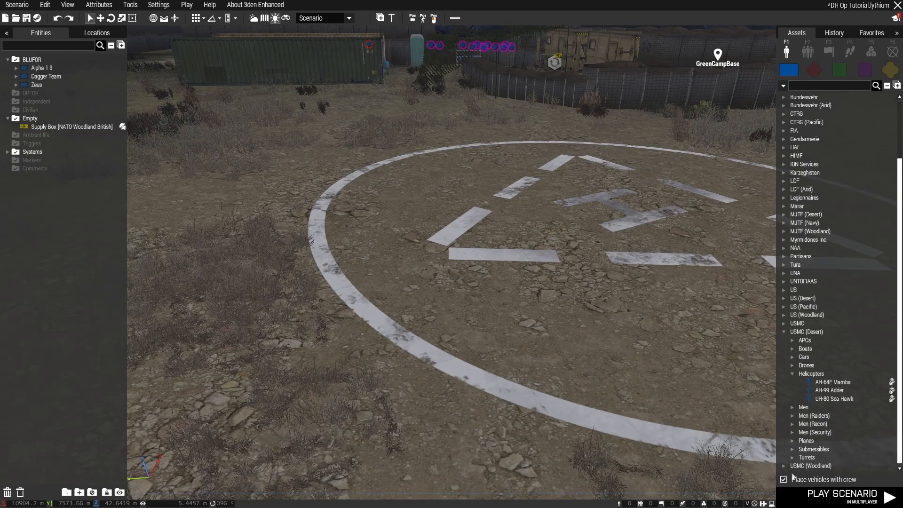
Place a UH-80 Sea Hawk with its crew on the helipad
drag(844, 401, 534, 265)
click(412, 382)
key(a)
right_drag(412, 383, 561, 295)
key(s)
shift+drag(560, 295, 491, 341)
Examine the Sea Hawk's position on the helipad from several sides, both close up and from a distance
click(701, 443)
key(d)
right_drag(710, 443, 450, 383)
key(d)
key(q)
key(d)
shift+drag(496, 339, 481, 354)
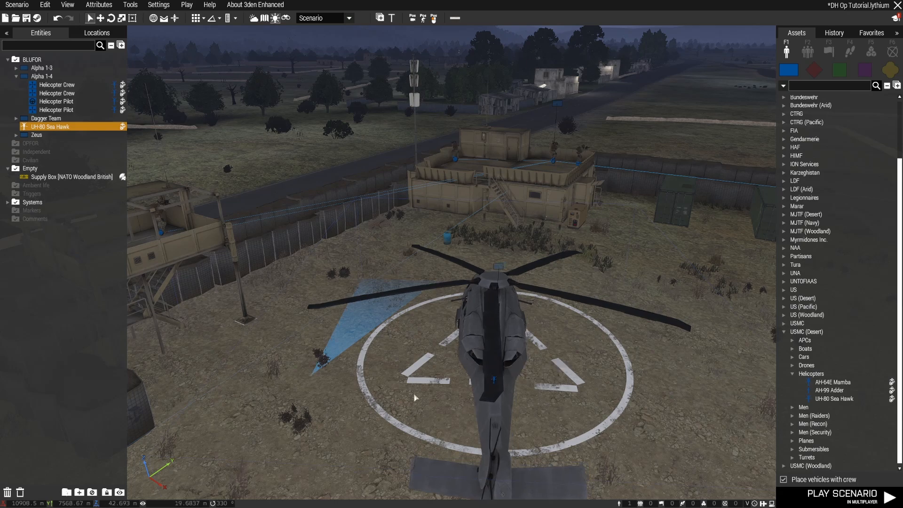
click(406, 405)
key(a)
right_drag(406, 406, 580, 424)
scroll(580, 423, up, 6)
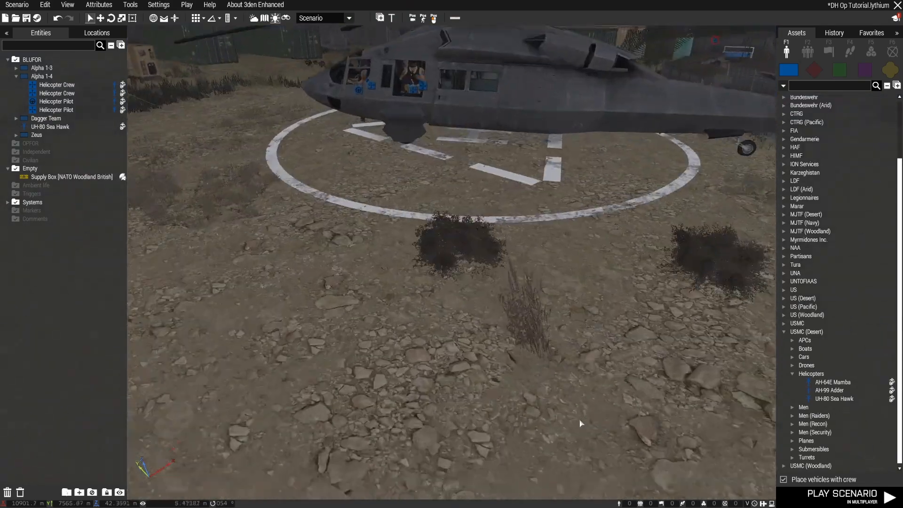
scroll(581, 423, down, 6)
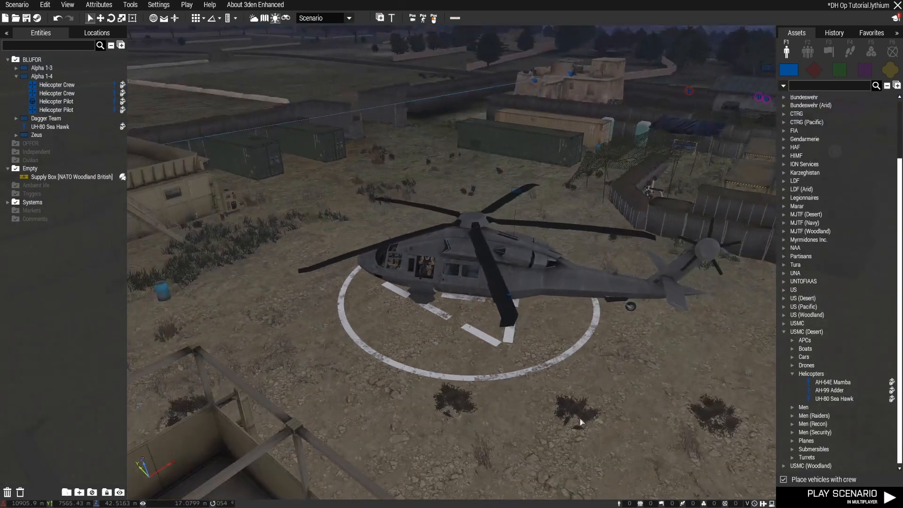
Place a USMC (Desert) infantry Fire Team group beside the helipad and load it into the Sea Hawk
click(807, 52)
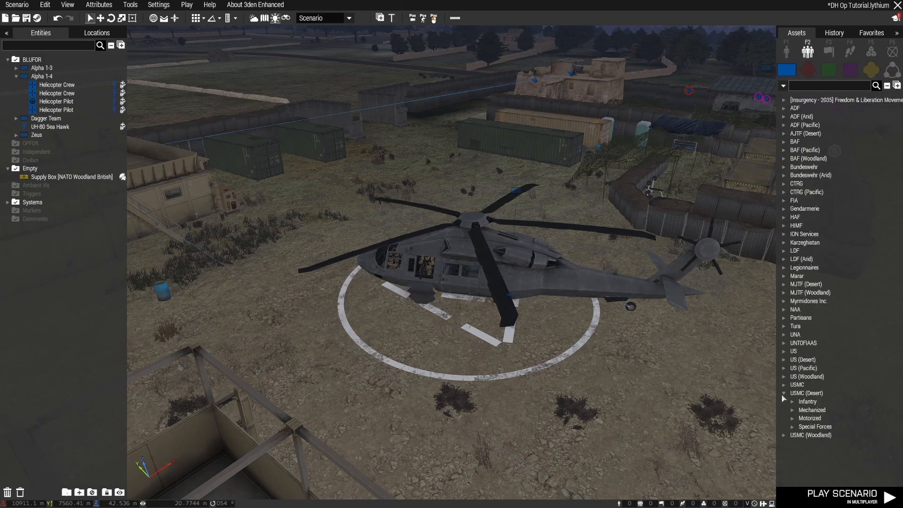
click(792, 403)
scroll(867, 380, down, 3)
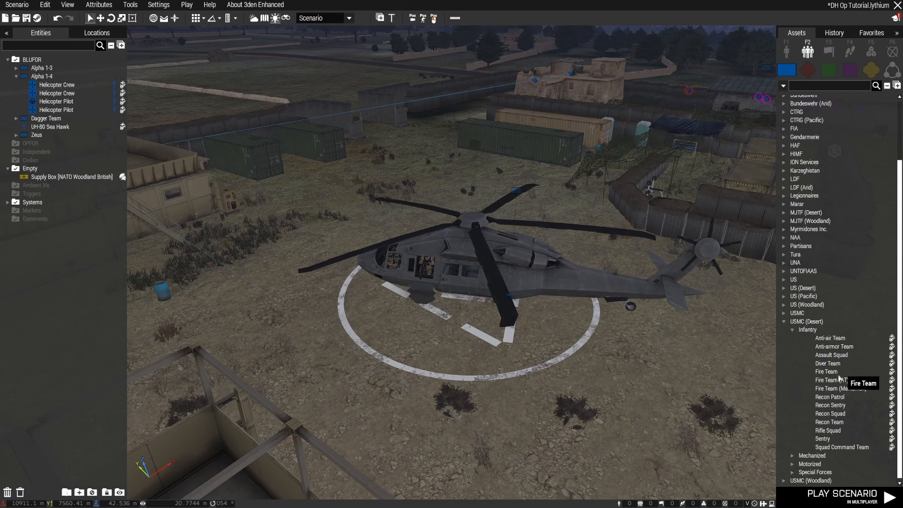
key(d)
click(610, 358)
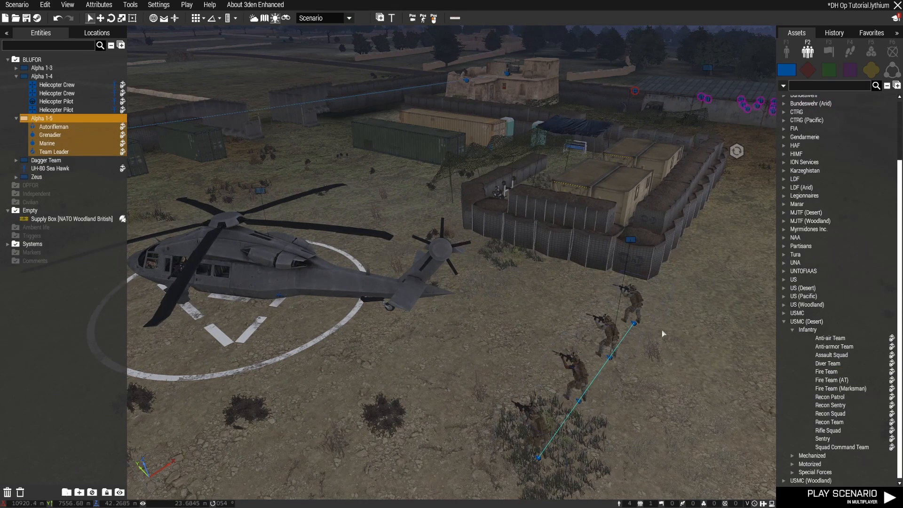
drag(635, 326, 280, 297)
key(a)
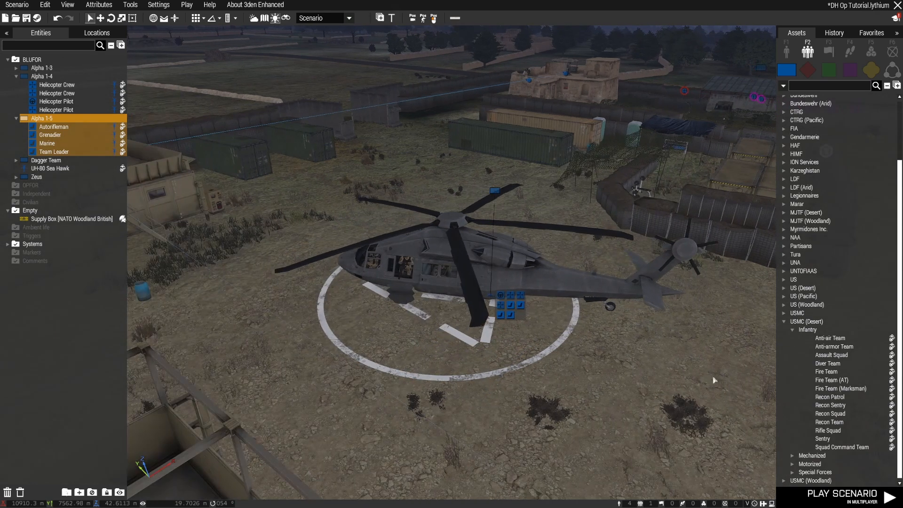
Add a second Fire Team beside the helicopter and load it into the Sea Hawk
key(d)
click(827, 371)
click(657, 387)
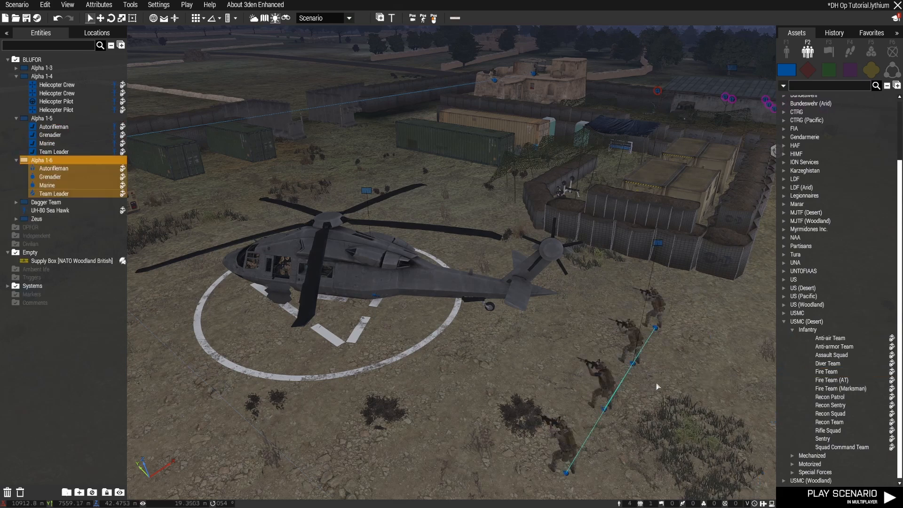
drag(664, 333, 370, 303)
Place a third Fire Team and try to load it into the Sea Hawk
click(826, 371)
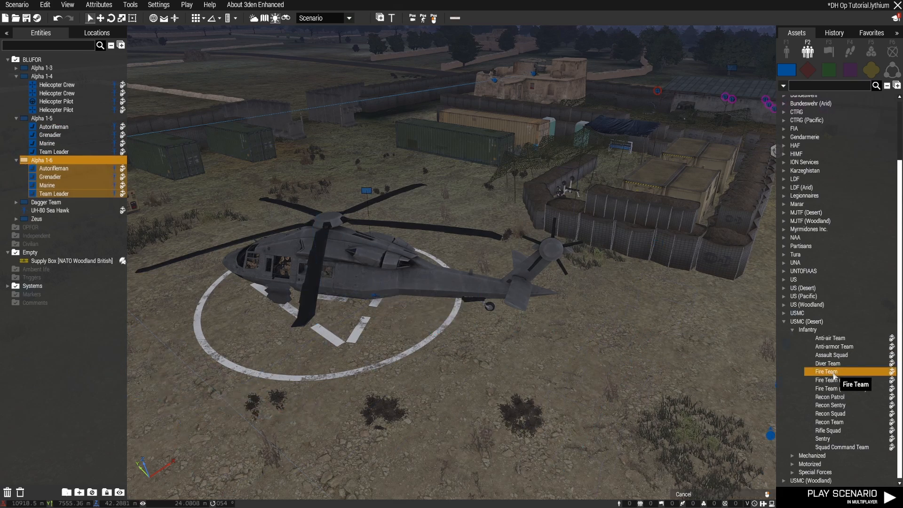
key(d)
click(657, 328)
drag(658, 327, 290, 301)
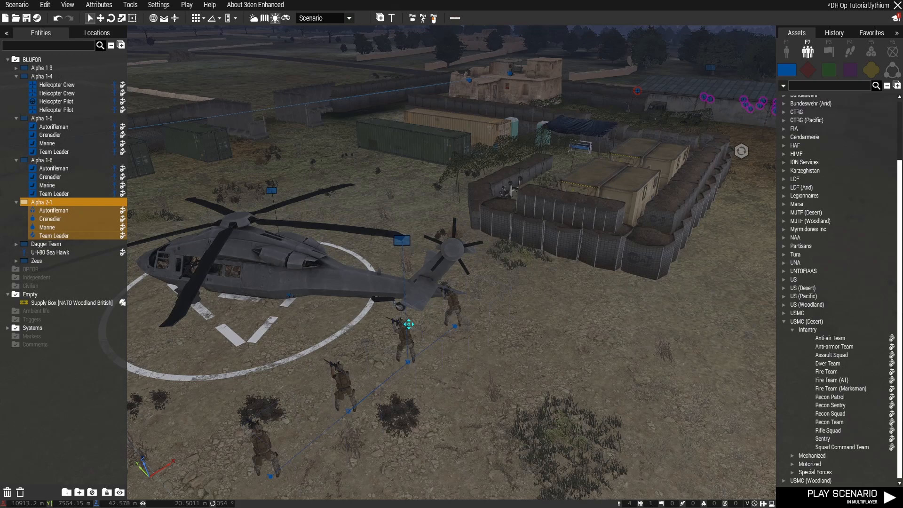
key(a)
right_drag(441, 377, 374, 374)
key(w)
key(d)
key(w)
key(s)
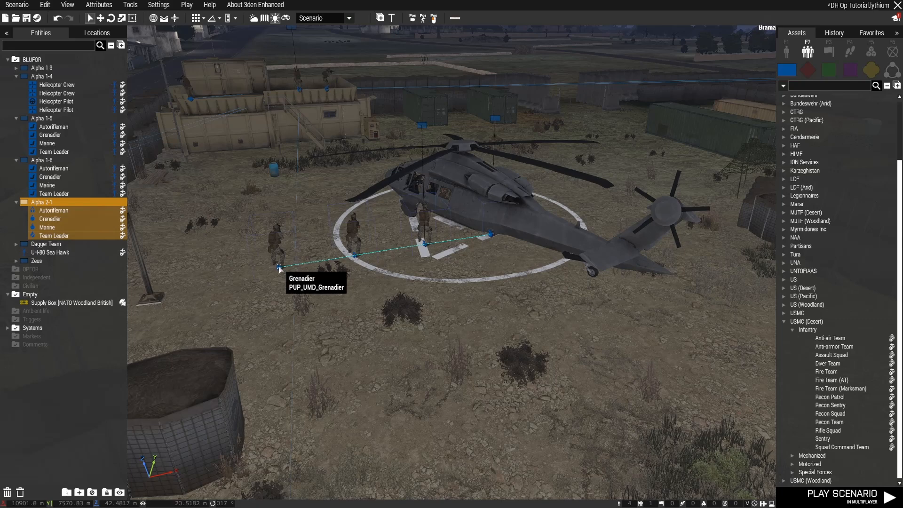
Undo the placement and loading of all three Fire Teams
key(ctrl+z)
key(ctrl+z)
key(ctrl+z)
key(ctrl+z)
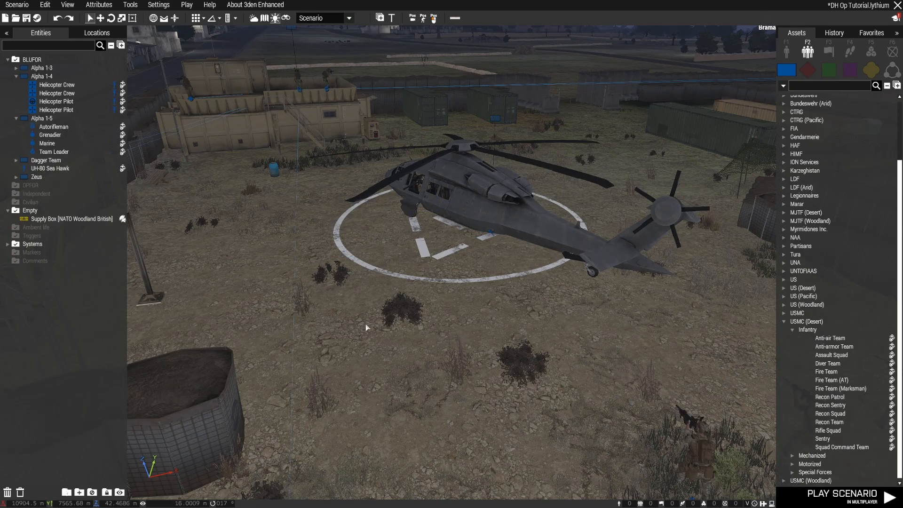
key(ctrl+z)
Delete the left door gunner from the Sea Hawk's crew
right_drag(366, 324, 494, 343)
key(a)
key(w)
key(w)
key(a)
key(z)
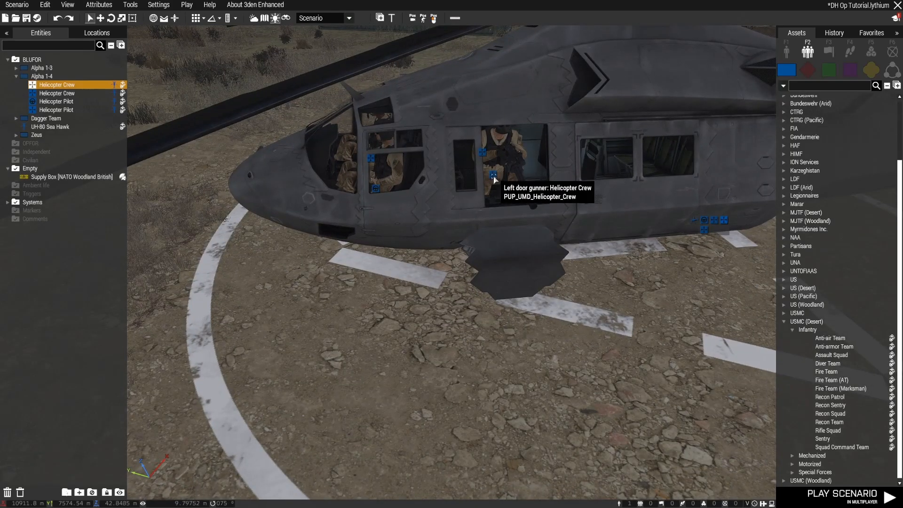
key(Delete)
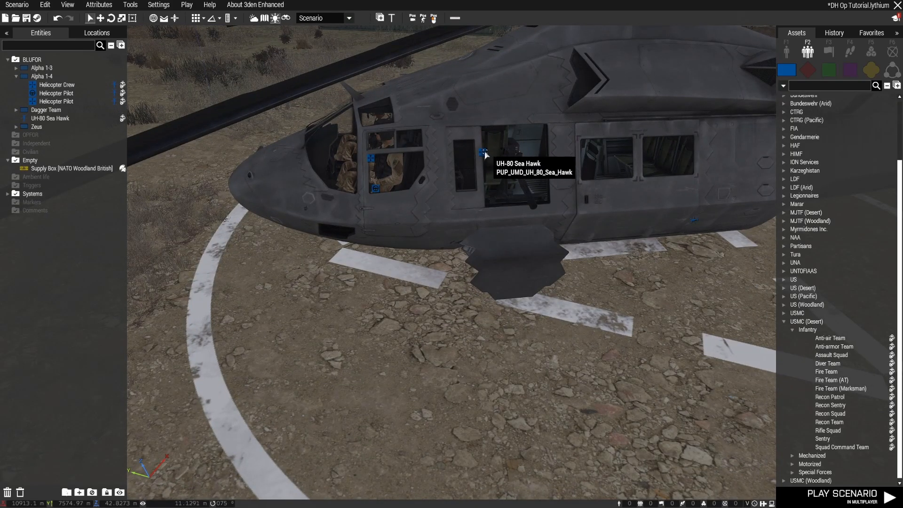
Delete the whole Sea Hawk with its remaining crew, and undo that deletion
click(533, 275)
key(Delete)
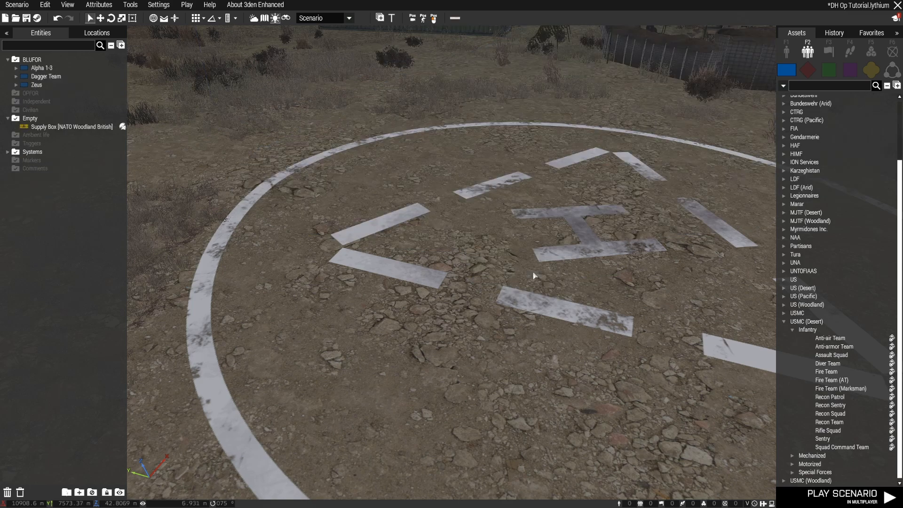
key(ctrl+z)
Delete the right door gunner from the Sea Hawk's crew
key(a)
right_drag(484, 167, 664, 301)
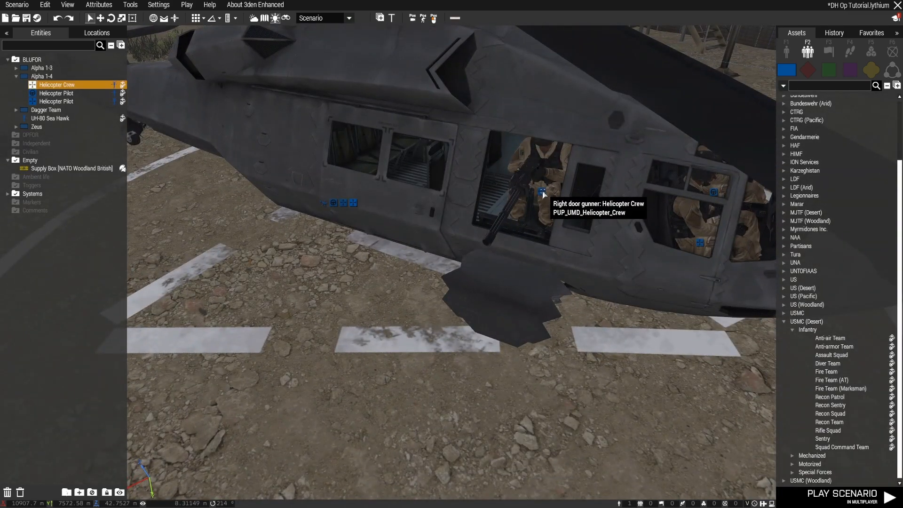
key(Delete)
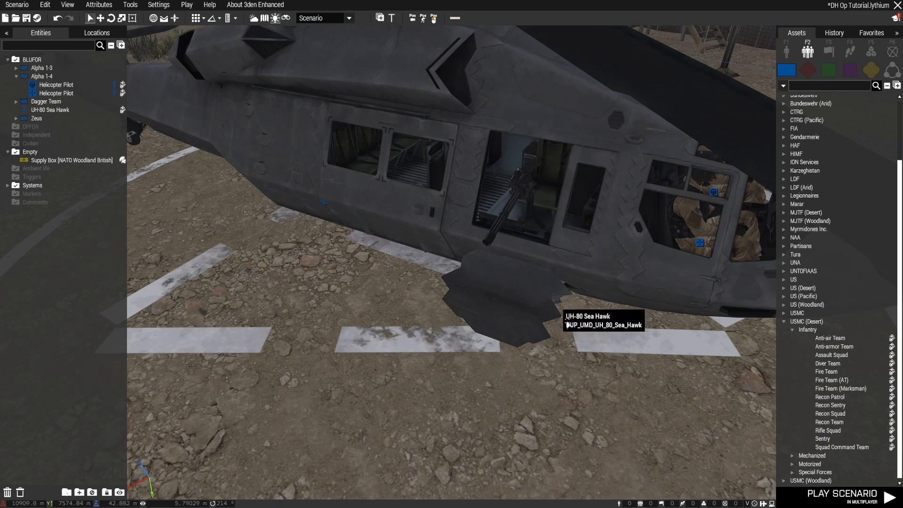
Delete the copilot from the Sea Hawk, keeping the pilot on board
key(d)
right_drag(575, 331, 563, 337)
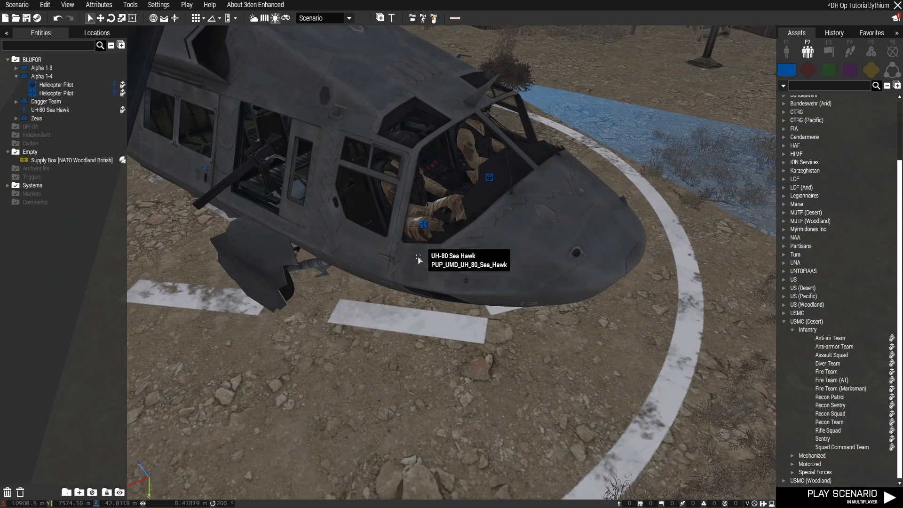
key(s)
right_drag(397, 288, 360, 287)
key(a)
key(d)
key(d)
key(w)
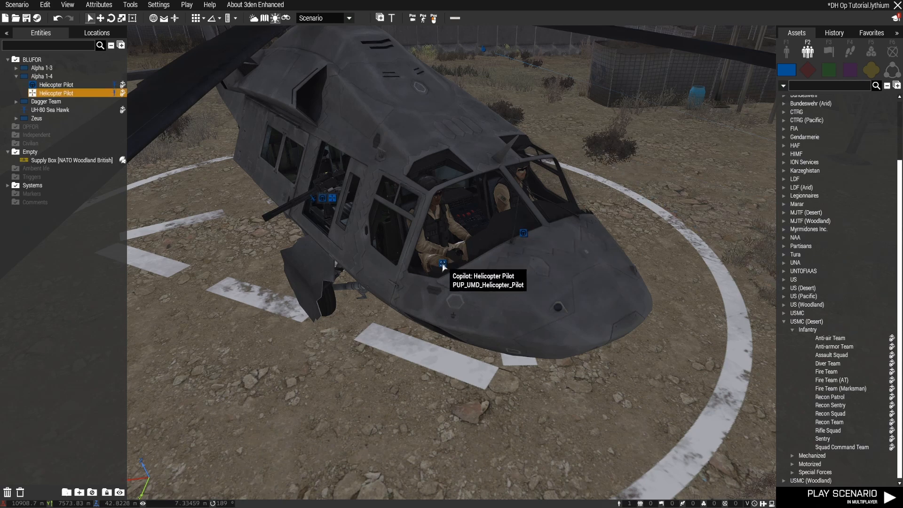
key(Delete)
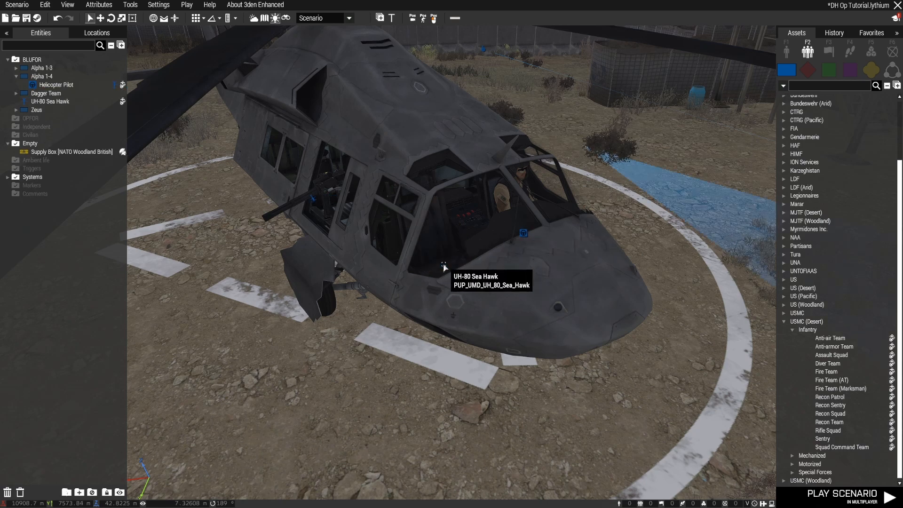
Look over the Sea Hawk on the helipad and the open ground between it and the base's perimeter barrier
key(s)
key(s)
right_drag(554, 284, 517, 290)
key(w)
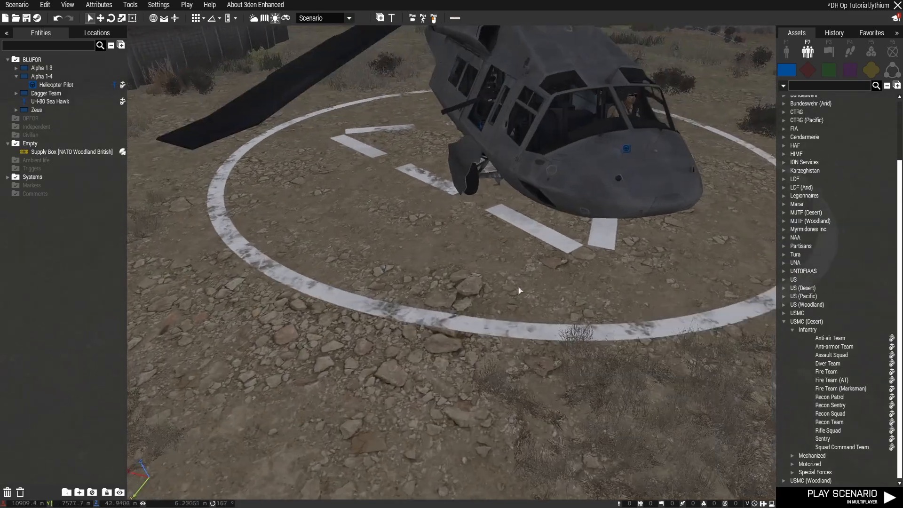
click(524, 181)
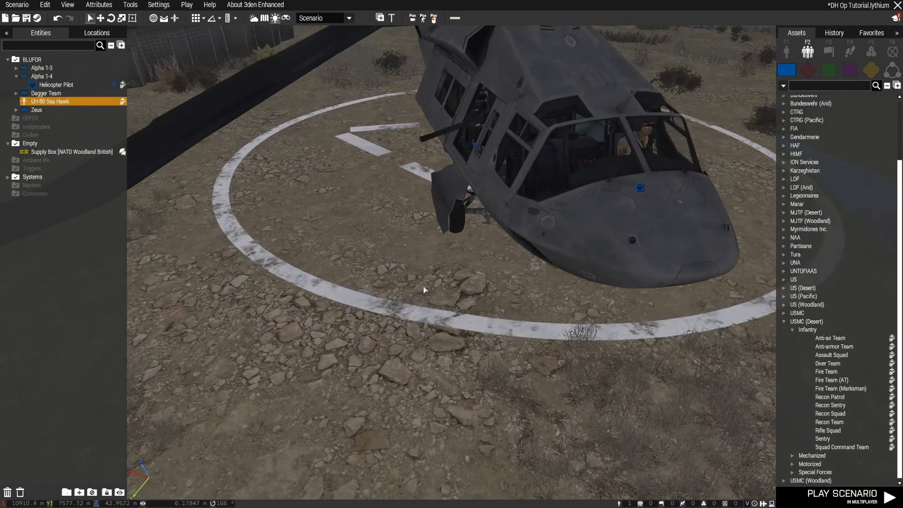
key(a)
right_drag(417, 292, 581, 286)
key(s)
key(d)
key(a)
key(s)
key(d)
key(a)
key(s)
mouse_move(408, 301)
right_down()
mouse_move(766, 297)
mouse_move(696, 299)
right_up()
key(s)
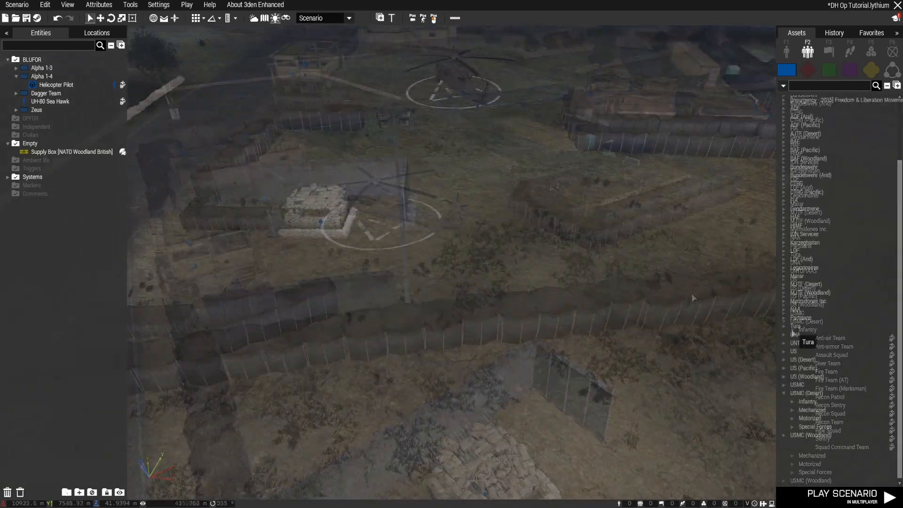
List the USMC (Desert) cars among the placeable objects, with placing vehicles with crew turned off
click(786, 55)
click(793, 375)
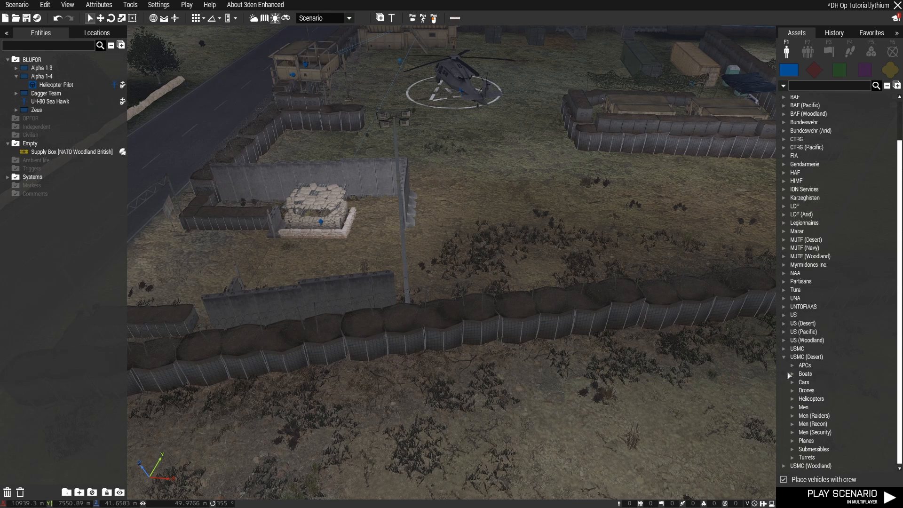
click(793, 383)
scroll(828, 383, down, 4)
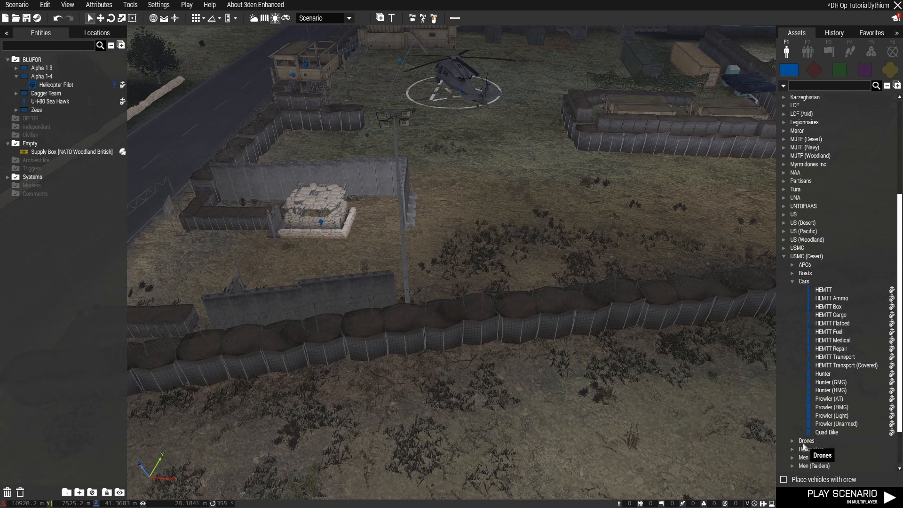
click(793, 265)
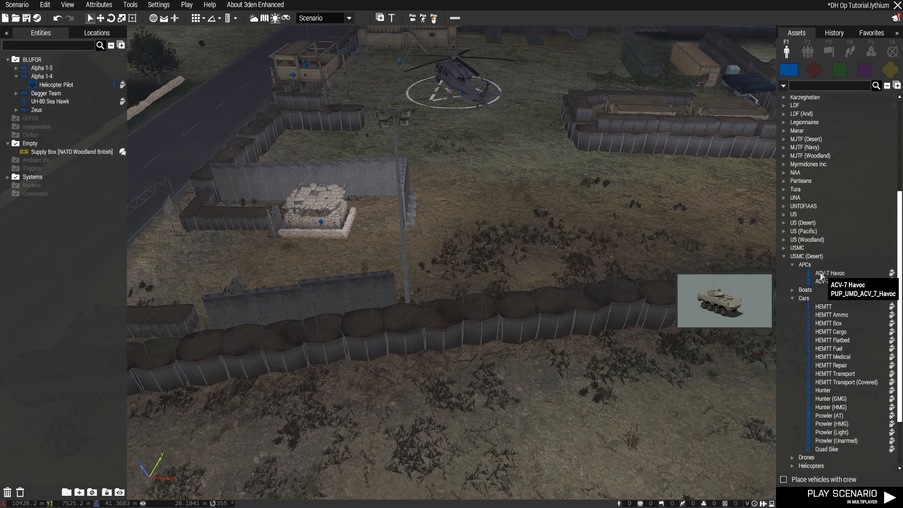
click(792, 265)
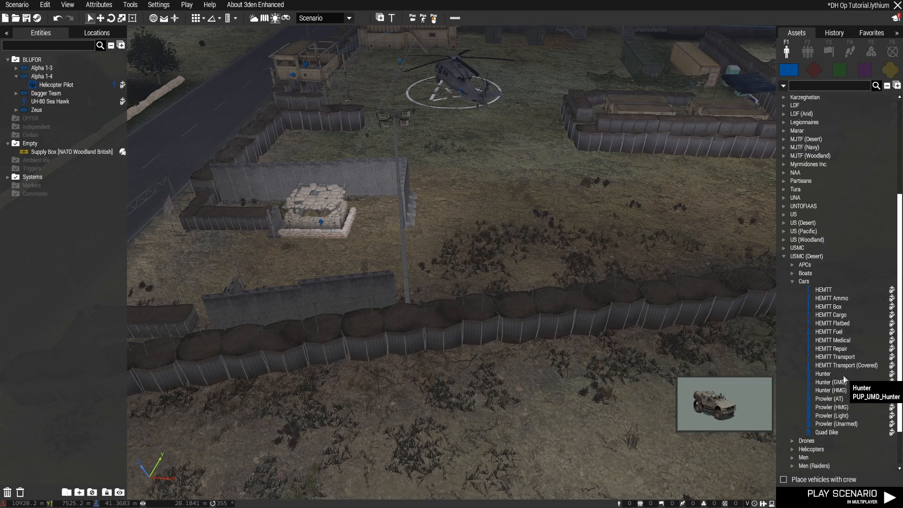
Place two empty Hunter (HMG) vehicles, spaced apart, on the open ground along the inside of the perimeter barrier
drag(851, 394, 440, 396)
drag(650, 377, 475, 387)
key(d)
click(837, 392)
click(631, 372)
drag(673, 367, 772, 361)
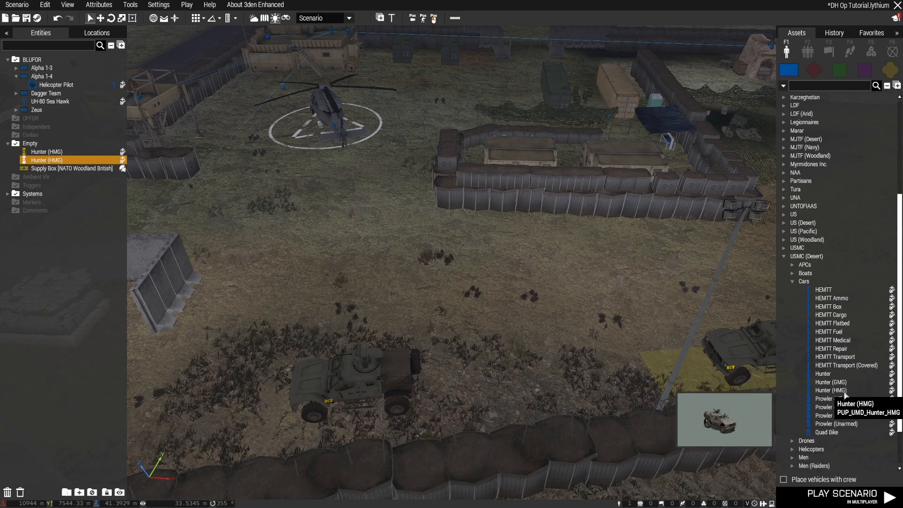
Place an empty Prowler (AT) between the two Hunters, rotated and moved into line with them along the barrier
key(d)
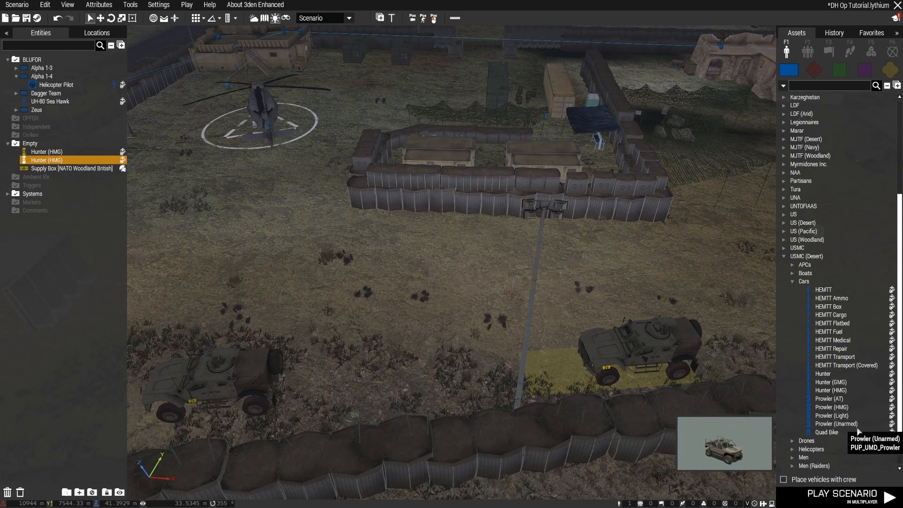
click(846, 399)
click(506, 293)
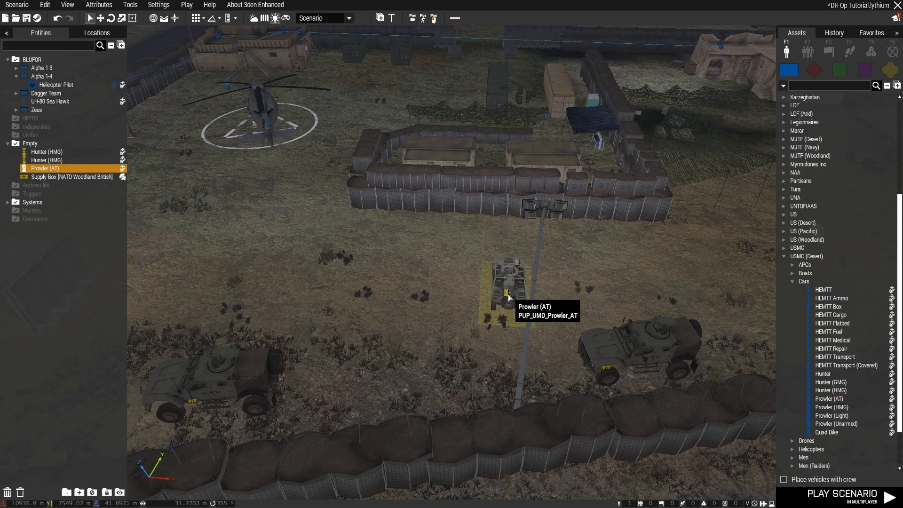
shift+drag(506, 292, 340, 302)
drag(506, 293, 437, 367)
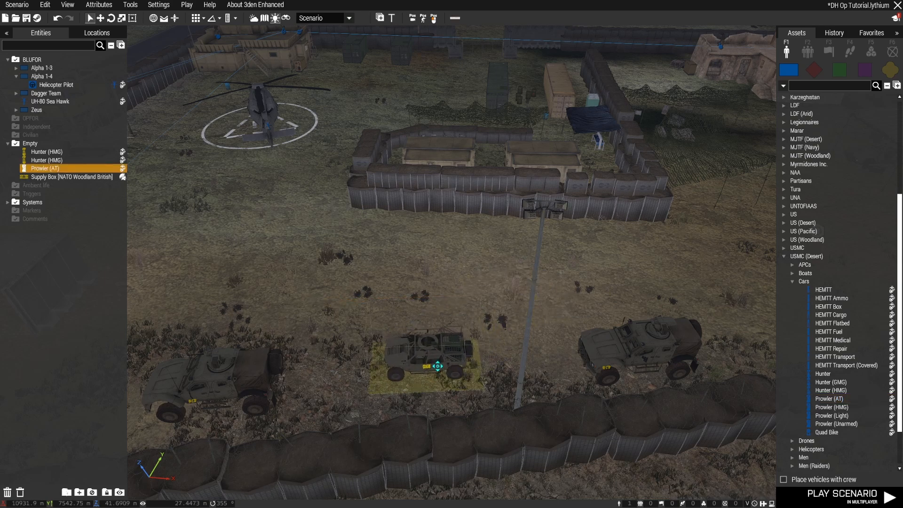
click(446, 429)
Review the parked vehicles from outside the perimeter barrier and save the scenario
key(a)
right_drag(446, 429, 486, 401)
key(w)
key(d)
key(s)
key(s)
right_drag(664, 406, 539, 403)
key(d)
key(d)
key(a)
key(a)
key(d)
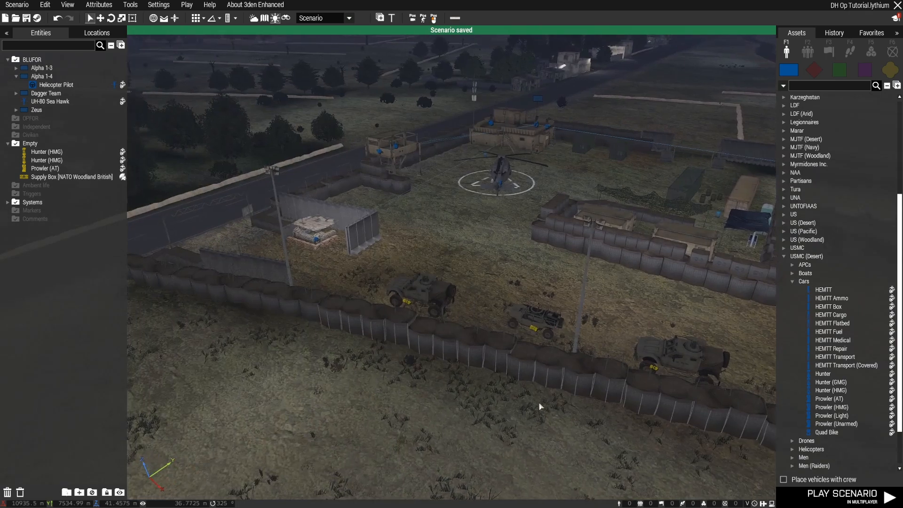
key(a)
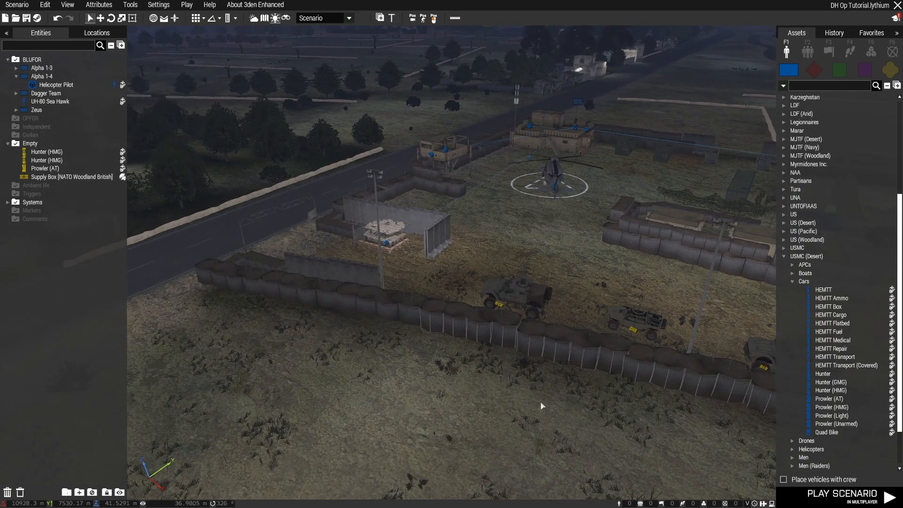
mouse_move(541, 405)
right_down()
mouse_move(747, 417)
mouse_move(558, 421)
mouse_move(647, 412)
mouse_move(517, 403)
mouse_move(528, 388)
mouse_move(546, 416)
mouse_move(560, 417)
right_up()
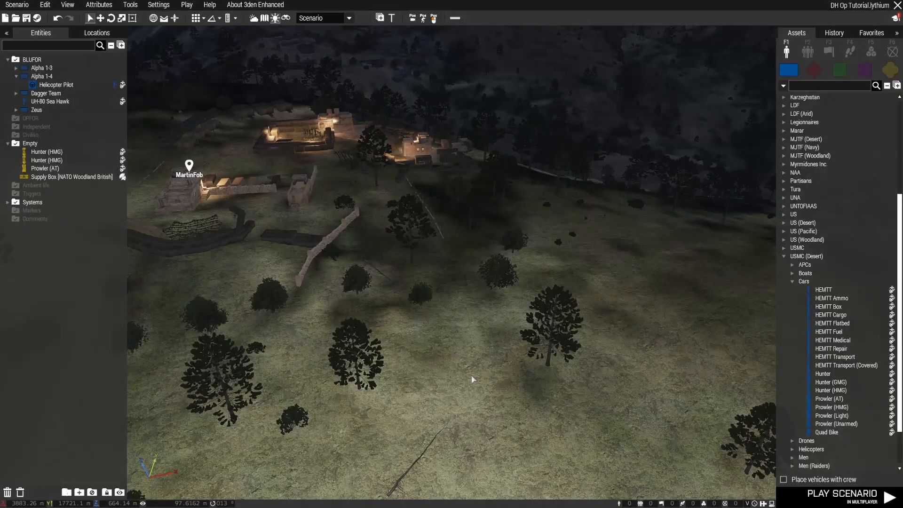
Examine the MartinFob outpost and its surroundings in the 3D view and on the map
right_drag(465, 379, 492, 366)
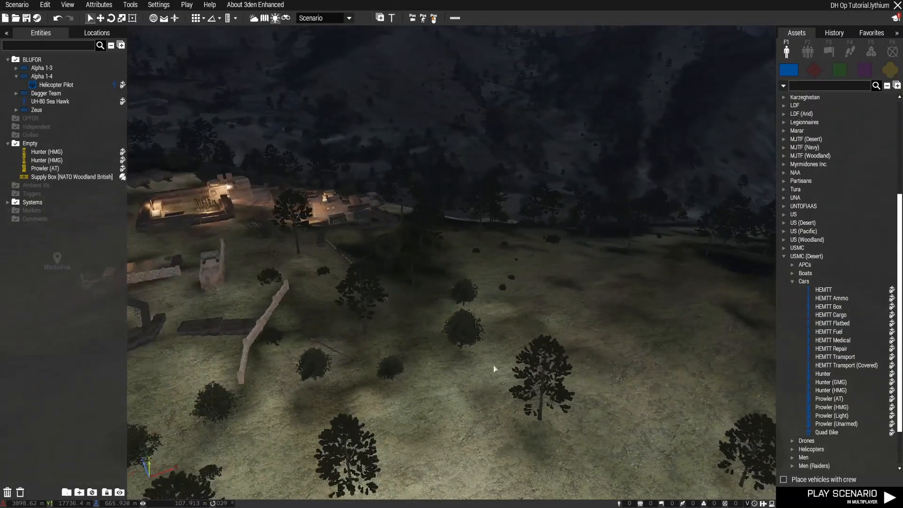
key(m)
scroll(337, 194, down, 6)
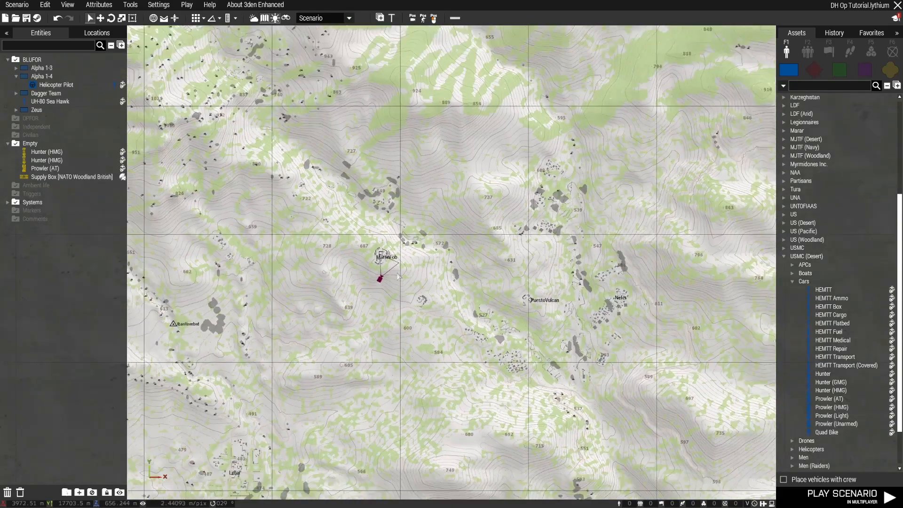
scroll(393, 265, up, 4)
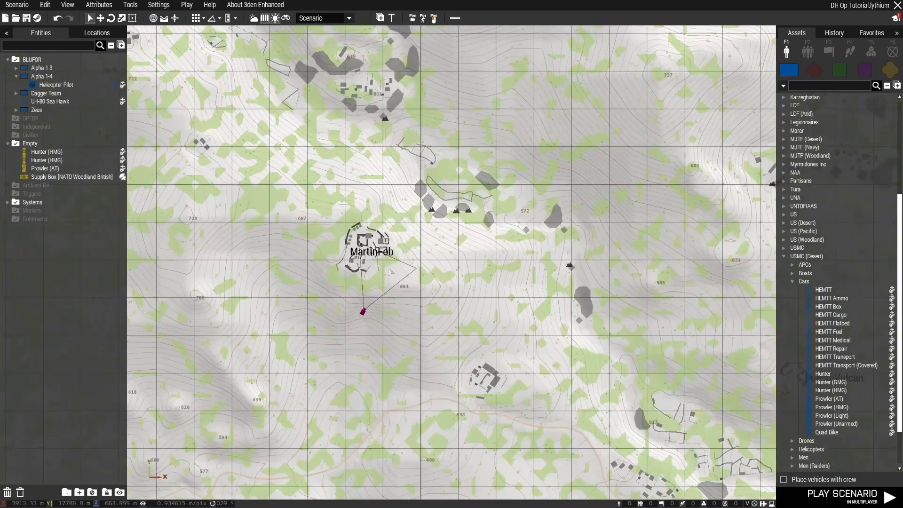
key(m)
scroll(467, 349, up, 5)
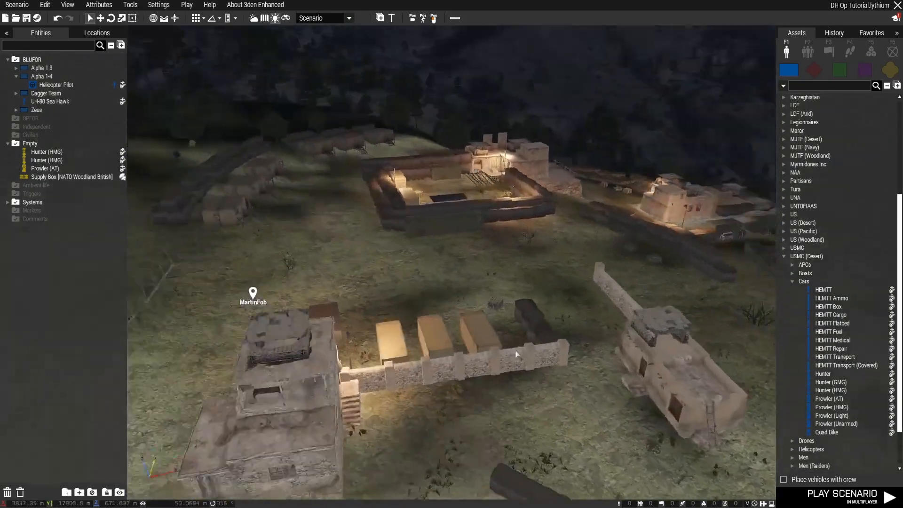
right_drag(516, 354, 696, 357)
key(w)
right_drag(695, 357, 574, 346)
key(d)
key(z)
Move the camera to PuestoVulcan through the map and examine the valley toward MartinFob
key(m)
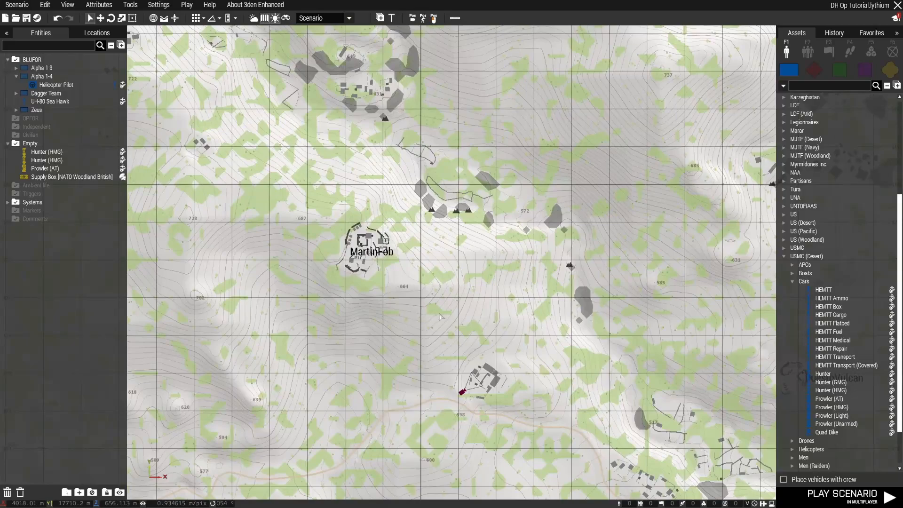
scroll(440, 317, down, 3)
middle_click(665, 367)
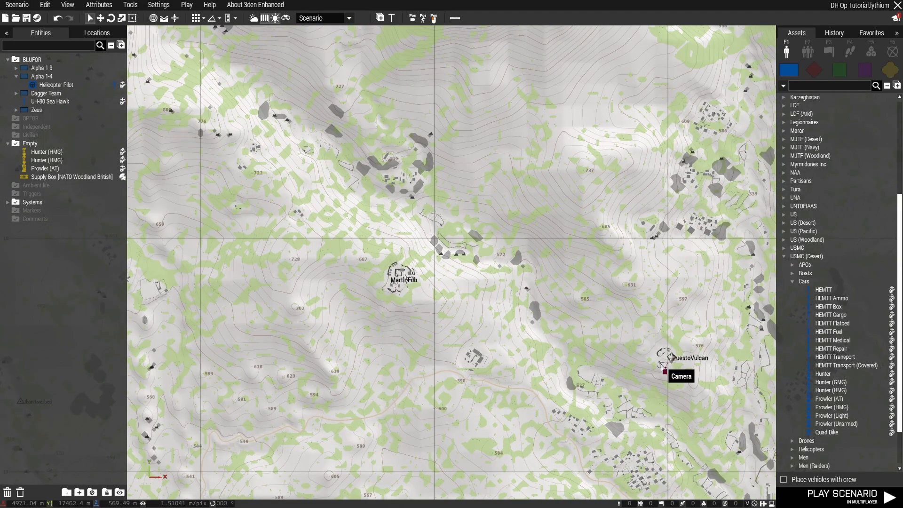
key(m)
right_drag(665, 367, 446, 273)
key(s)
key(a)
key(d)
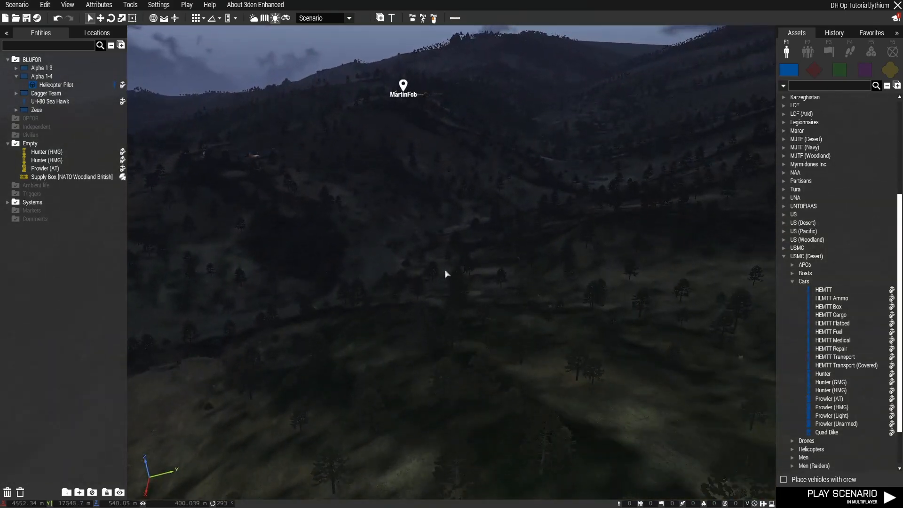
Return to MartinFob and examine the barrier-walled compound with its containers and netting
mouse_move(371, 369)
right_down()
mouse_move(671, 389)
mouse_move(634, 368)
mouse_move(697, 373)
mouse_move(429, 368)
mouse_move(338, 356)
mouse_move(328, 397)
mouse_move(368, 384)
mouse_move(393, 394)
mouse_move(377, 382)
mouse_move(818, 390)
mouse_move(538, 367)
mouse_move(675, 377)
right_up()
key(z)
key(a)
key(d)
key(w)
key(w)
key(w)
key(w)
key(a)
key(w)
key(w)
right_drag(622, 315, 396, 299)
key(w)
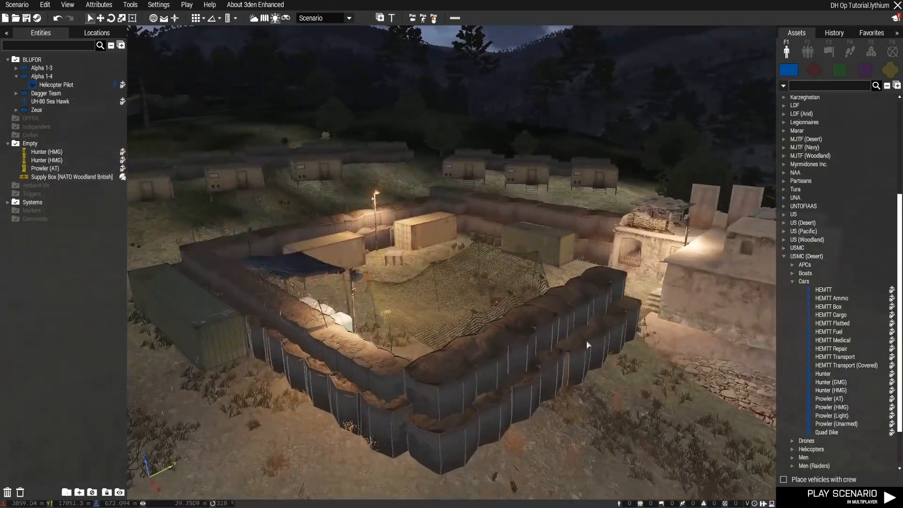
Examine the row of cabins behind MartinFob's walled compound
key(w)
key(d)
right_drag(588, 345, 607, 341)
key(a)
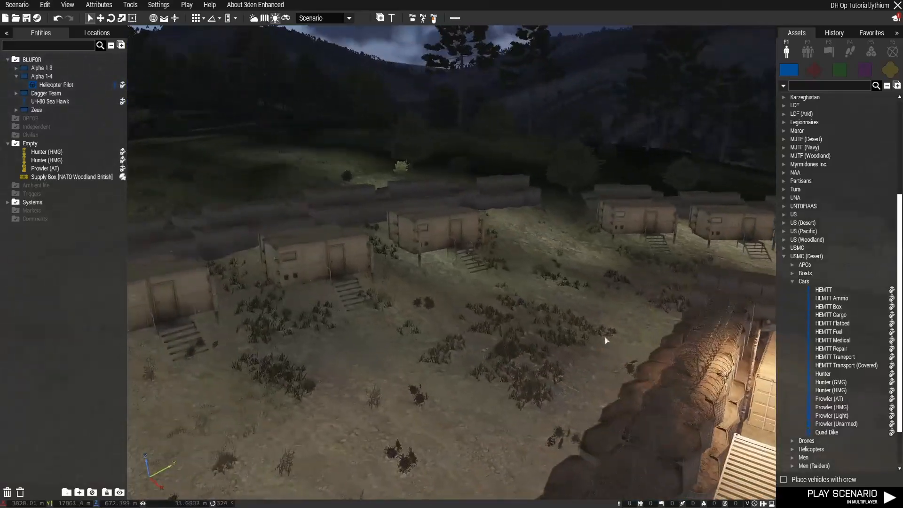
key(s)
right_drag(455, 359, 619, 386)
key(s)
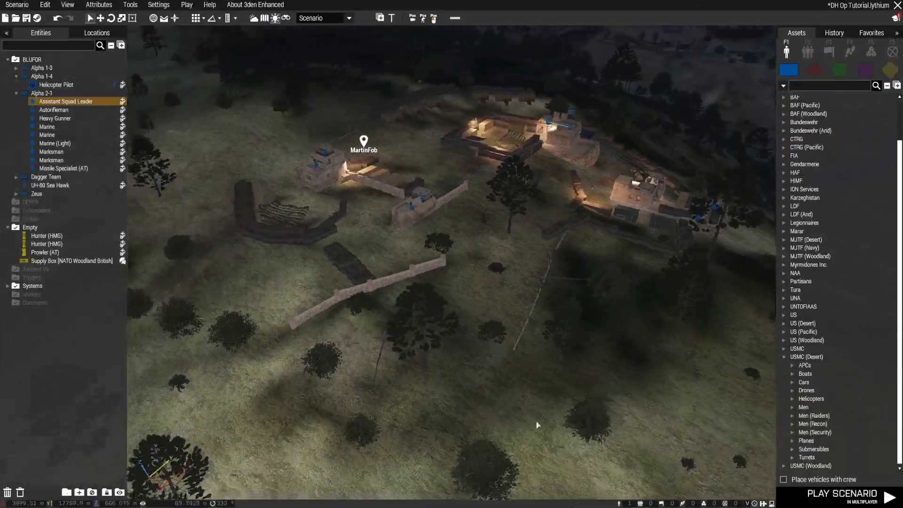
Set the behavior of the Alpha 2-1 group at MartinFob to Safe
key(w)
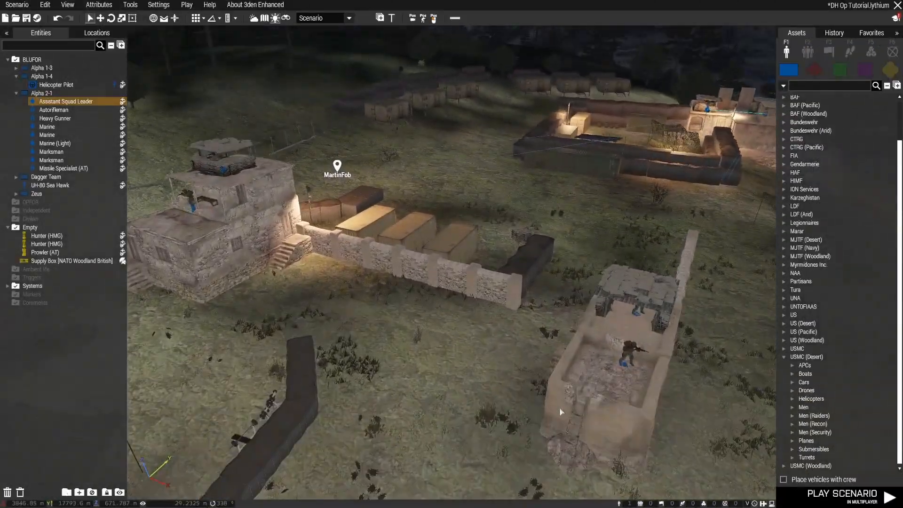
key(a)
mouse_move(559, 412)
right_down()
mouse_move(616, 411)
mouse_move(641, 395)
mouse_move(551, 401)
right_up()
key(w)
key(d)
key(q)
key(w)
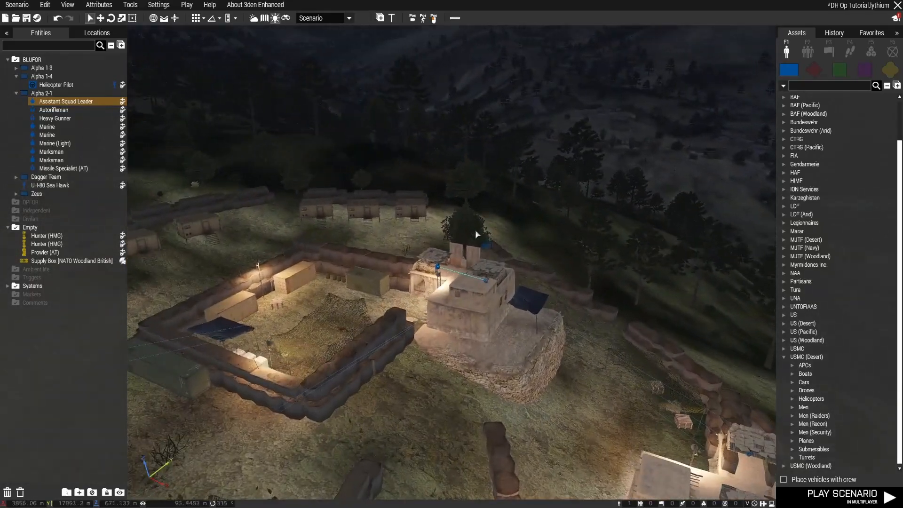
double_click(488, 246)
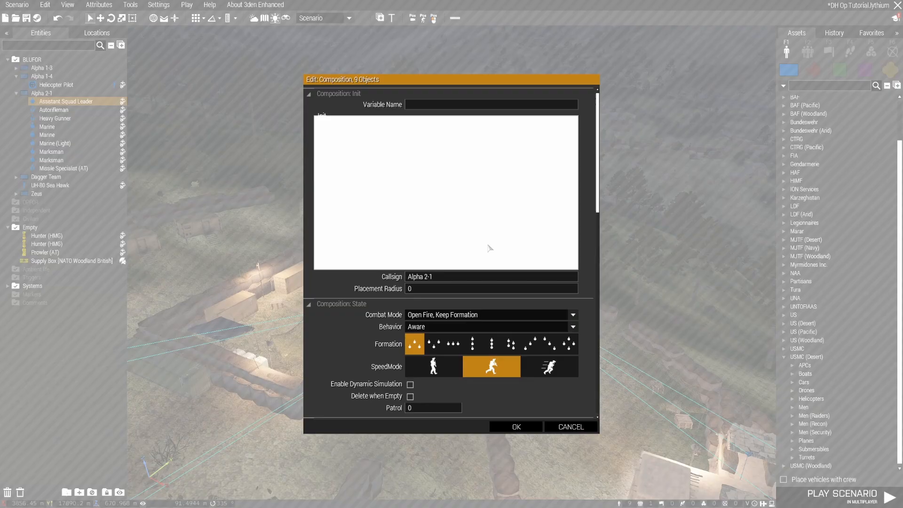
click(452, 328)
click(451, 344)
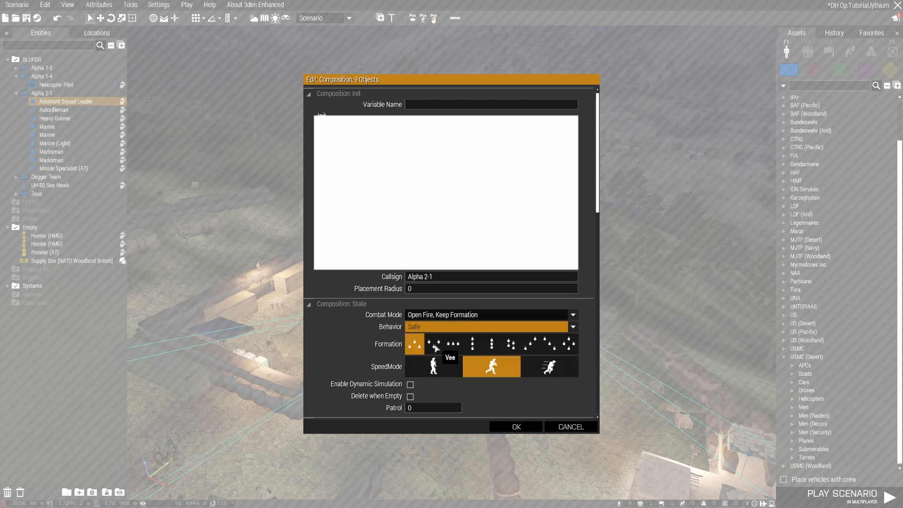
click(502, 426)
Open the Alpha 2-1 group's attributes and collapse the expanded Object sections, including Transformation, Control and Ambient Animations
right_drag(506, 430, 611, 419)
key(a)
key(w)
key(w)
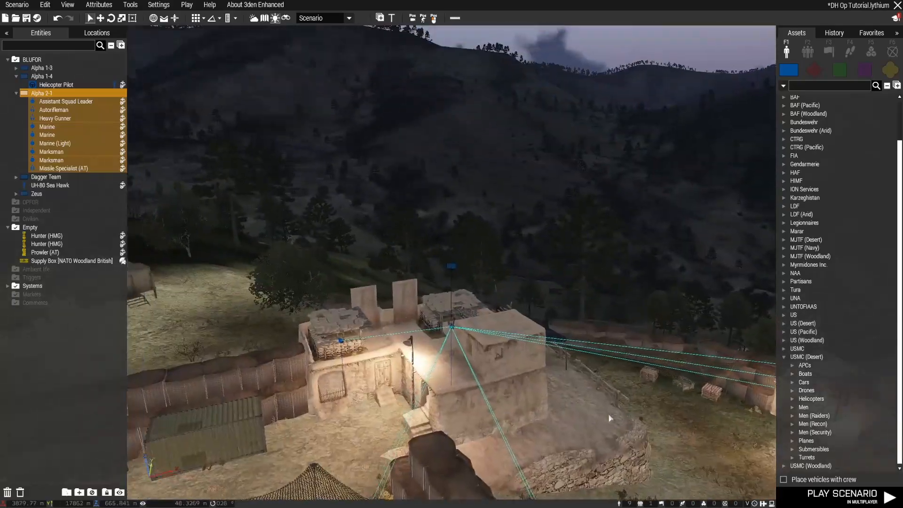
key(s)
key(w)
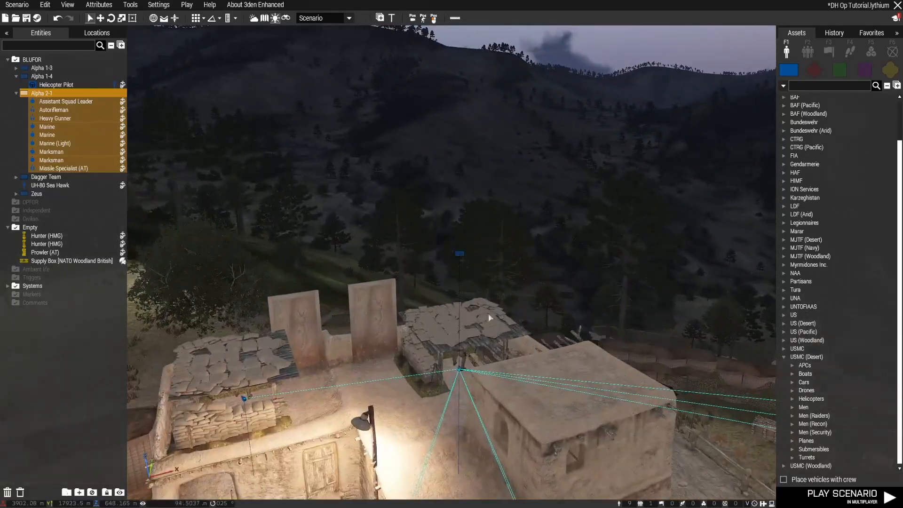
double_click(460, 255)
scroll(584, 301, down, 3)
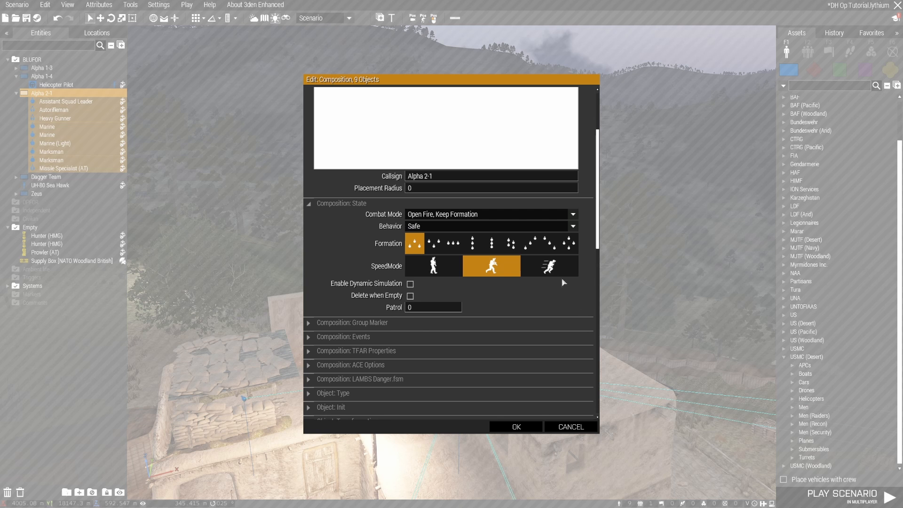
scroll(500, 358, down, 4)
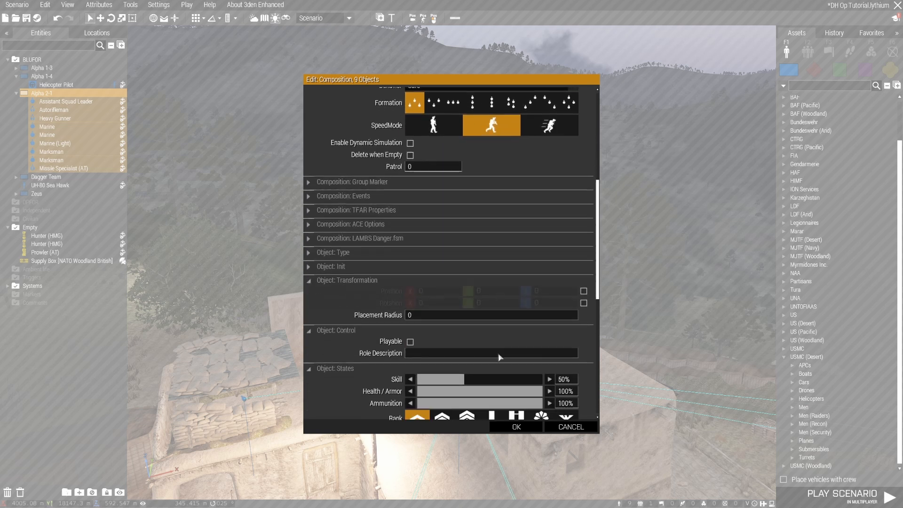
click(357, 285)
click(352, 298)
click(352, 311)
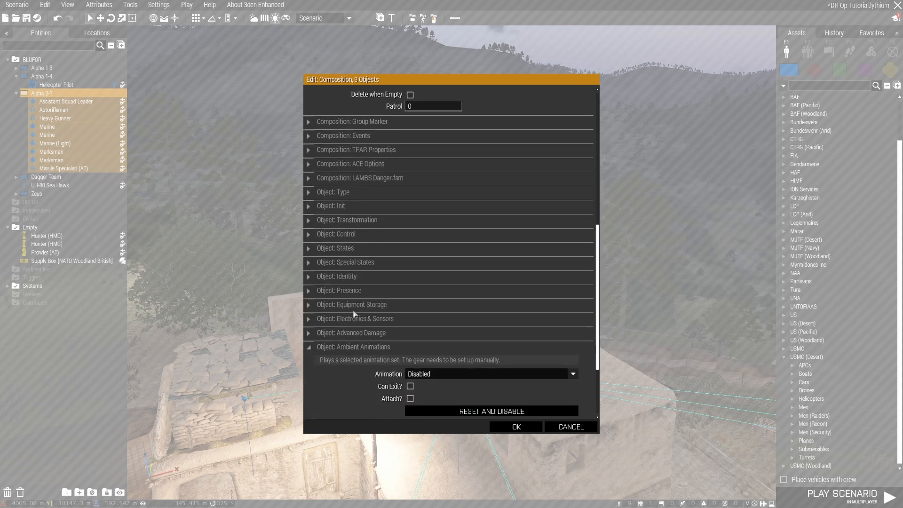
click(361, 349)
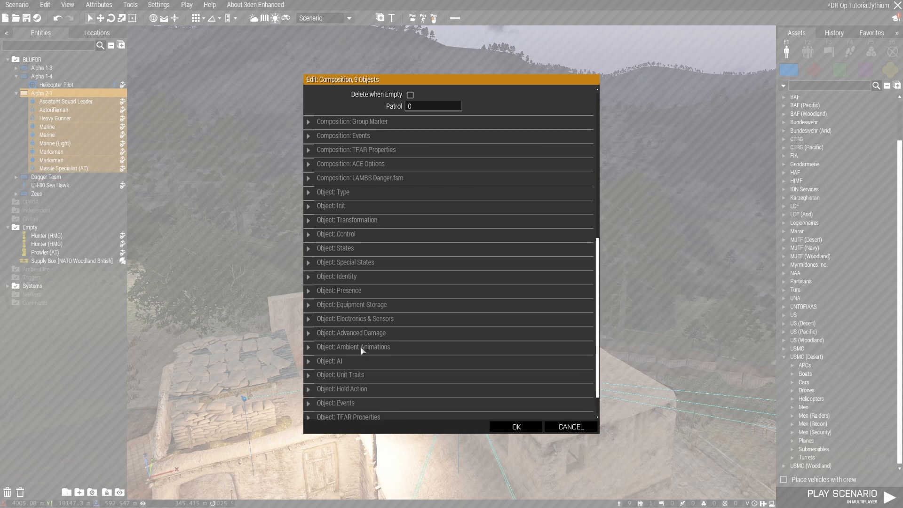
click(353, 363)
scroll(358, 367, down, 8)
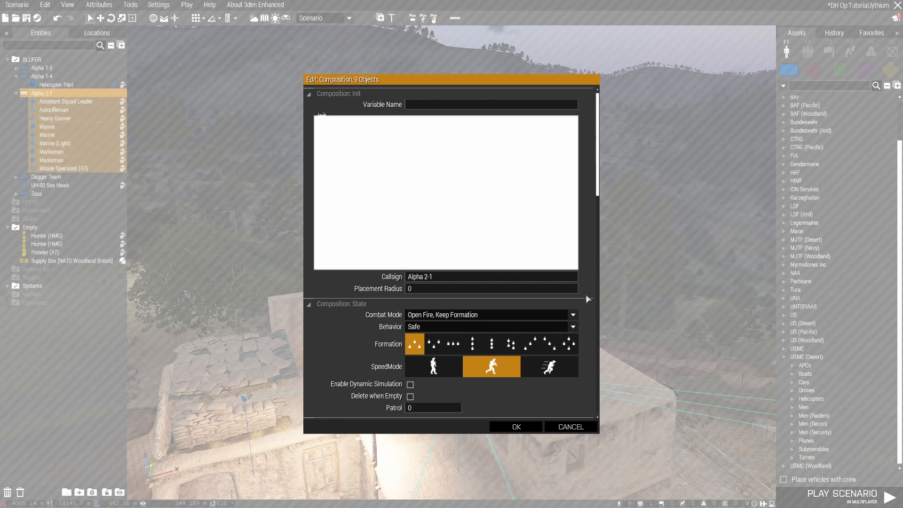
Set the combat mode of the Alpha 2-1 group to Open Fire
scroll(588, 299, down, 3)
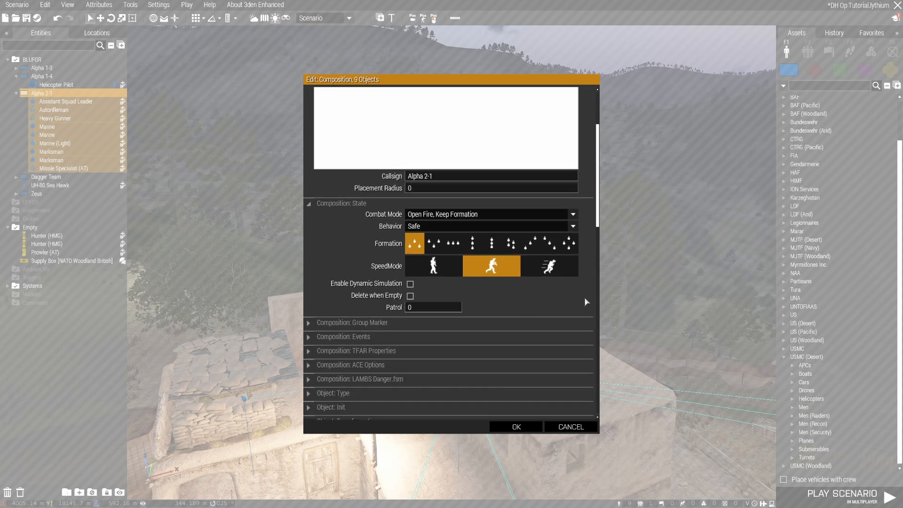
click(477, 218)
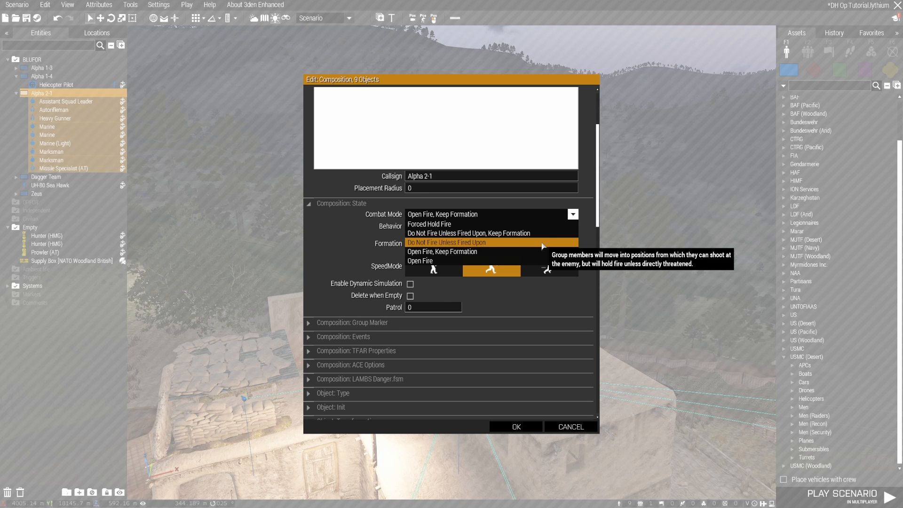
scroll(517, 256, down, 1)
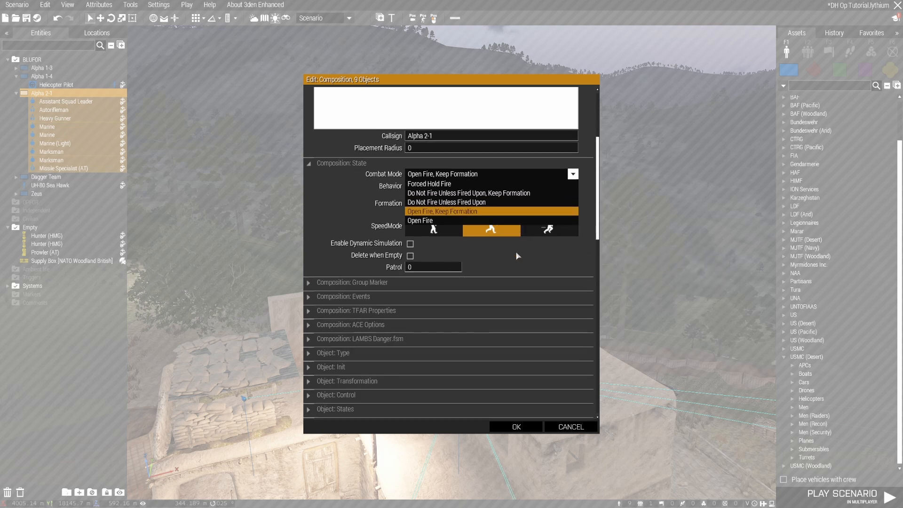
scroll(518, 256, up, 1)
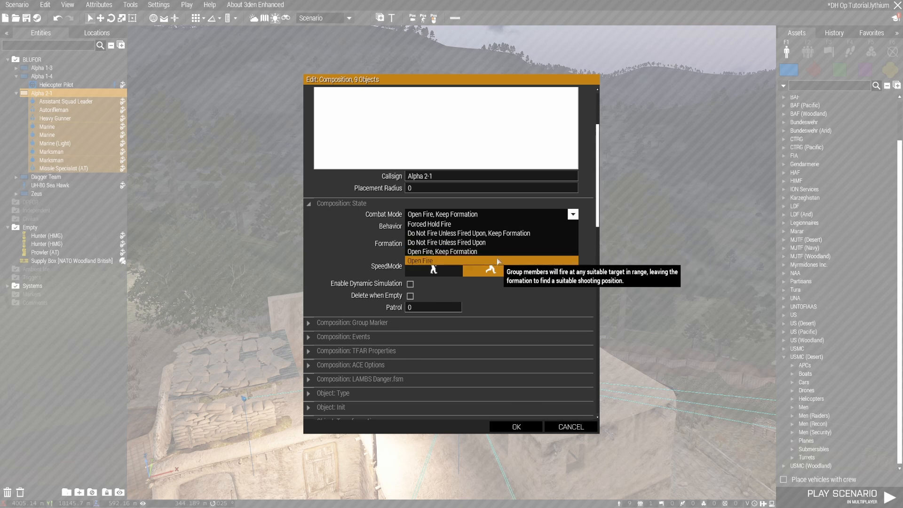
click(514, 306)
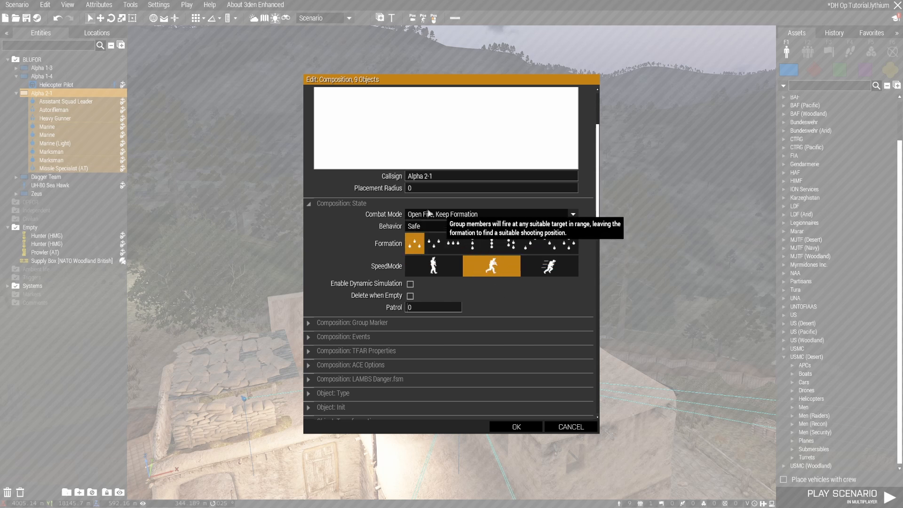
click(492, 216)
scroll(470, 225, down, 4)
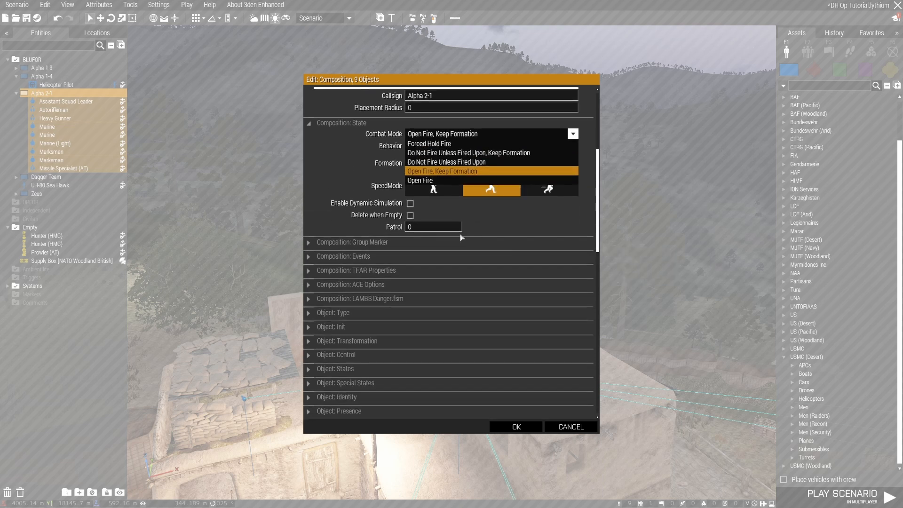
click(433, 181)
scroll(571, 268, up, 4)
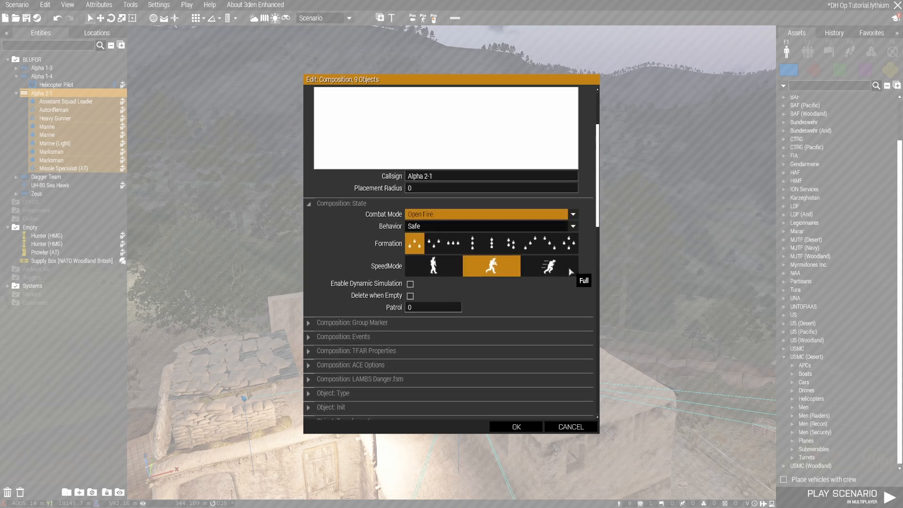
Keep the Alpha 2-1 group's behavior at Safe, enable dynamic simulation for it and apply the attributes
click(452, 230)
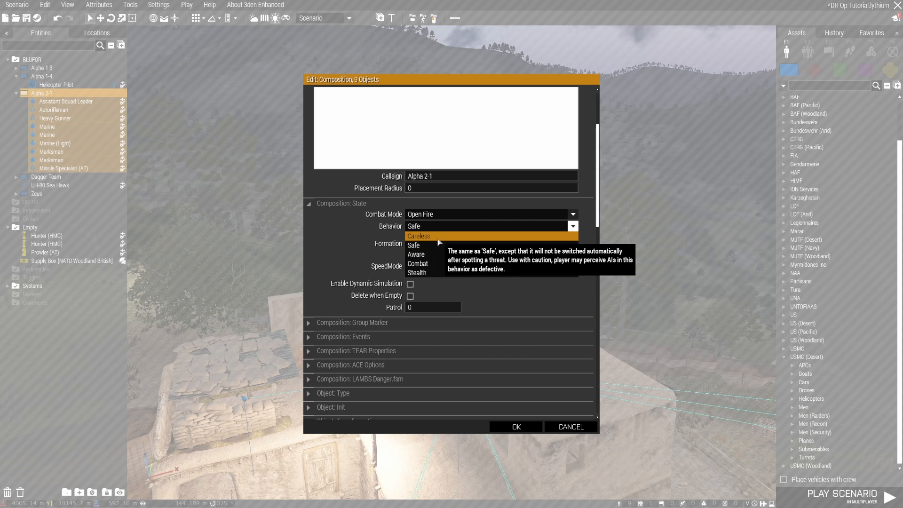
click(430, 245)
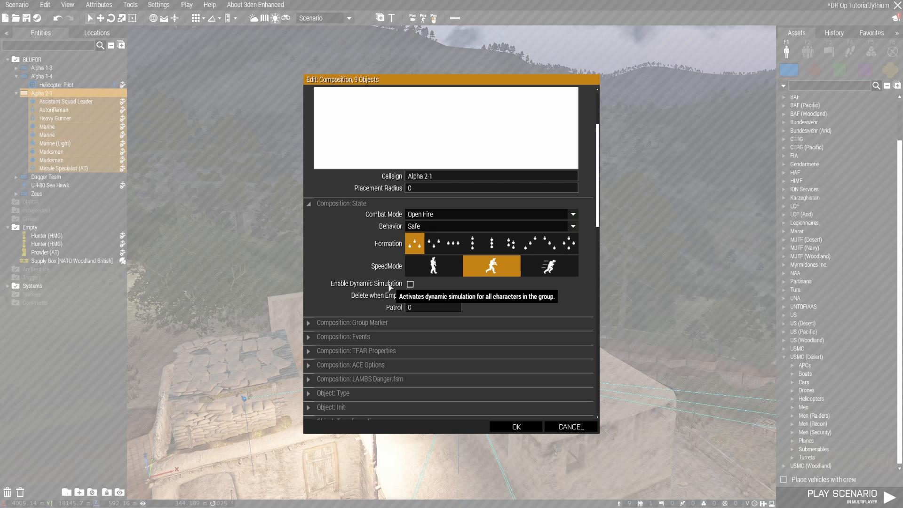
click(411, 284)
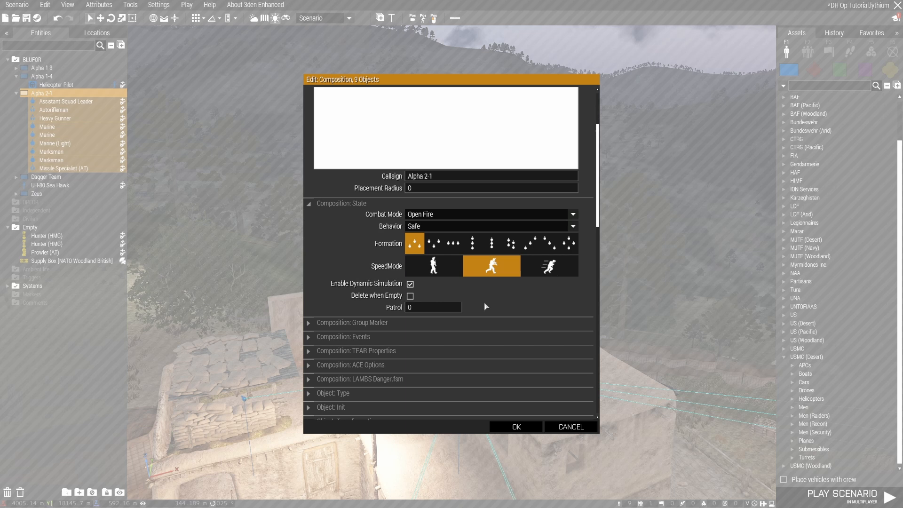
scroll(486, 306, down, 3)
scroll(489, 306, up, 3)
click(517, 426)
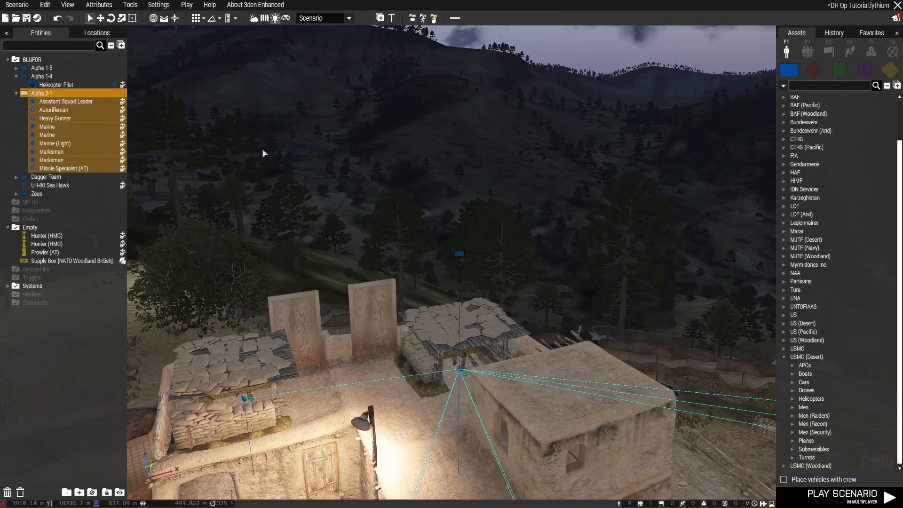
Examine the scenario's performance settings for dynamic simulation activation distances and garbage collection
click(99, 5)
click(118, 55)
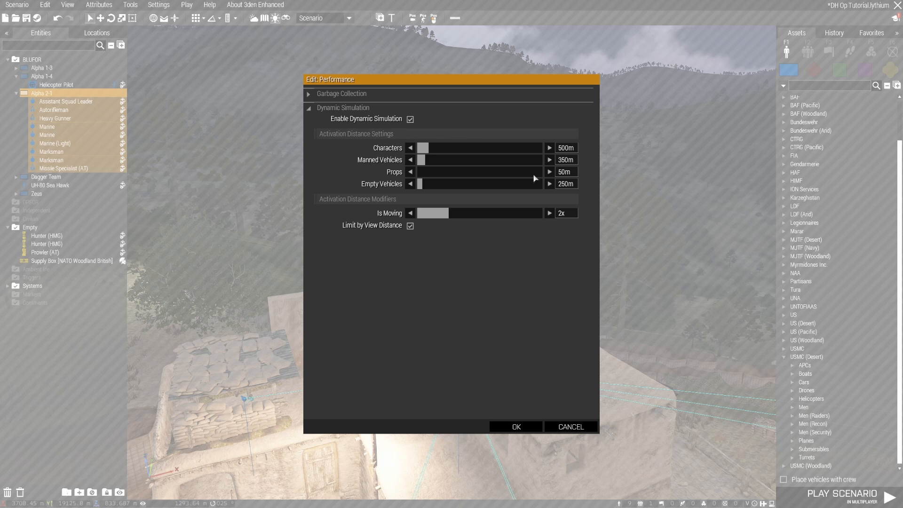
click(356, 96)
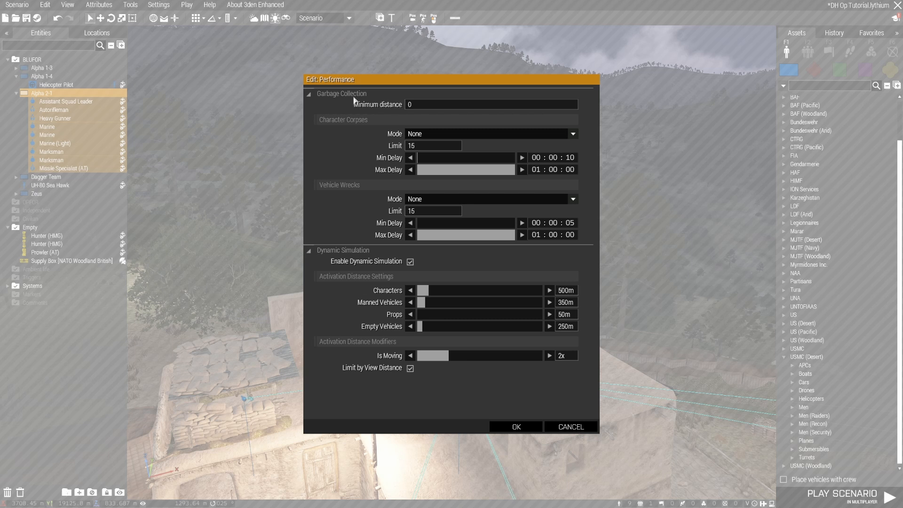
click(354, 97)
click(516, 426)
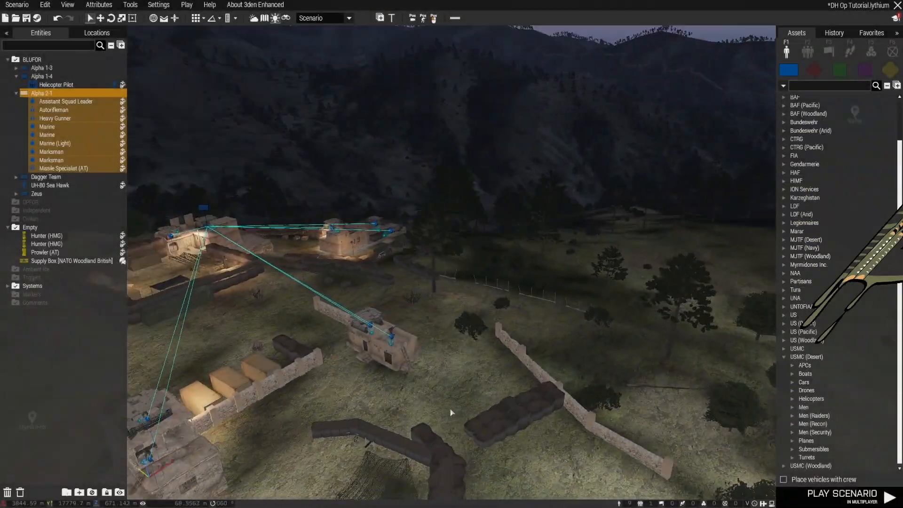
Examine the MartinFob outpost and the open slope outside its walls from above
right_drag(452, 413, 322, 429)
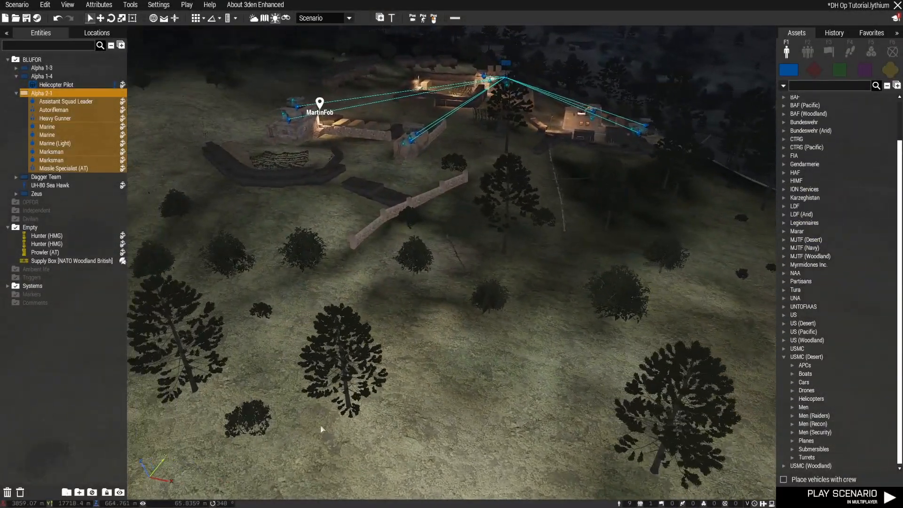
mouse_move(521, 331)
right_down()
mouse_move(505, 328)
mouse_move(563, 335)
mouse_move(533, 338)
mouse_move(605, 326)
mouse_move(524, 340)
right_up()
key(a)
key(w)
key(w)
key(z)
key(a)
key(w)
key(q)
key(s)
key(s)
key(d)
right_drag(438, 351, 409, 354)
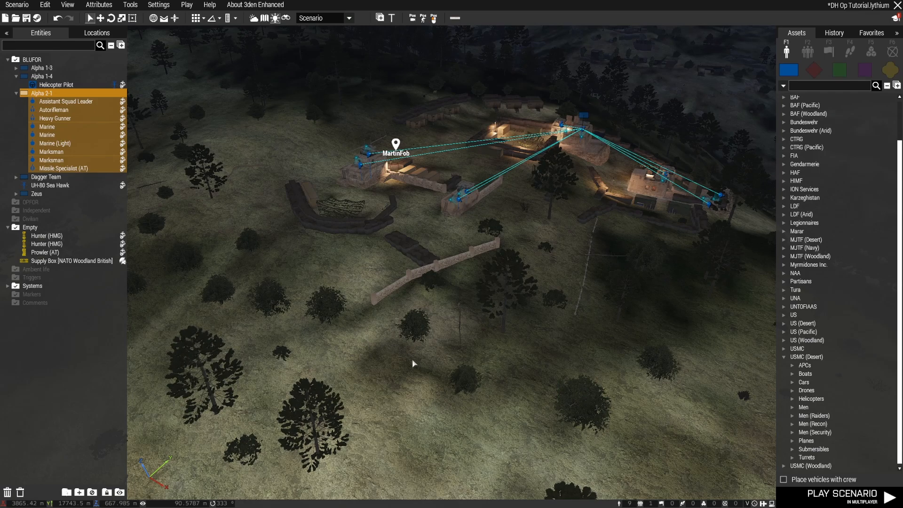
key(a)
right_drag(413, 363, 565, 256)
key(w)
Place a USMC (Desert) infantry Fire Team composition on the open slope outside MartinFob
click(807, 51)
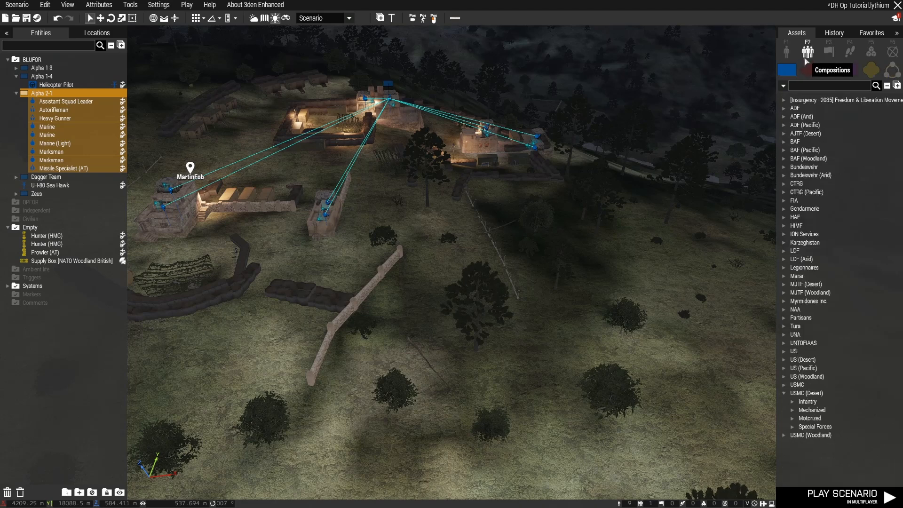
click(790, 402)
scroll(866, 366, down, 3)
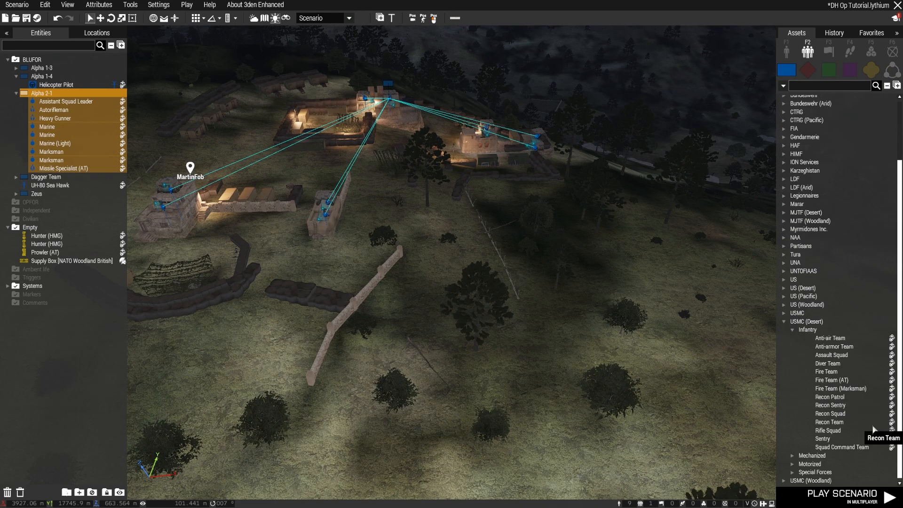
click(830, 372)
click(572, 363)
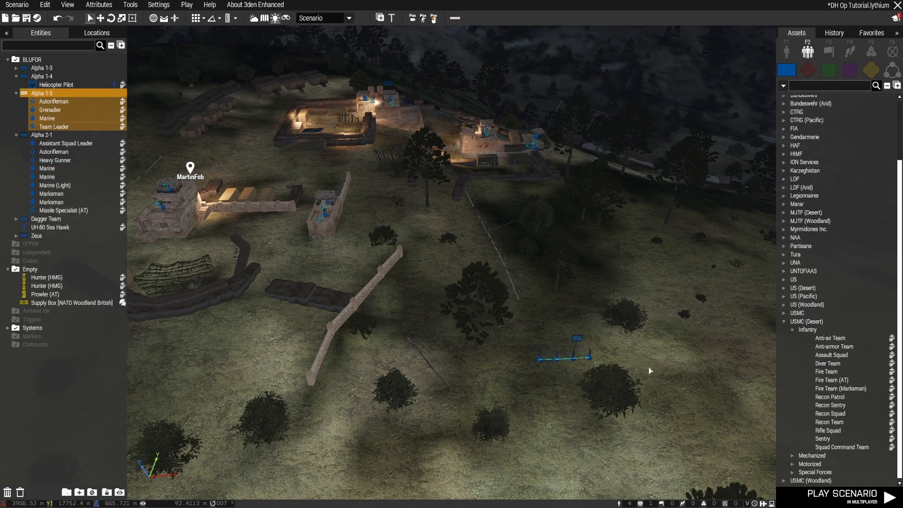
Set the Alpha 1-5 fire team's behavior to Safe and its formation to Staggered Column
scroll(649, 370, up, 5)
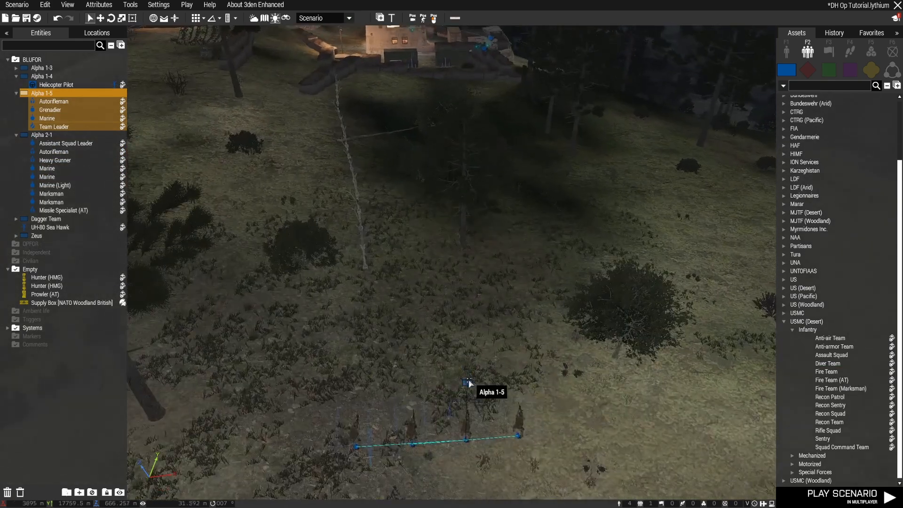
double_click(470, 384)
scroll(586, 306, down, 4)
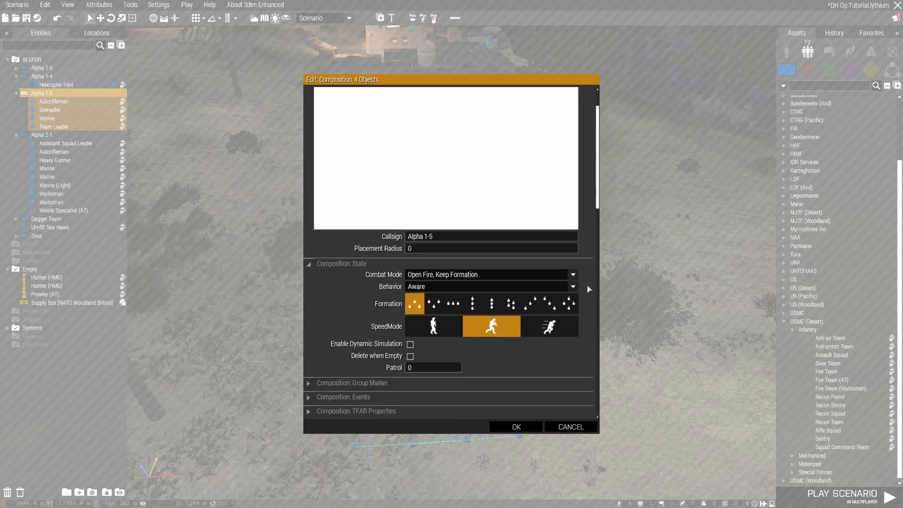
click(442, 186)
click(423, 205)
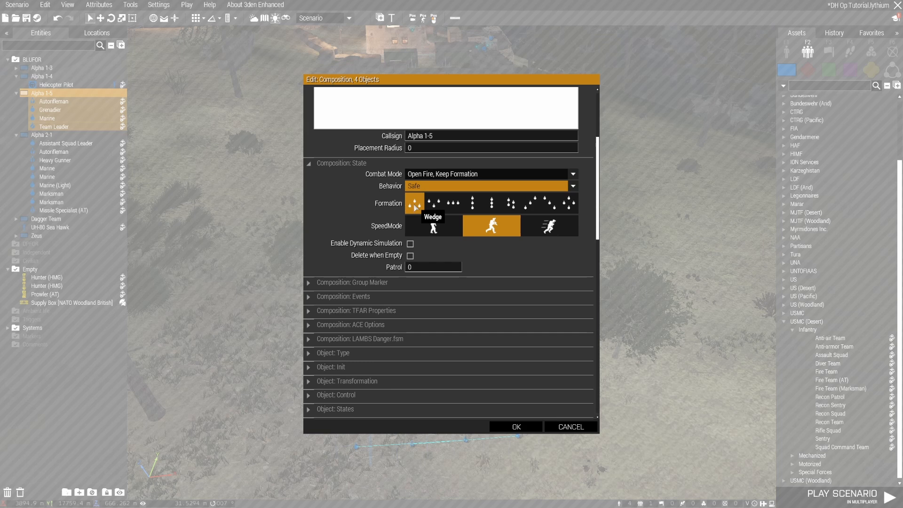
click(515, 205)
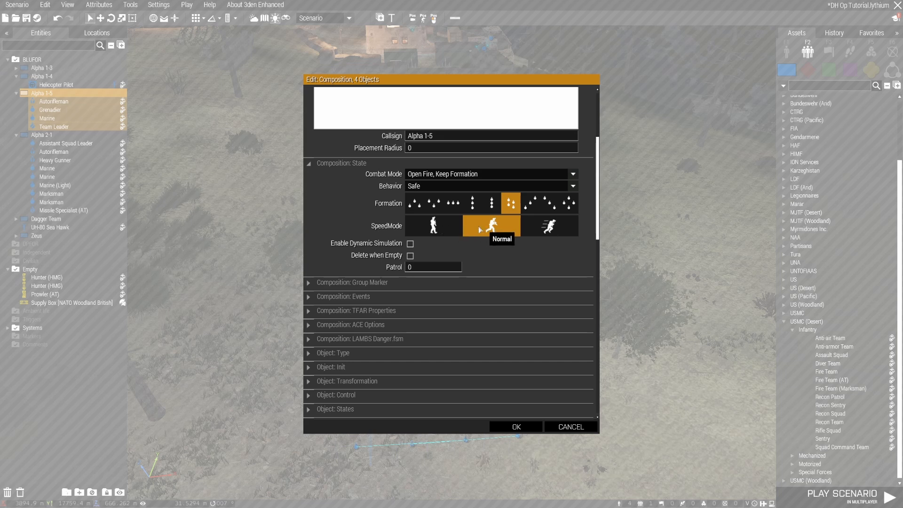
Keep Alpha 1-5's speed mode at Normal, enable Dynamic Simulation and Delete when Empty, and apply the attributes
click(437, 229)
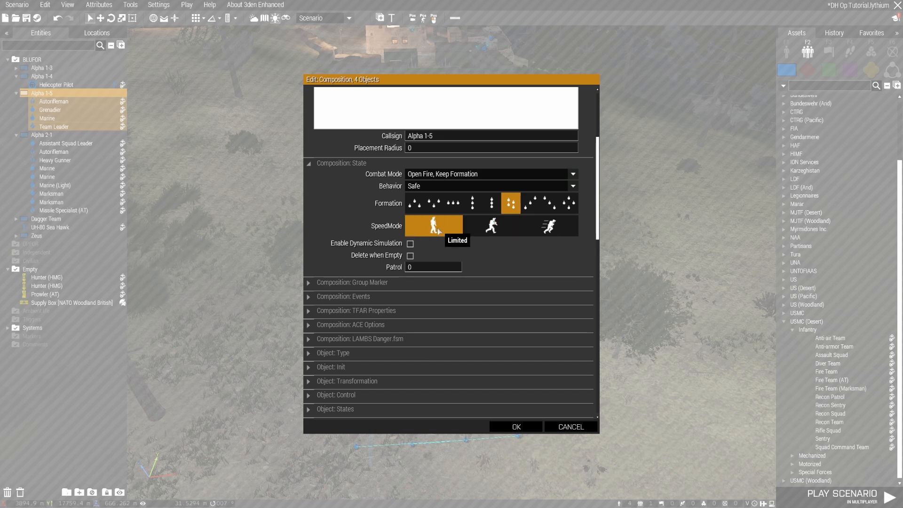
click(487, 229)
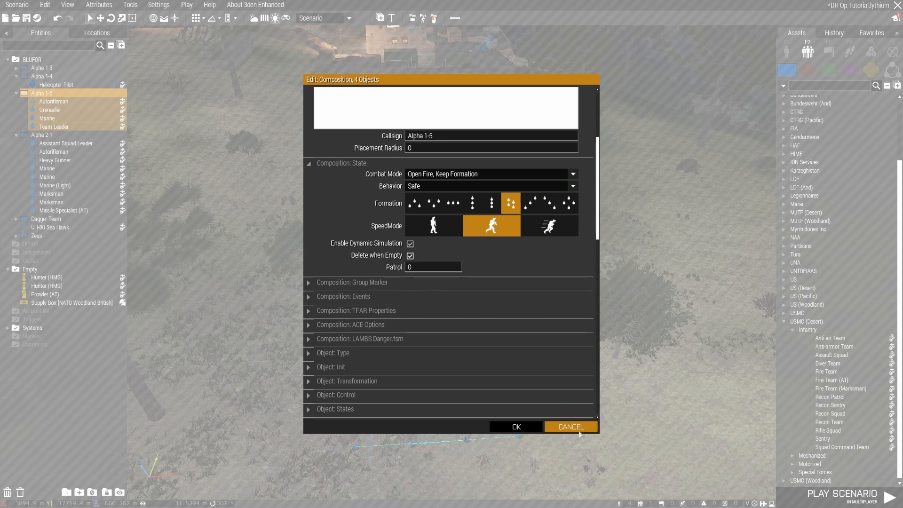
click(536, 429)
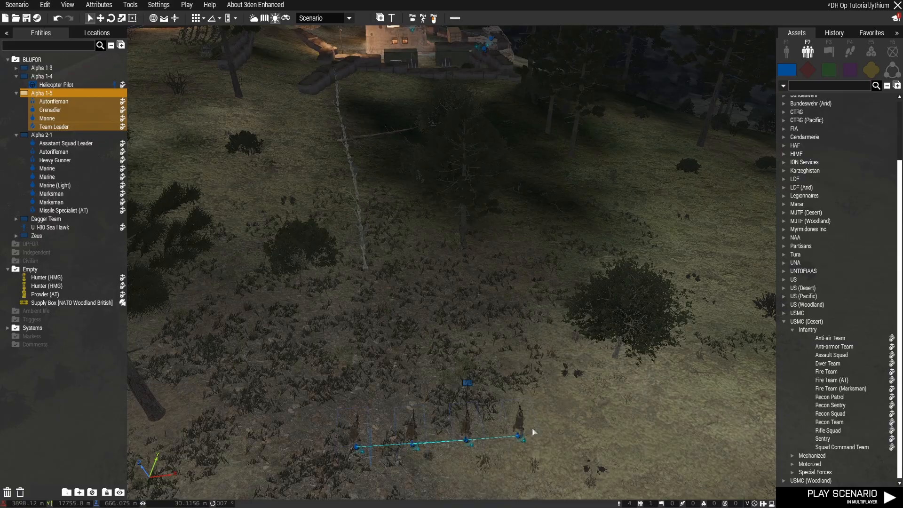
scroll(537, 416, down, 5)
scroll(536, 413, down, 5)
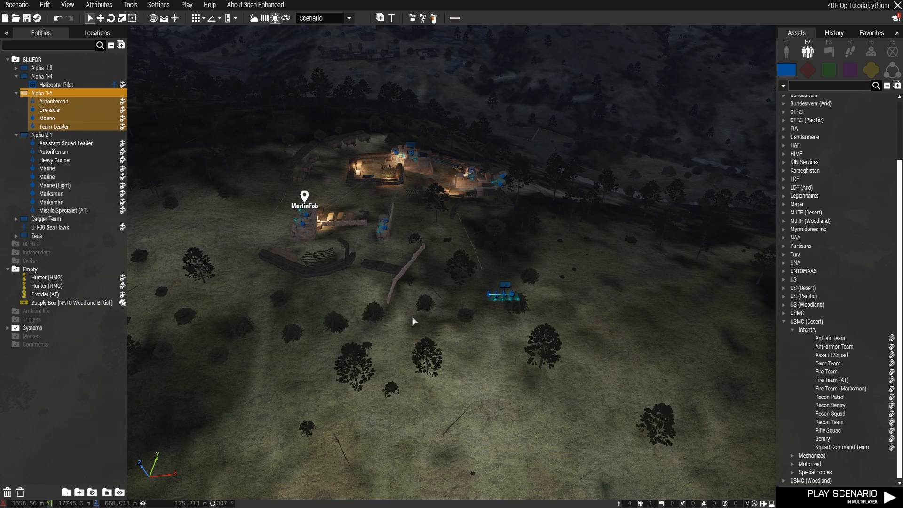
mouse_move(434, 395)
right_down()
mouse_move(517, 391)
mouse_move(417, 391)
right_up()
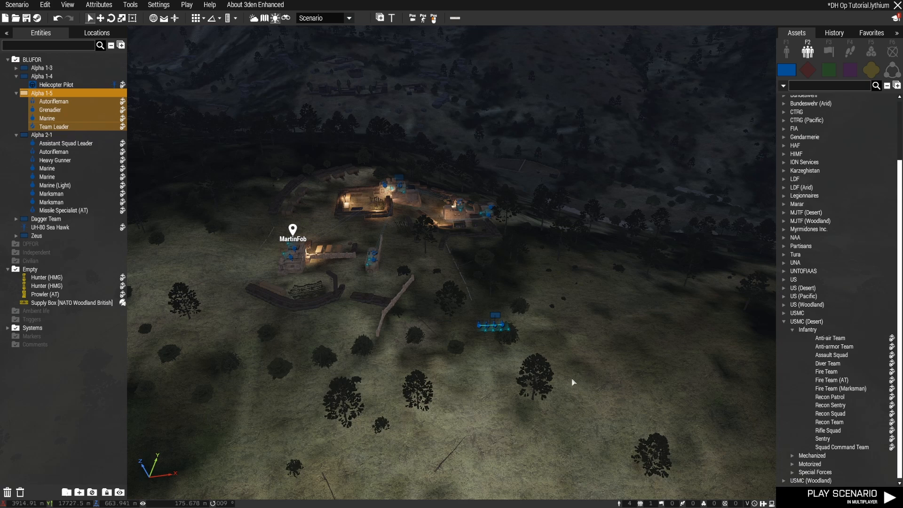
Arrange the Alpha 1-5 fire team's members in their group formation and adjust the team's orientation on the slope
scroll(520, 346, up, 5)
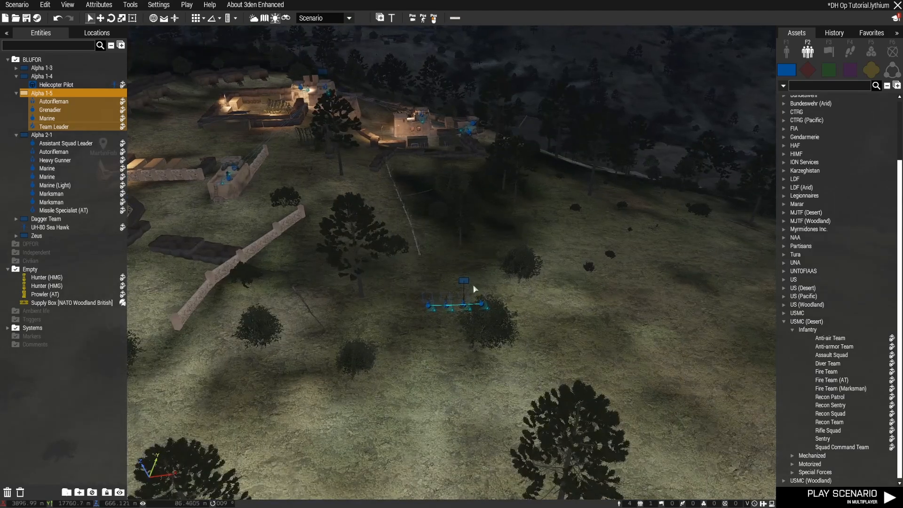
right_click(465, 281)
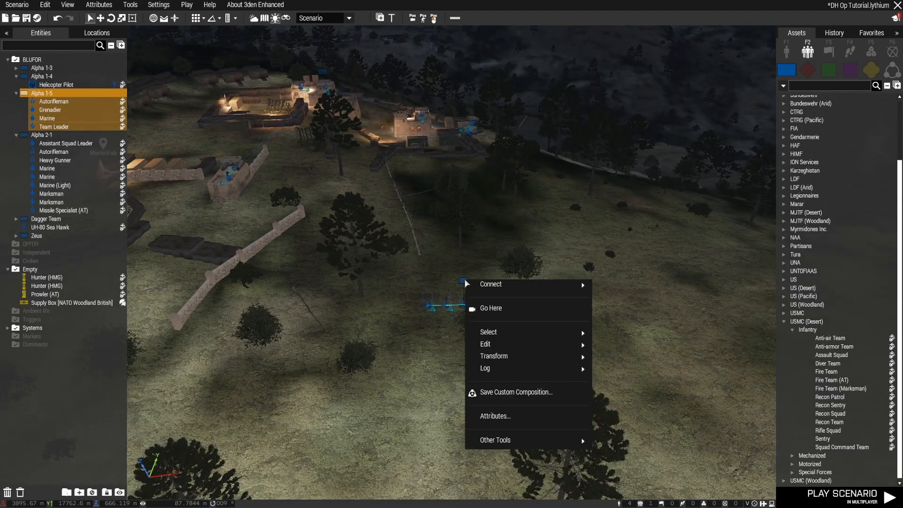
mouse_move(531, 359)
click(617, 359)
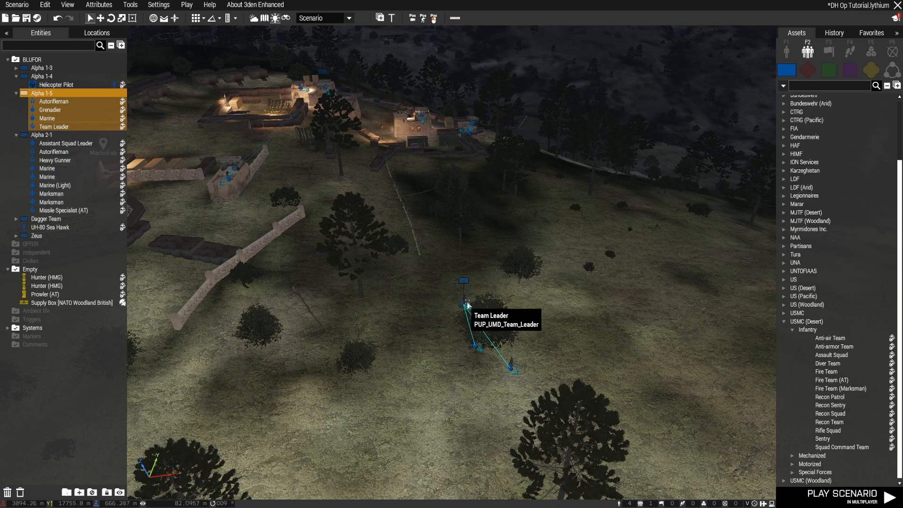
shift+drag(486, 310, 470, 307)
key(d)
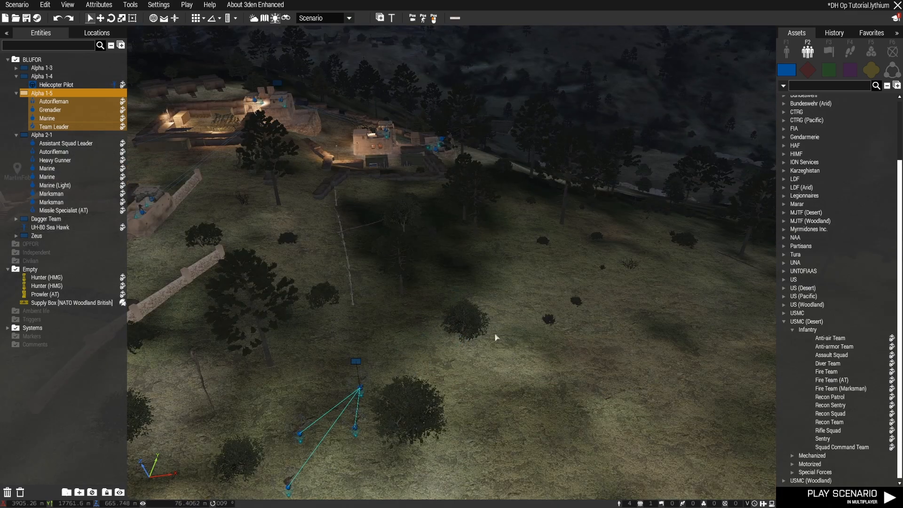
Place four Move waypoints for Alpha 1-5, leading from the open slope around the far side of MartinFob
right_drag(498, 338, 519, 336)
key(a)
key(d)
key(w)
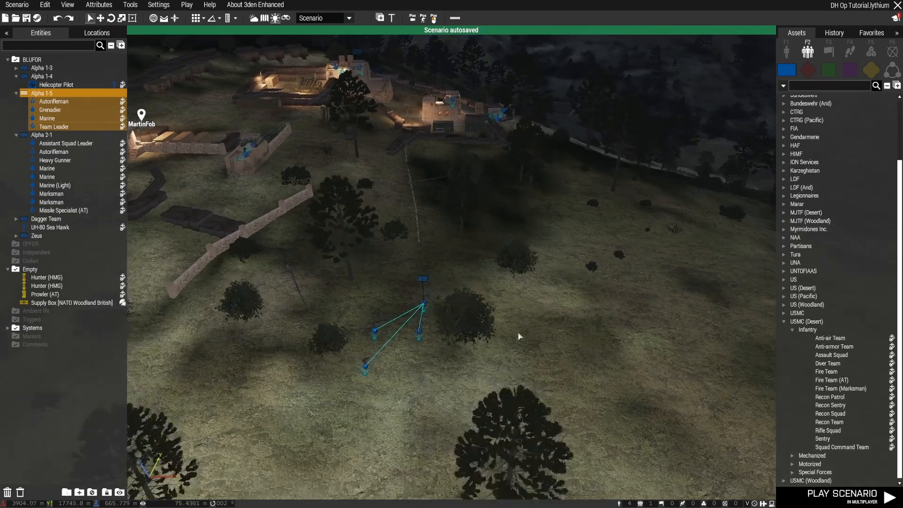
shift+right_click(536, 241)
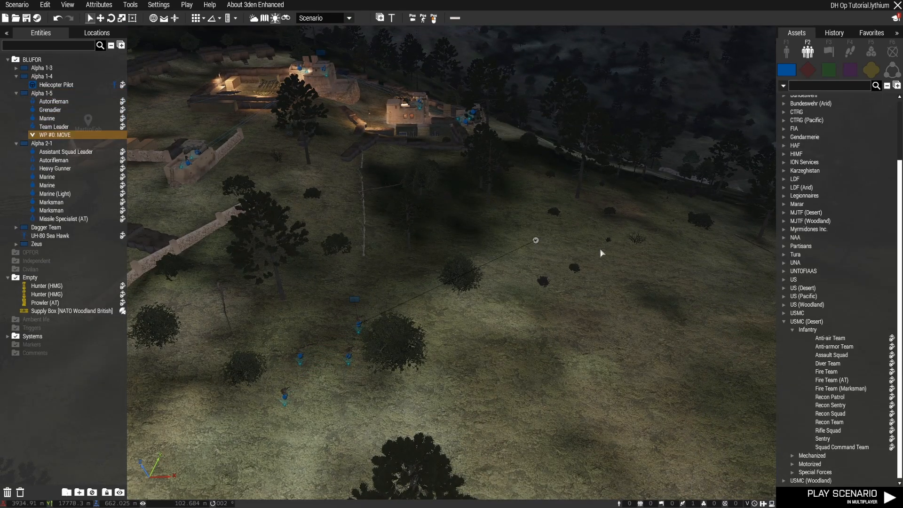
right_drag(580, 254, 566, 261)
drag(570, 235, 591, 233)
key(w)
right_drag(645, 249, 547, 275)
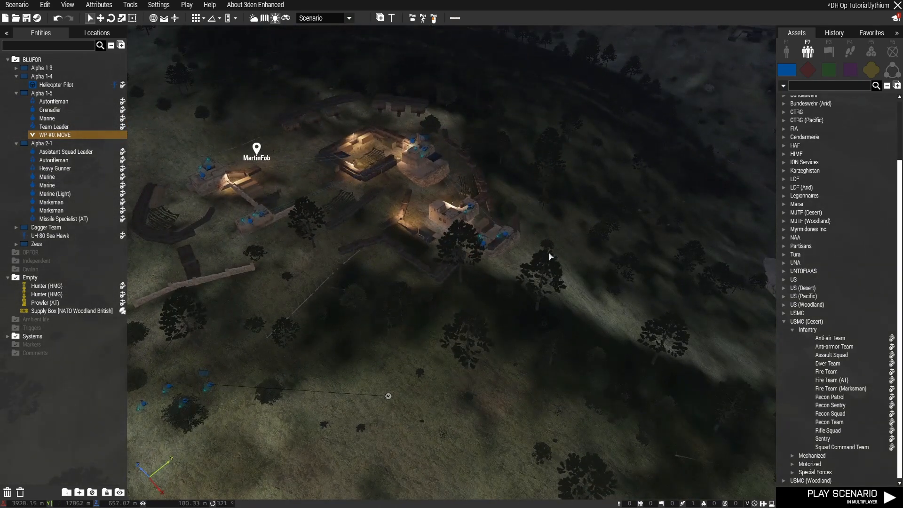
shift+right_click(546, 250)
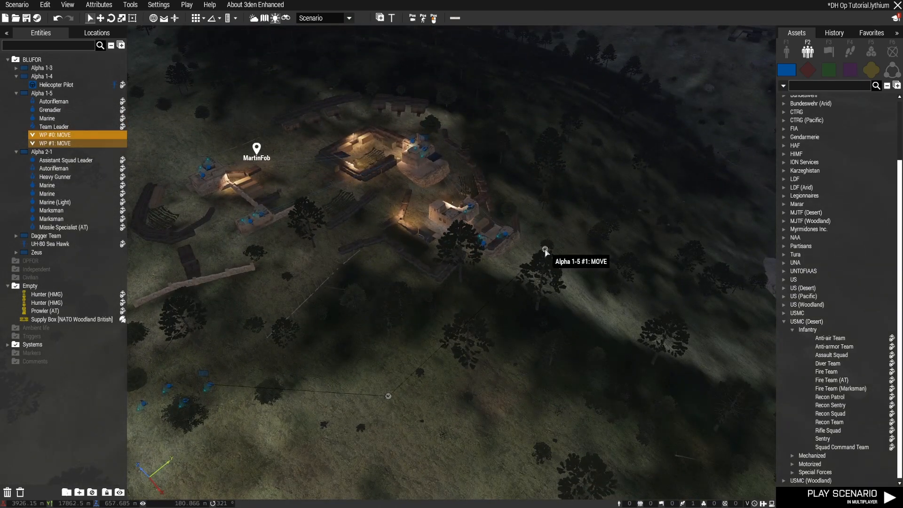
shift+right_click(519, 140)
shift+right_click(438, 79)
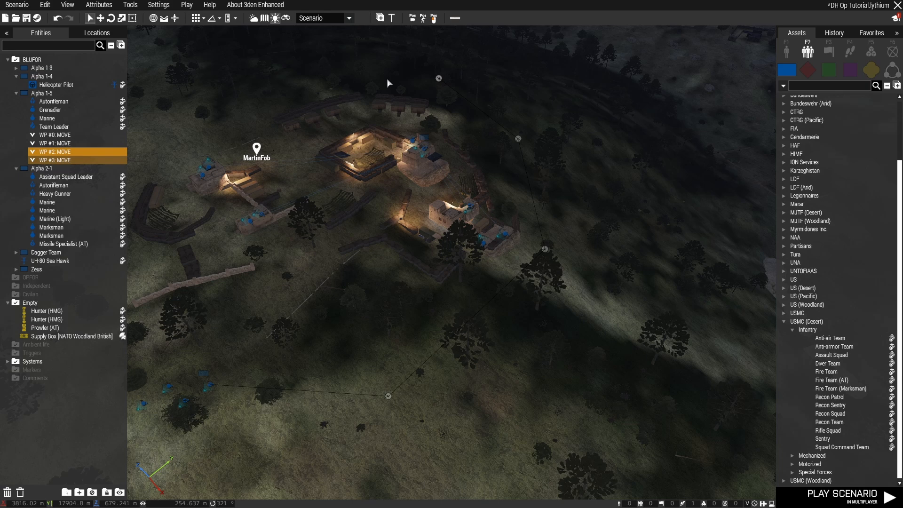
Add four more Move waypoints that bring Alpha 1-5's patrol route around MartinFob and back beside the team's starting position
shift+right_click(242, 82)
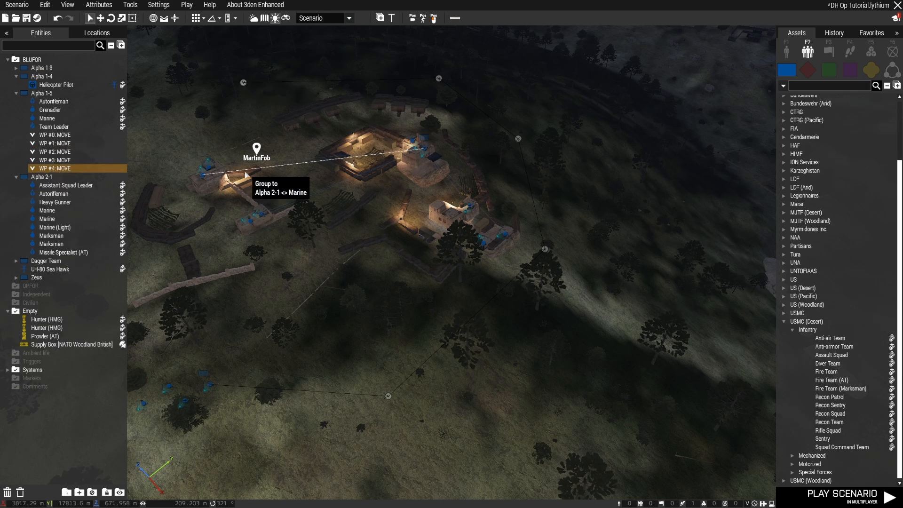
key(a)
key(s)
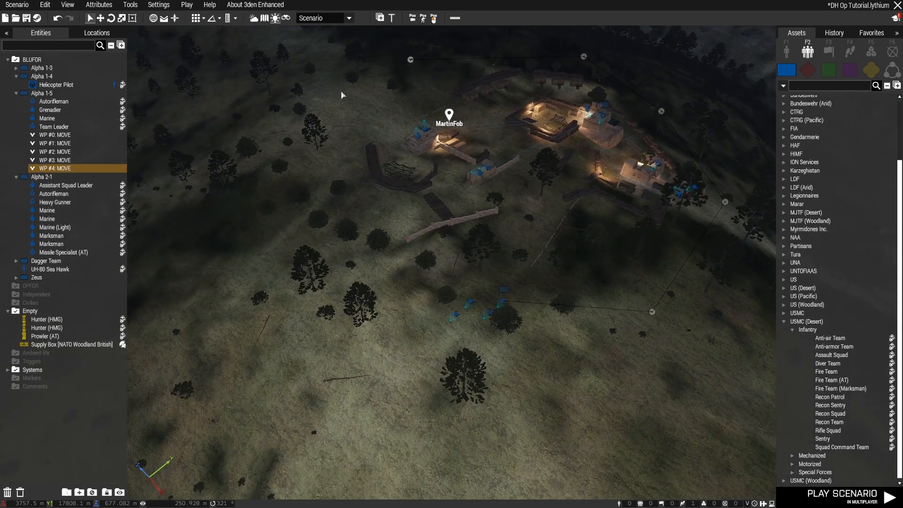
shift+right_click(334, 99)
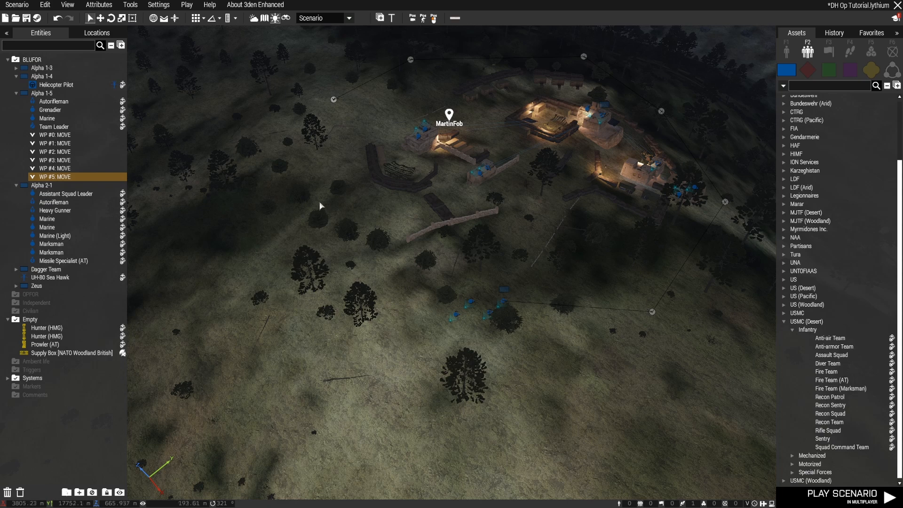
shift+right_click(330, 221)
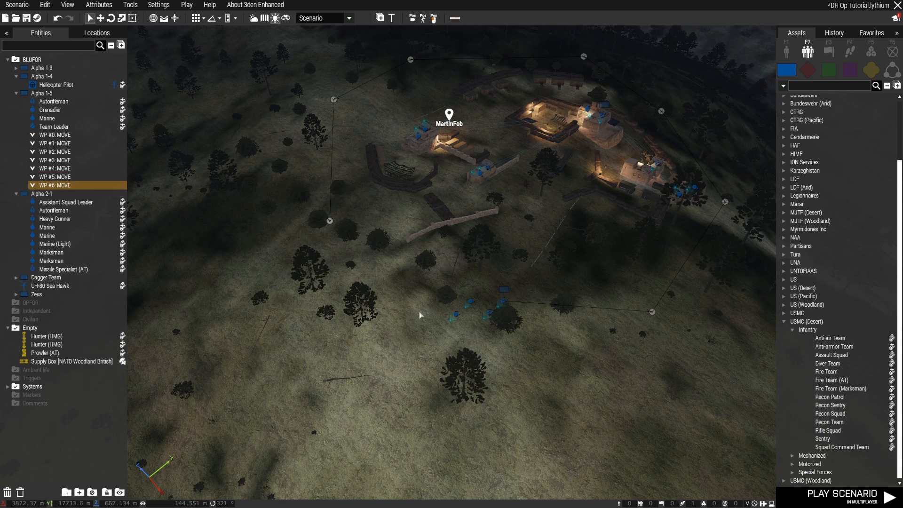
shift+right_click(444, 312)
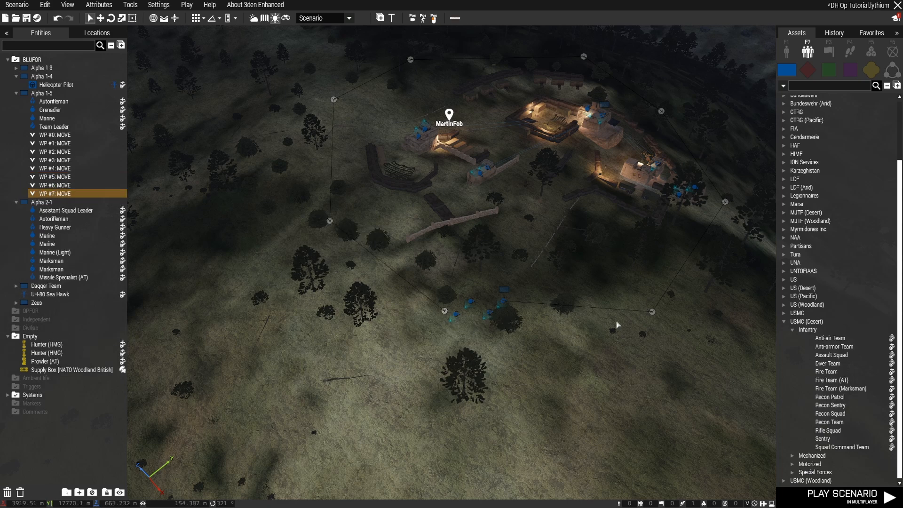
Change the type of Alpha 1-5's last waypoint, WP #7, to Cycle and apply it
scroll(450, 311, up, 3)
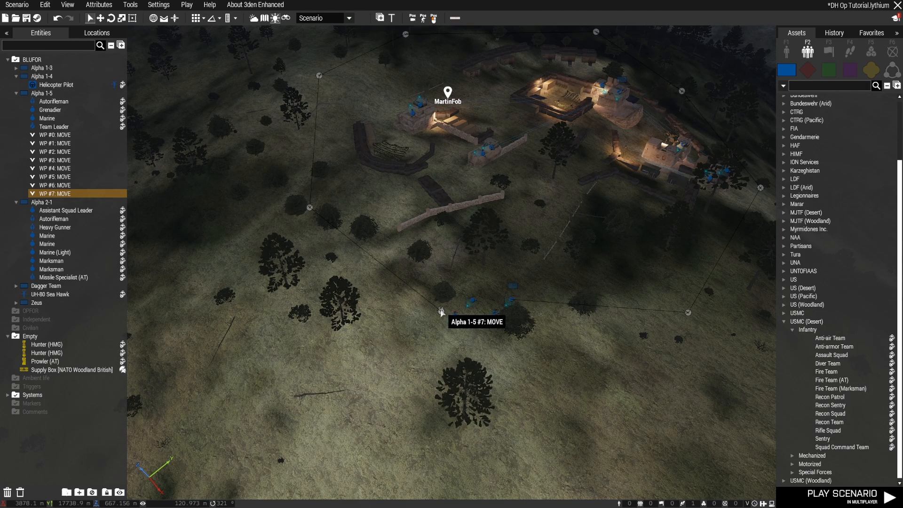
scroll(441, 311, up, 3)
scroll(444, 311, up, 8)
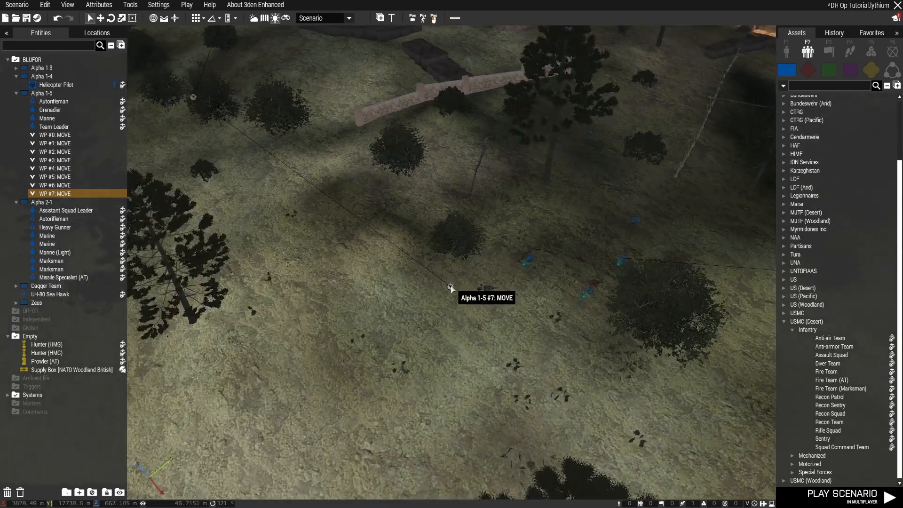
double_click(450, 288)
scroll(486, 159, up, 5)
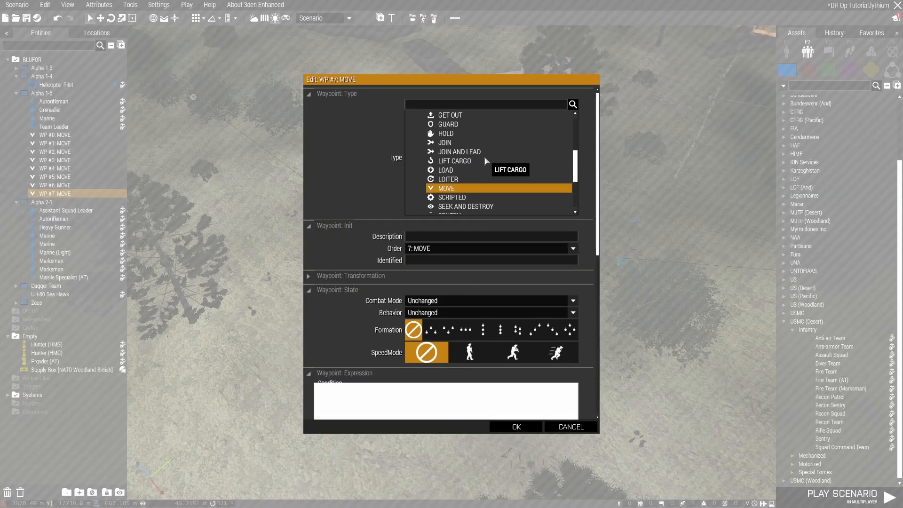
click(474, 137)
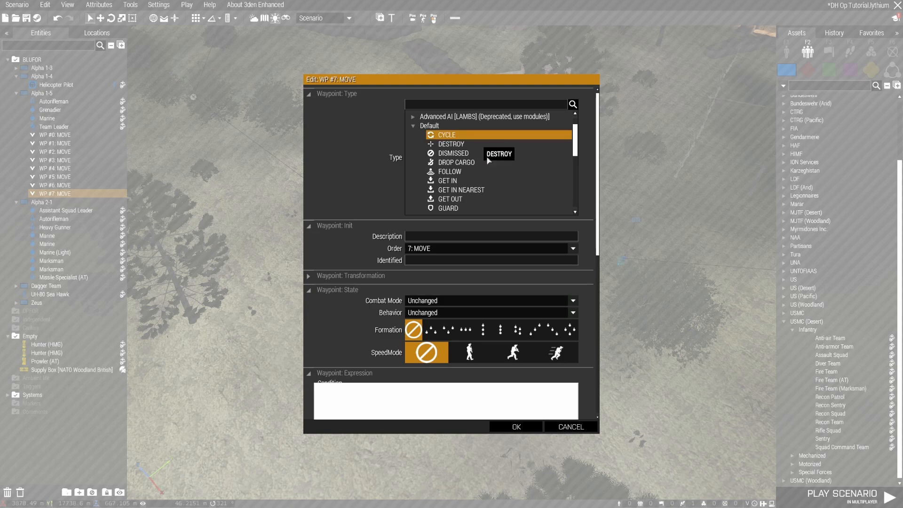
click(516, 427)
Save the scenario and start a multiplayer preview in the Zeus role
right_drag(494, 340, 568, 306)
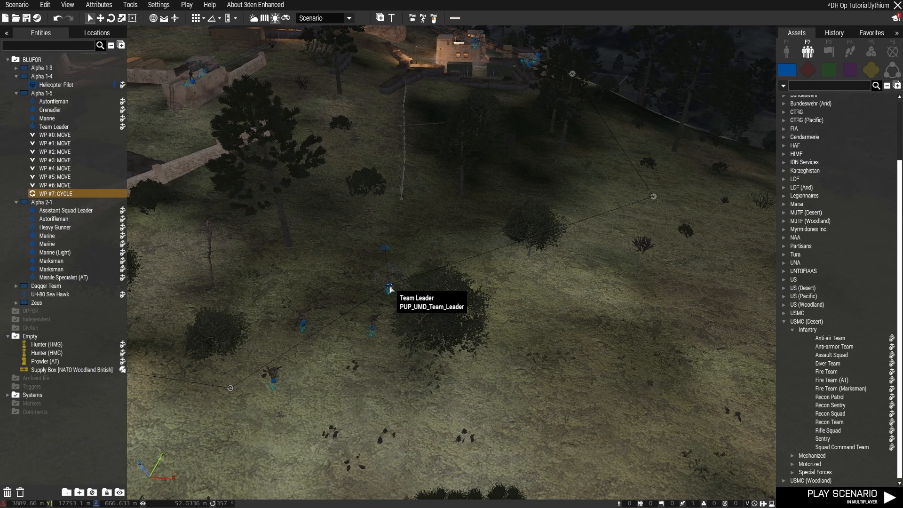
scroll(447, 298, down, 5)
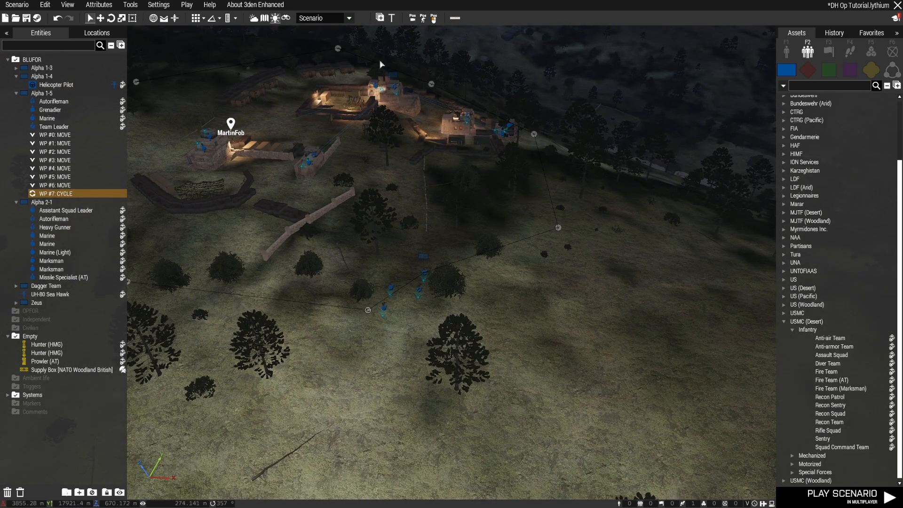
key(a)
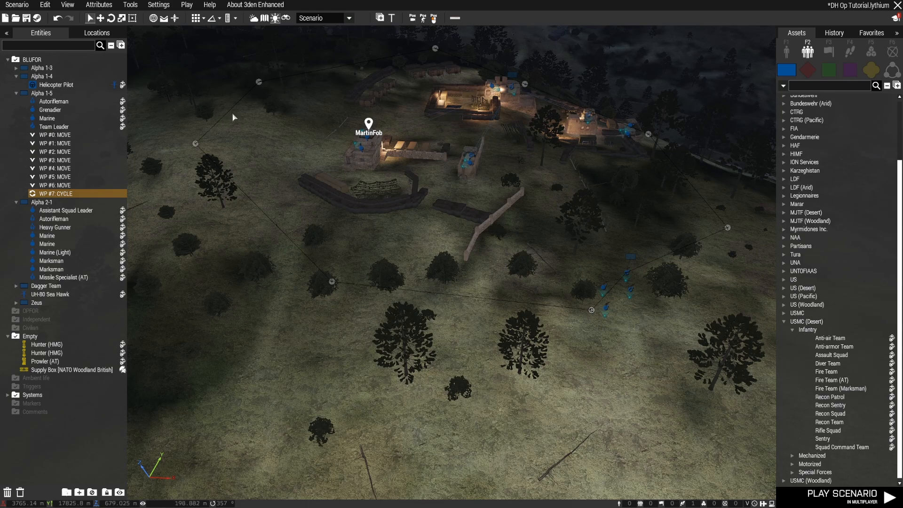
right_drag(411, 392, 436, 391)
key(w)
key(ctrl+s)
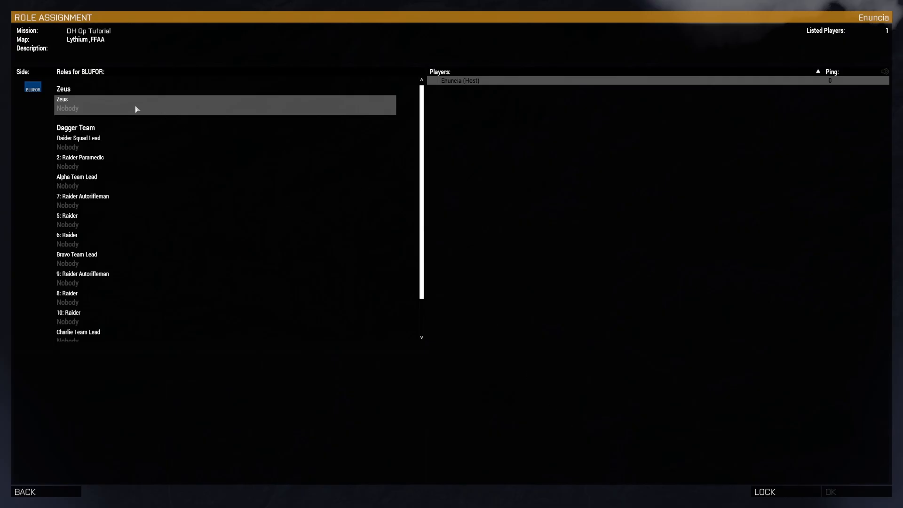
click(136, 109)
click(851, 487)
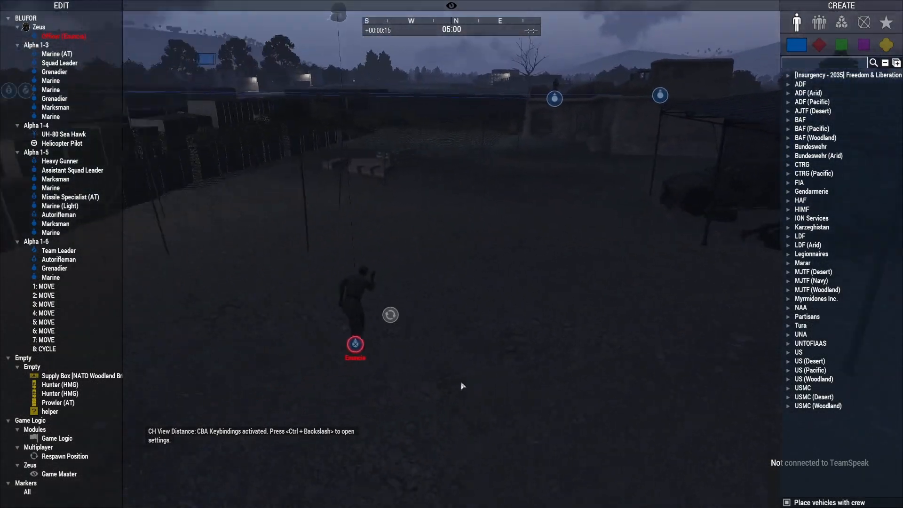
Go to MartinFob in the Zeus view and teleport the Zeus player's unit to the ground outside its walls
key(w)
right_drag(461, 383, 446, 385)
key(s)
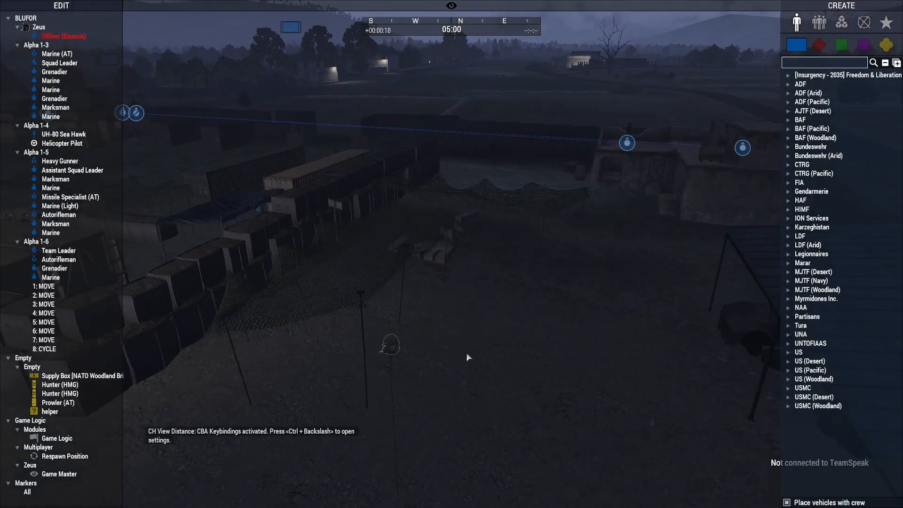
key(m)
scroll(339, 126, up, 8)
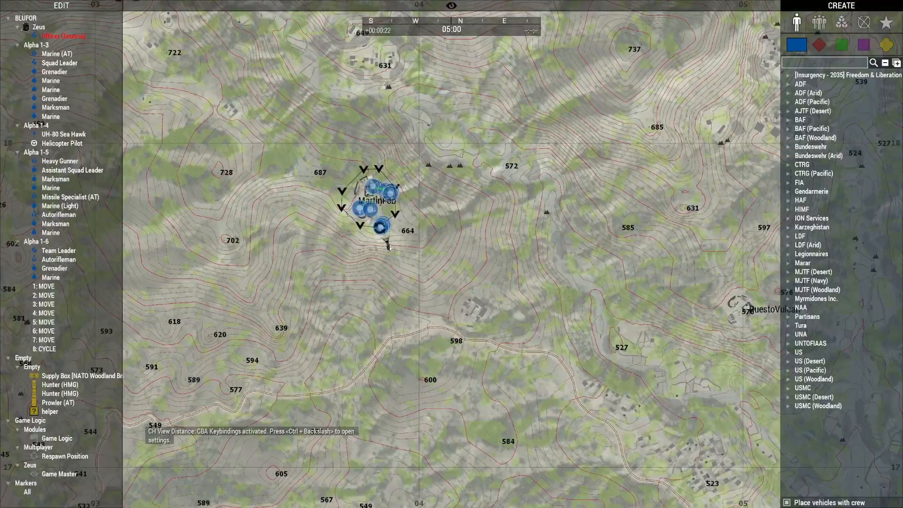
key(m)
key(q)
right_drag(466, 299, 465, 333)
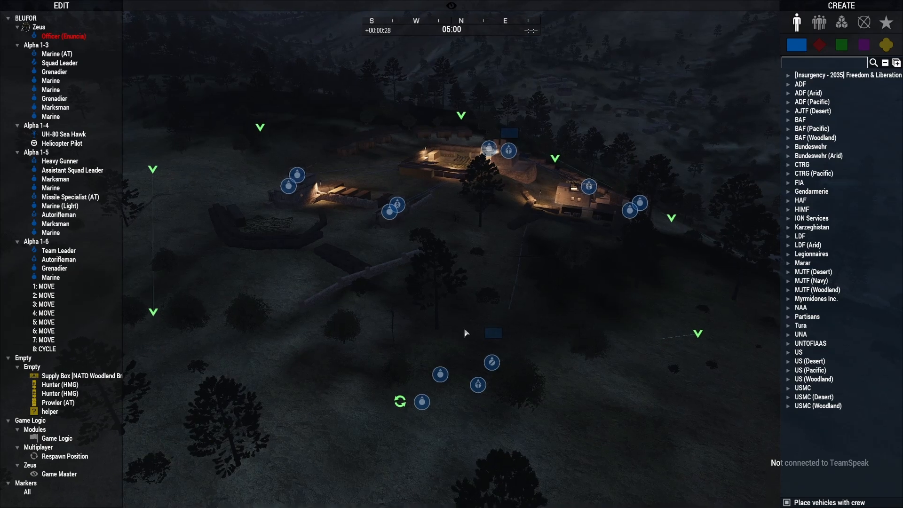
key(a)
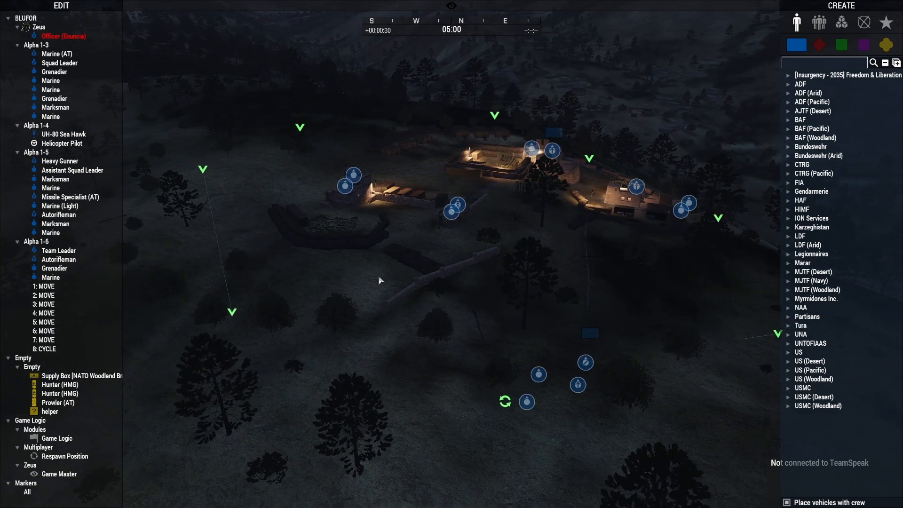
right_click(381, 279)
click(398, 293)
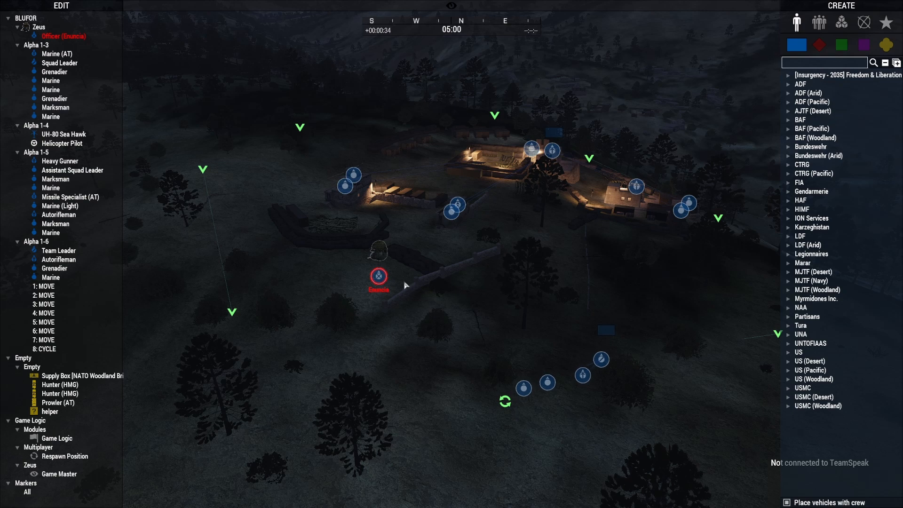
Inspect the guards' positions and the surroundings at MartinFob during the preview and return to the scenario editor
right_drag(437, 334, 451, 320)
key(w)
key(z)
key(w)
key(w)
key(d)
key(s)
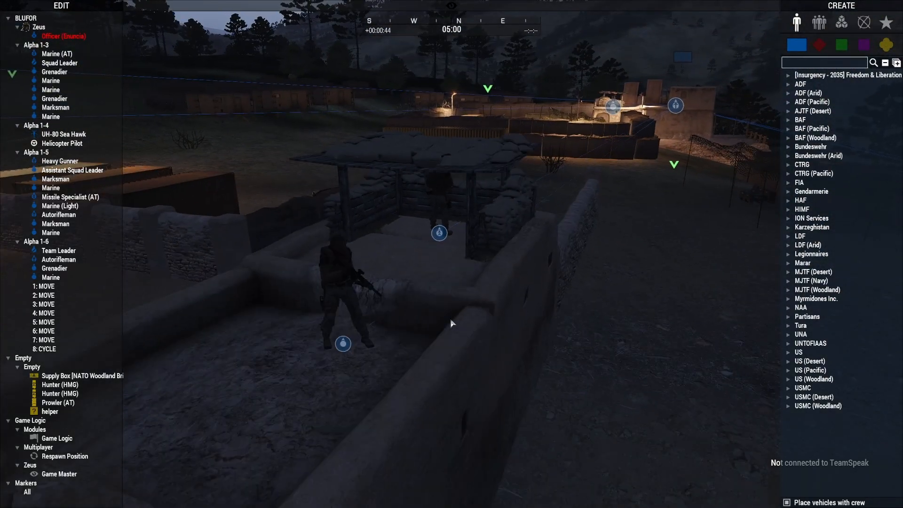
key(q)
right_drag(457, 322, 486, 334)
key(d)
key(a)
click(424, 288)
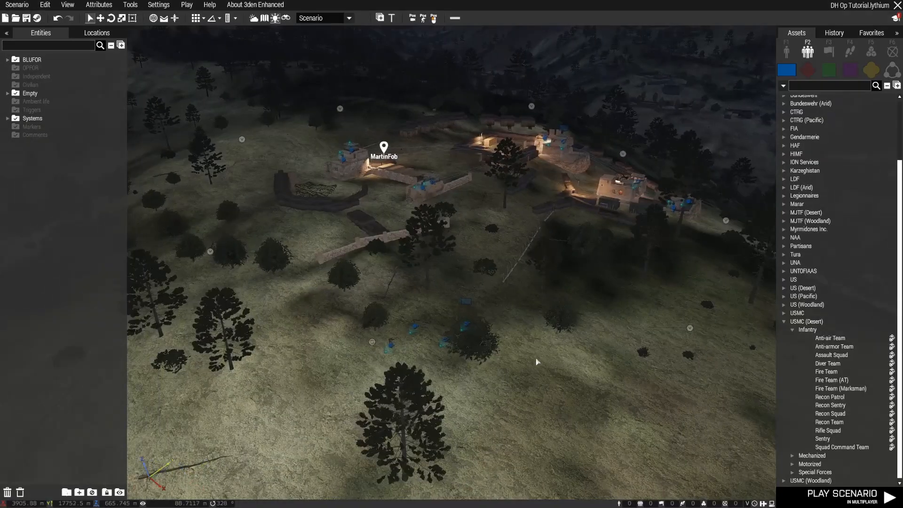
Examine the open slope outside MartinFob beyond the fire team's patrol route
key(w)
right_drag(546, 356, 662, 362)
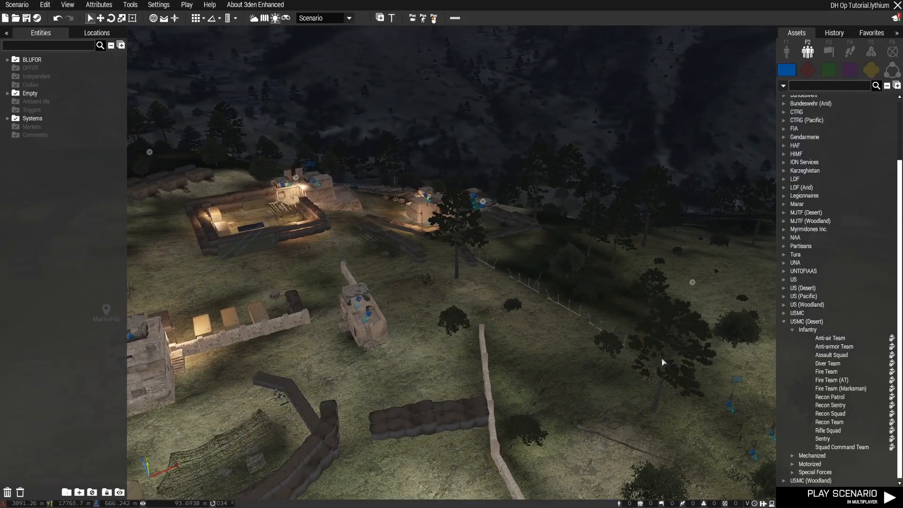
right_drag(487, 343, 394, 294)
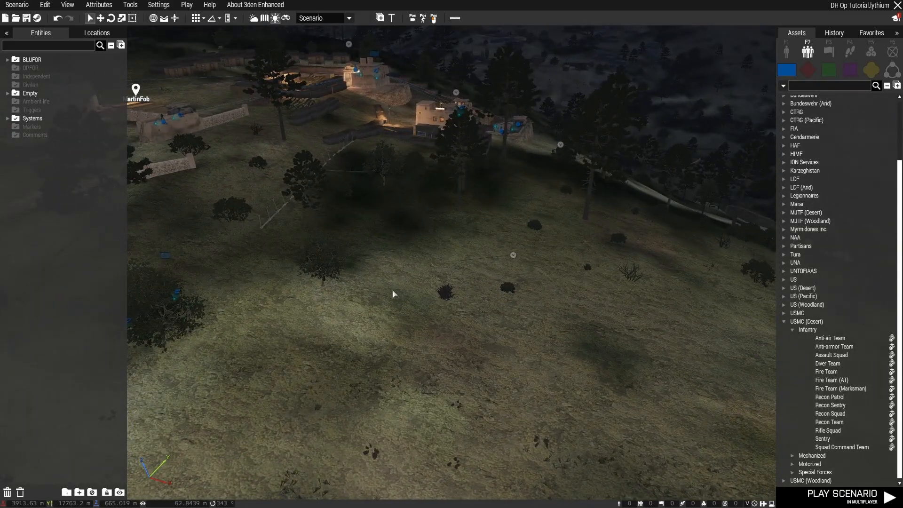
right_drag(476, 398, 421, 380)
mouse_move(450, 376)
right_down()
mouse_move(638, 383)
mouse_move(497, 394)
mouse_move(420, 381)
mouse_move(441, 379)
mouse_move(399, 383)
right_up()
key(w)
key(d)
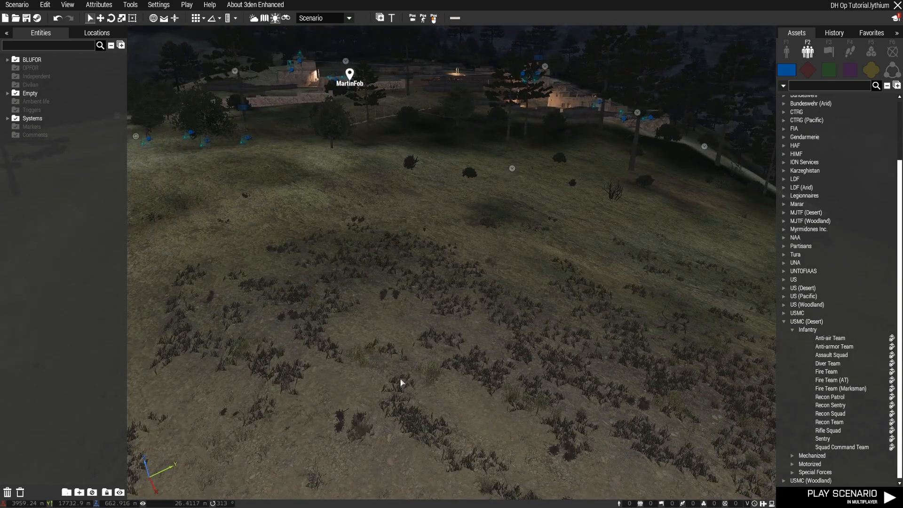
Search the Empty side's individual objects for "helipad"
click(873, 70)
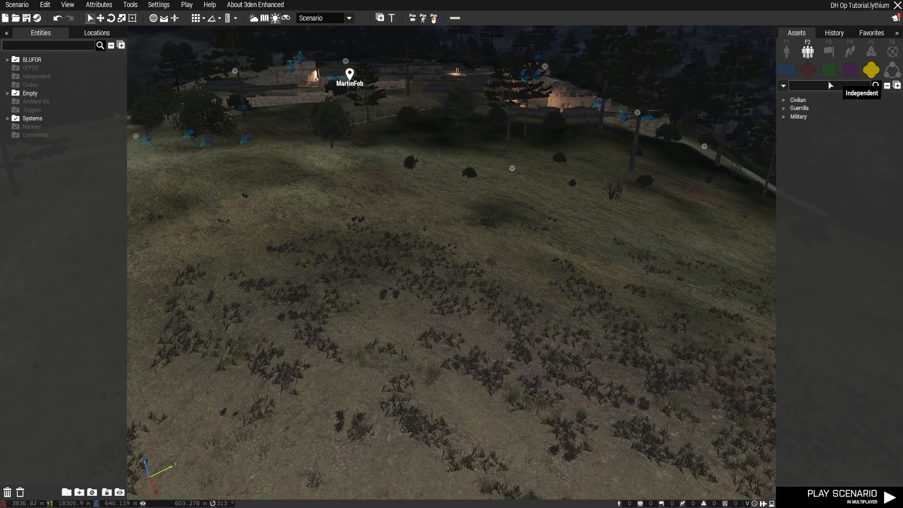
click(787, 53)
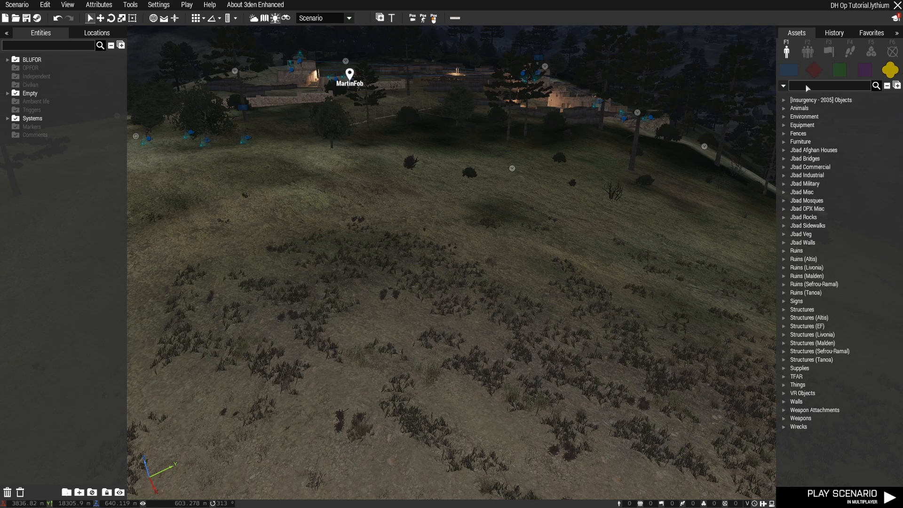
text(he)
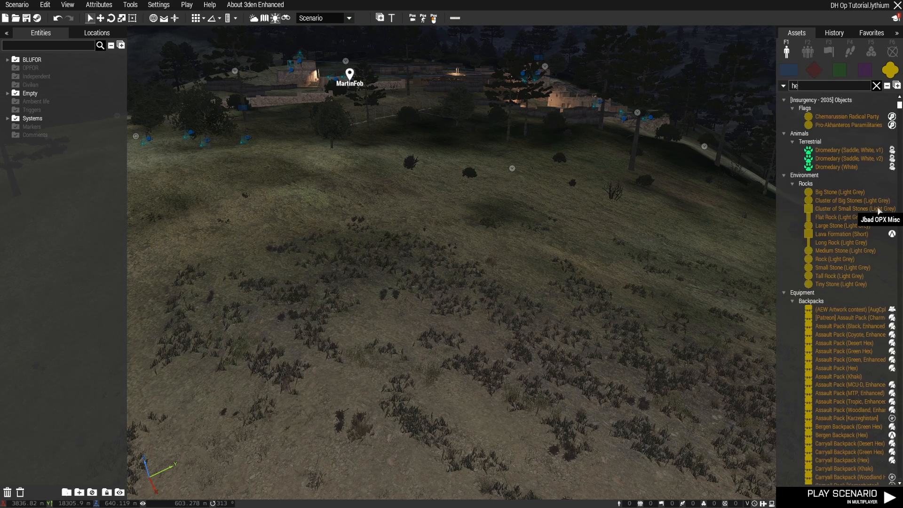
text(lipad)
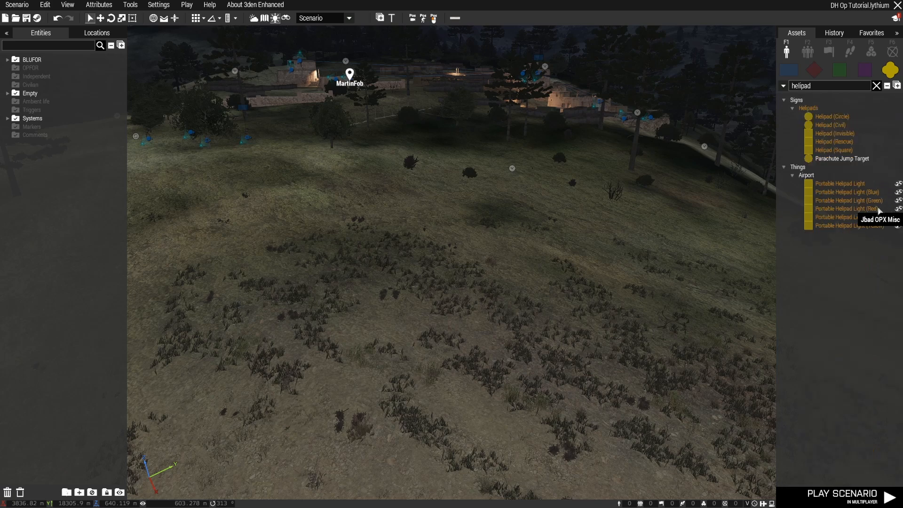
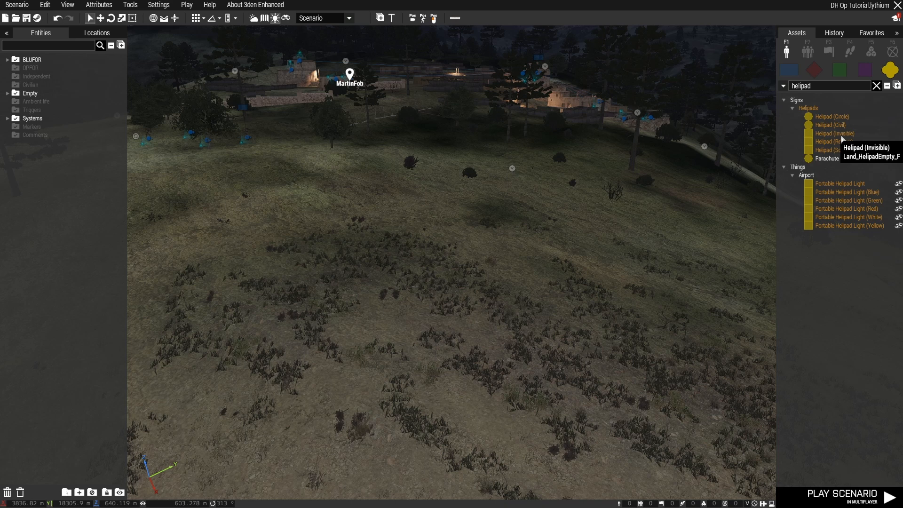
Try an invisible helipad on the open slope outside MartinFob and undo its placement
click(841, 137)
click(392, 309)
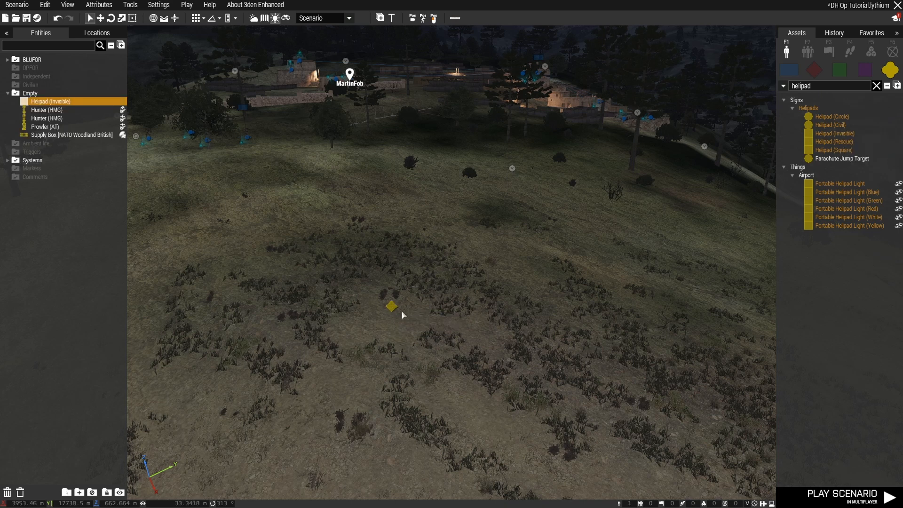
right_drag(514, 382, 502, 375)
key(s)
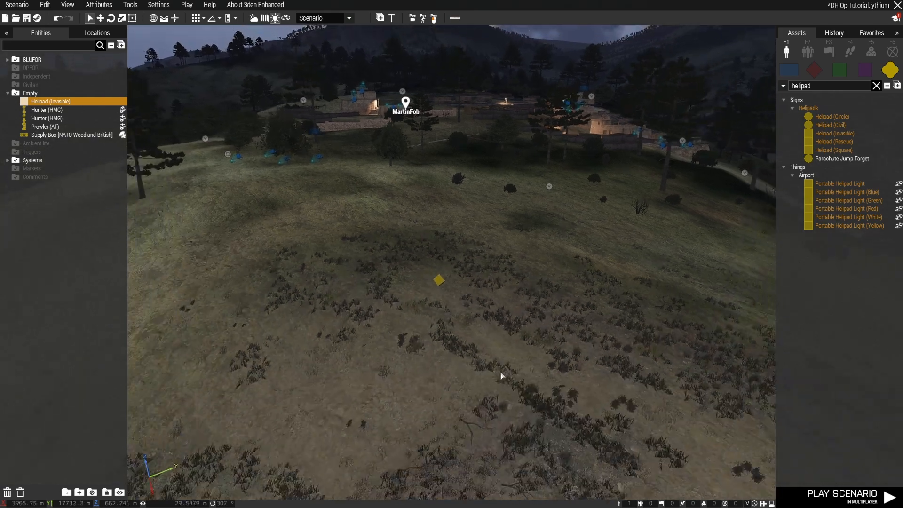
key(a)
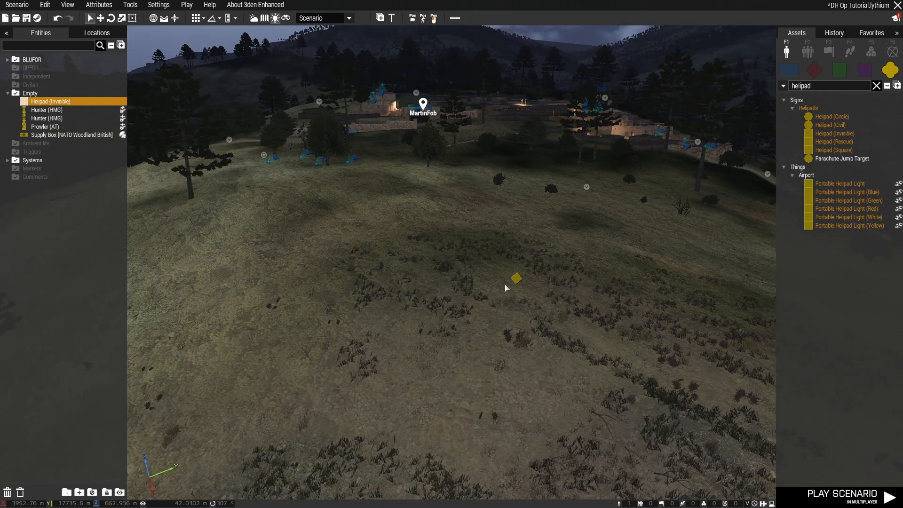
key(ctrl+z)
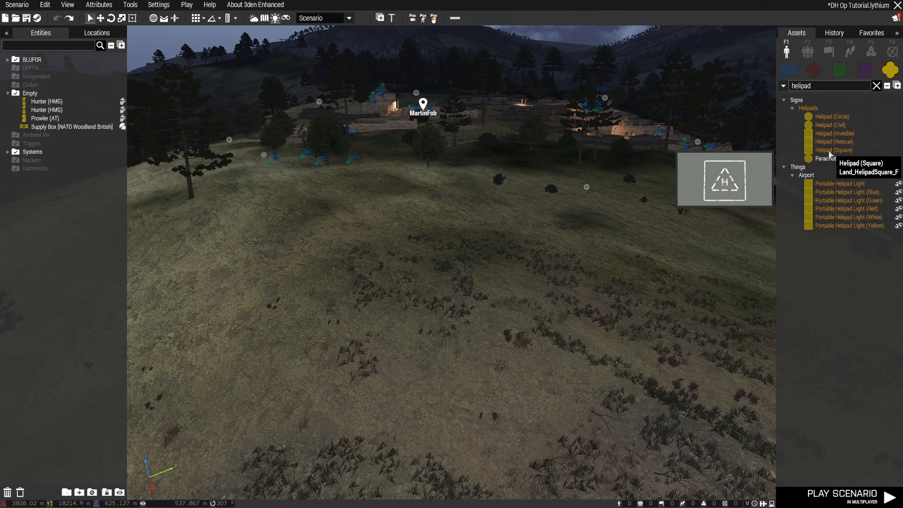
Place a Helipad (Circle) on the open slope outside MartinFob and adjust its position on the ground
click(831, 117)
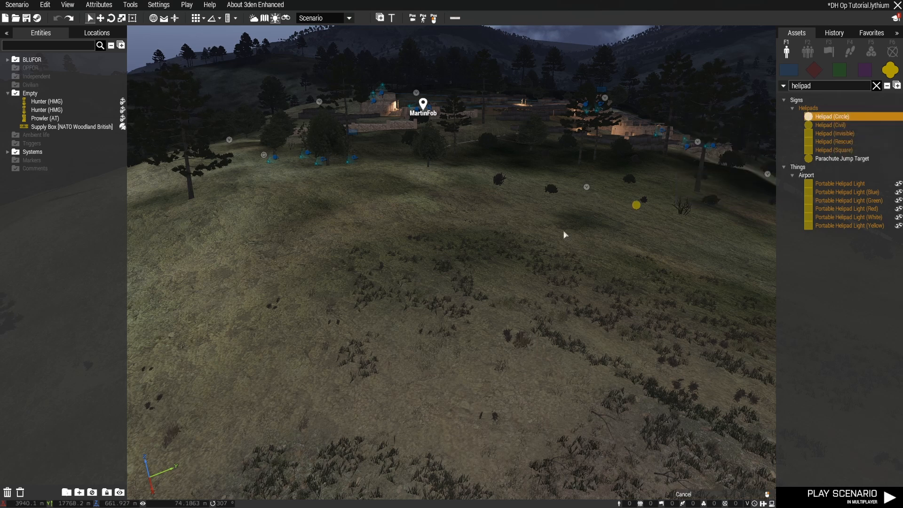
click(434, 271)
shift+drag(542, 235, 567, 232)
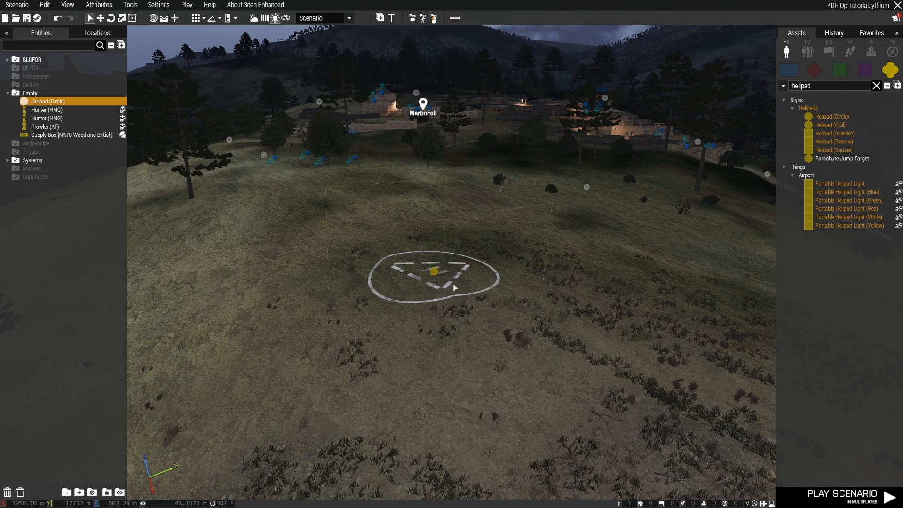
drag(435, 273, 470, 255)
key(d)
right_drag(613, 297, 562, 284)
key(w)
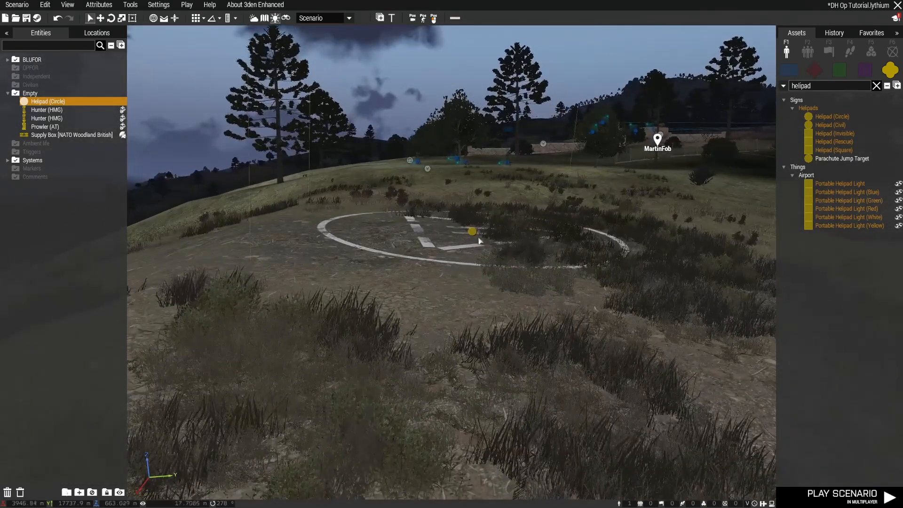
key(d)
drag(477, 234, 605, 228)
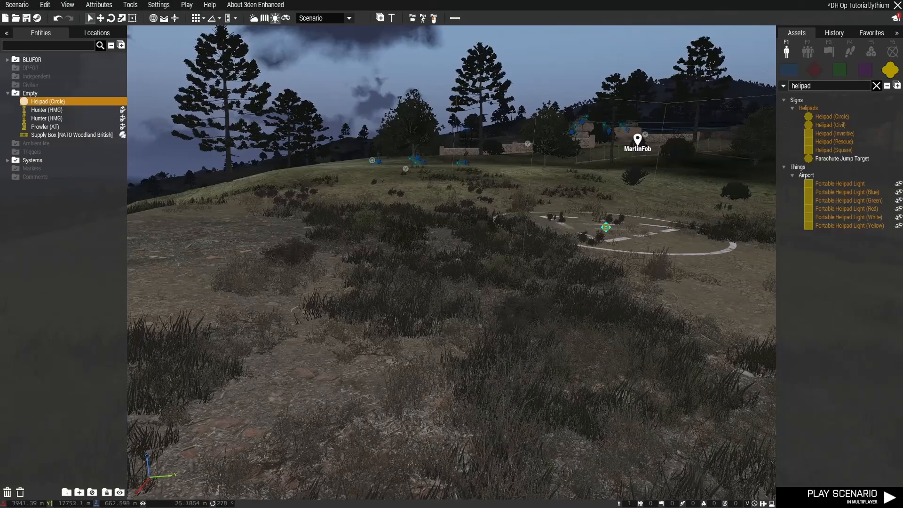
Examine the helipad site and the wooded terrain around MartinFob
key(q)
right_drag(626, 328, 691, 339)
key(a)
key(d)
key(a)
key(q)
key(s)
key(d)
key(w)
key(d)
key(z)
key(a)
key(w)
key(q)
key(w)
key(q)
key(a)
key(w)
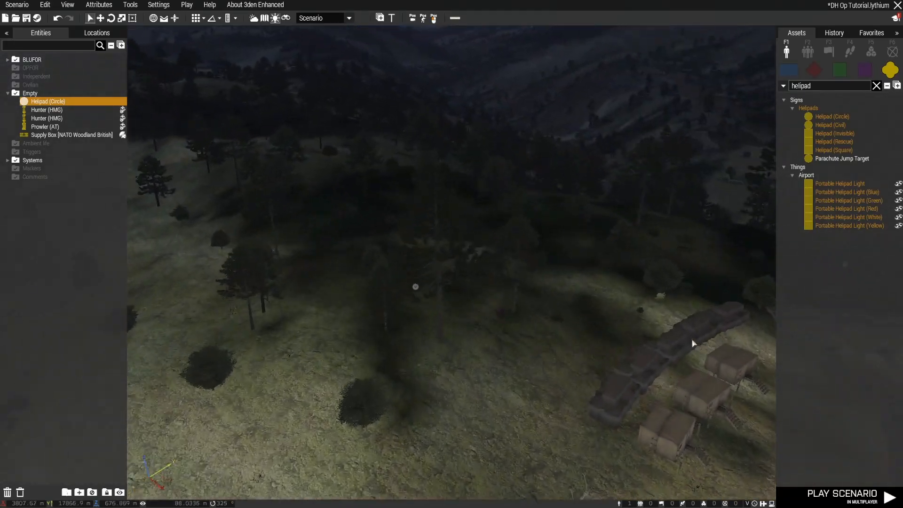
Search the system modules for "hide" and place a Hide Terrain Objects module among the trees near MartinFob
click(877, 85)
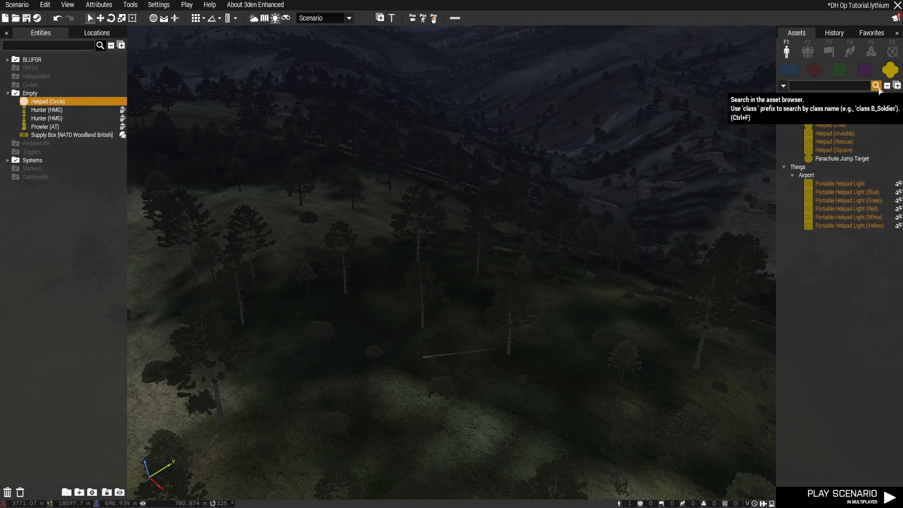
key(w)
right_drag(581, 284, 575, 314)
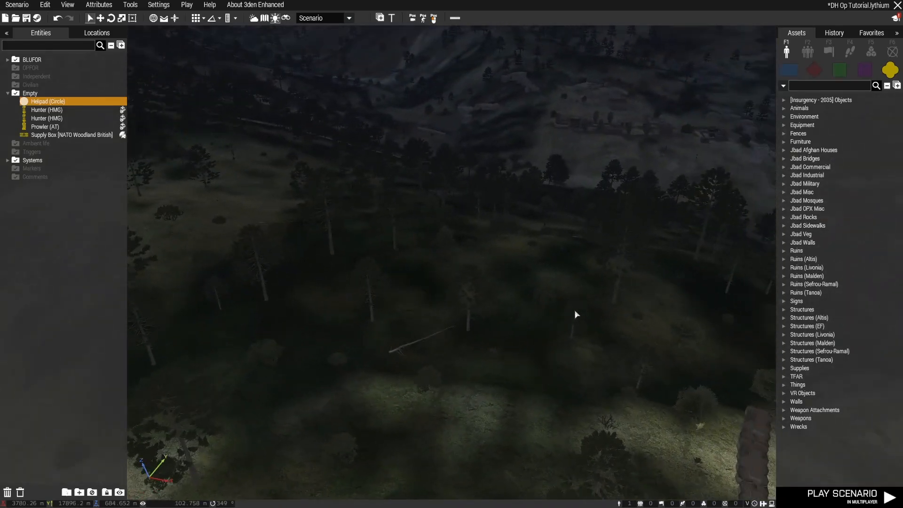
click(871, 52)
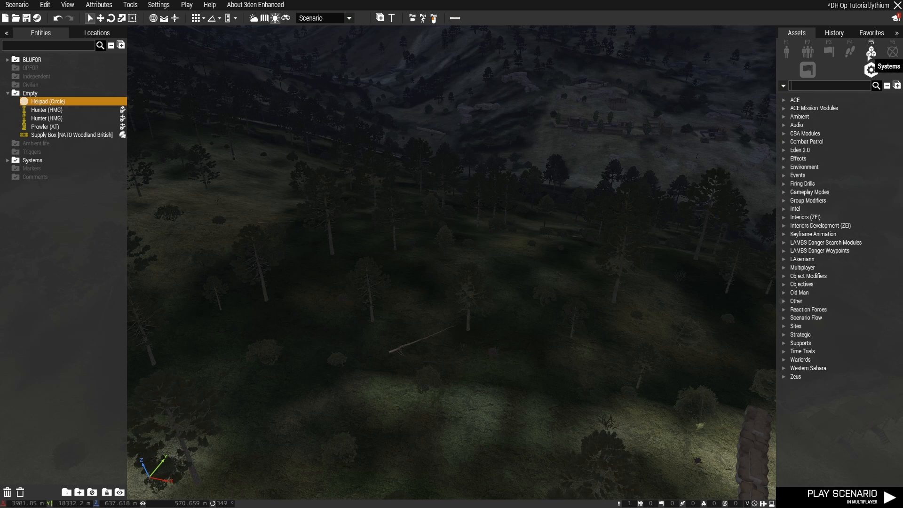
click(824, 88)
text(hide)
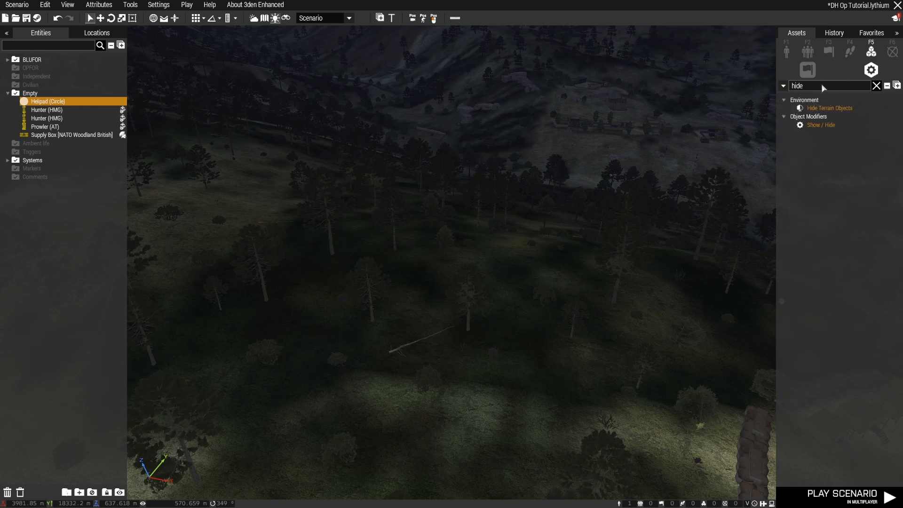
click(831, 108)
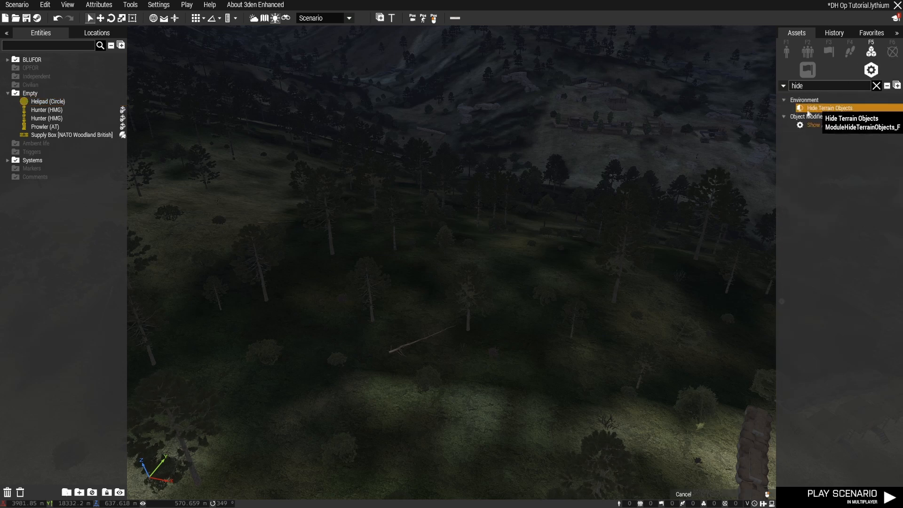
click(330, 258)
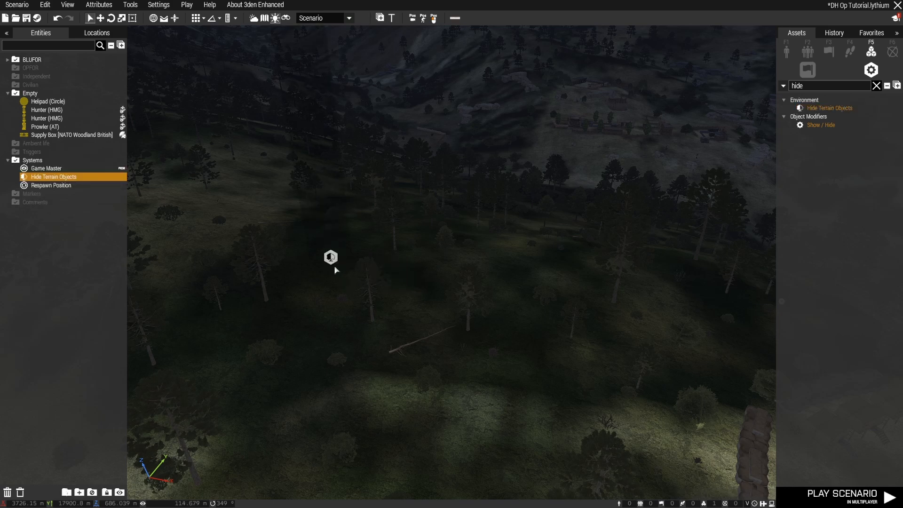
Reposition the Hide Terrain Objects module around a single tree to compare the tree hidden and shown
right_drag(336, 269, 403, 268)
scroll(438, 275, up, 5)
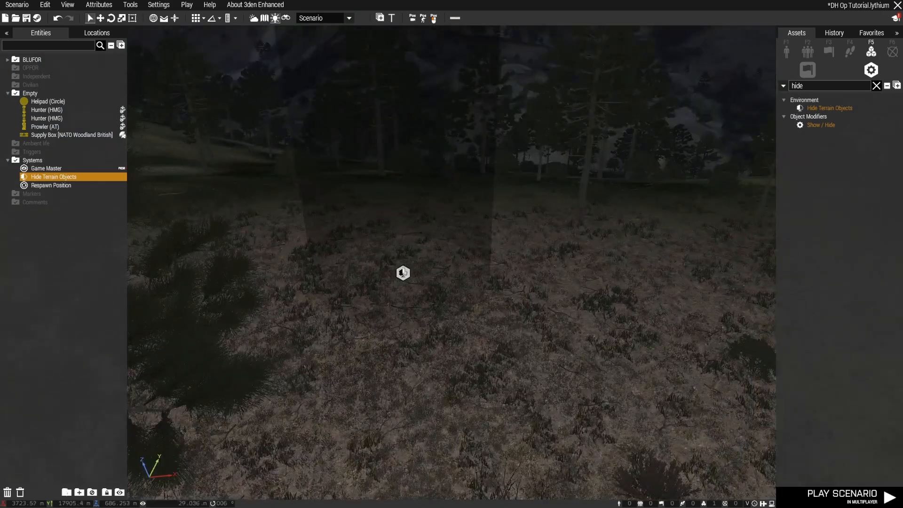
mouse_move(403, 273)
mouse_down()
mouse_move(584, 279)
mouse_move(404, 260)
mouse_up()
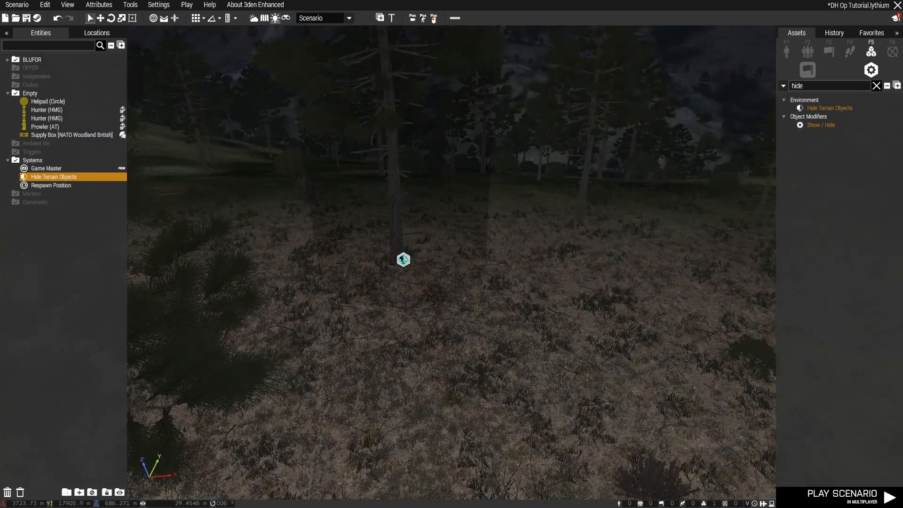
key(s)
key(q)
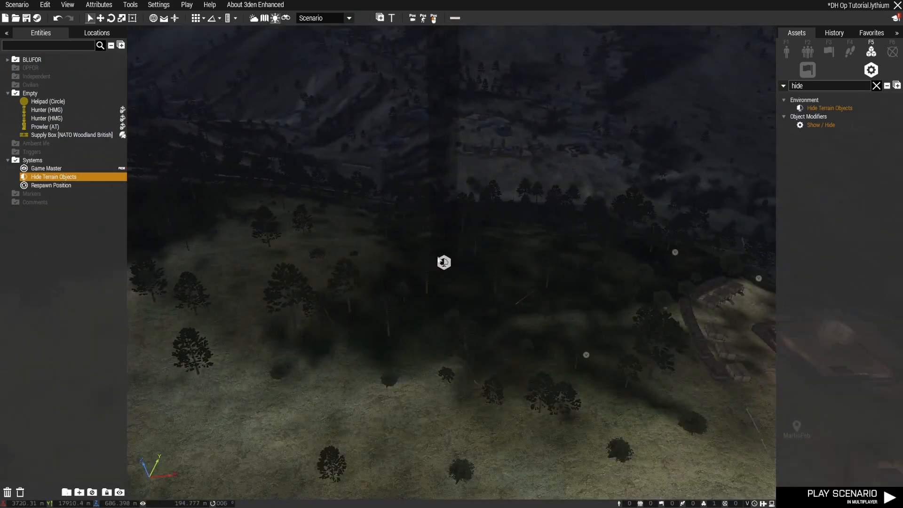
Exclude buildings and walls & fences from the Hide Terrain Objects module and set its area size to 50 by 50
double_click(443, 262)
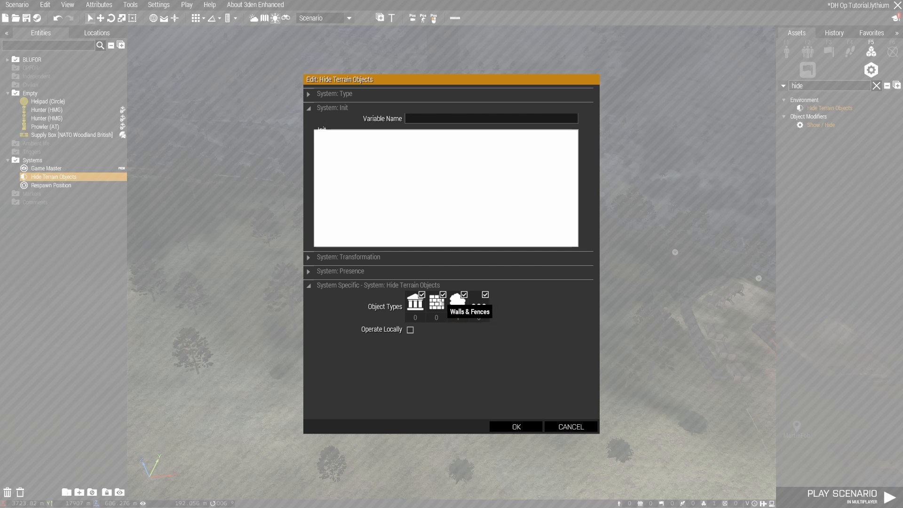
click(437, 301)
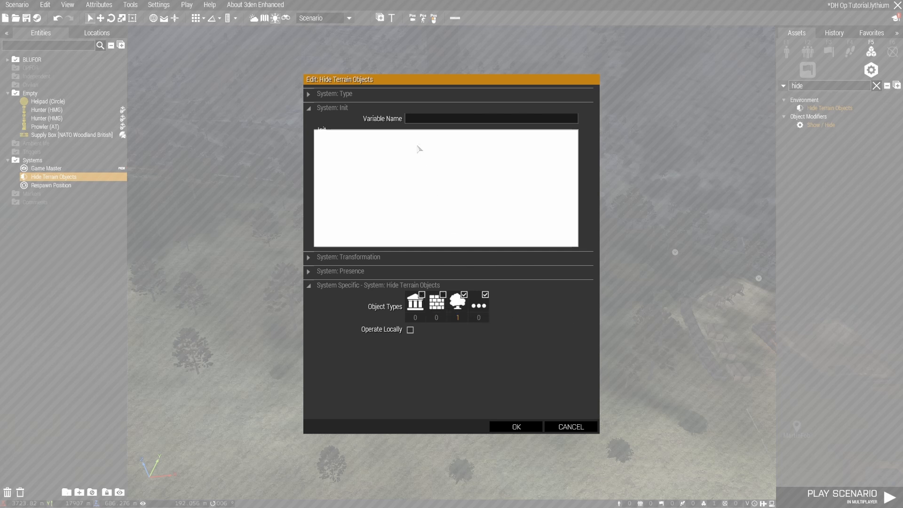
click(364, 258)
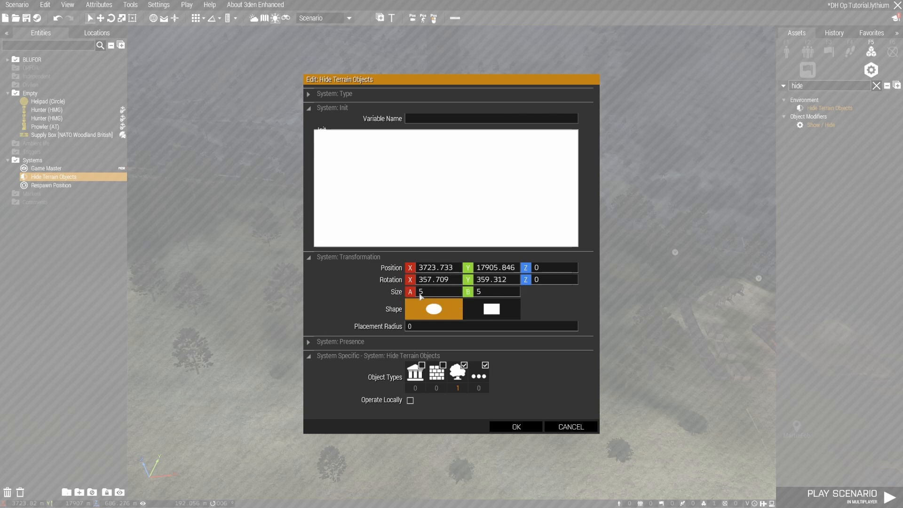
drag(428, 292, 405, 292)
click(516, 425)
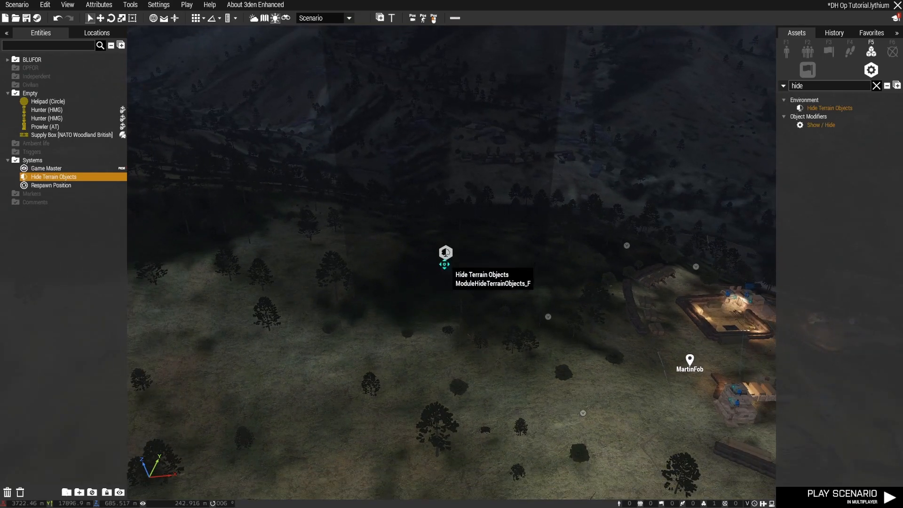
Move the Hide Terrain Objects module across the woods beside MartinFob and review its size and object types
drag(446, 253, 441, 291)
double_click(442, 294)
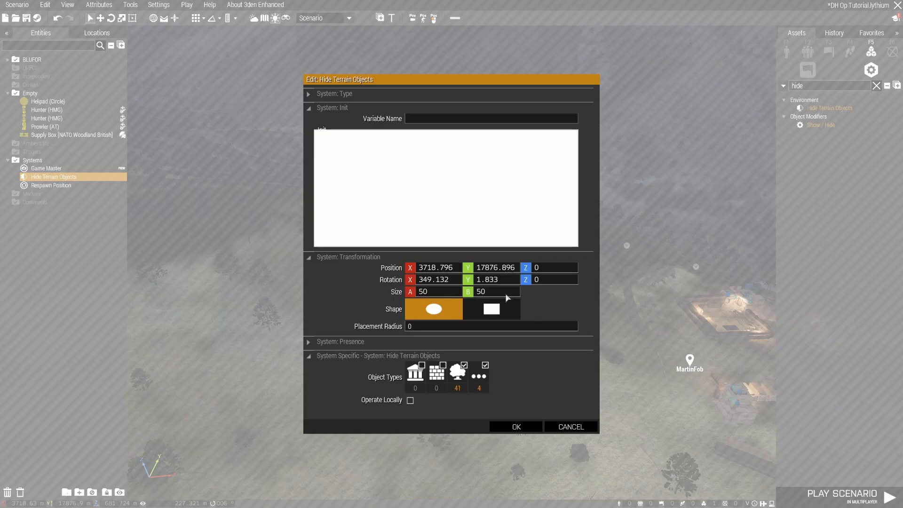
click(516, 427)
shift+drag(441, 290, 213, 278)
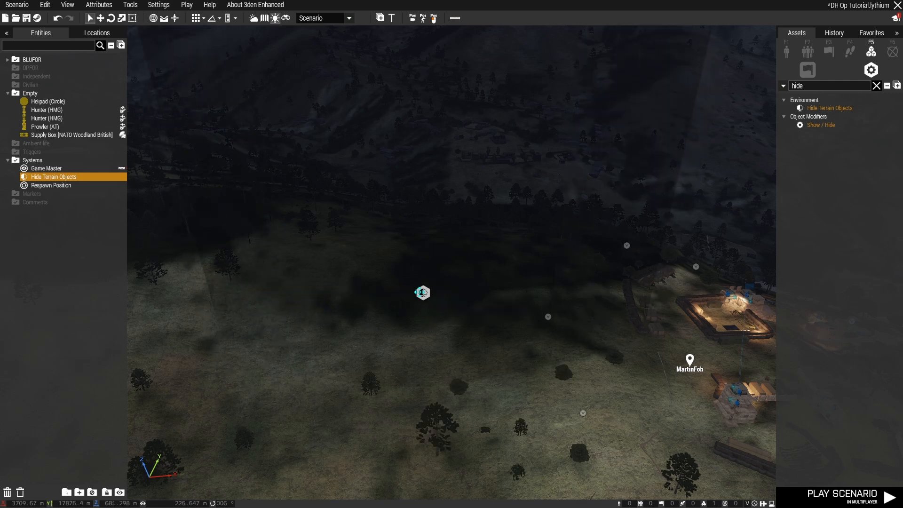
drag(422, 292, 398, 286)
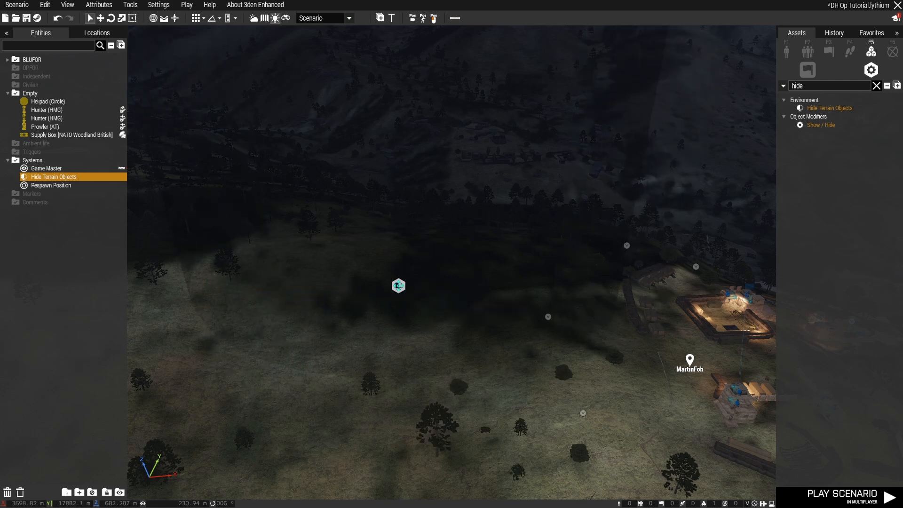
Inspect the cleared woods from another angle and undo the Hide Terrain Objects module
click(323, 377)
right_drag(323, 377, 433, 392)
key(w)
key(q)
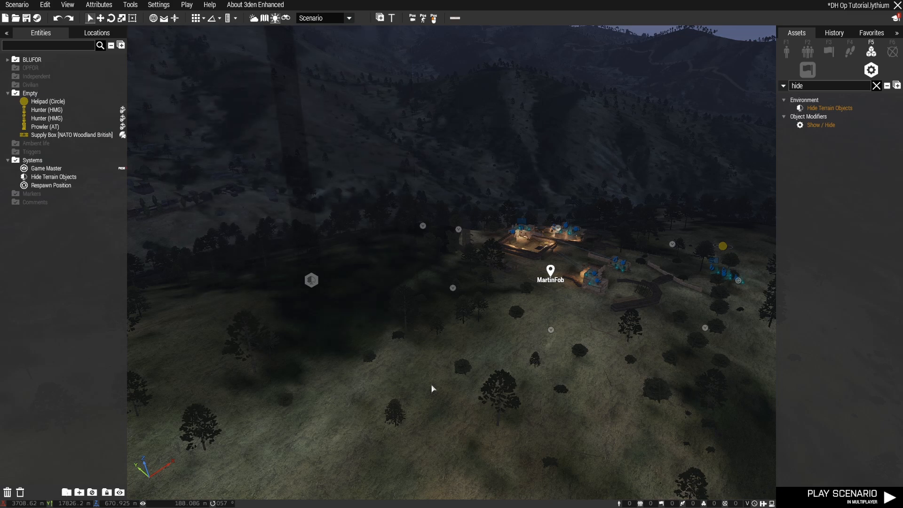
key(ctrl+z)
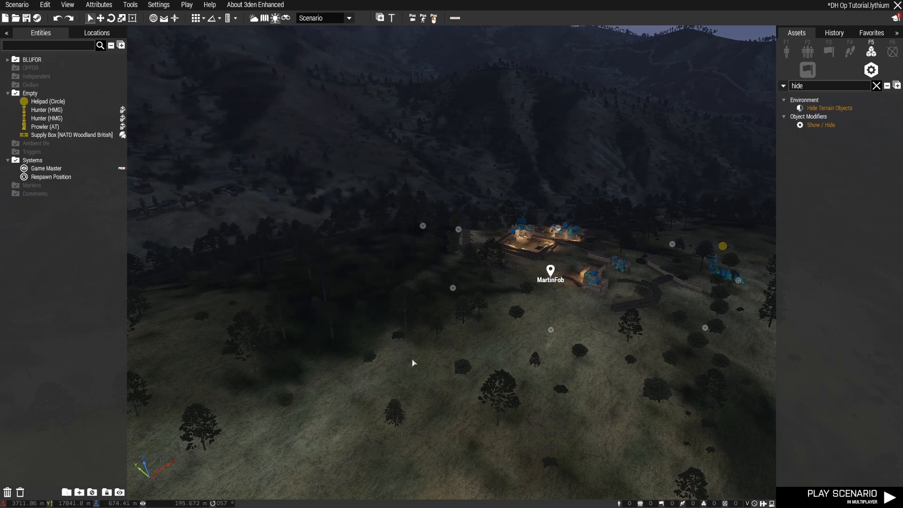
Go to the PuestoVulcan outpost and examine its fortifications and guard positions
key(w)
key(d)
mouse_move(413, 363)
right_down()
mouse_move(510, 361)
mouse_move(397, 369)
right_up()
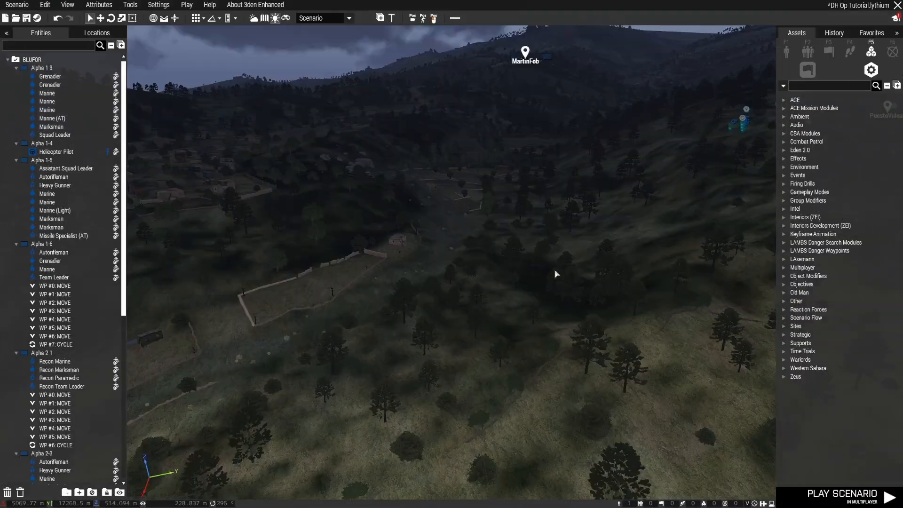
key(w)
key(d)
right_drag(555, 274, 676, 280)
key(w)
key(d)
key(w)
key(a)
key(w)
key(z)
right_drag(512, 304, 546, 324)
key(a)
key(w)
key(s)
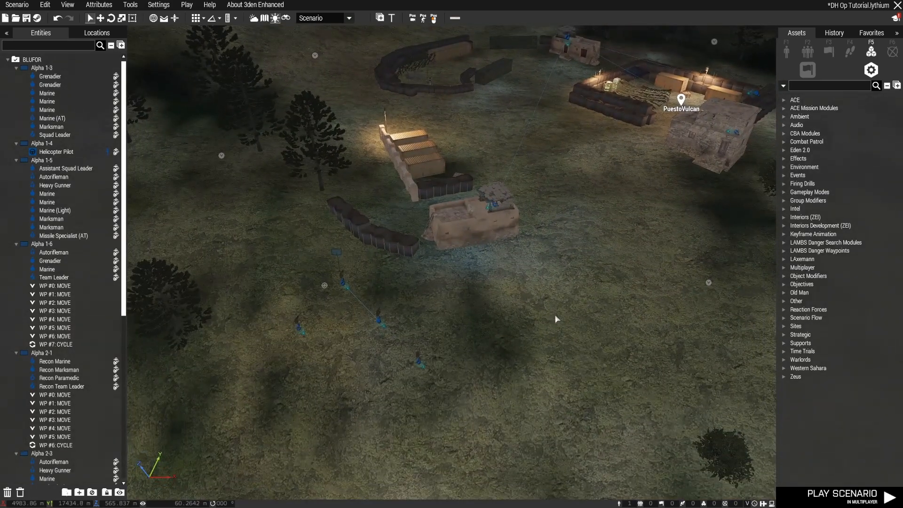
right_drag(529, 322, 397, 275)
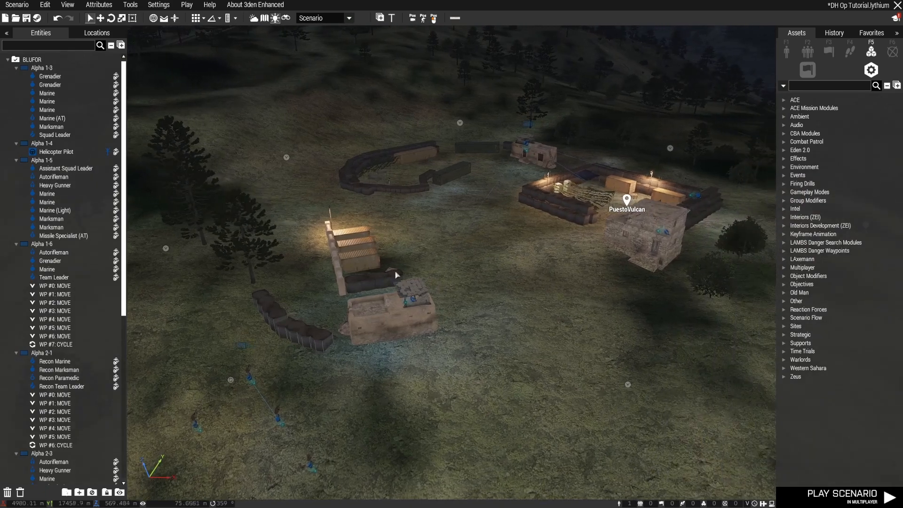
Review the placed entities, collapse the whole entity list and expand only the BLUFOR groups
scroll(97, 254, down, 7)
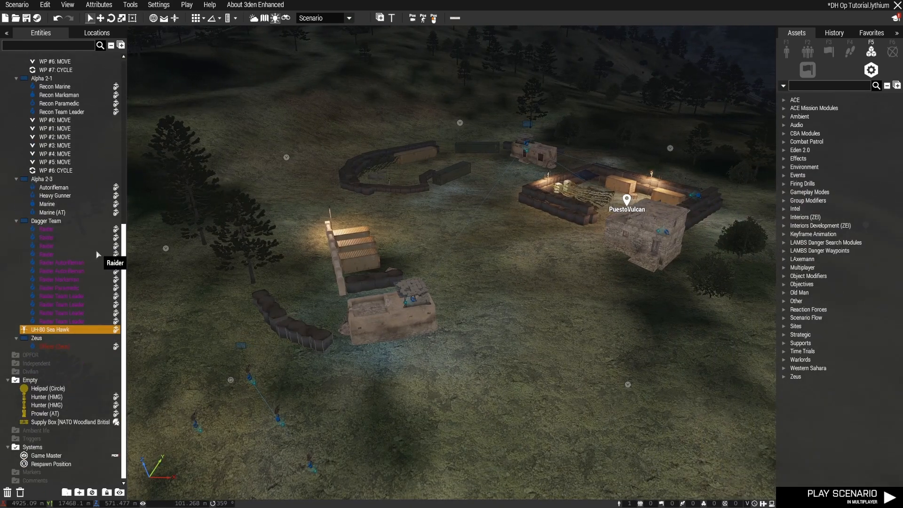
scroll(97, 254, up, 7)
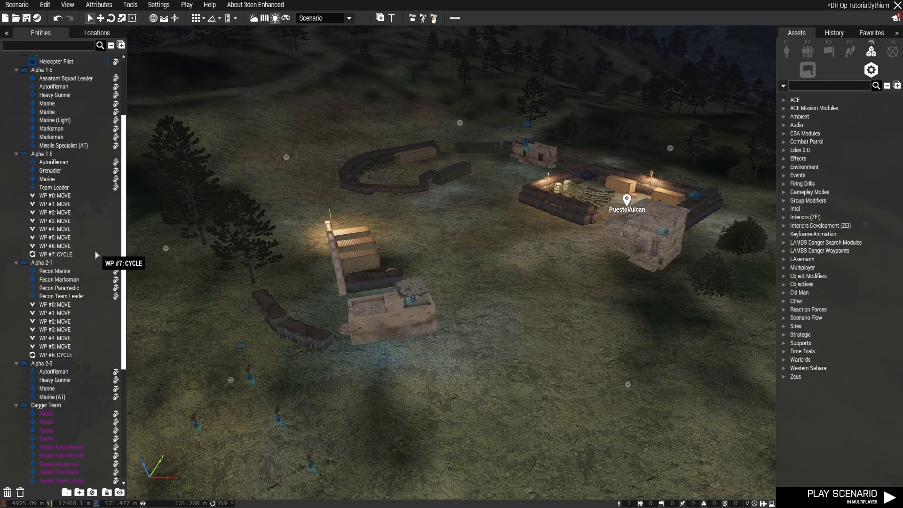
click(111, 48)
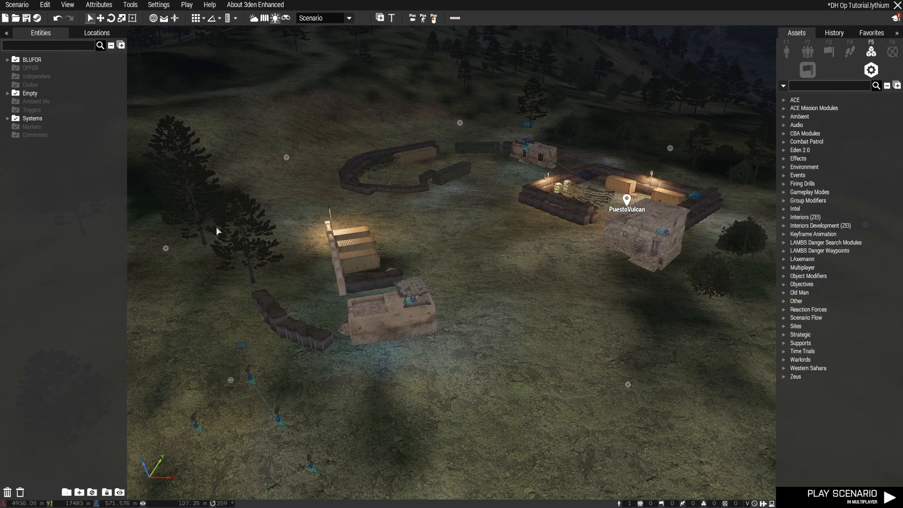
click(8, 60)
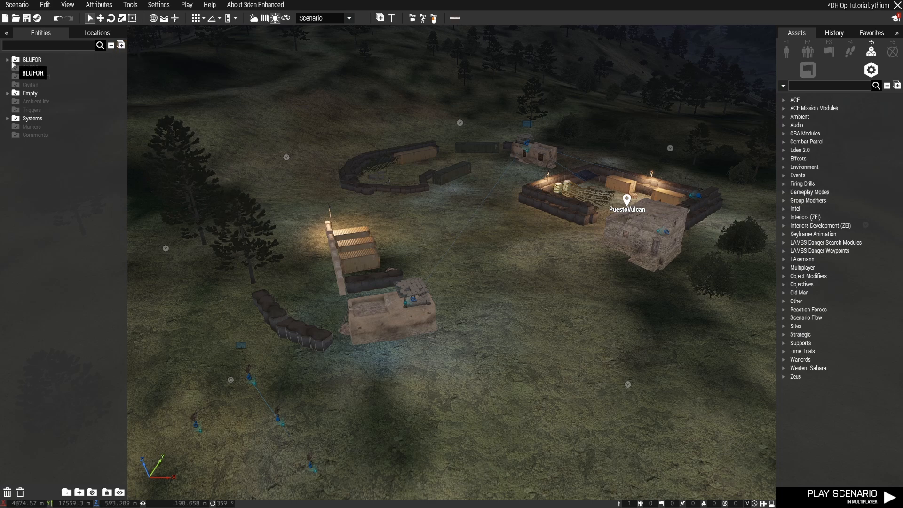
Look from PuestoVulcan toward MartinFob and show the map of the whole terrain
right_drag(545, 331, 435, 316)
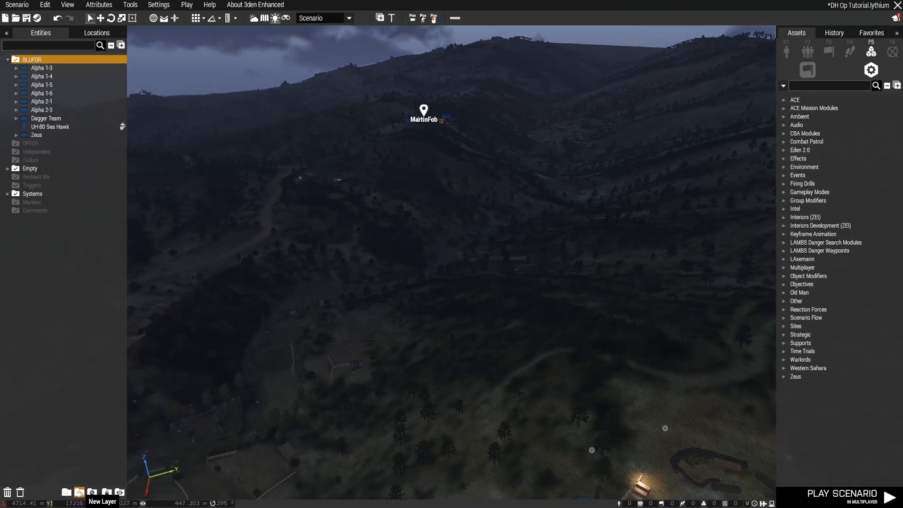
right_drag(323, 369, 294, 373)
key(m)
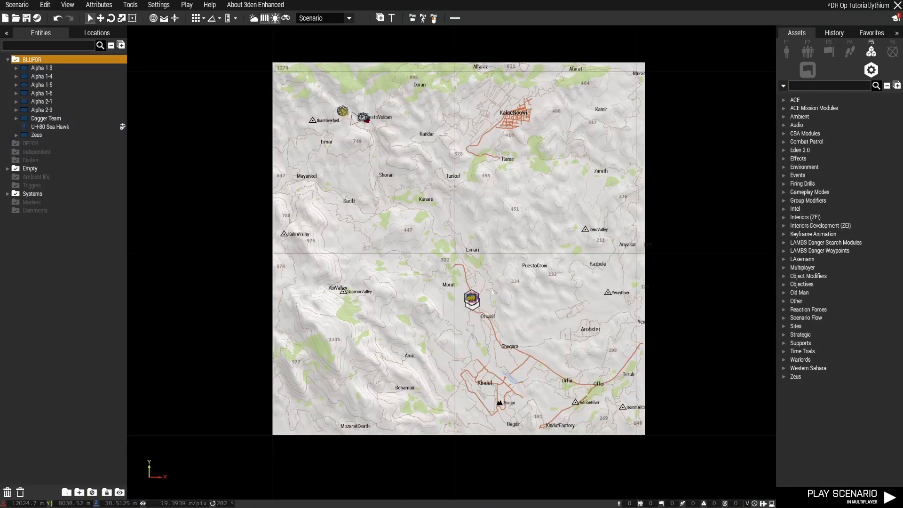
Go to GreenCampBase, select the base's units, vehicles, supply box and respawn position, and put them in a new layer
scroll(473, 297, up, 8)
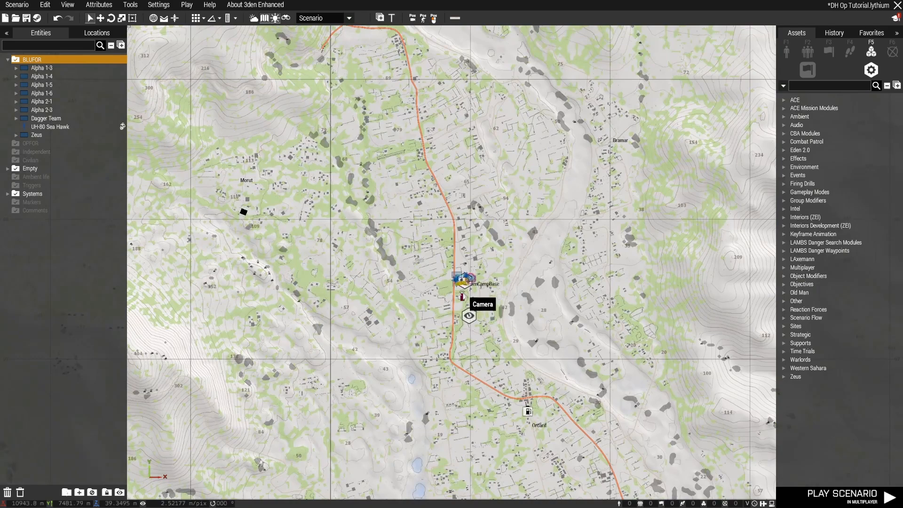
key(m)
right_drag(428, 331, 382, 321)
key(q)
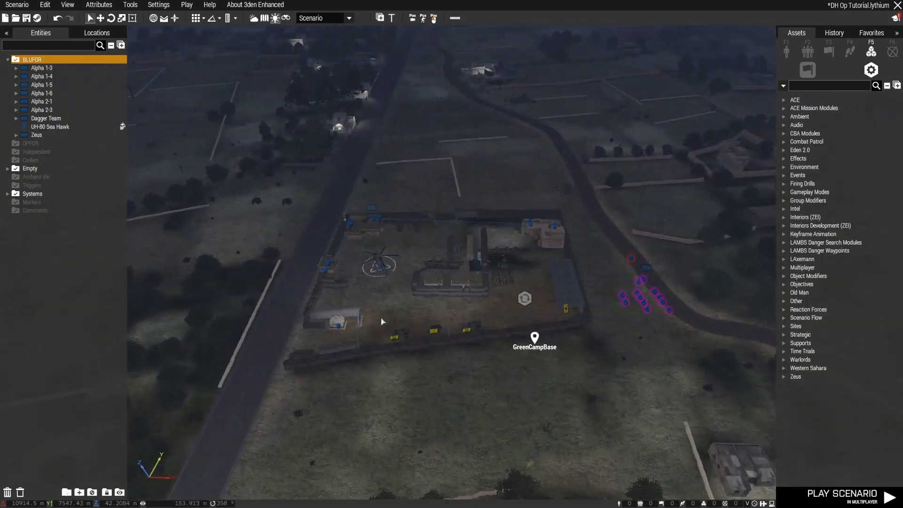
key(ctrl+a)
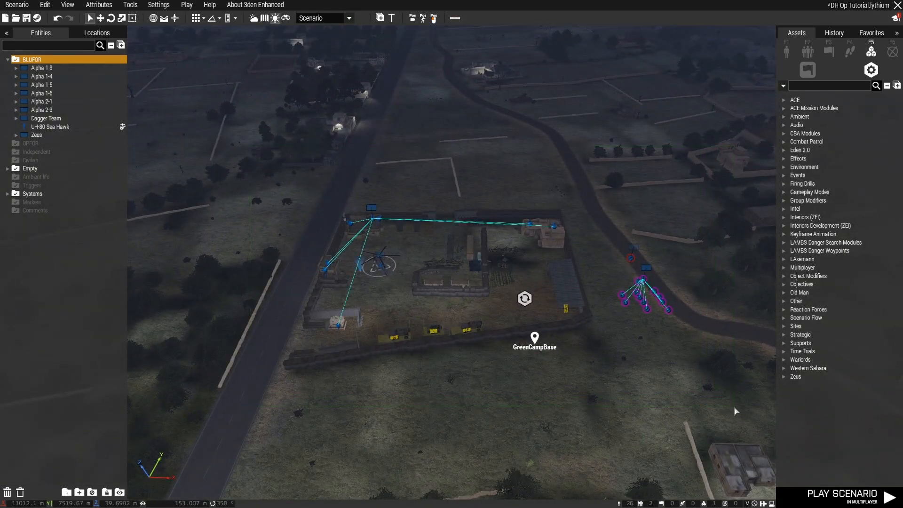
click(79, 492)
Rename the new layer as Spawn and collapse the groups inside it
double_click(31, 186)
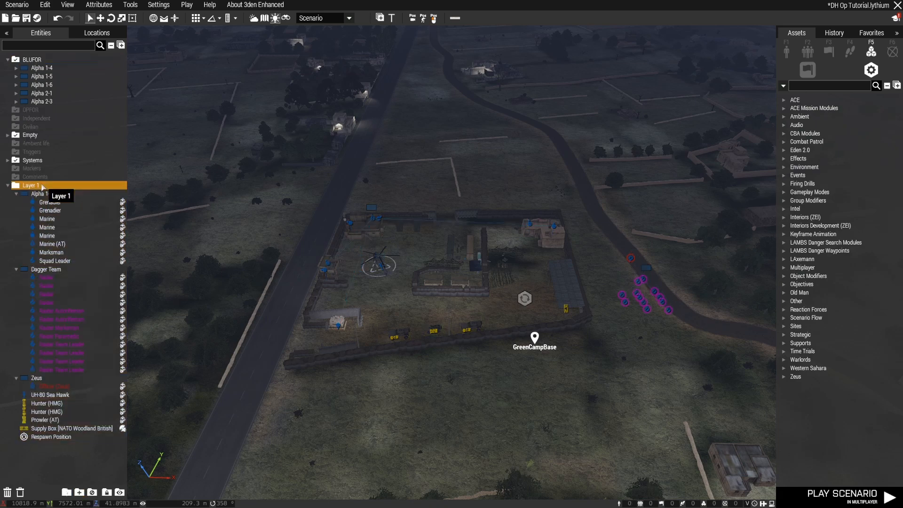
drag(445, 106, 383, 112)
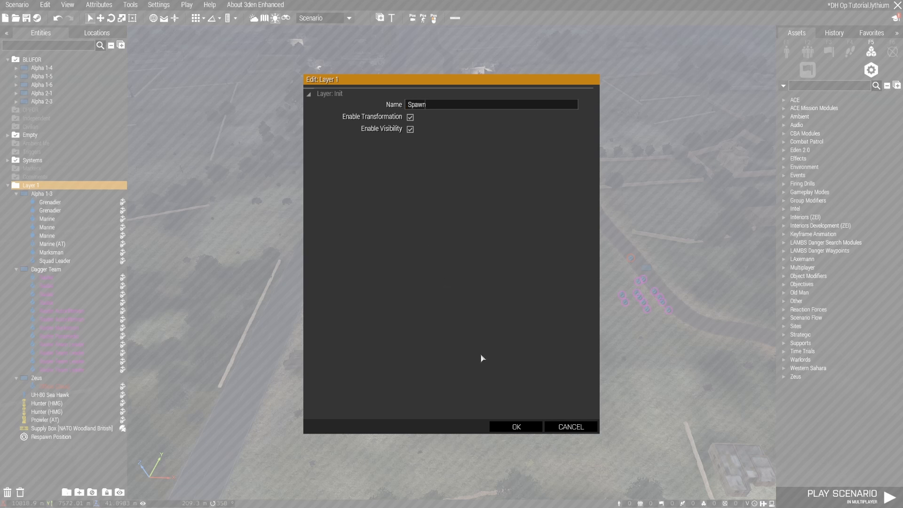
click(509, 428)
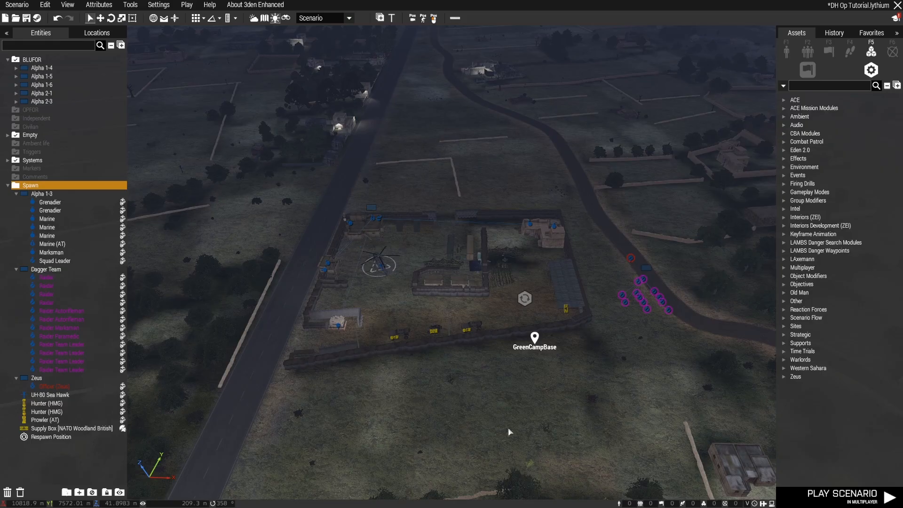
click(8, 187)
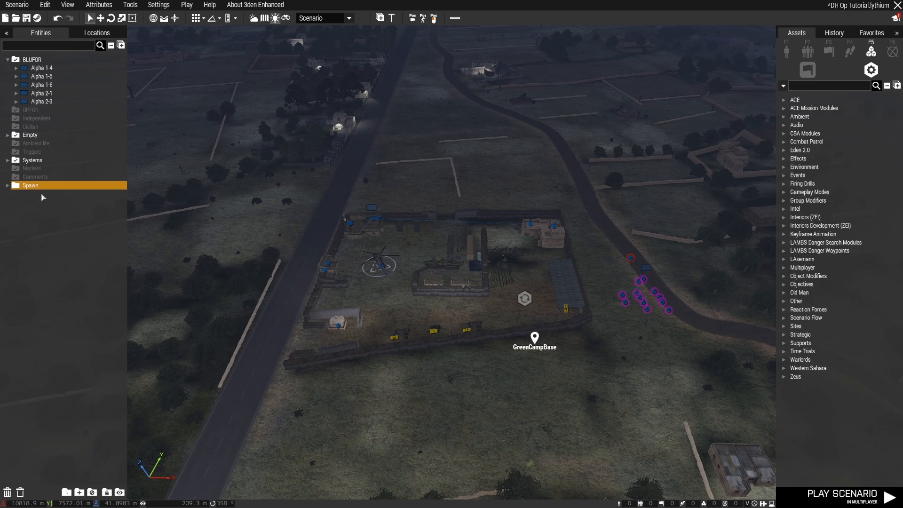
click(7, 187)
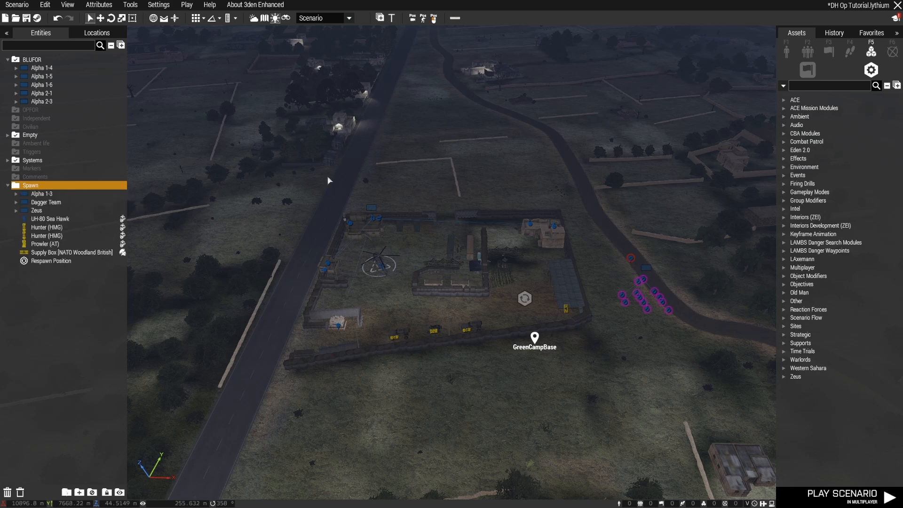
Set the callsign of the Alpha 1-3 guard group in the Spawn layer to Guards and collapse the group
scroll(395, 301, up, 5)
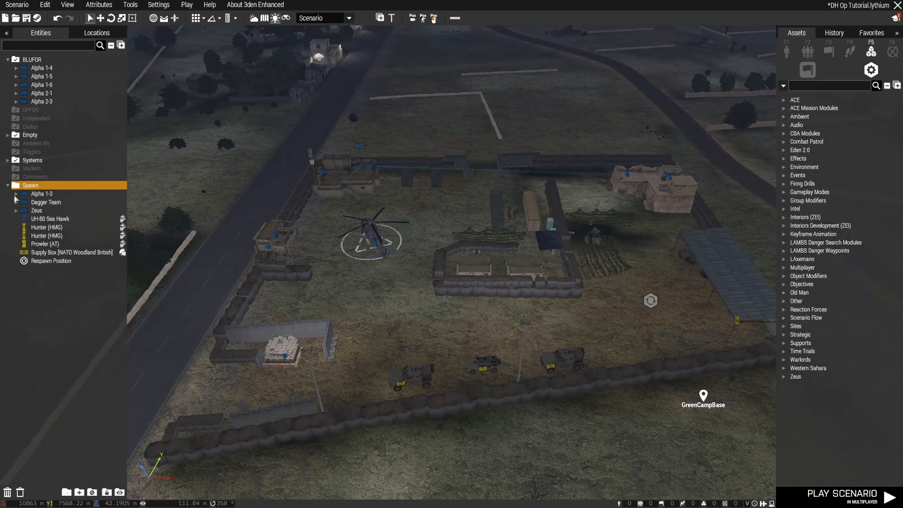
click(15, 194)
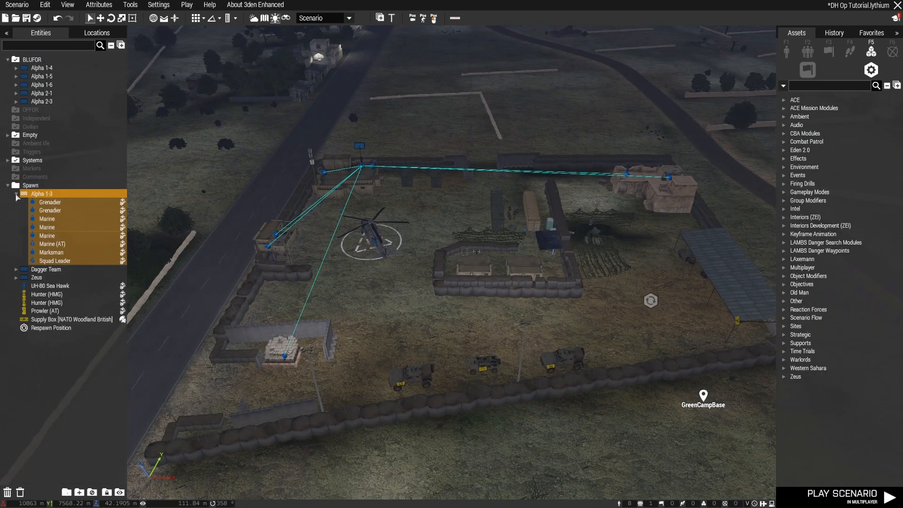
double_click(55, 194)
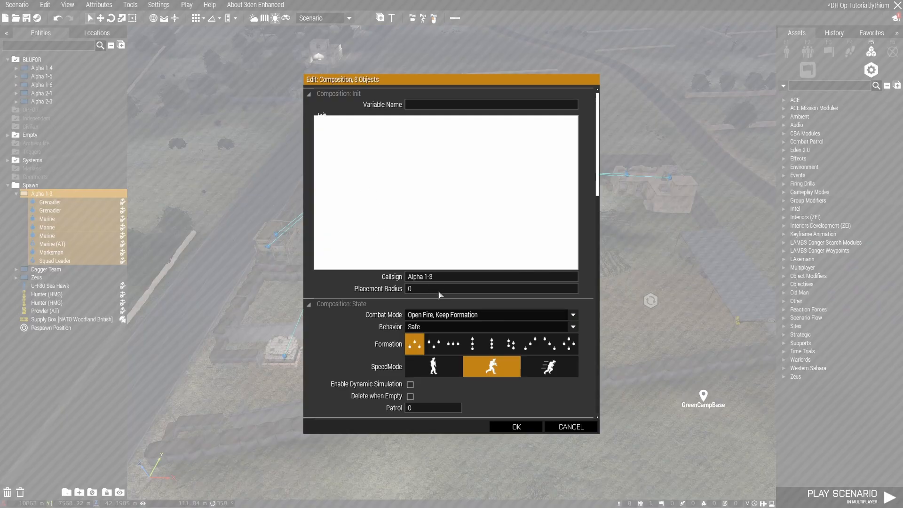
click(450, 280)
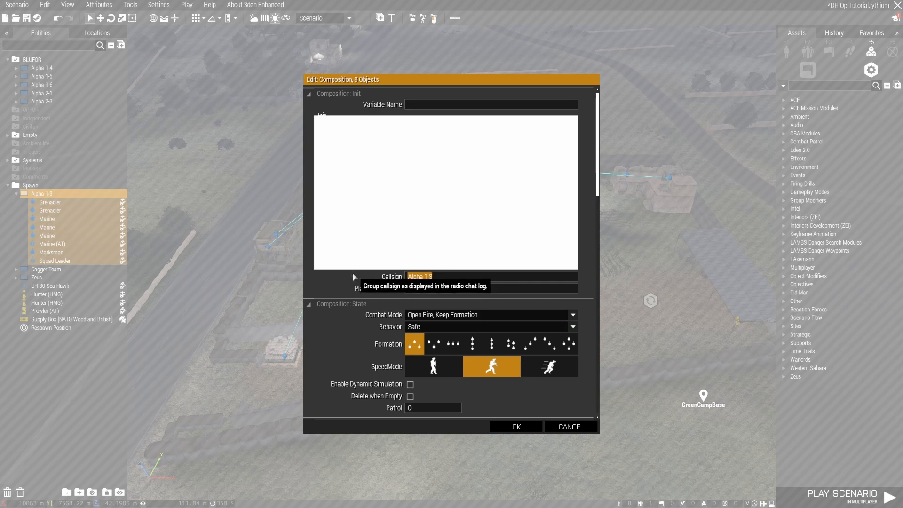
text(Guards)
key(Return)
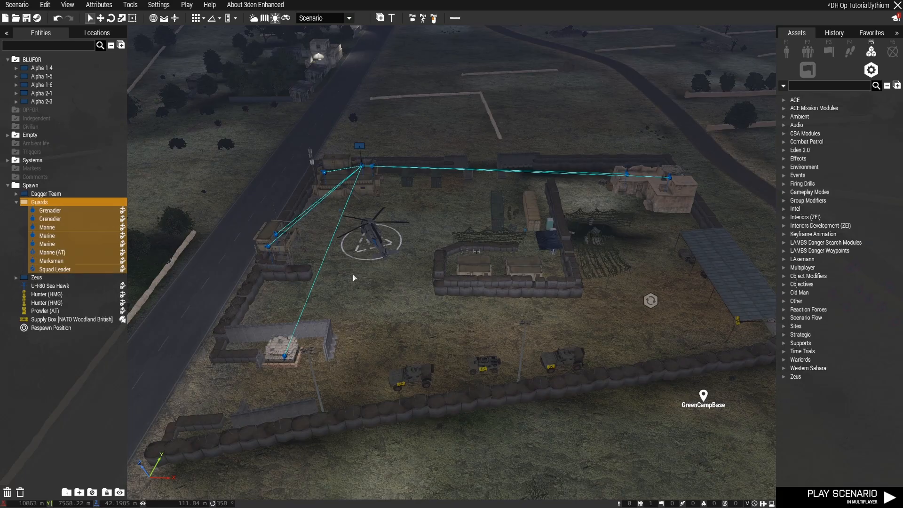
click(16, 203)
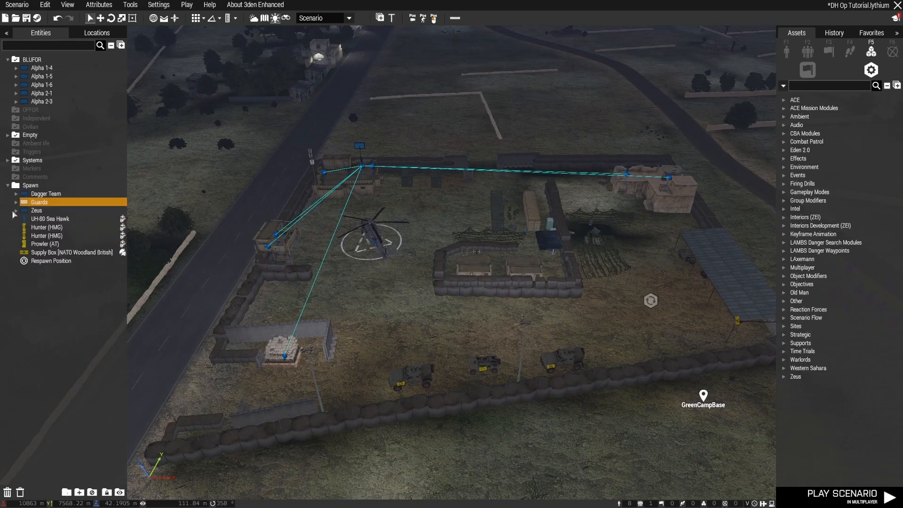
Locate the UH-80 Sea Hawk on the helipad and move its pilot's group, Alpha 1-4, into the Spawn layer
click(63, 220)
double_click(63, 220)
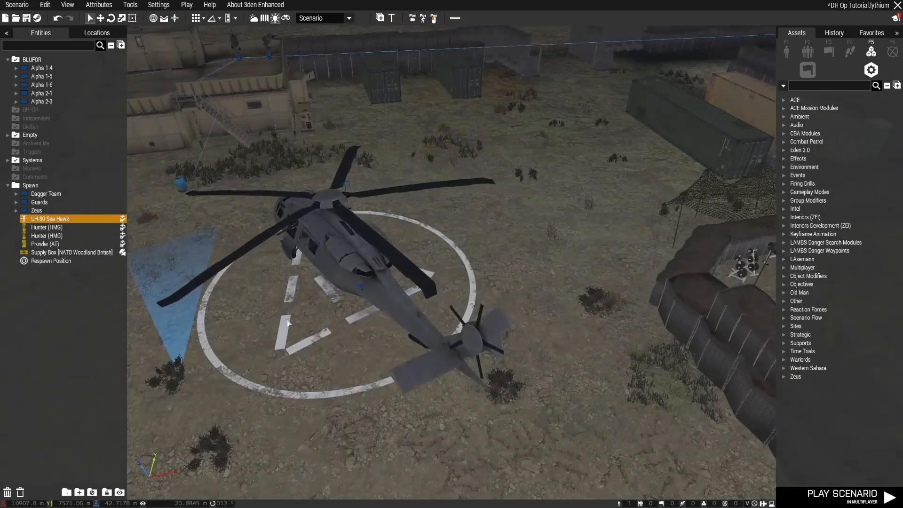
right_drag(289, 324, 332, 323)
key(a)
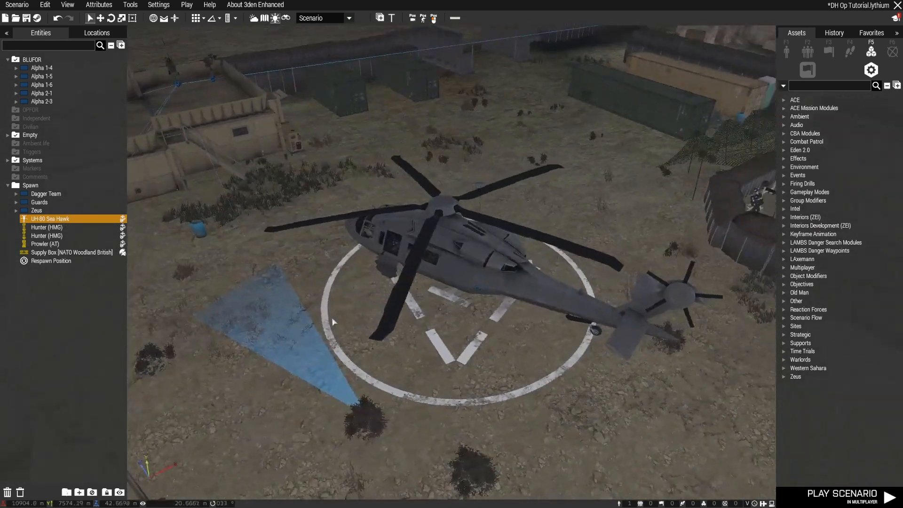
key(s)
scroll(332, 323, down, 4)
click(16, 68)
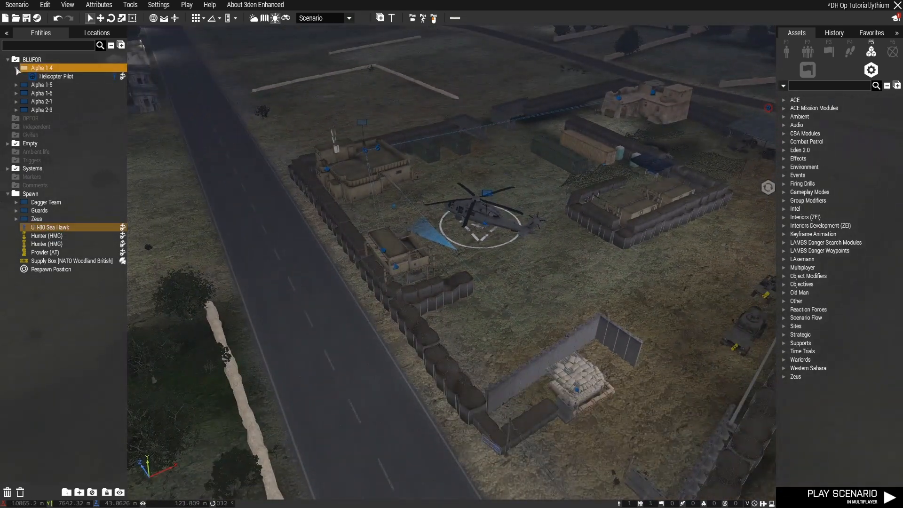
click(16, 68)
drag(61, 70, 64, 213)
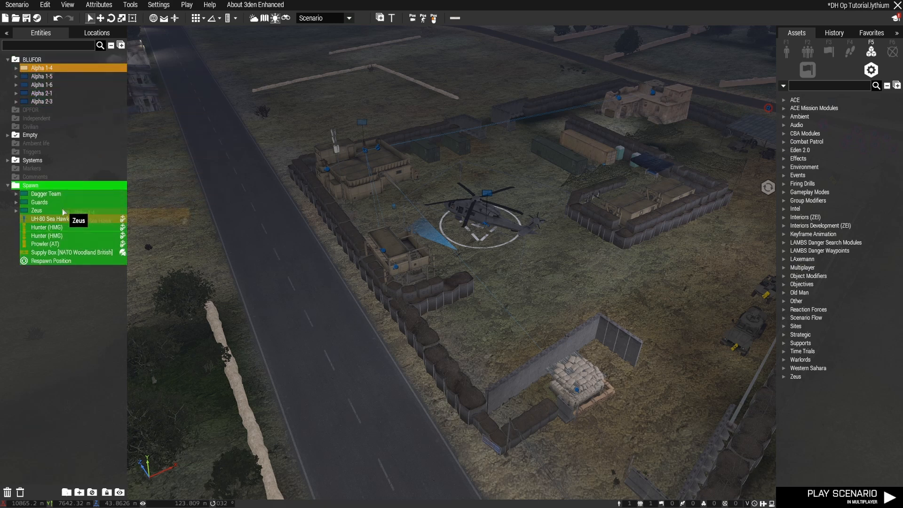
drag(63, 213, 64, 213)
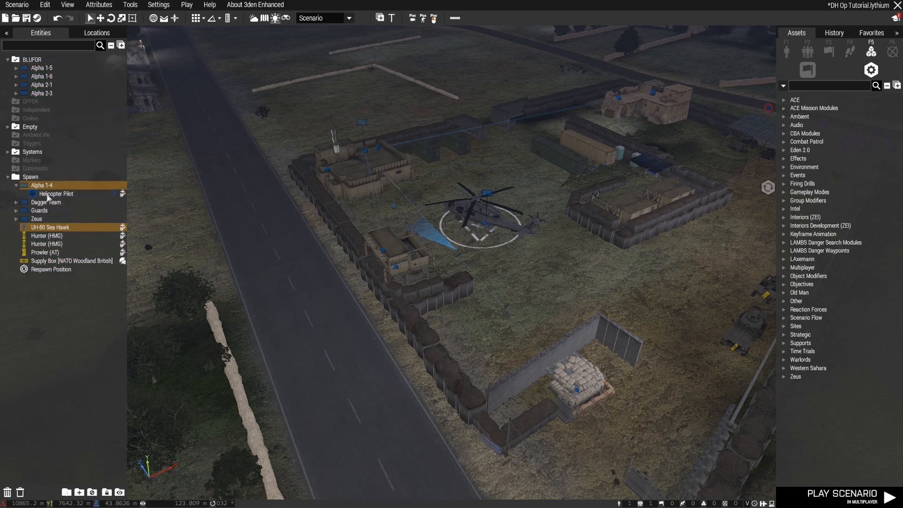
Set the helicopter pilot group's callsign to Transport Helo and collapse the Spawn layer
click(64, 195)
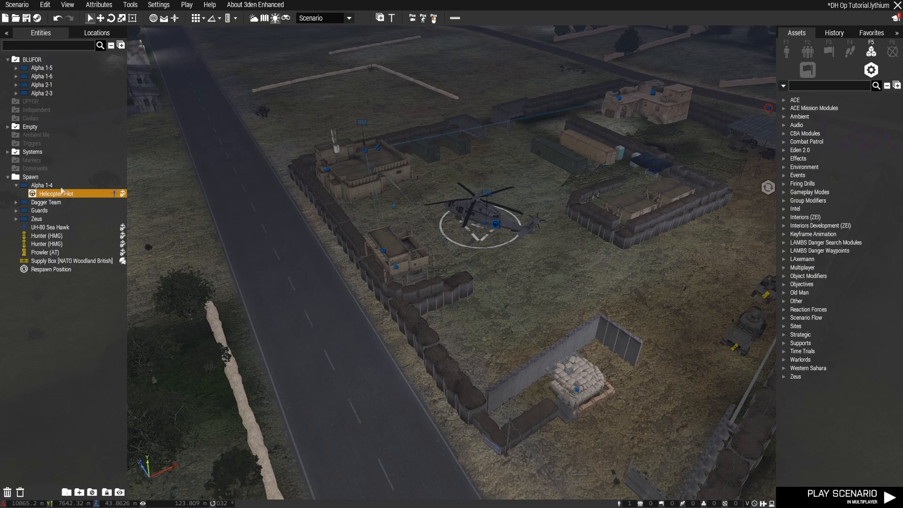
double_click(66, 186)
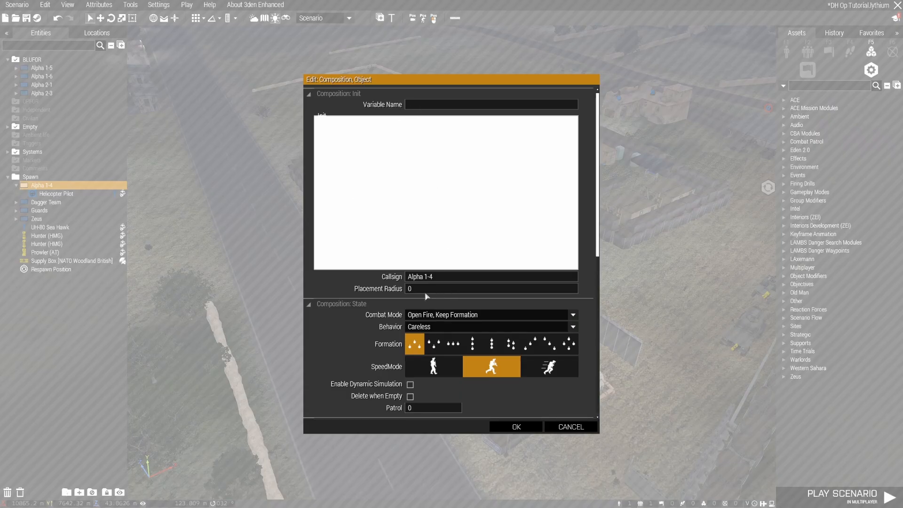
drag(457, 278, 373, 277)
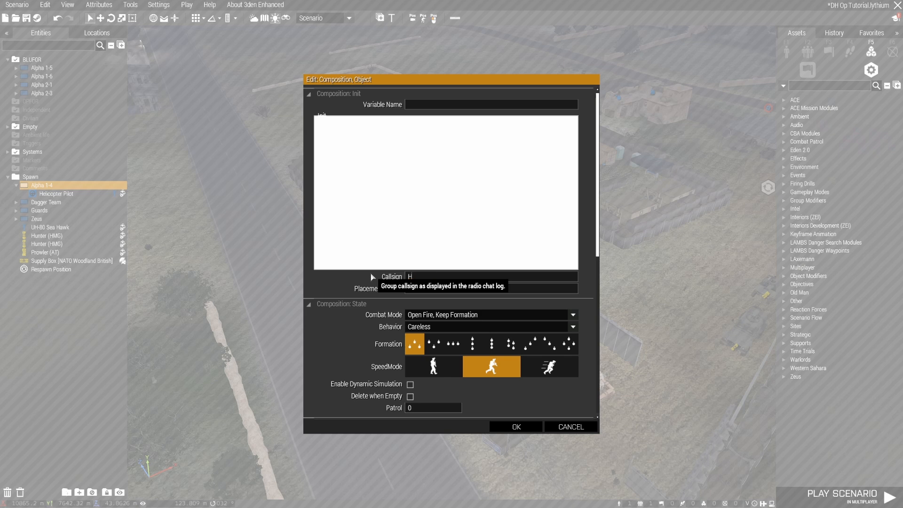
text(Transport)
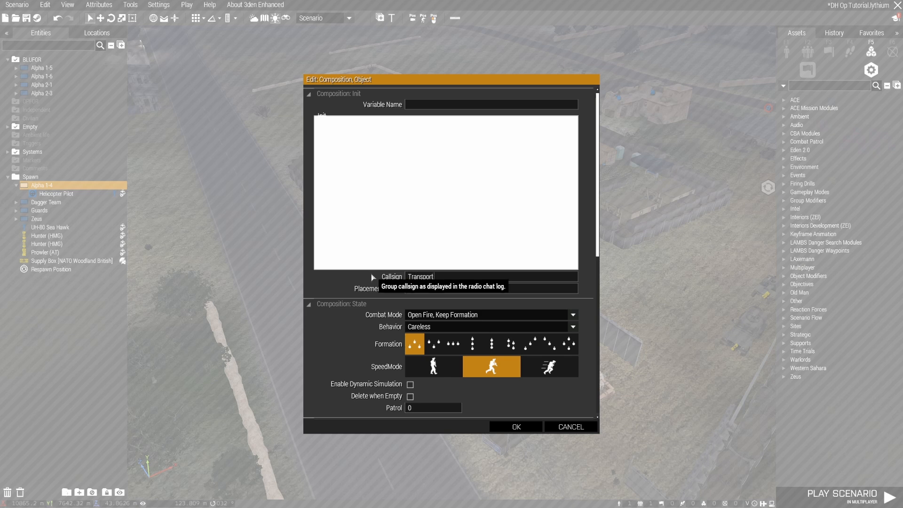
text( Helo)
key(Return)
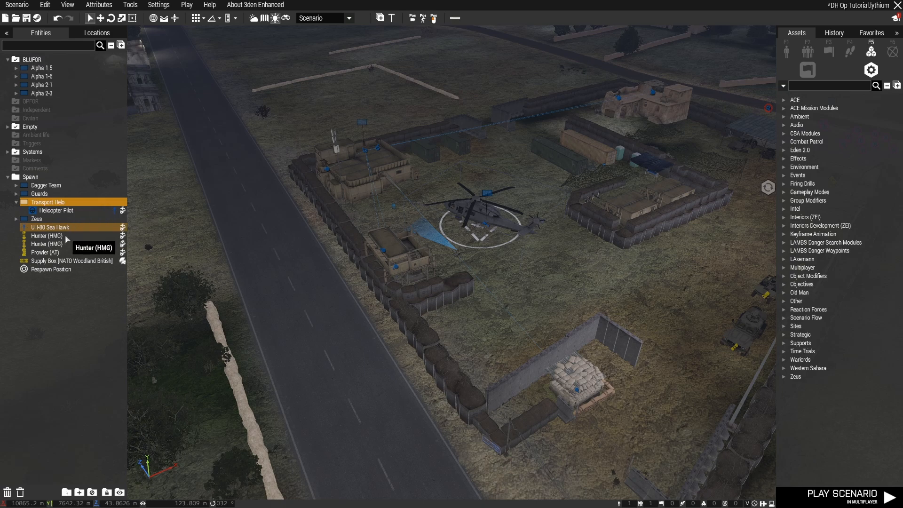
right_drag(426, 303, 370, 285)
scroll(393, 295, down, 5)
scroll(393, 294, up, 2)
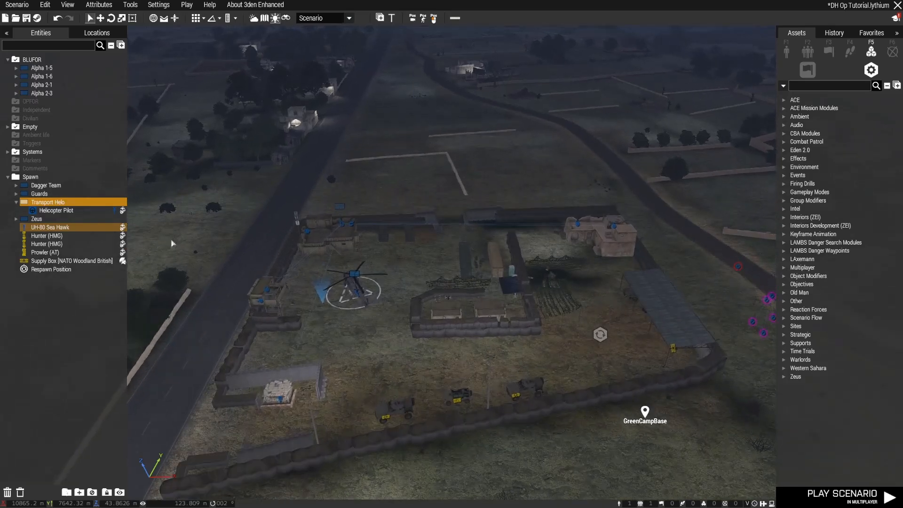
click(8, 177)
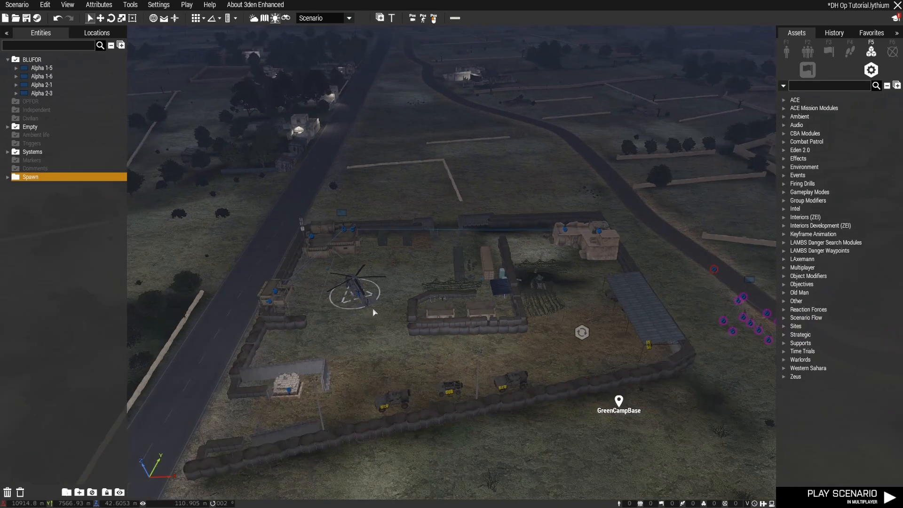
Go to MartinFob, select its guard group, patrol group and helipad, and put them in a new layer
key(m)
scroll(370, 290, down, 5)
right_drag(264, 141, 462, 456)
scroll(351, 265, up, 5)
scroll(347, 252, up, 3)
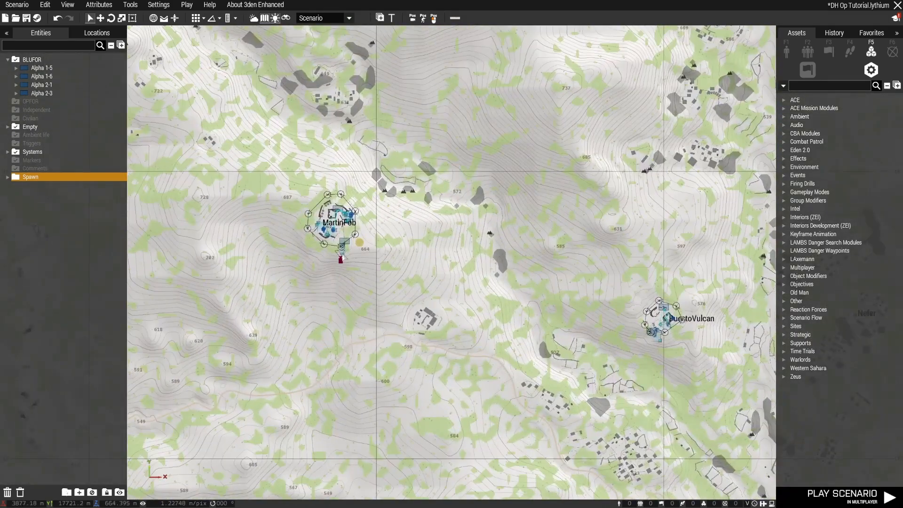
key(m)
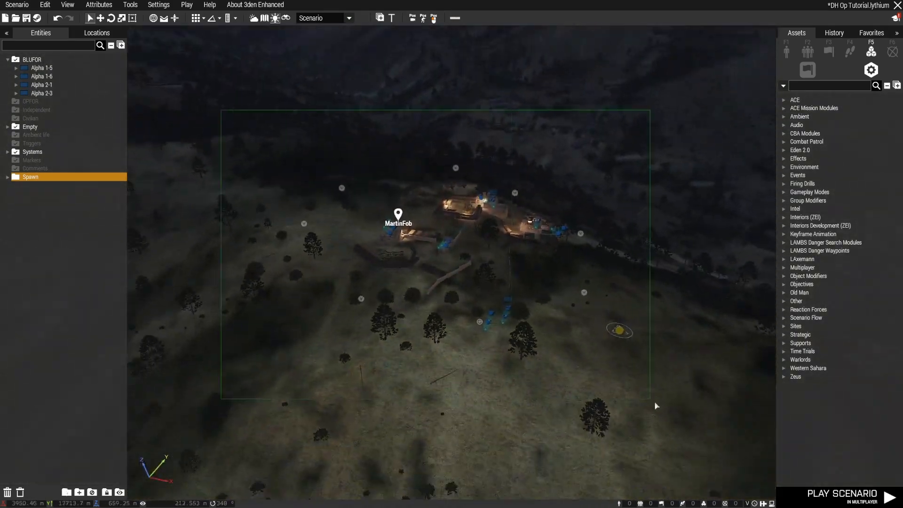
drag(656, 405, 676, 419)
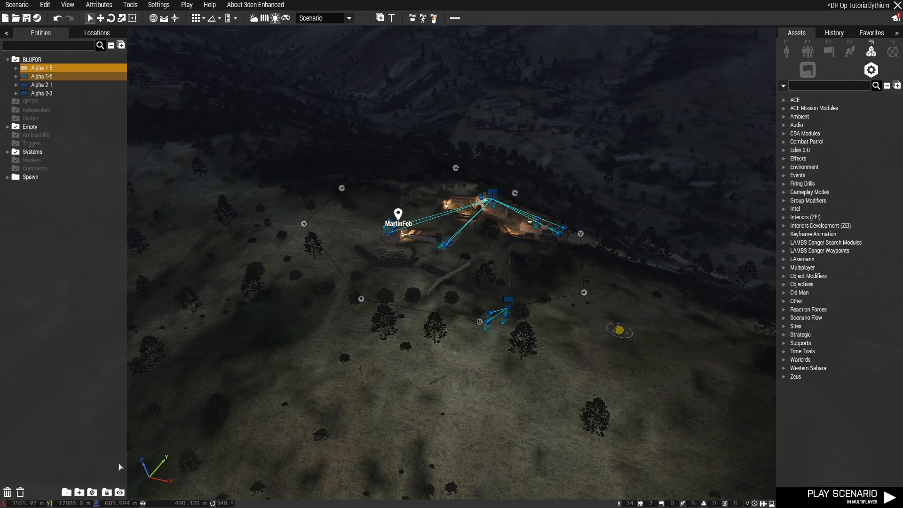
click(79, 492)
Rename the layer with the MartinFob entities as Martin FOB and collapse it
double_click(39, 170)
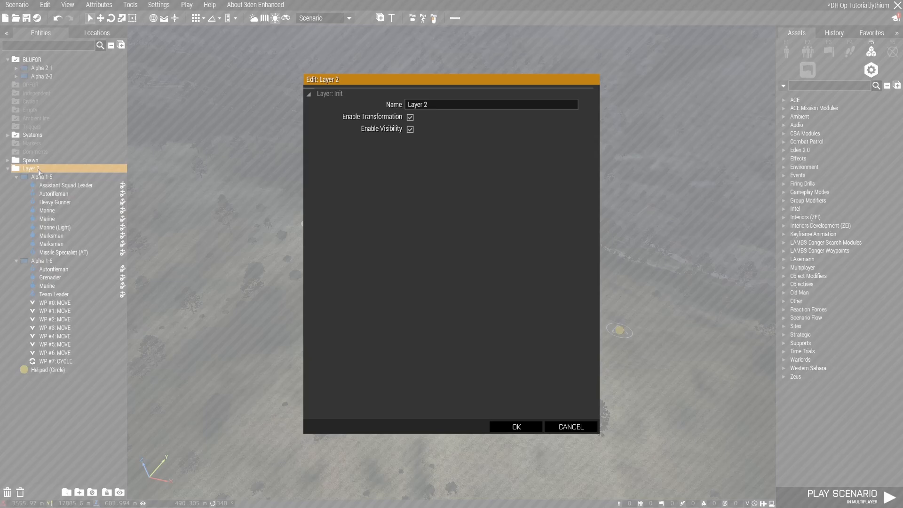
drag(450, 105, 356, 105)
key(Return)
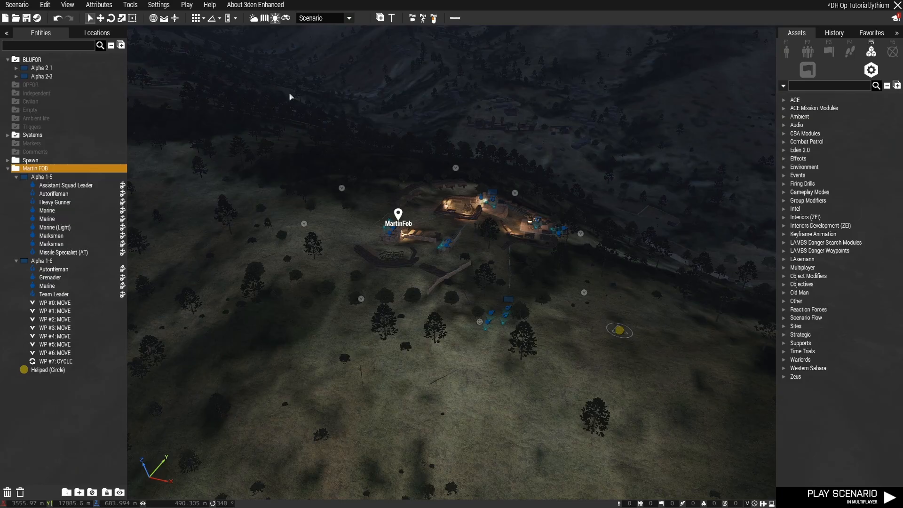
click(7, 168)
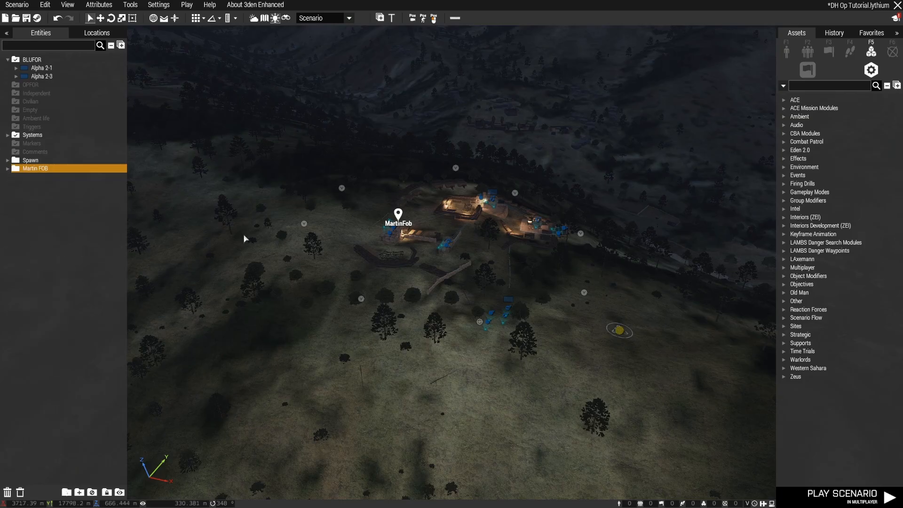
Go to PuestoVulcan, select its Alpha 2-1 and Alpha 2-3 groups and put them in a new layer
key(w)
right_drag(244, 234, 457, 250)
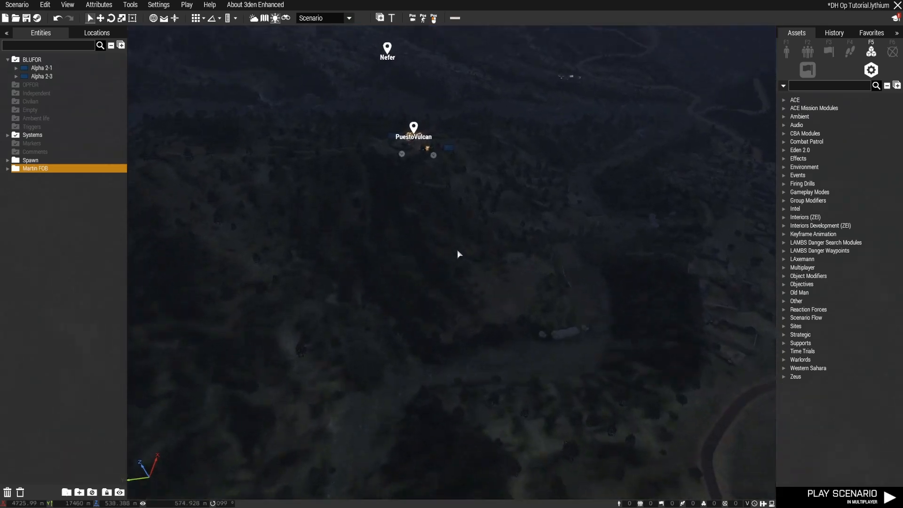
scroll(458, 254, up, 5)
drag(250, 192, 595, 419)
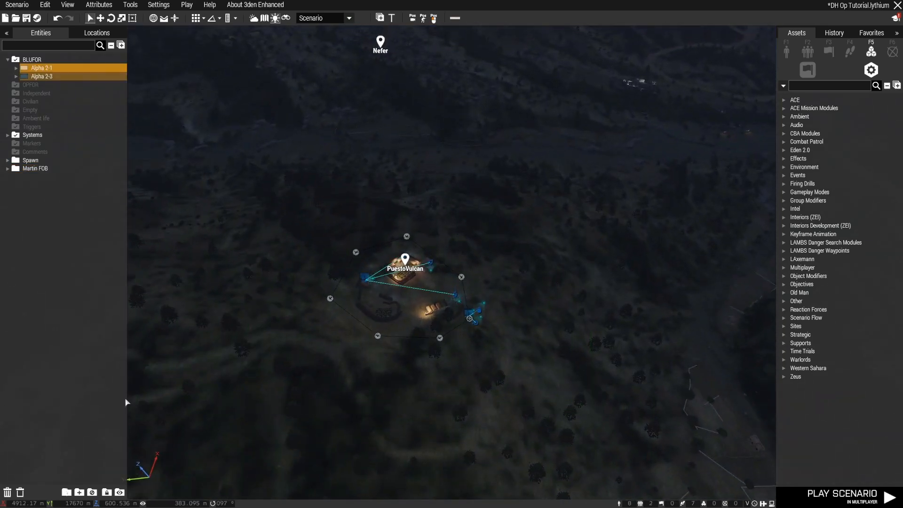
click(79, 491)
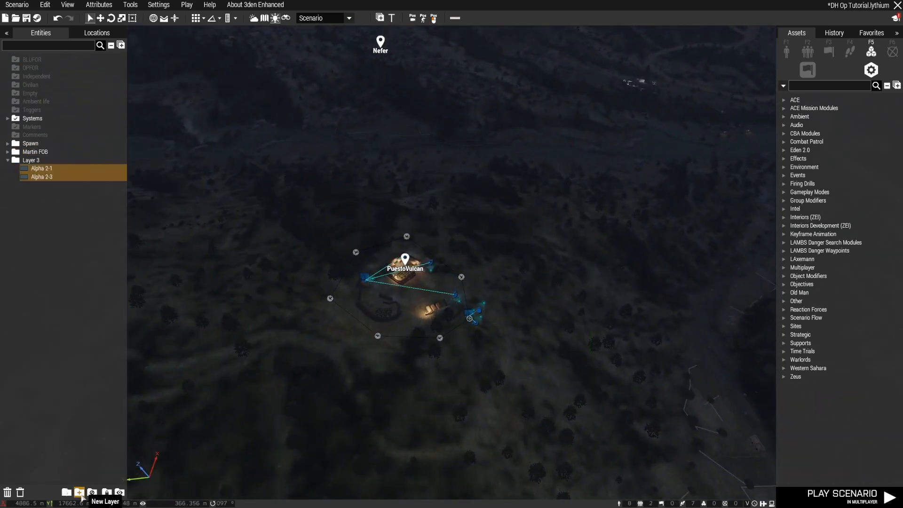
Rename the layer with the PuestoVulcan groups as Puesto Vulcan and collapse it
double_click(33, 161)
drag(455, 105, 361, 102)
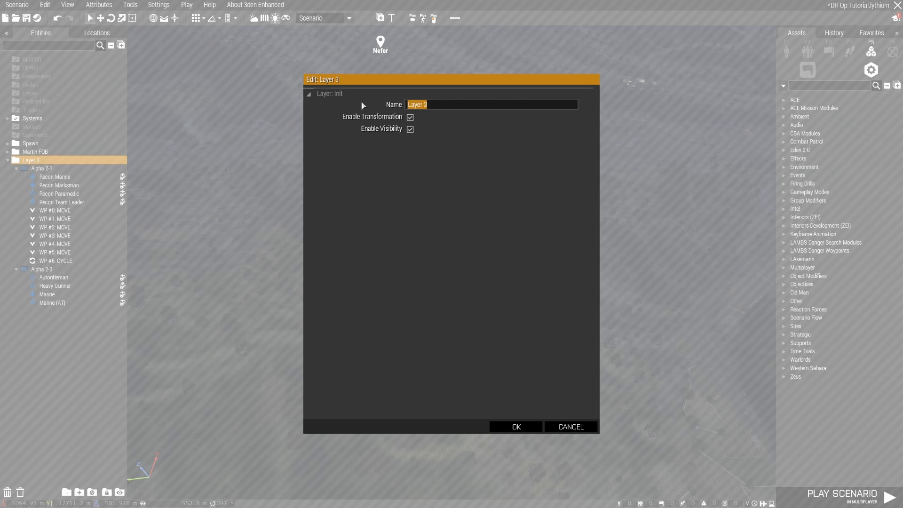
text(Puesto Vulcan)
key(Return)
click(8, 160)
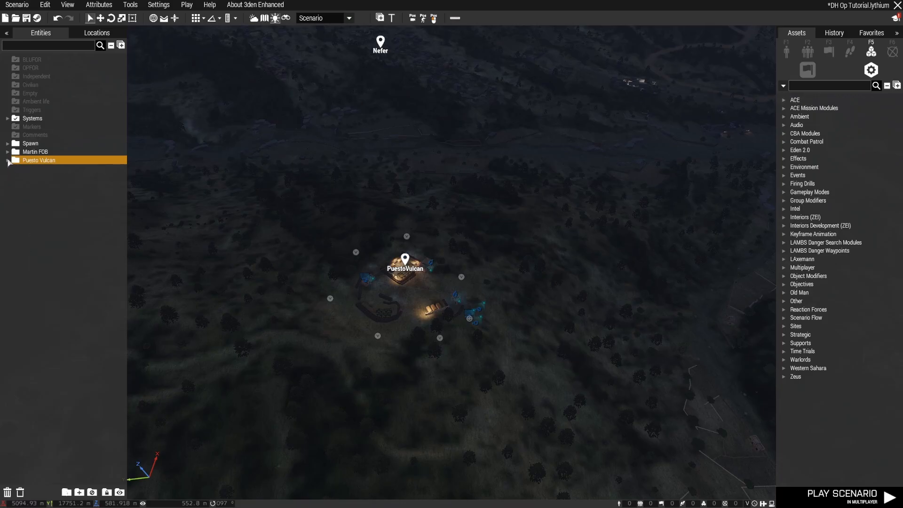
Review which groups and objects the Martin FOB and Puesto Vulcan layers contain
right_drag(390, 280, 312, 256)
key(w)
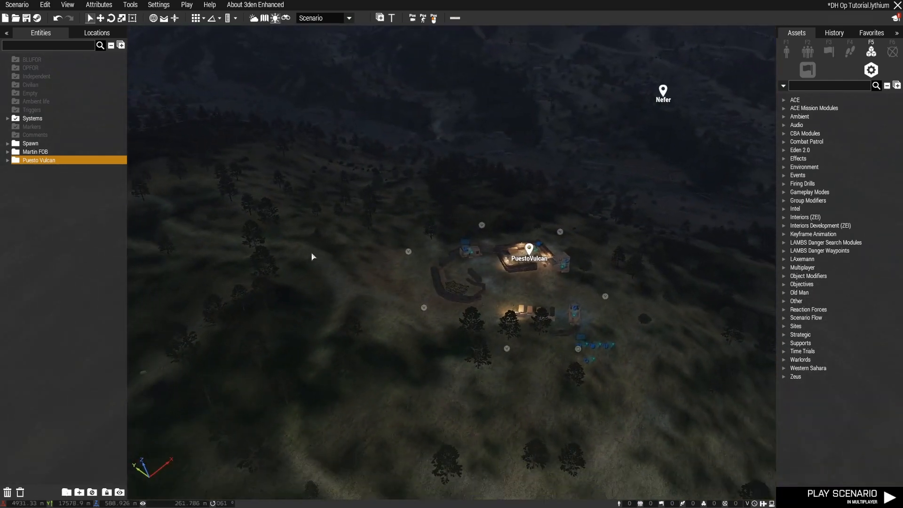
click(7, 152)
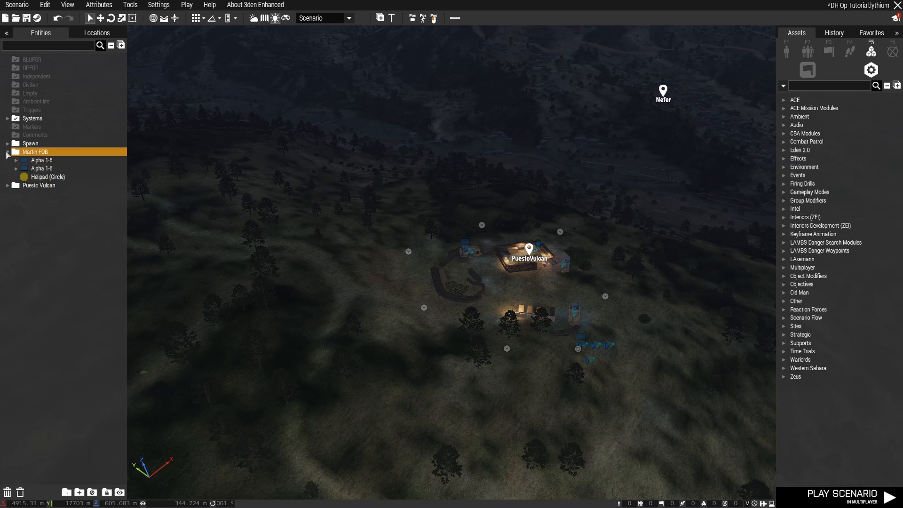
click(8, 153)
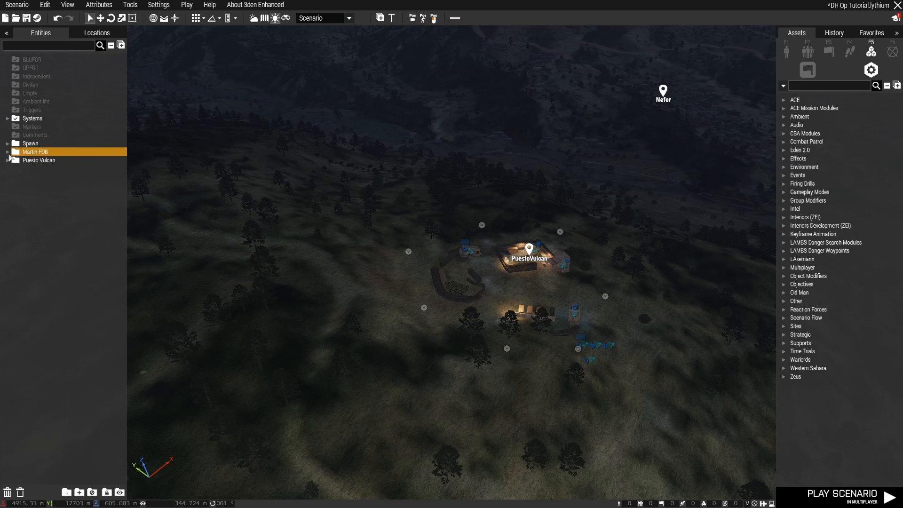
mouse_move(315, 301)
right_down()
mouse_move(267, 290)
mouse_move(317, 294)
right_up()
key(s)
key(w)
scroll(318, 297, up, 3)
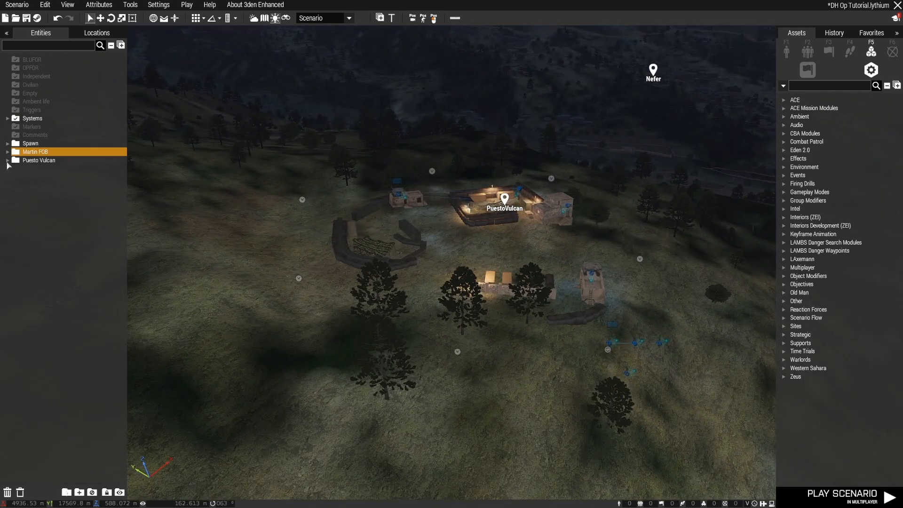
click(8, 161)
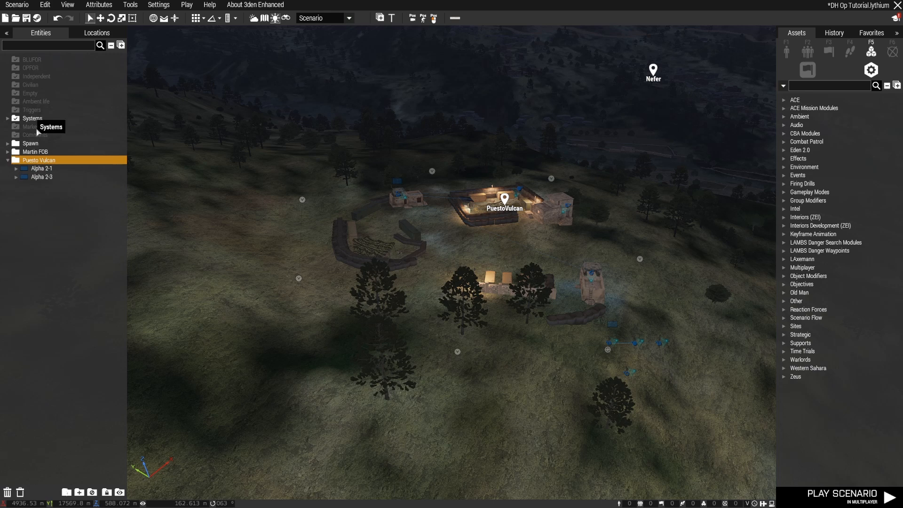
key(s)
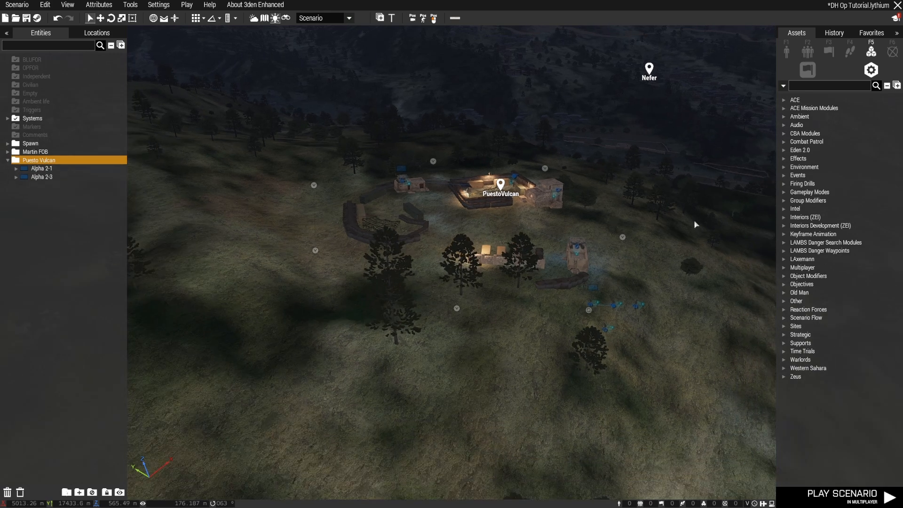
Try placing a BLUFOR LDF (Arid) Anti-armor Team on the slope beyond PuestoVulcan and undo the placement
key(F2)
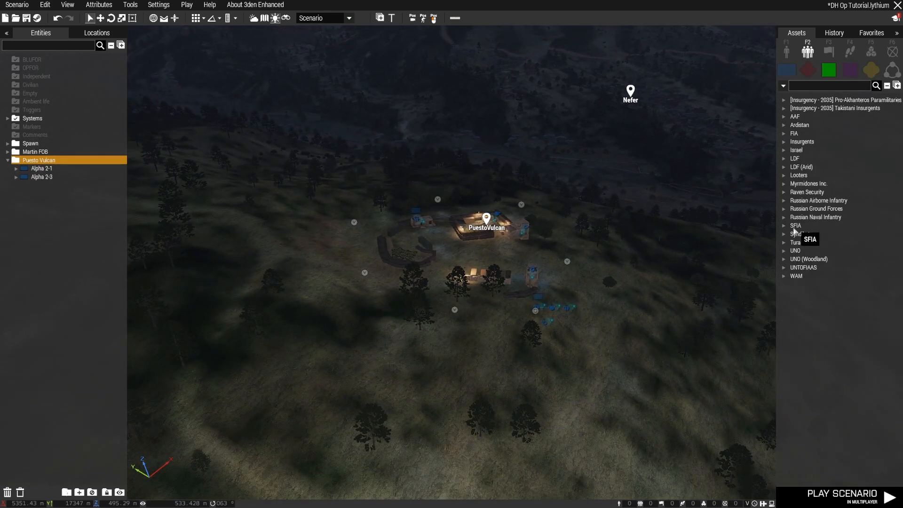
key(F1)
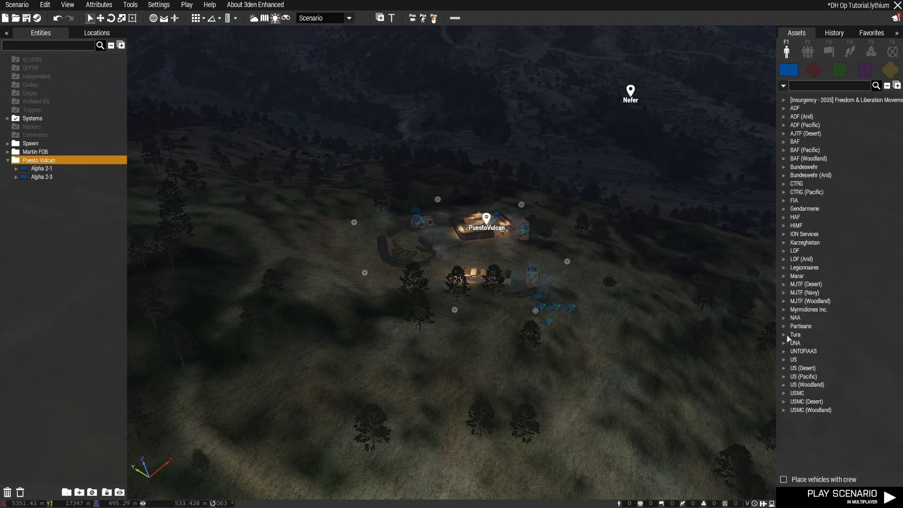
click(787, 328)
click(794, 360)
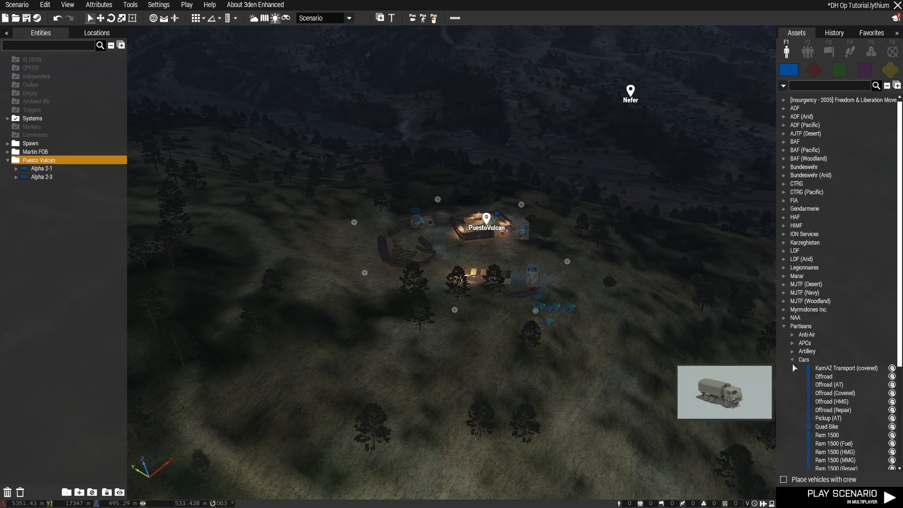
key(F2)
click(784, 260)
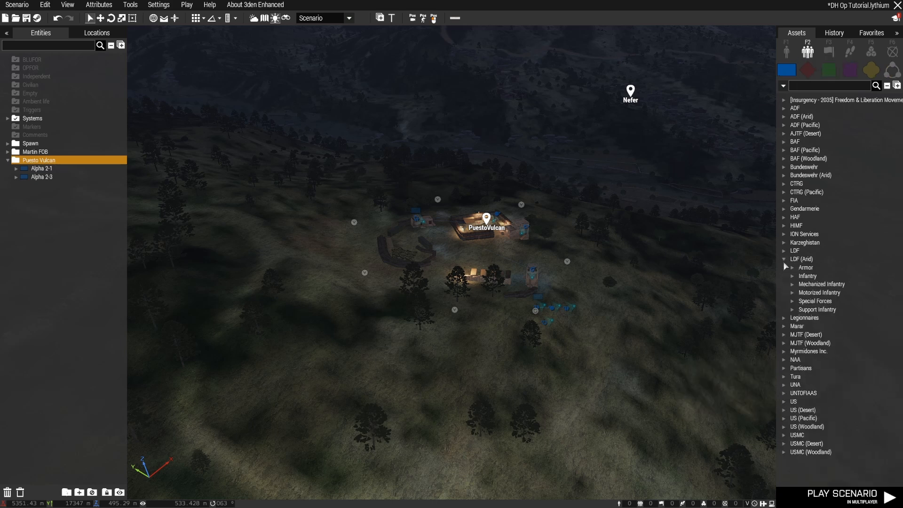
click(793, 278)
click(834, 292)
click(682, 197)
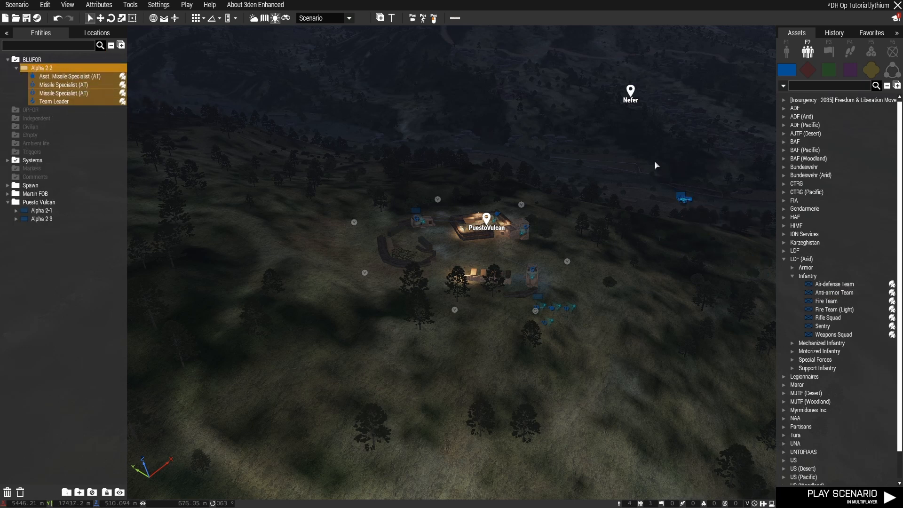
key(ctrl+z)
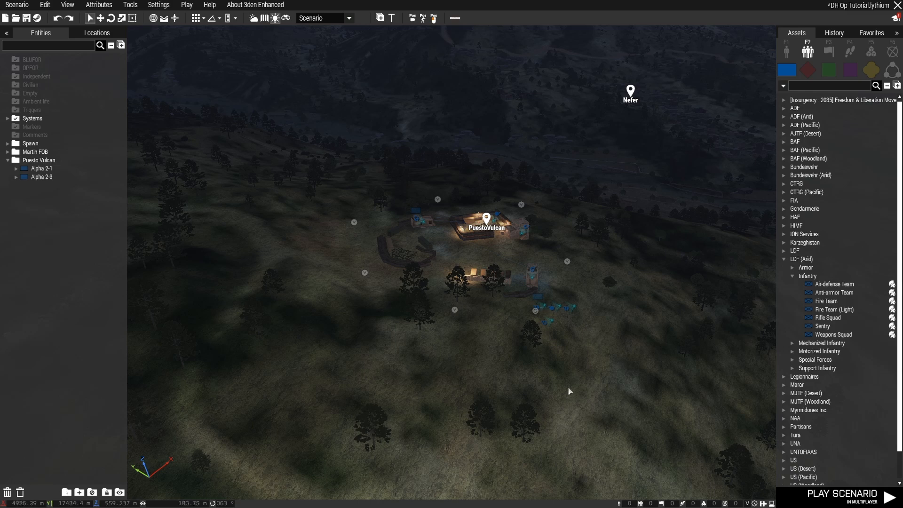
Go back to MartinFob and examine its guard positions, patrol waypoints and helipad from several sides
right_drag(569, 391, 600, 391)
key(w)
key(w)
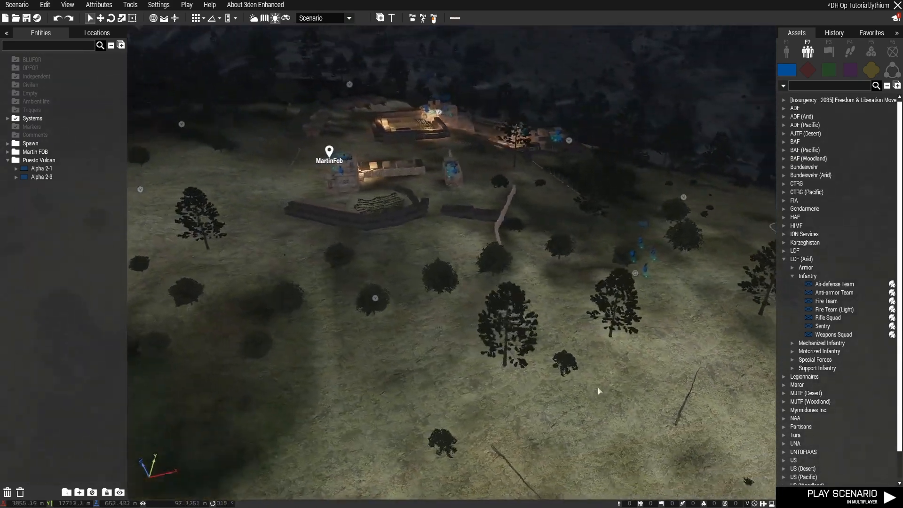
right_drag(481, 383, 577, 376)
scroll(577, 376, down, 5)
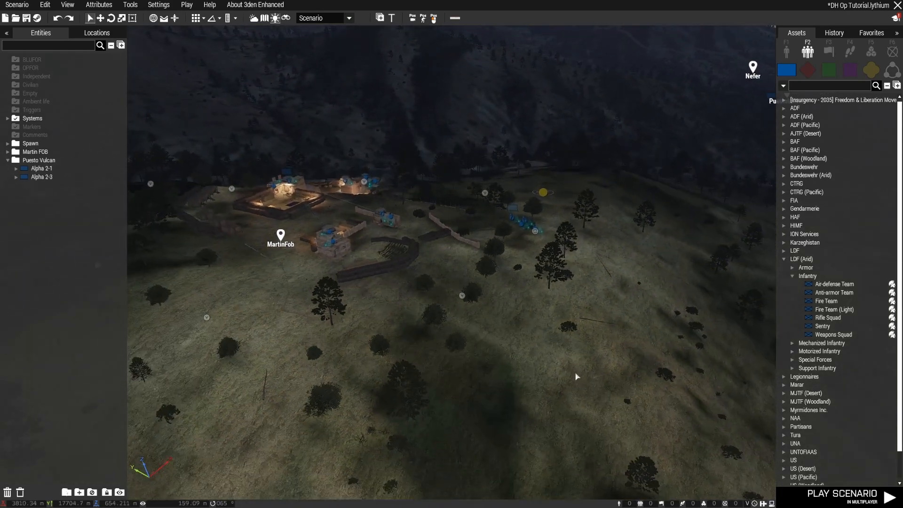
right_drag(577, 376, 622, 373)
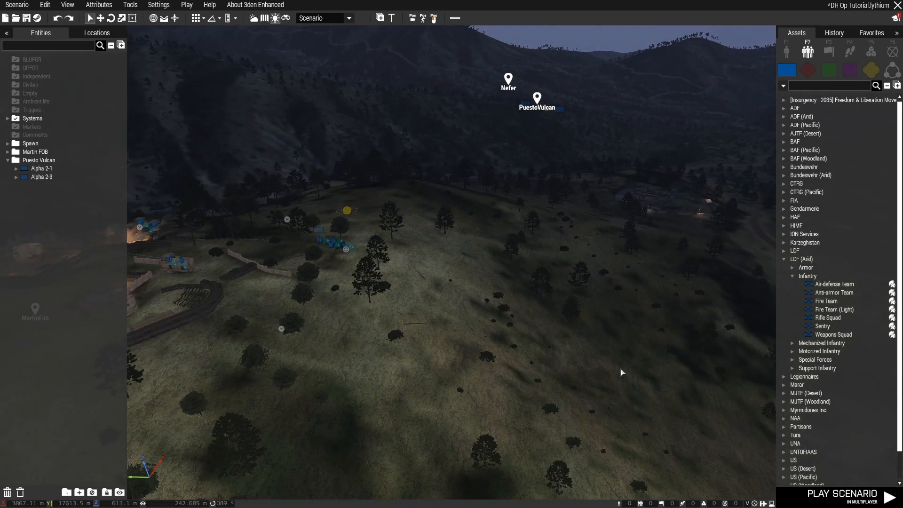
key(a)
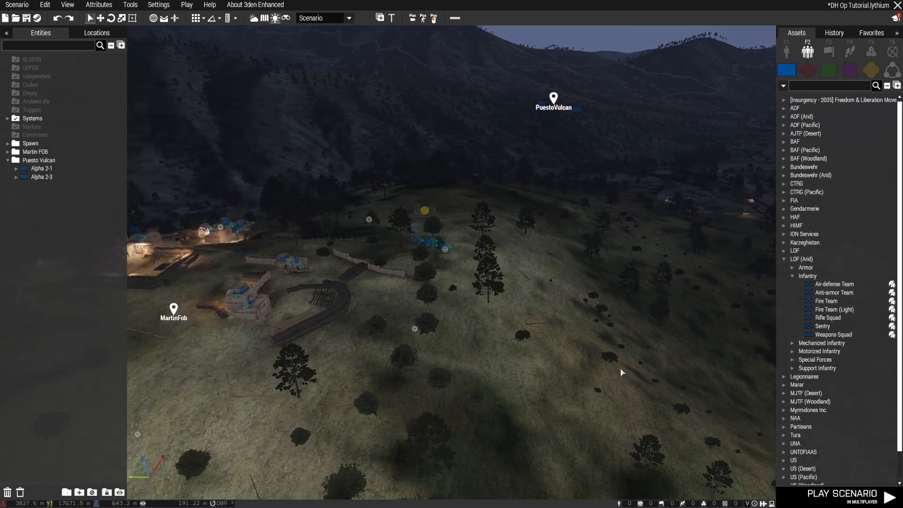
key(w)
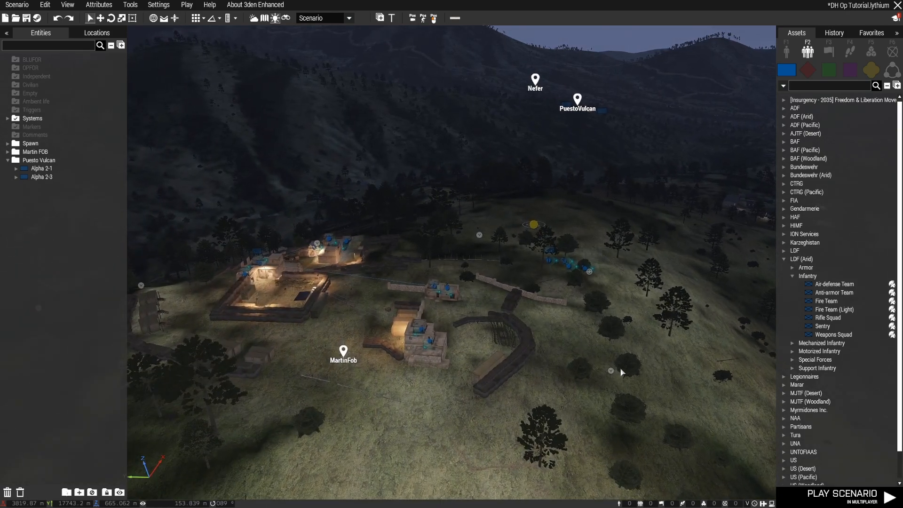
key(s)
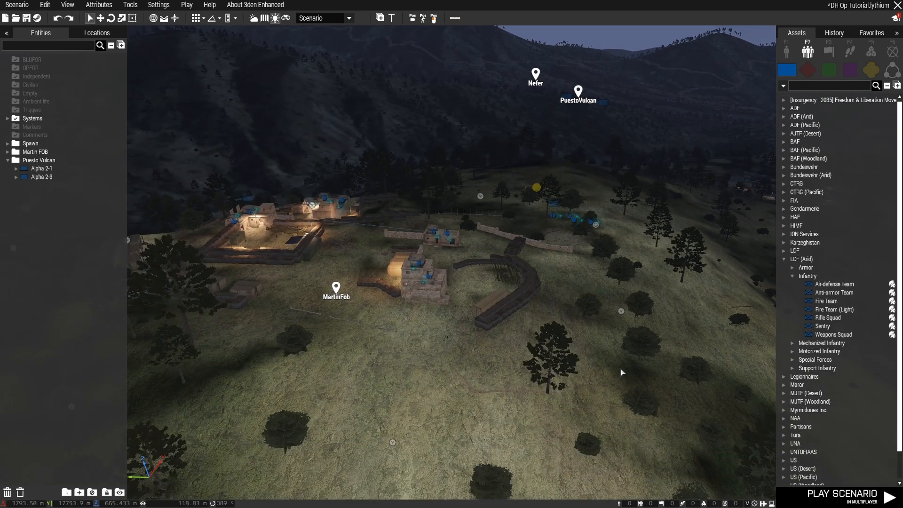
click(783, 259)
key(s)
right_drag(504, 351, 561, 360)
key(a)
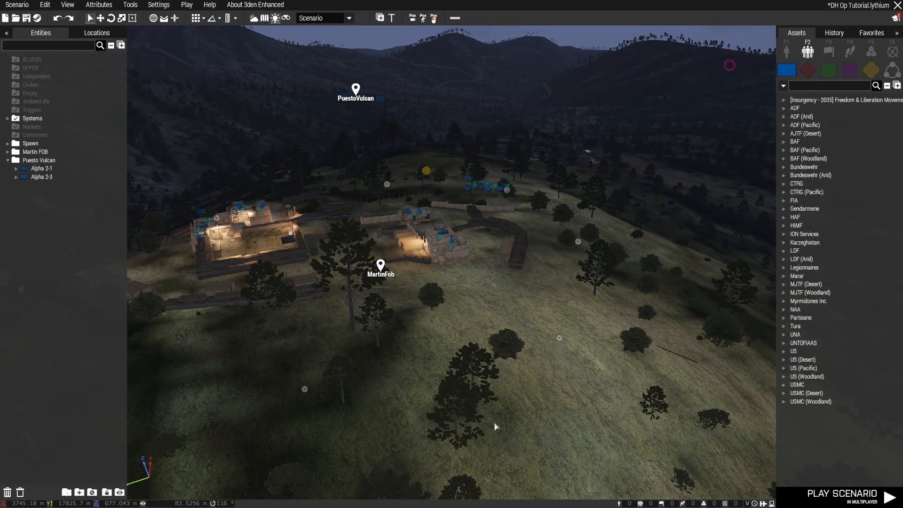
right_drag(495, 423, 476, 425)
key(s)
key(w)
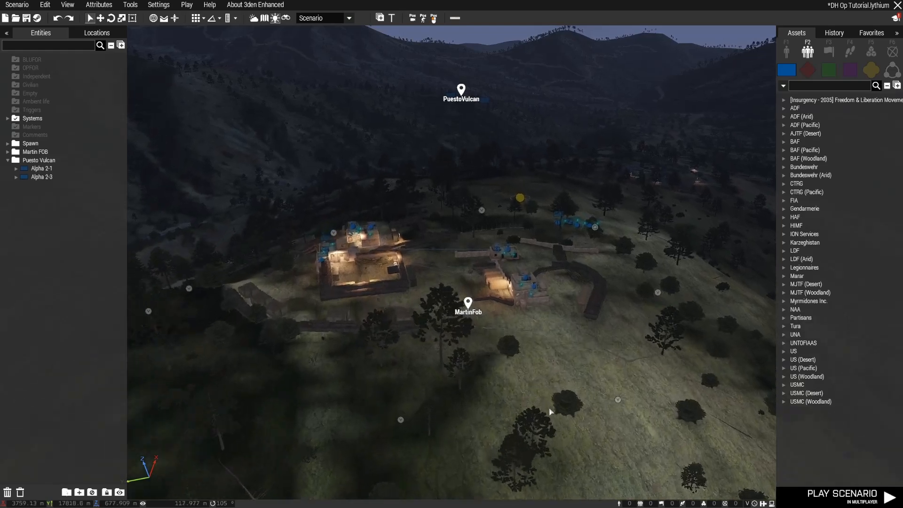
right_drag(551, 410, 520, 425)
key(w)
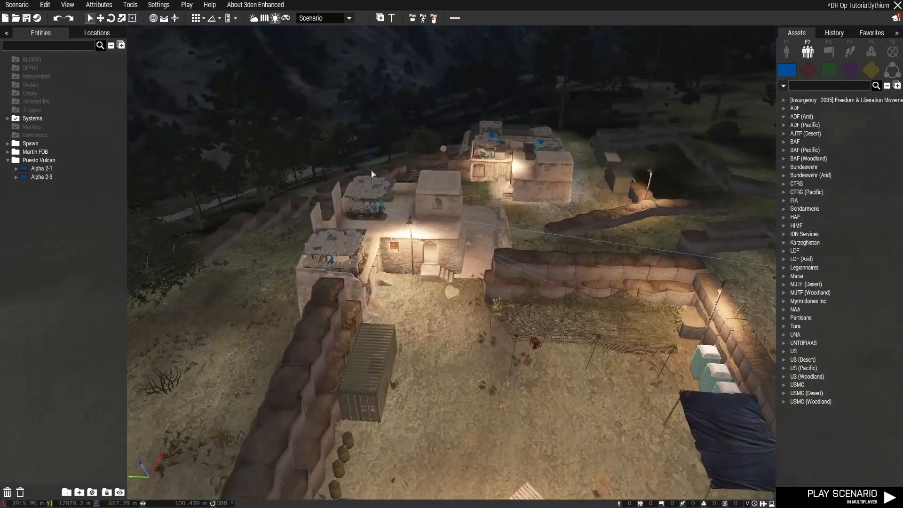
Return to the main base and inspect the UH-80 Sea Hawk on its helipad up close
key(s)
mouse_move(479, 352)
right_down()
mouse_move(637, 336)
mouse_move(534, 347)
mouse_move(482, 335)
right_up()
key(w)
key(a)
key(s)
key(d)
key(w)
key(d)
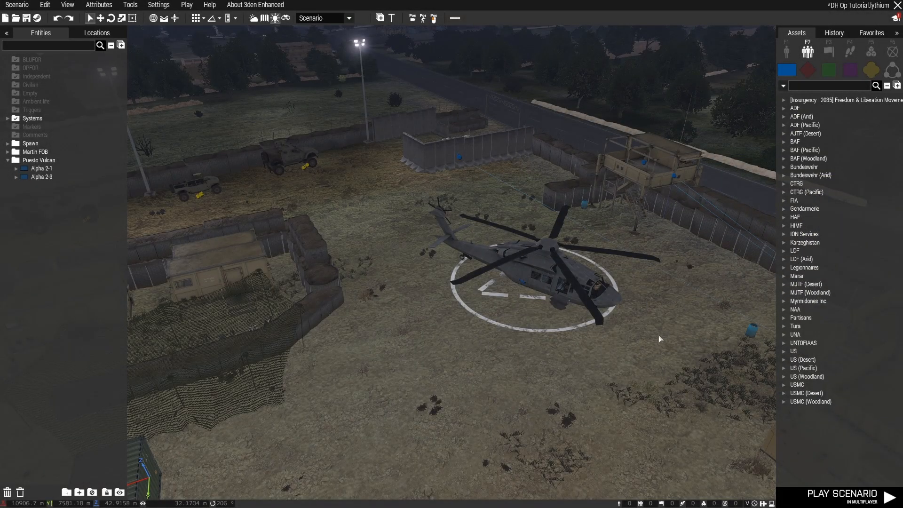
right_drag(500, 383, 656, 367)
key(a)
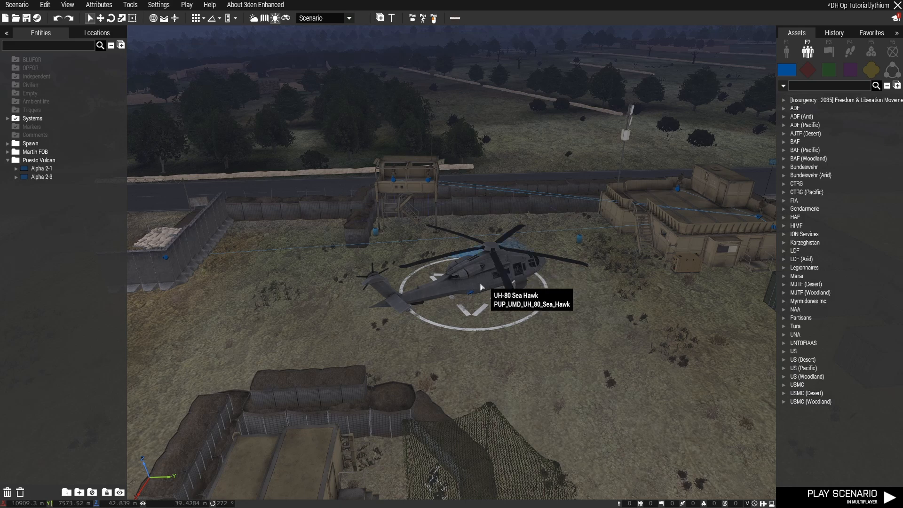
right_drag(464, 371, 435, 370)
scroll(434, 369, up, 3)
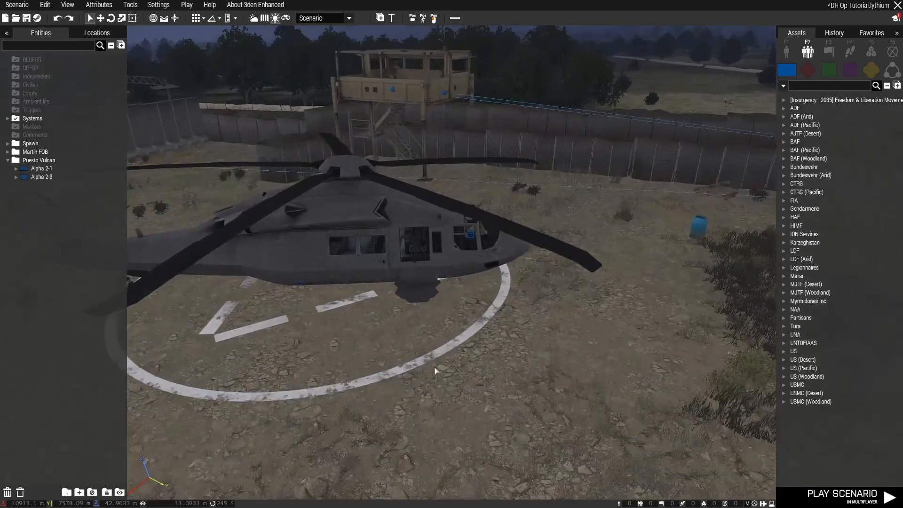
Open the Transport Helo group's attributes, check its Behavior setting and close them
click(310, 274)
scroll(311, 274, down, 3)
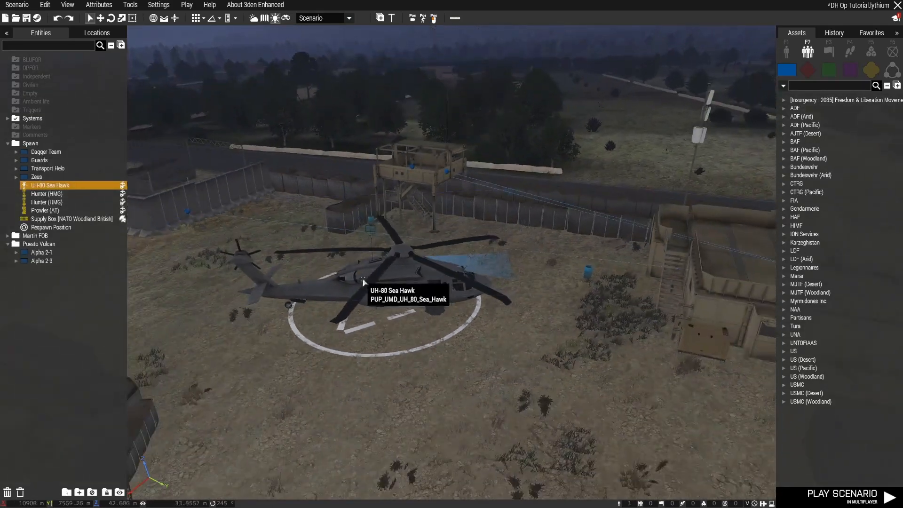
double_click(370, 233)
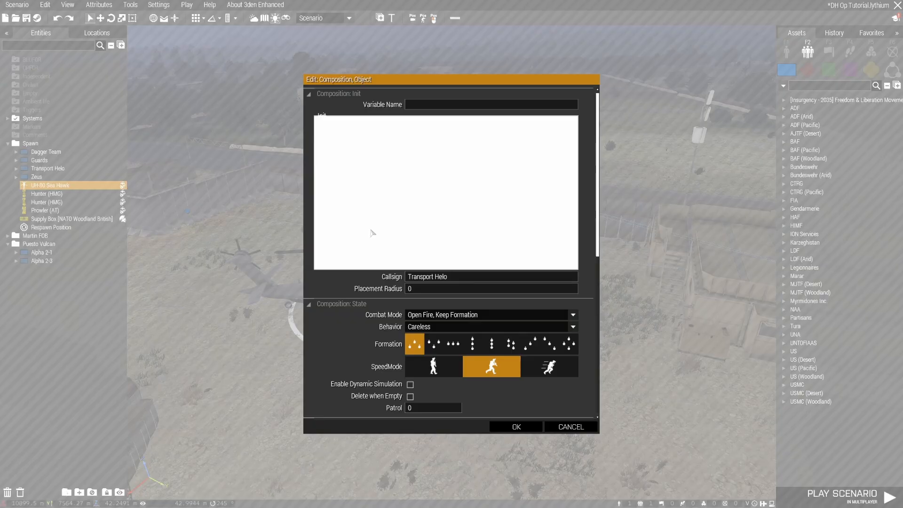
click(452, 327)
click(454, 328)
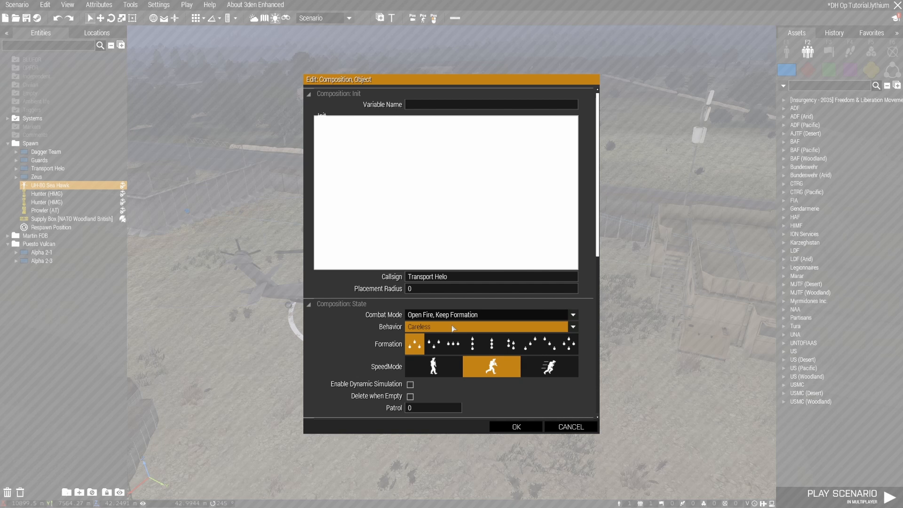
click(514, 429)
Select the Transport Helo group and add a Move waypoint on the ground in front of the helicopter
right_drag(506, 420, 367, 383)
scroll(367, 383, up, 3)
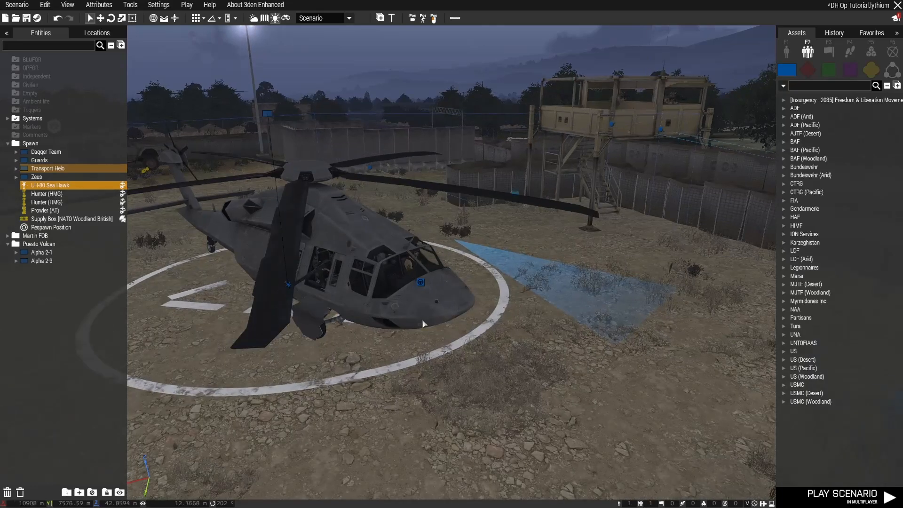
click(16, 169)
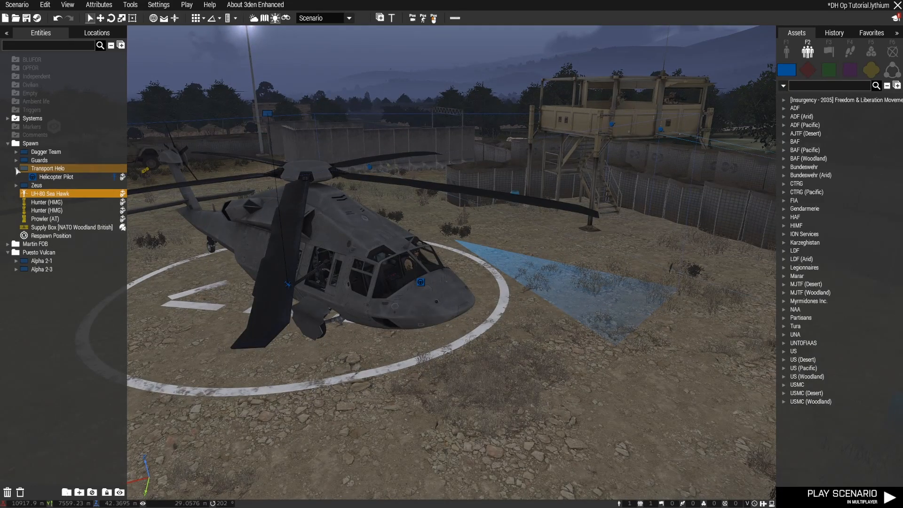
click(66, 178)
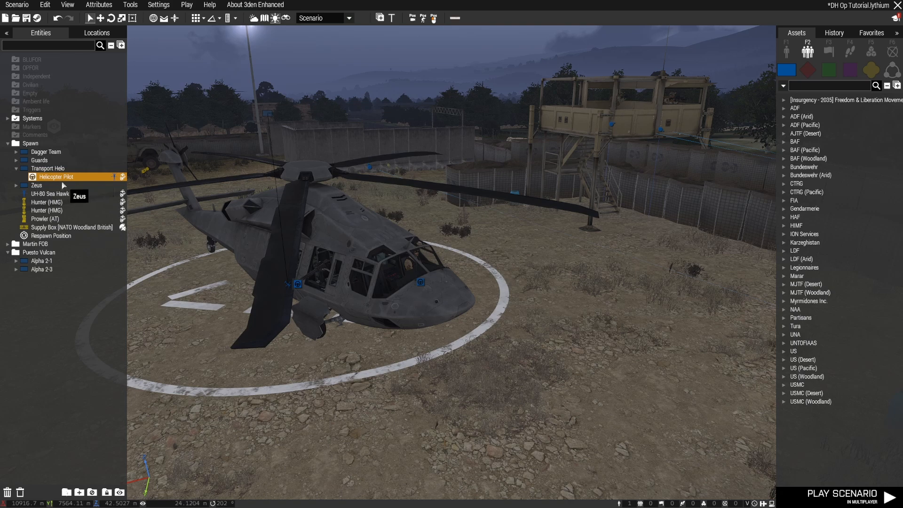
double_click(49, 169)
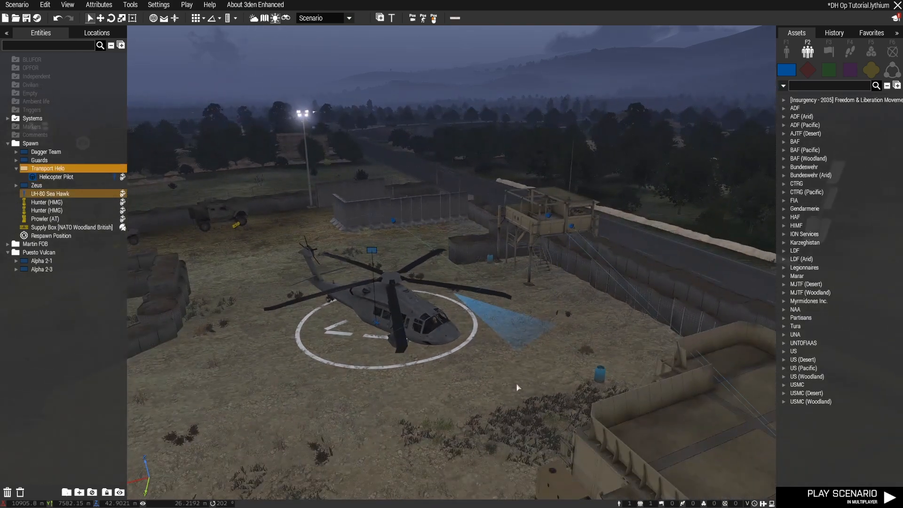
shift+right_click(517, 384)
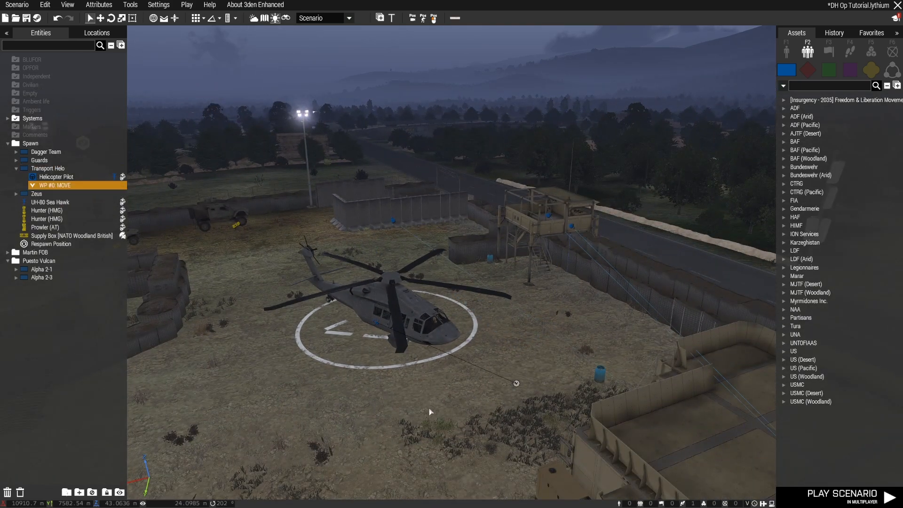
Move the Transport Helo waypoint closer to the Sea Hawk's nose
key(a)
right_drag(429, 410, 584, 429)
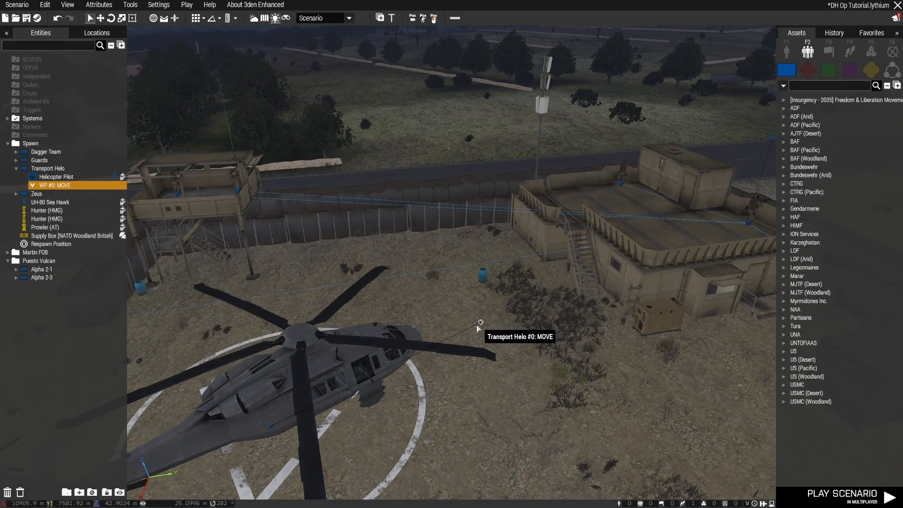
drag(478, 325, 460, 336)
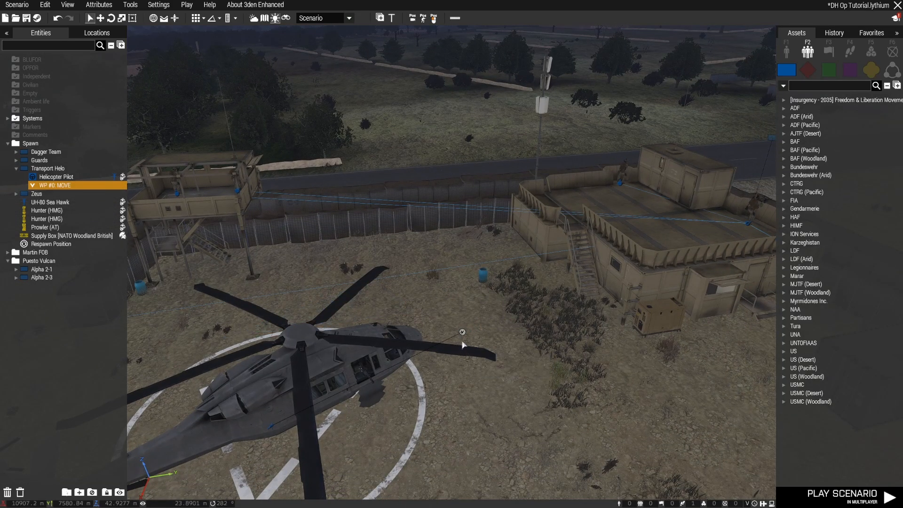
Nudge the Transport Helo's first Move waypoint slightly nearer to the helicopter's nose
mouse_move(462, 332)
mouse_down()
mouse_move(473, 329)
mouse_move(450, 335)
mouse_up()
scroll(452, 336, down, 10)
key(m)
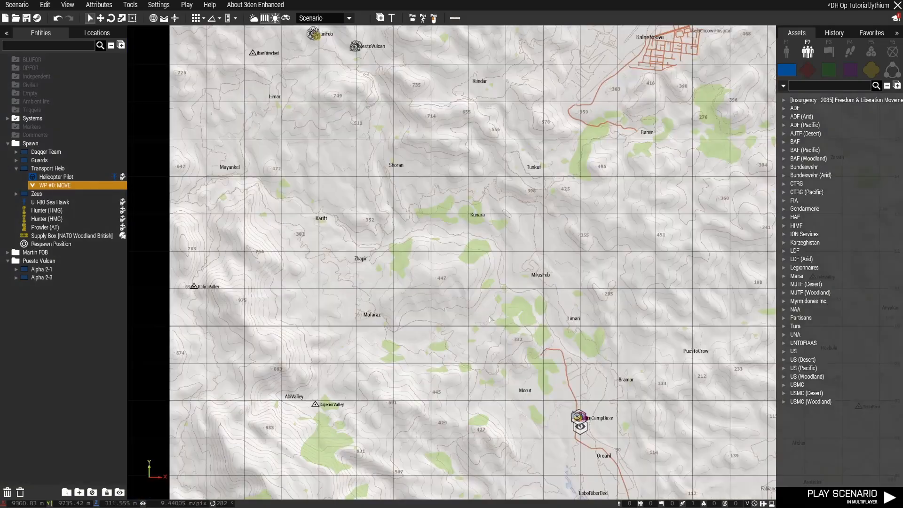
scroll(463, 301, down, 5)
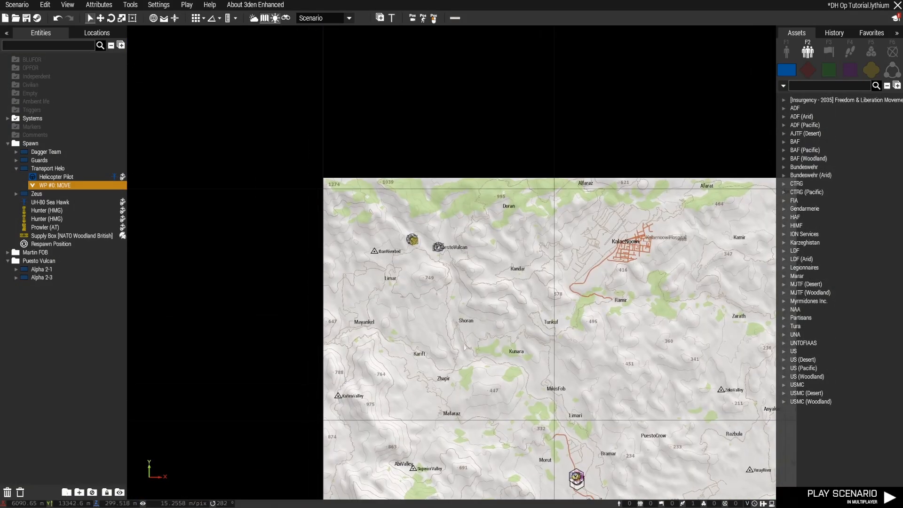
scroll(413, 237, up, 15)
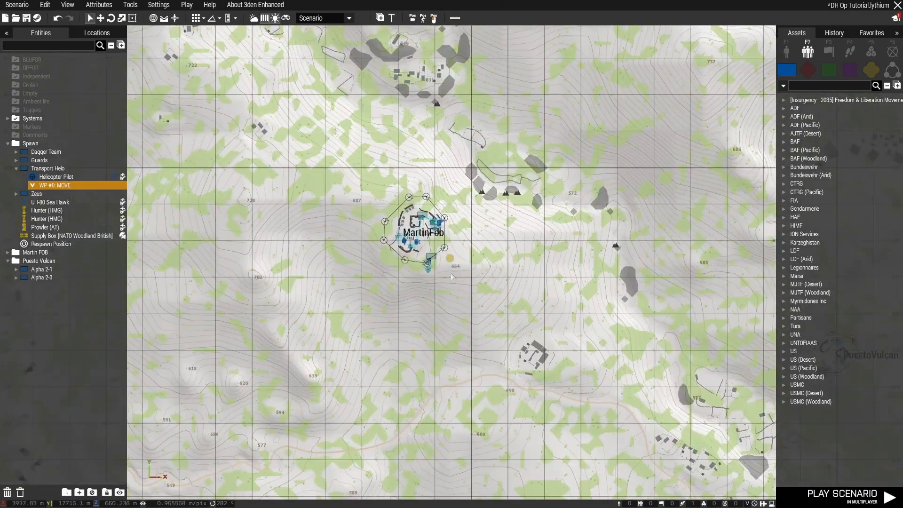
middle_click(451, 277)
key(m)
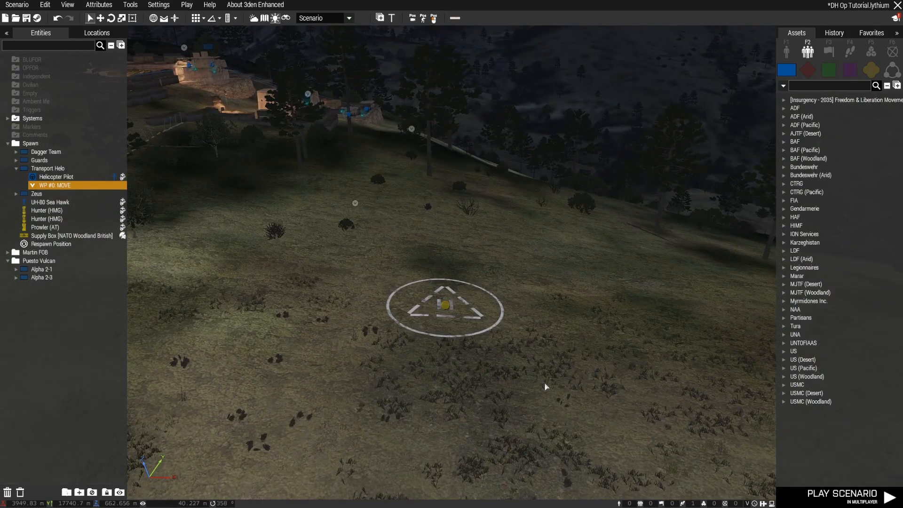
shift+right_click(545, 385)
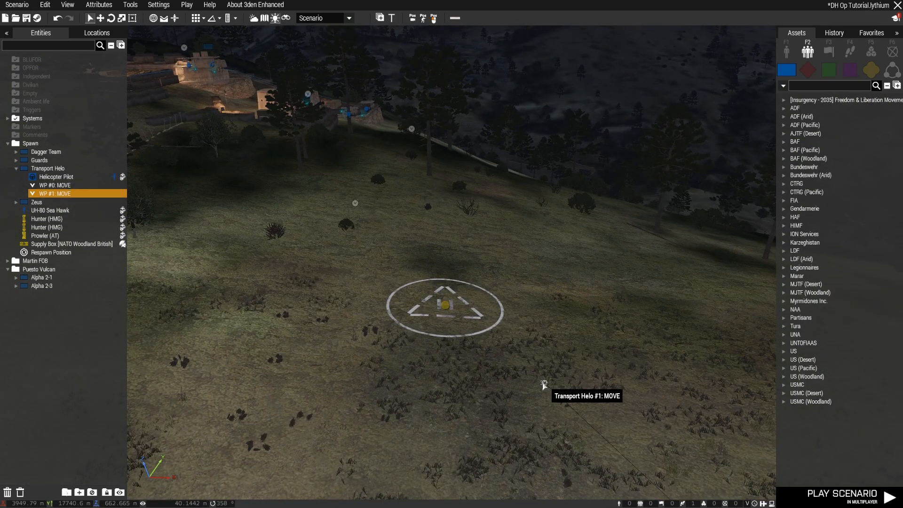
drag(545, 384, 453, 306)
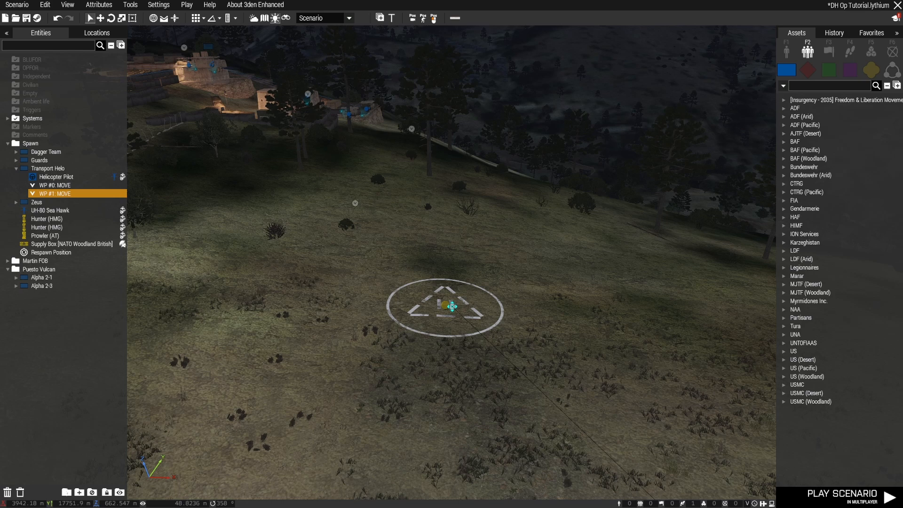
key(m)
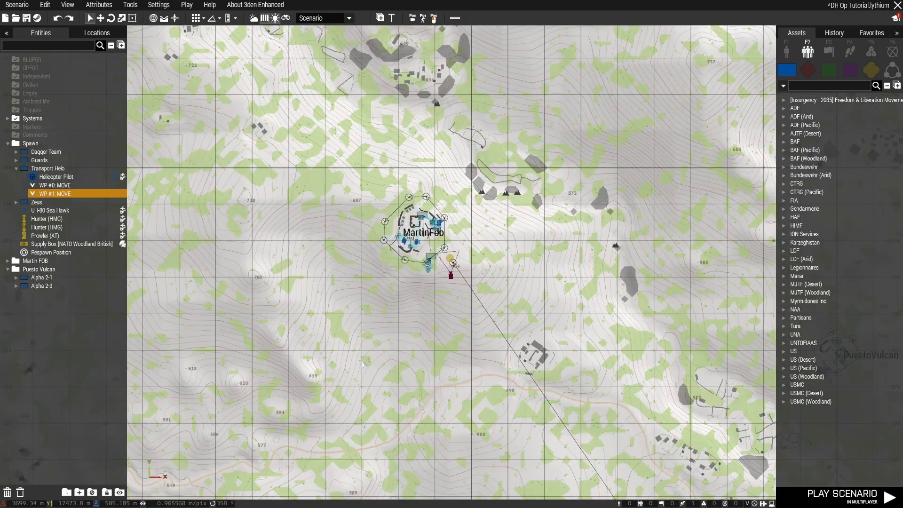
key(ctrl+z)
key(ctrl+z)
Add a second Move waypoint for the Transport Helo west of the main base and adjust its Z position
scroll(362, 367, down, 1)
scroll(361, 367, down, 4)
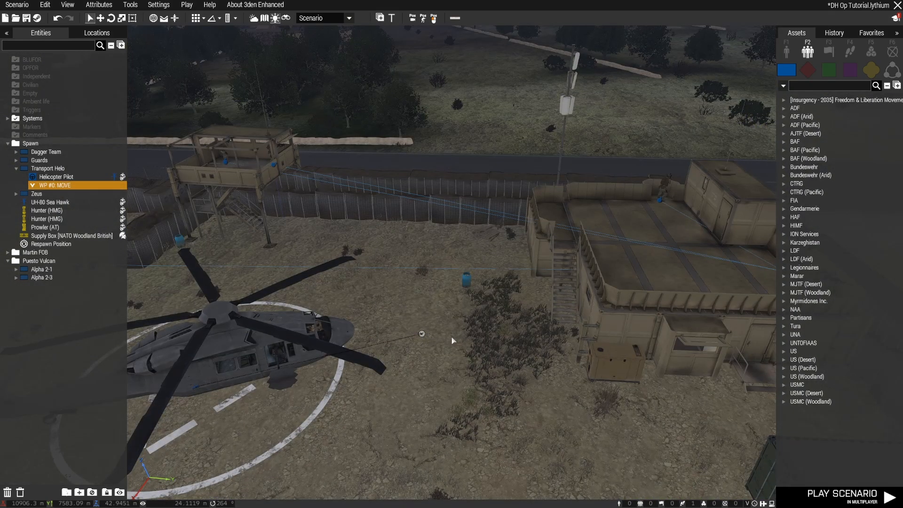
key(m)
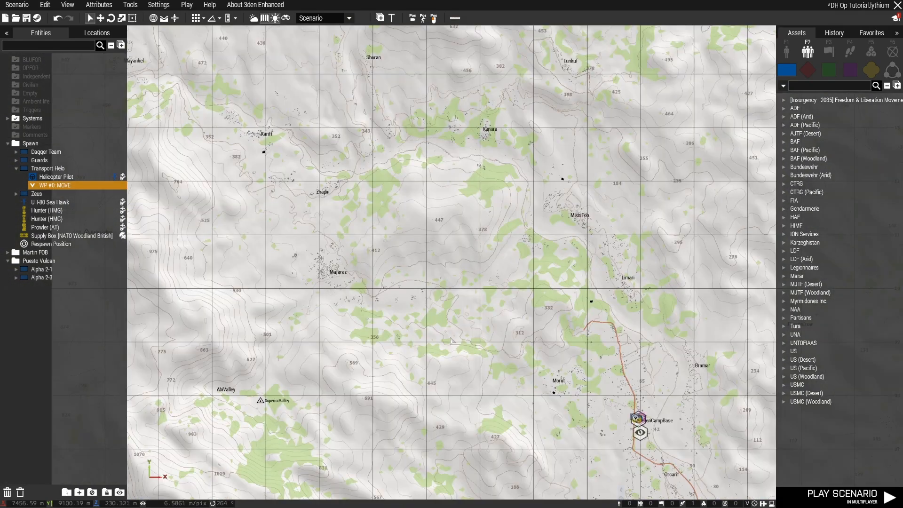
scroll(453, 340, down, 4)
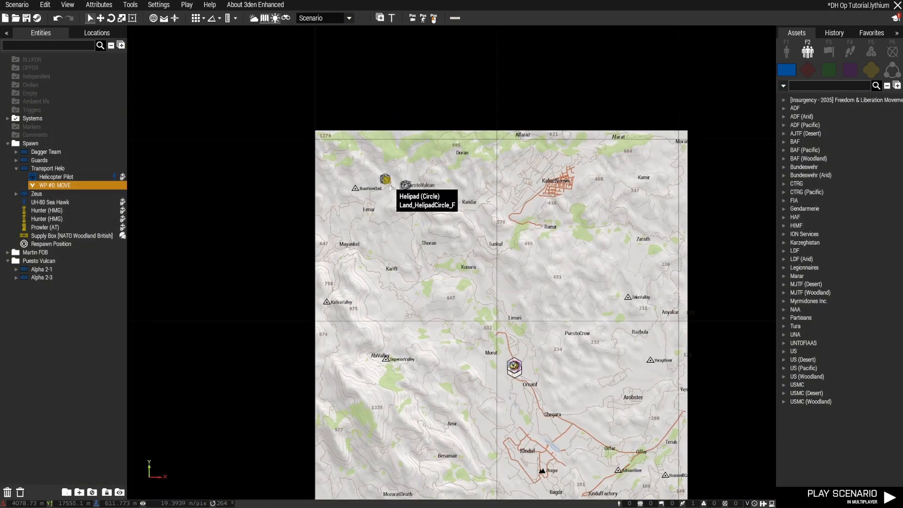
scroll(470, 398, up, 5)
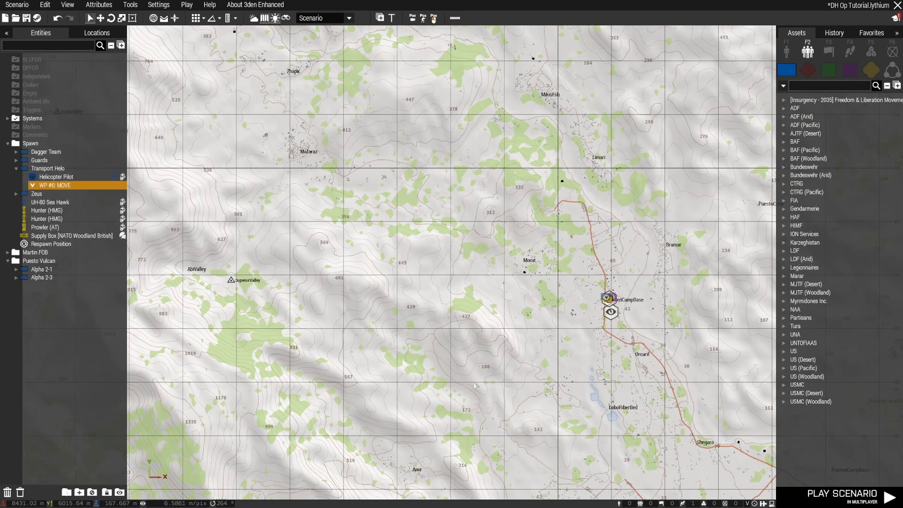
shift+right_click(437, 303)
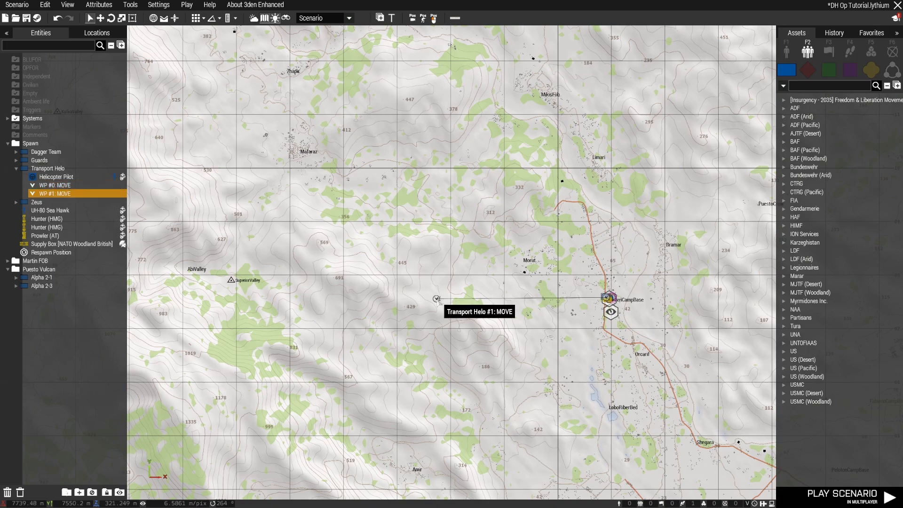
double_click(437, 303)
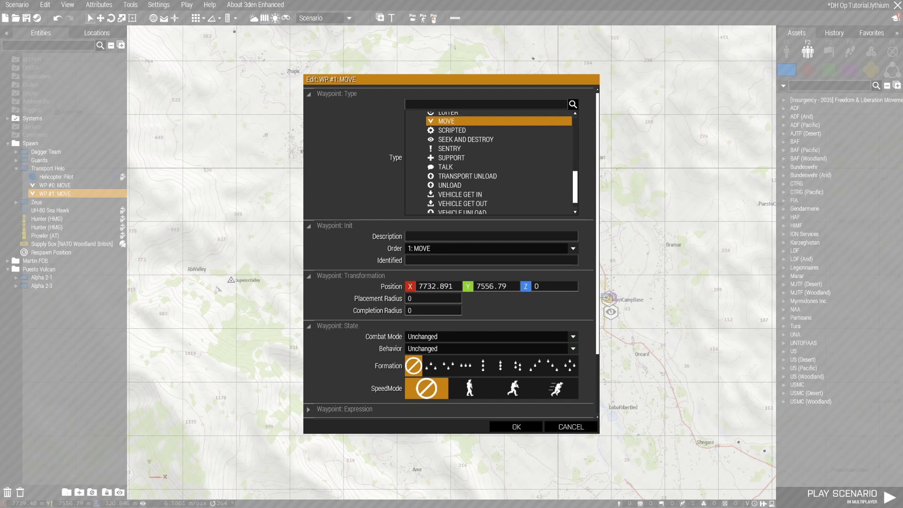
drag(555, 290, 524, 291)
click(517, 427)
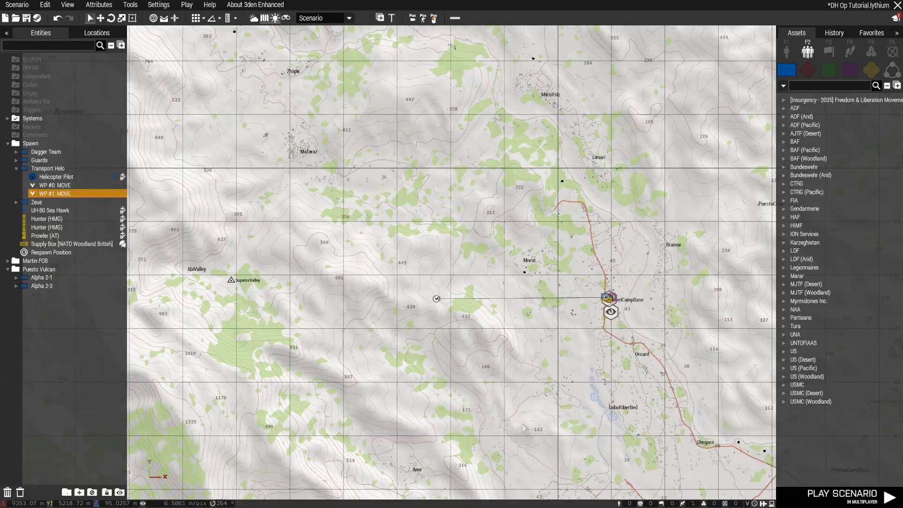
Add a third Move waypoint for the Transport Helo farther north, south of Shoran and west of Kunara, and fine-tune its location
right_drag(389, 325, 450, 379)
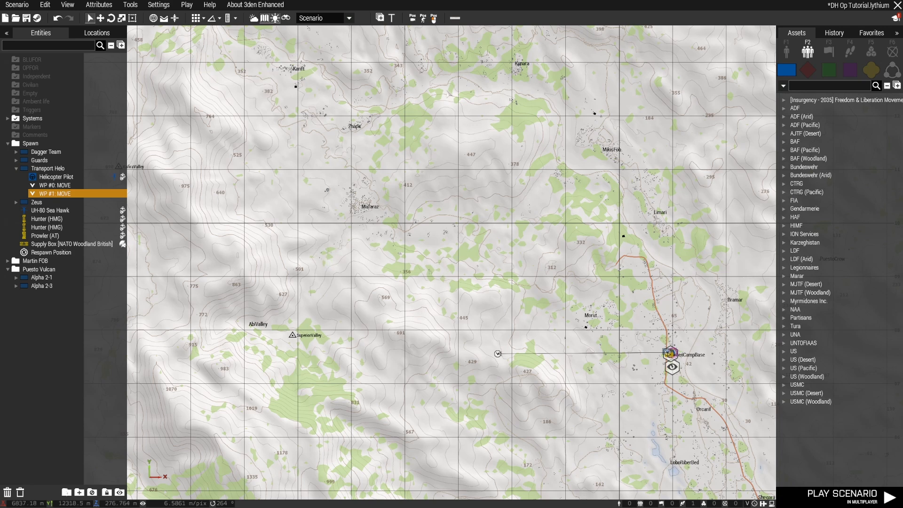
shift+right_click(439, 50)
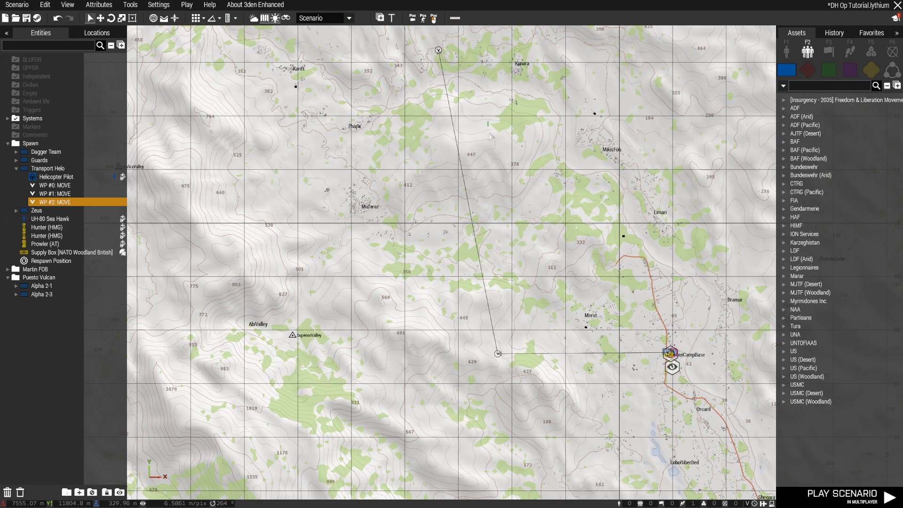
drag(490, 134, 503, 172)
right_drag(473, 100, 519, 352)
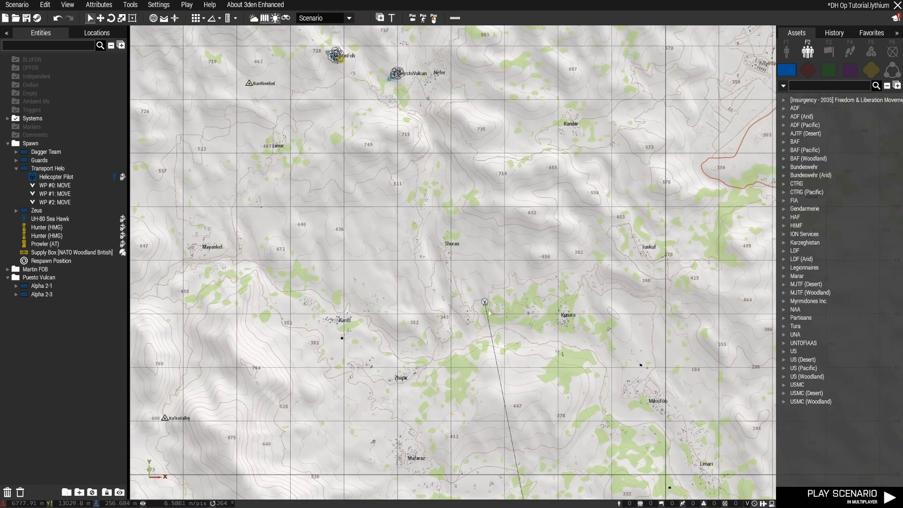
drag(484, 303, 472, 305)
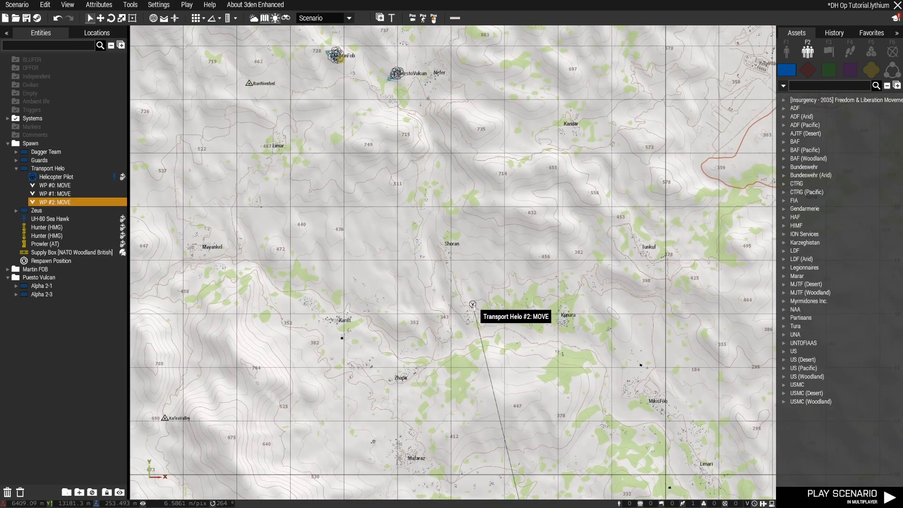
Set the Z position of the waypoint near Shoran to 200
double_click(473, 304)
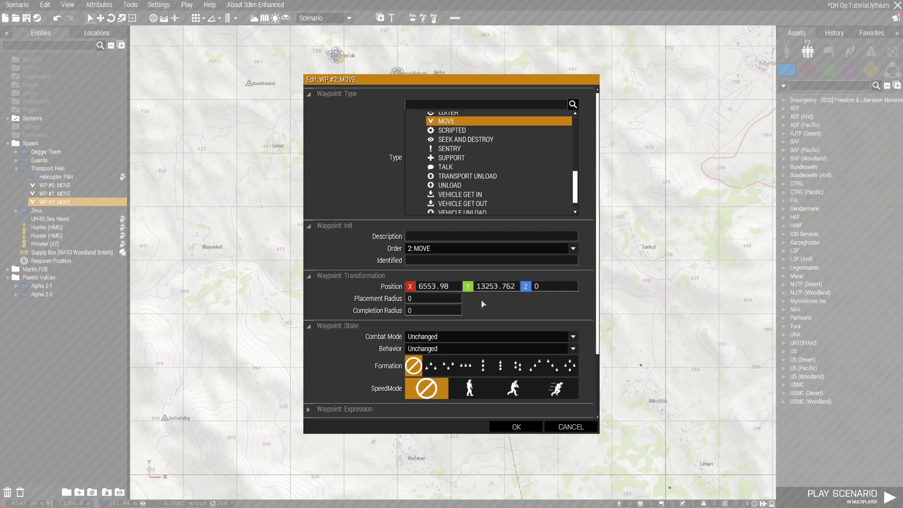
click(549, 292)
text(200)
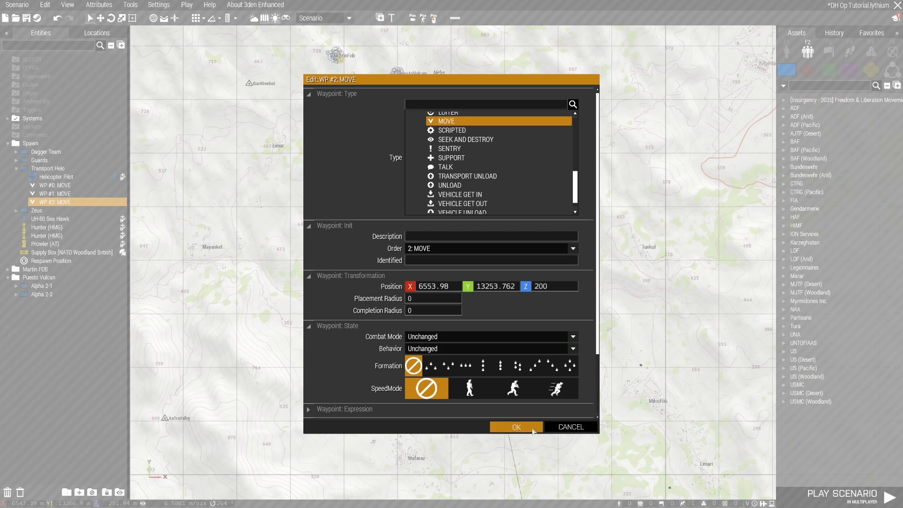
click(516, 426)
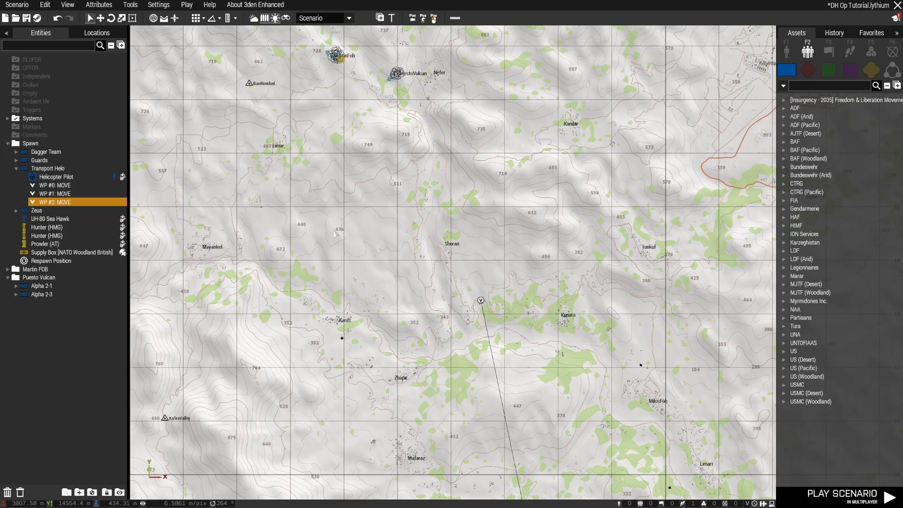
Add a fourth Move waypoint for the Transport Helo west of Limar and raise its Z position above the ground
shift+right_click(197, 152)
double_click(197, 152)
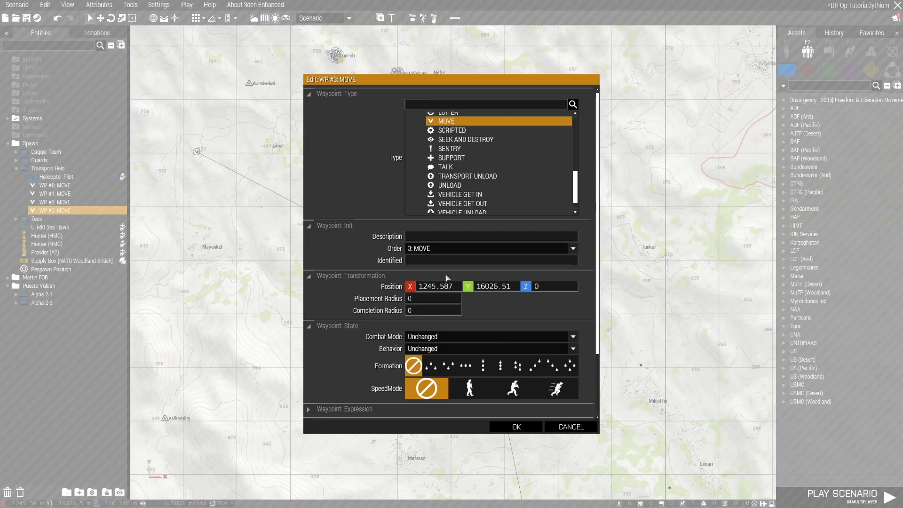
double_click(546, 292)
text(200)
key(Return)
Add a fifth Transport Helo waypoint and place it on the circular helipad beside Martin FOB
scroll(375, 221, up, 5)
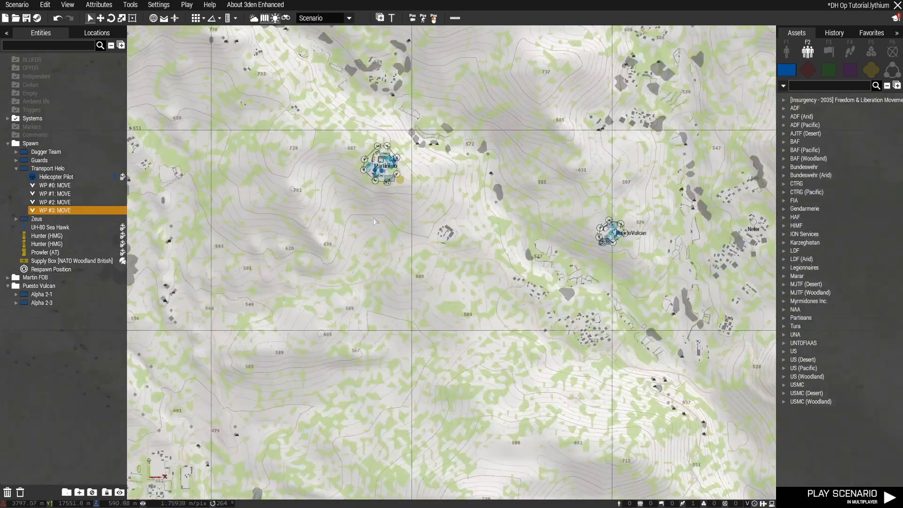
scroll(374, 219, up, 2)
shift+right_click(419, 157)
drag(418, 155, 423, 149)
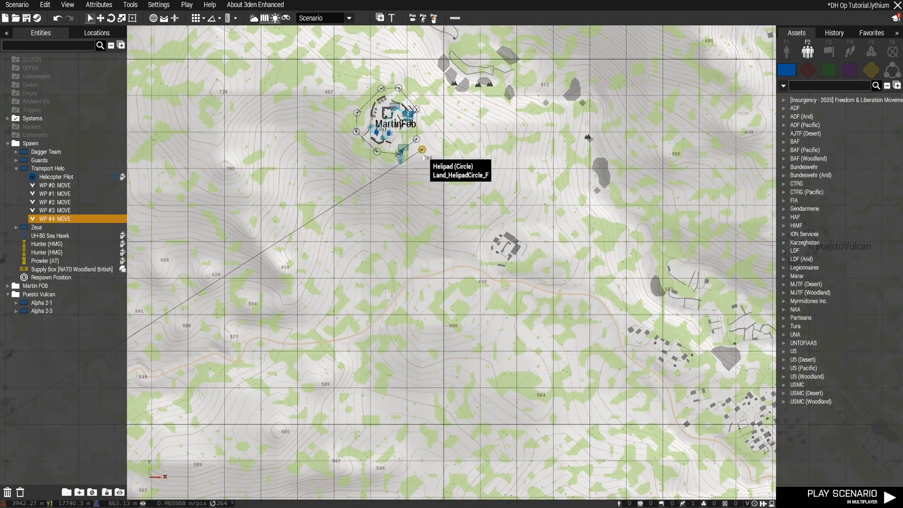
key(m)
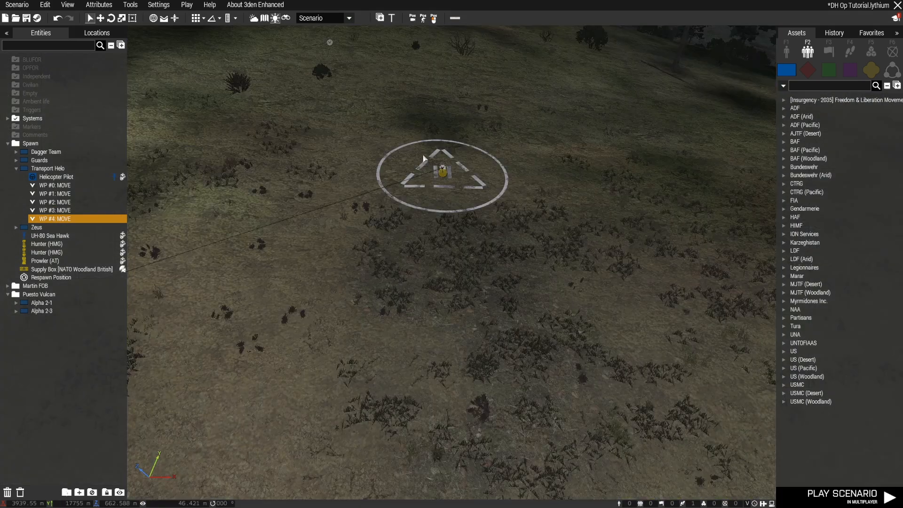
Set the Martin FOB helipad waypoint's Z position to 0 and its type to Transport Unload
double_click(442, 172)
drag(548, 289, 514, 289)
text(0)
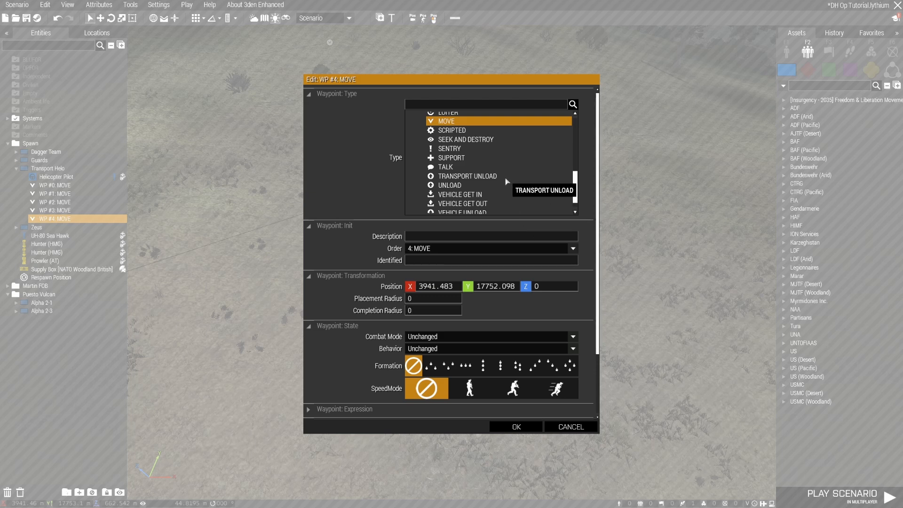
scroll(507, 183, up, 3)
scroll(508, 183, up, 4)
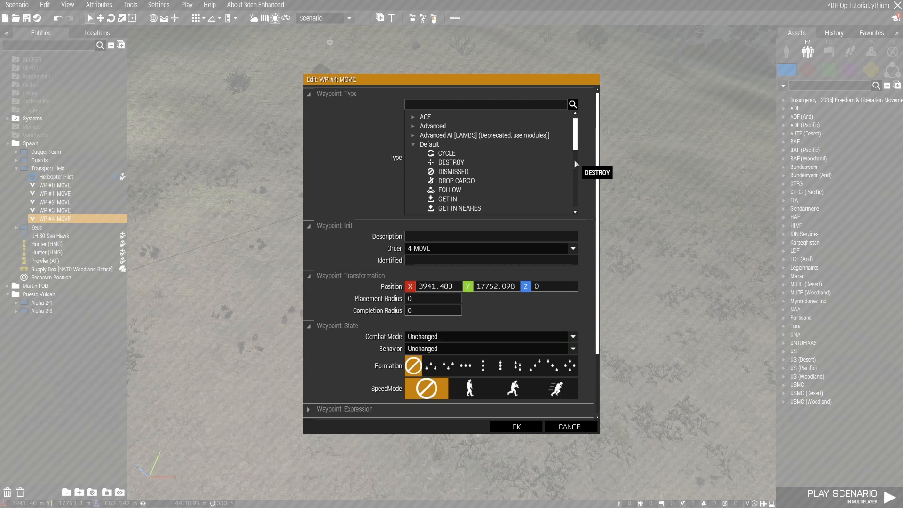
scroll(505, 163, down, 1)
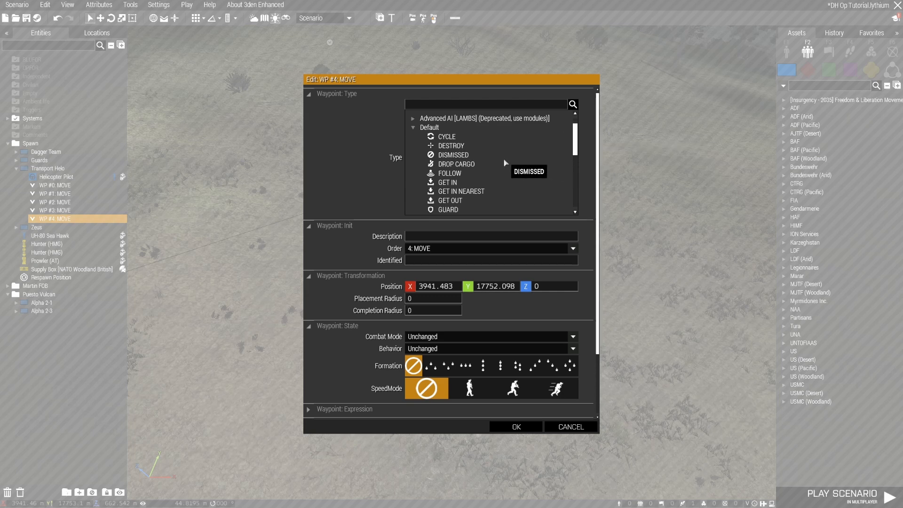
scroll(505, 163, down, 1)
scroll(506, 163, down, 1)
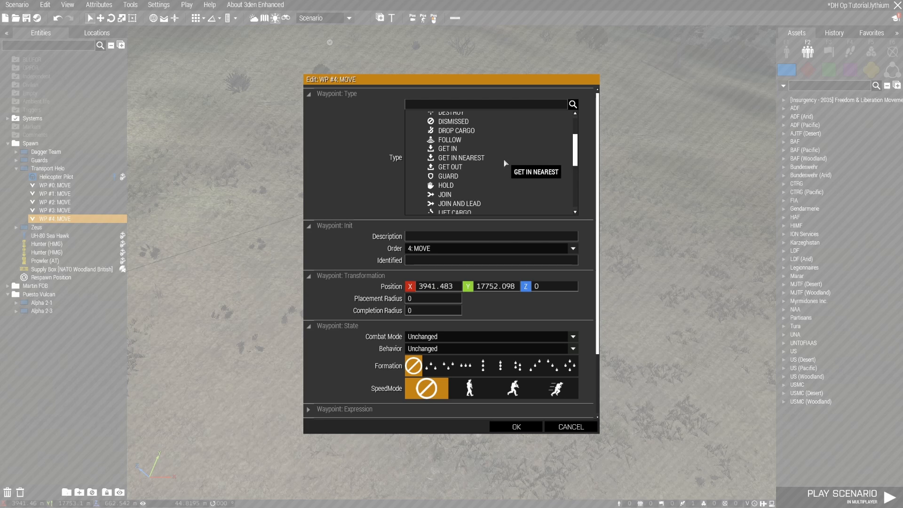
scroll(505, 162, down, 3)
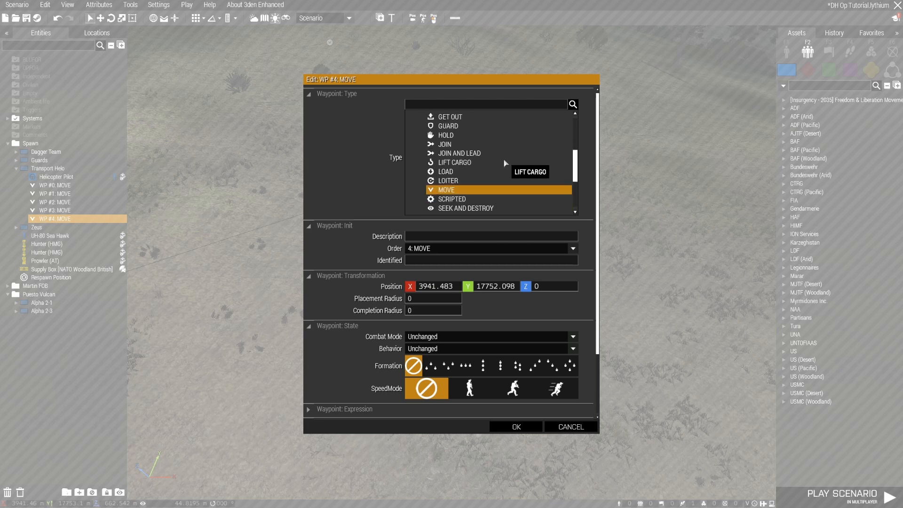
scroll(497, 170, down, 2)
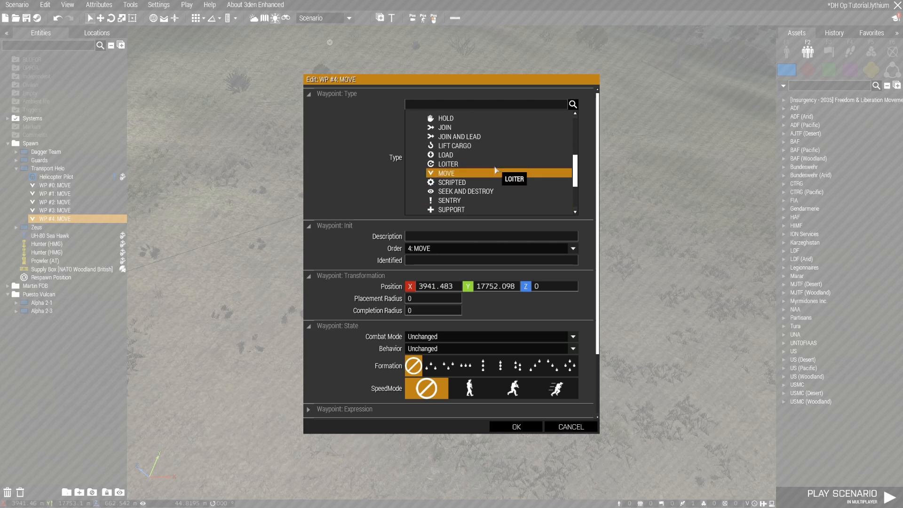
scroll(497, 170, down, 2)
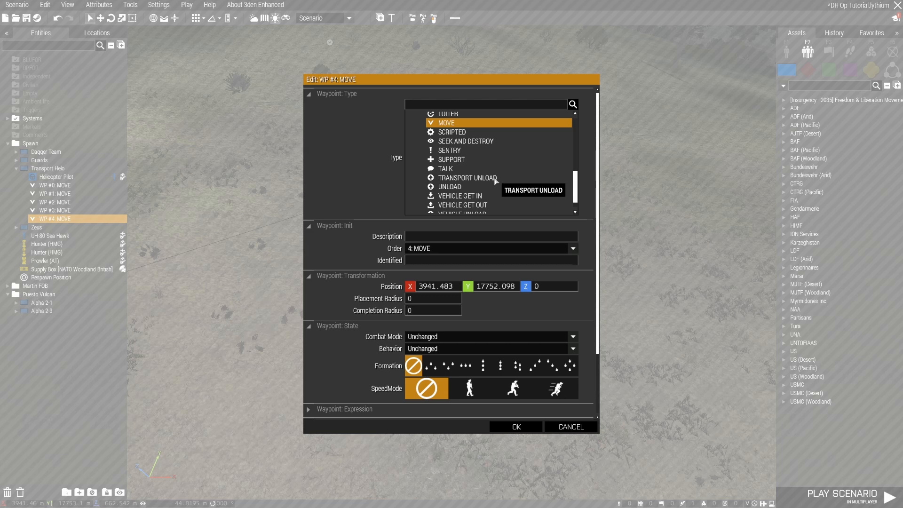
click(497, 181)
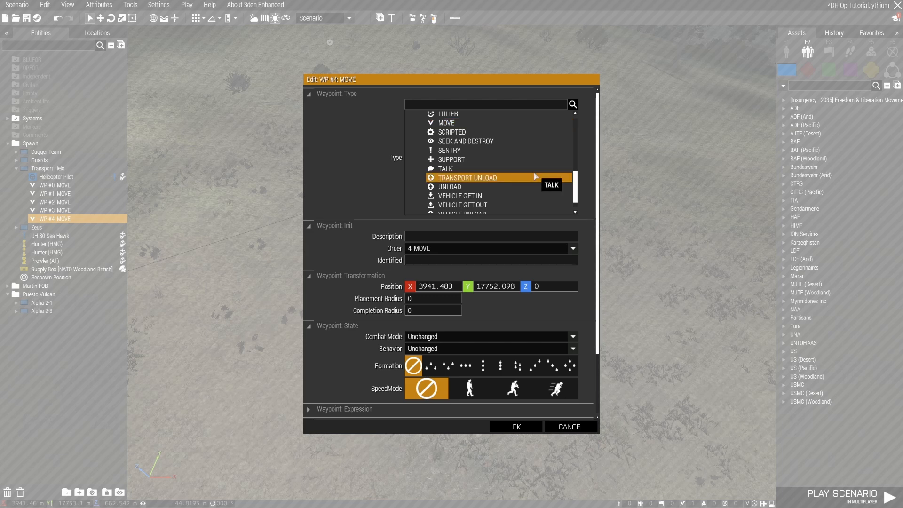
scroll(536, 176, down, 2)
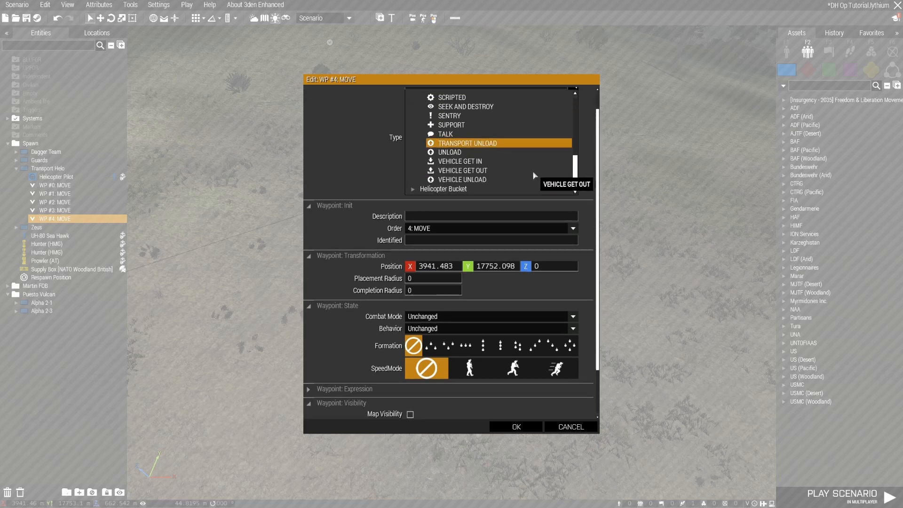
click(517, 427)
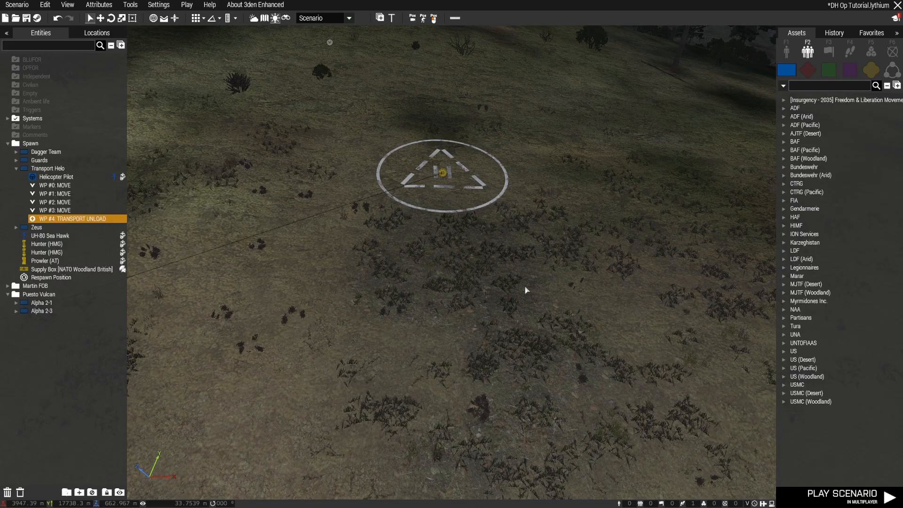
Examine the helipad beside Martin FOB and its surroundings for trees along the helicopter's approach
right_drag(558, 284, 363, 260)
key(d)
key(z)
key(w)
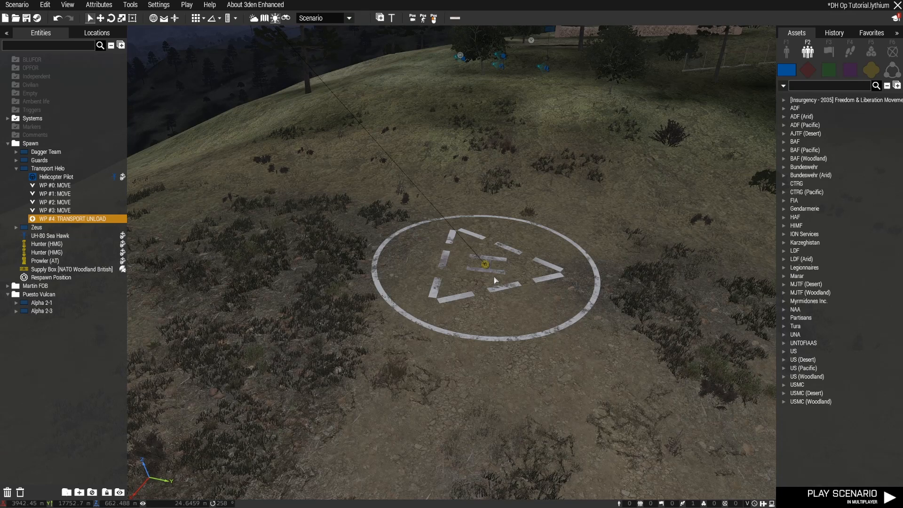
right_drag(541, 382, 527, 335)
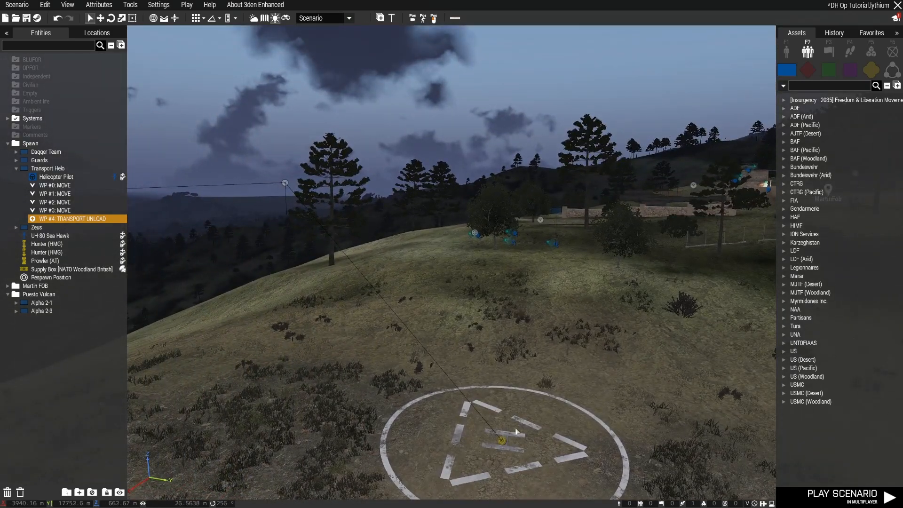
right_drag(451, 373, 513, 394)
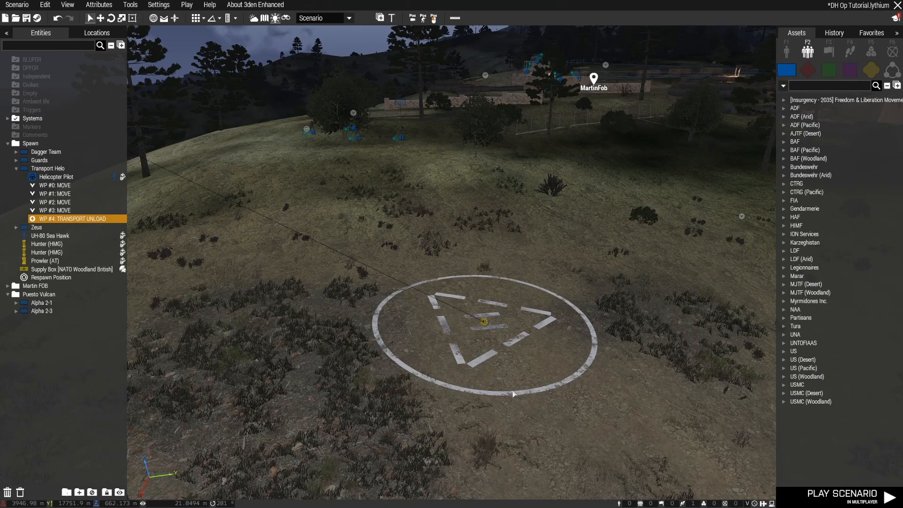
key(a)
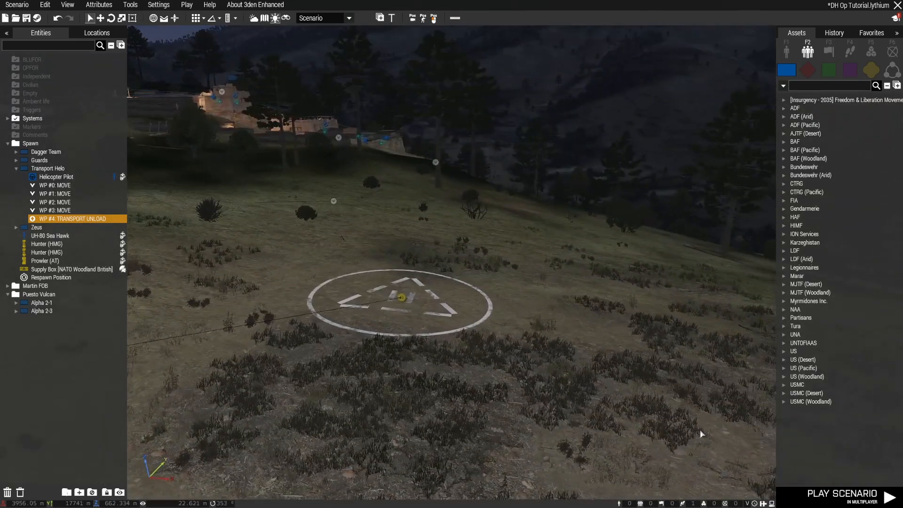
key(s)
right_drag(700, 431, 614, 423)
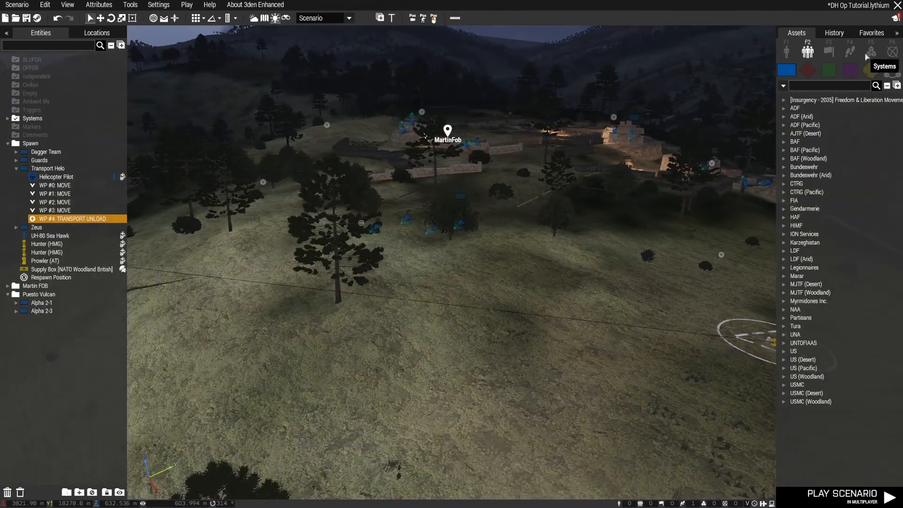
Find the Hide Terrain Objects module and place it at the base of the tree near the Martin FOB helipad
key(F5)
click(822, 86)
text(hide)
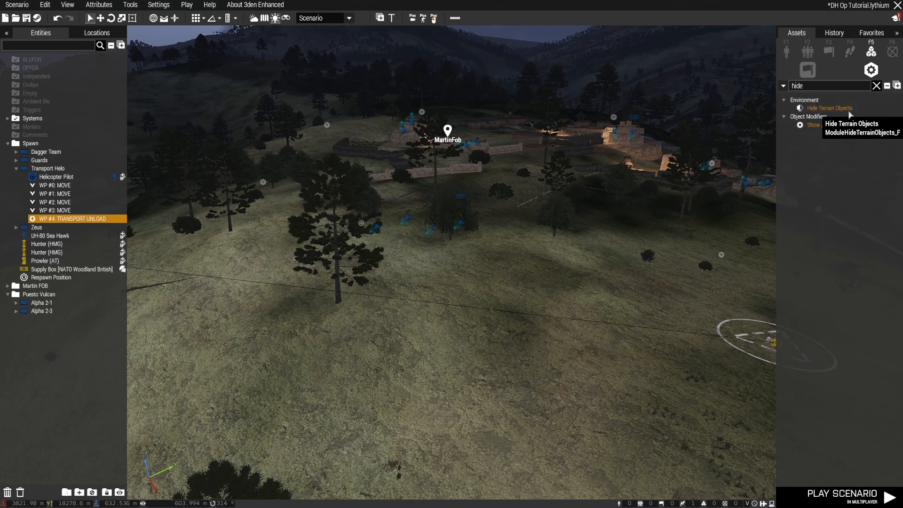
click(850, 112)
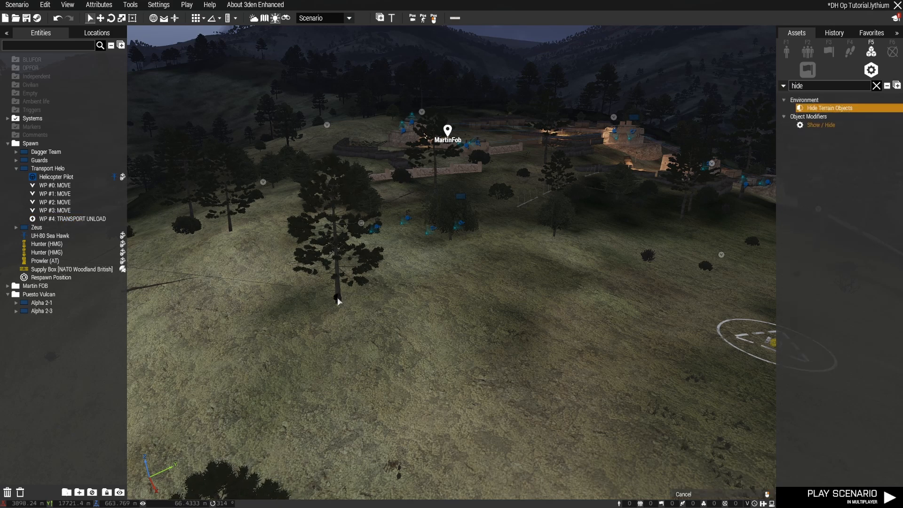
click(337, 298)
mouse_move(419, 340)
right_down()
mouse_move(541, 358)
mouse_move(318, 347)
mouse_move(235, 268)
right_up()
Inspect the Transport Helo's approach path from the Limar side to its unload waypoint at Martin FOB
click(66, 194)
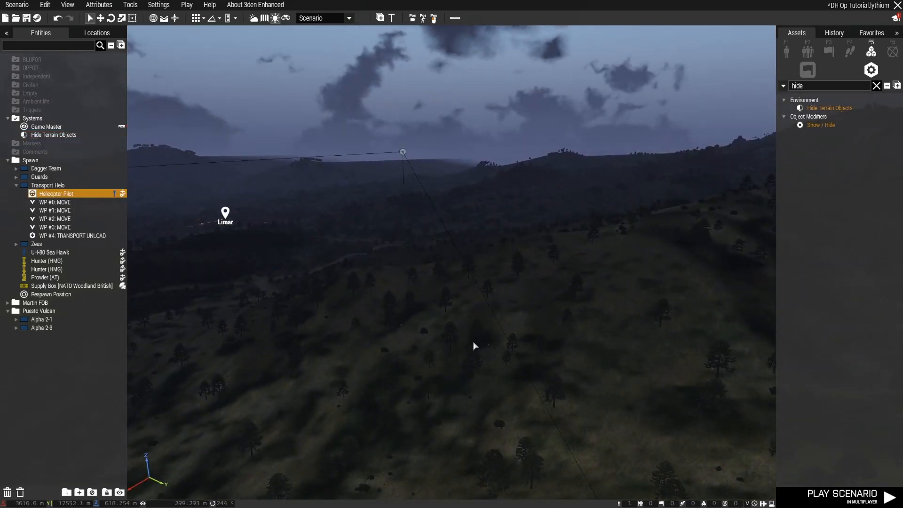
mouse_move(473, 346)
right_down()
mouse_move(443, 337)
mouse_move(461, 345)
mouse_move(399, 345)
mouse_move(397, 365)
mouse_move(275, 354)
mouse_move(537, 372)
mouse_move(734, 355)
mouse_move(751, 380)
right_up()
key(w)
key(w)
key(w)
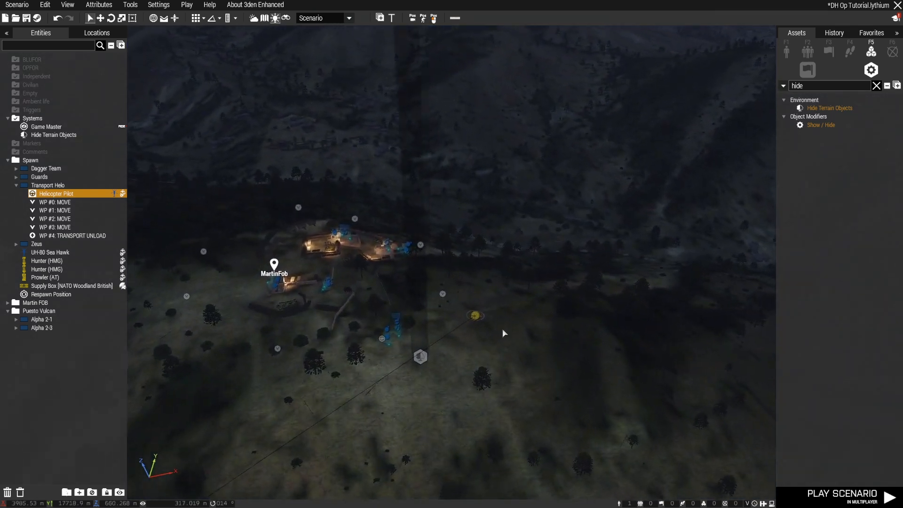
click(99, 236)
scroll(451, 341, down, 3)
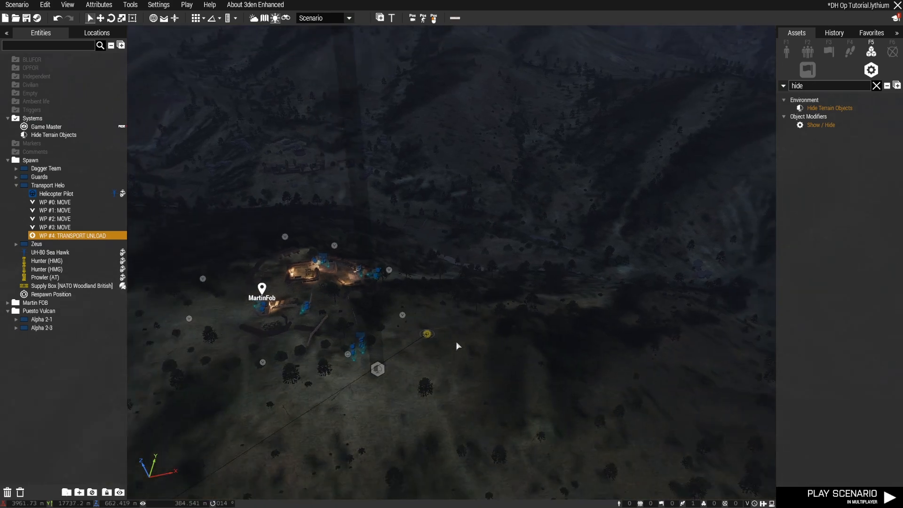
Add a Transport Helo waypoint after the Transport Unload one, on the map beside the helicopter's starting spot at the main base
key(m)
scroll(457, 342, down, 3)
scroll(458, 343, down, 4)
right_drag(616, 423, 499, 96)
right_drag(596, 351, 562, 158)
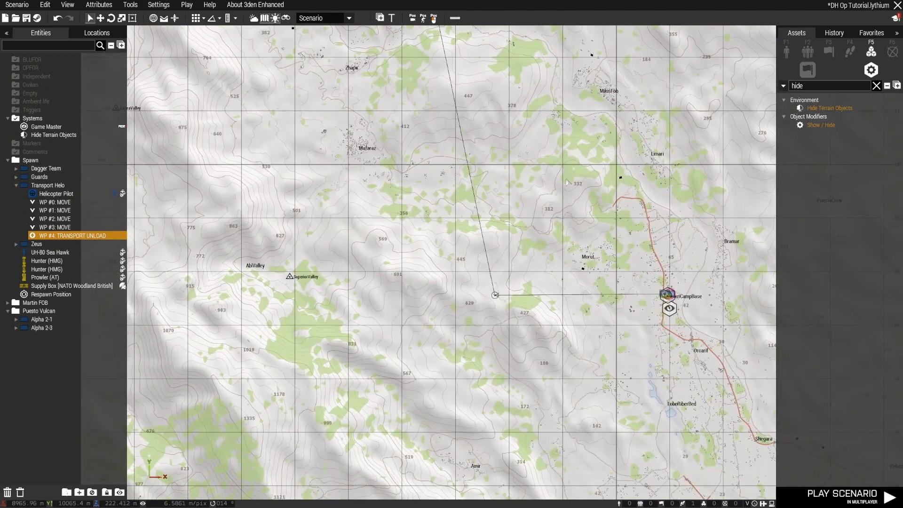
scroll(644, 305, up, 10)
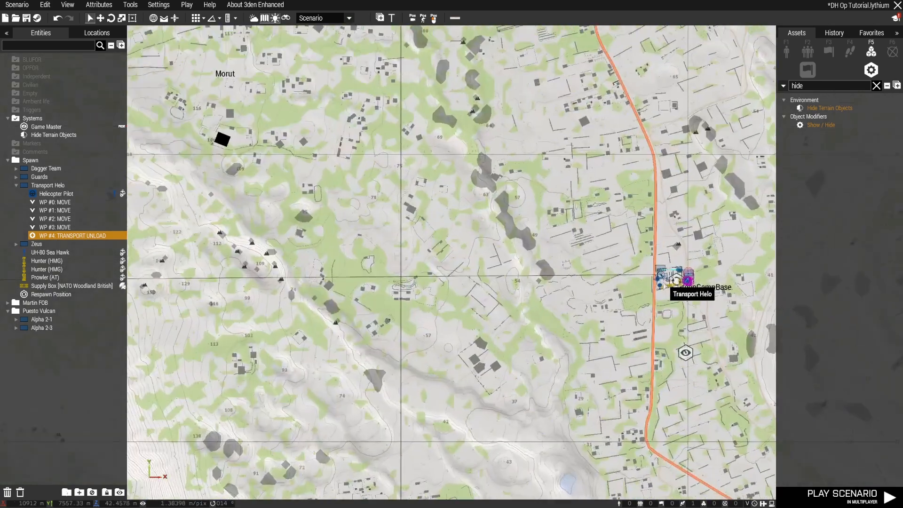
scroll(648, 266, up, 7)
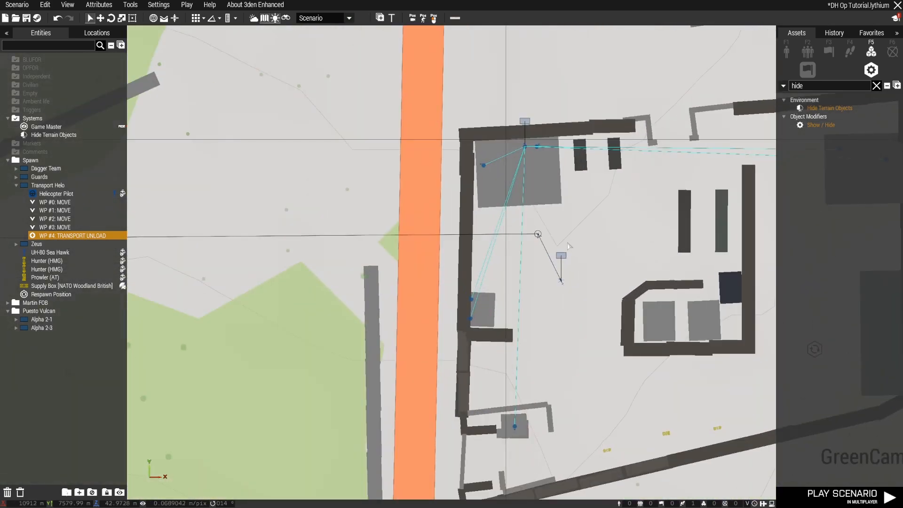
click(587, 273)
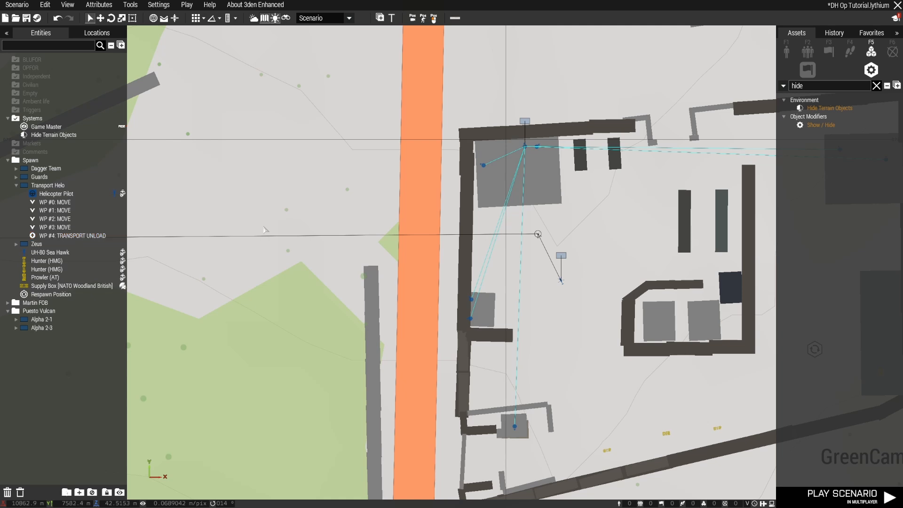
click(108, 237)
shift+right_click(594, 258)
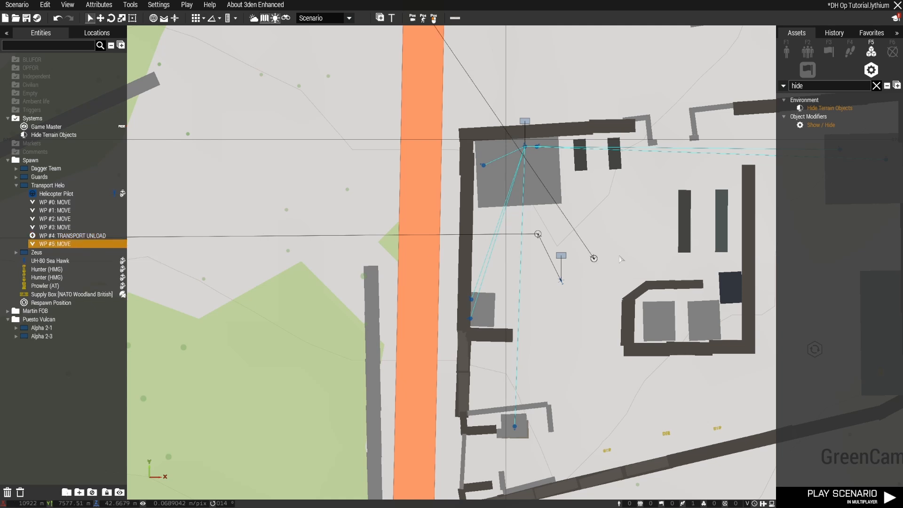
drag(594, 258, 575, 281)
Set the return waypoint's type to Land and move it closer to the transport helicopter's starting spot
double_click(575, 281)
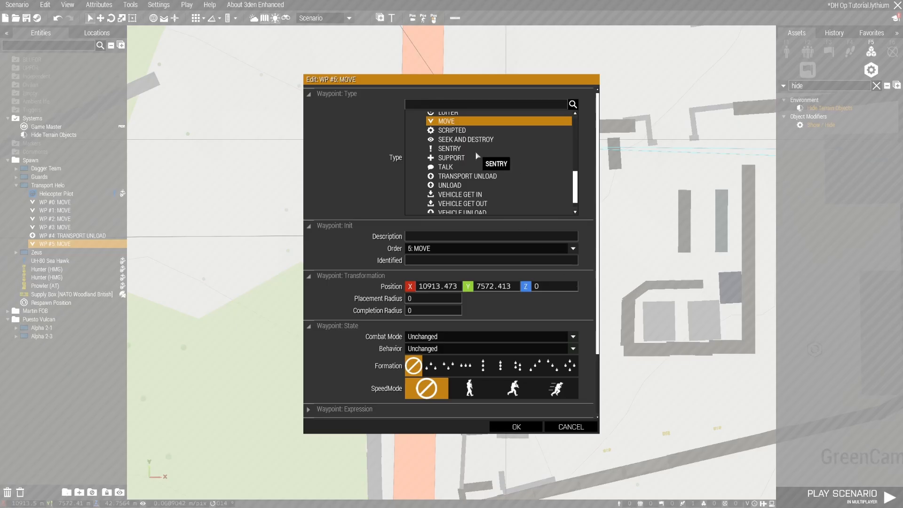
scroll(477, 160, down, 1)
scroll(477, 163, up, 3)
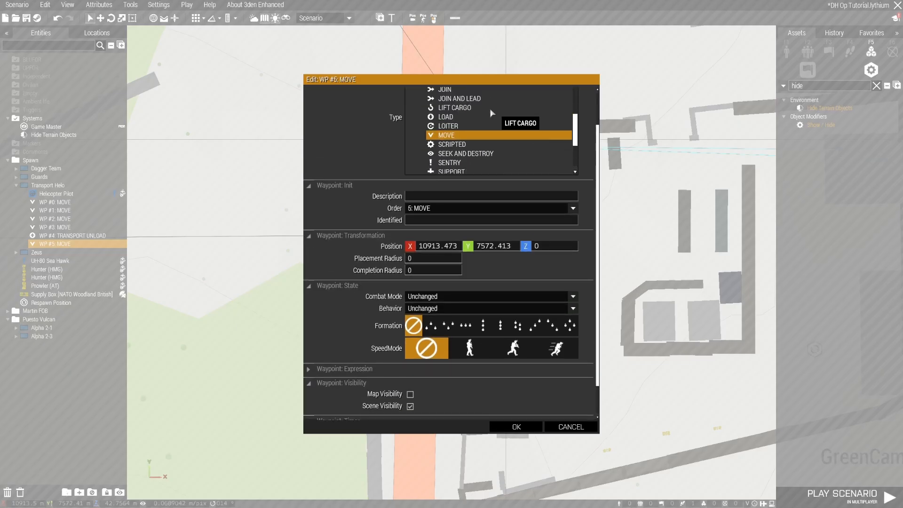
scroll(580, 147, up, 1)
scroll(520, 172, up, 6)
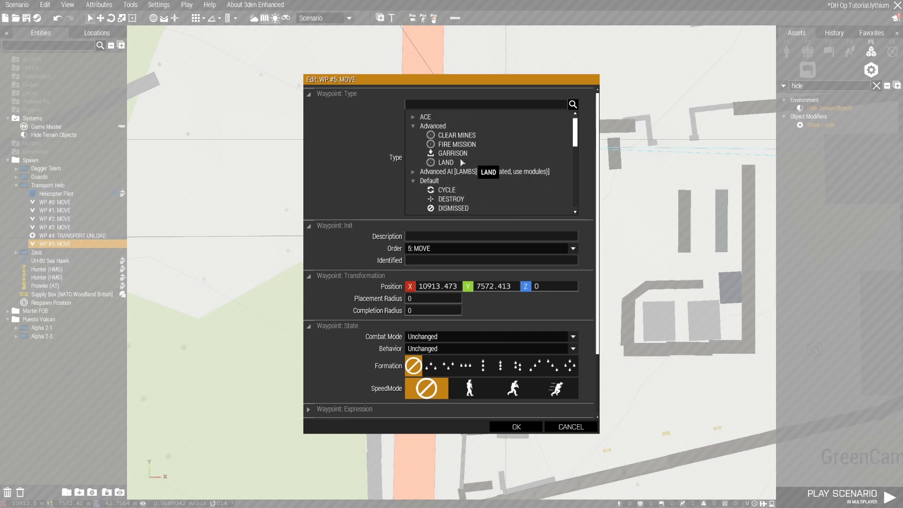
click(456, 162)
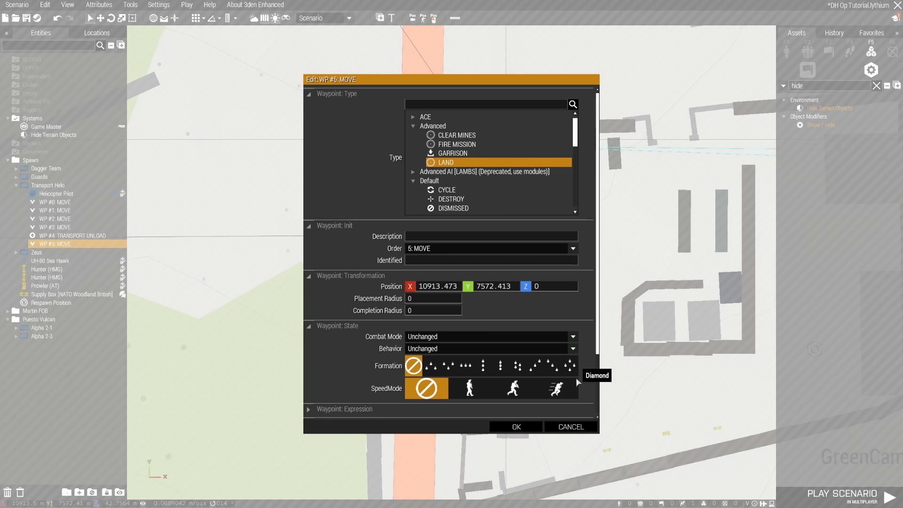
click(516, 427)
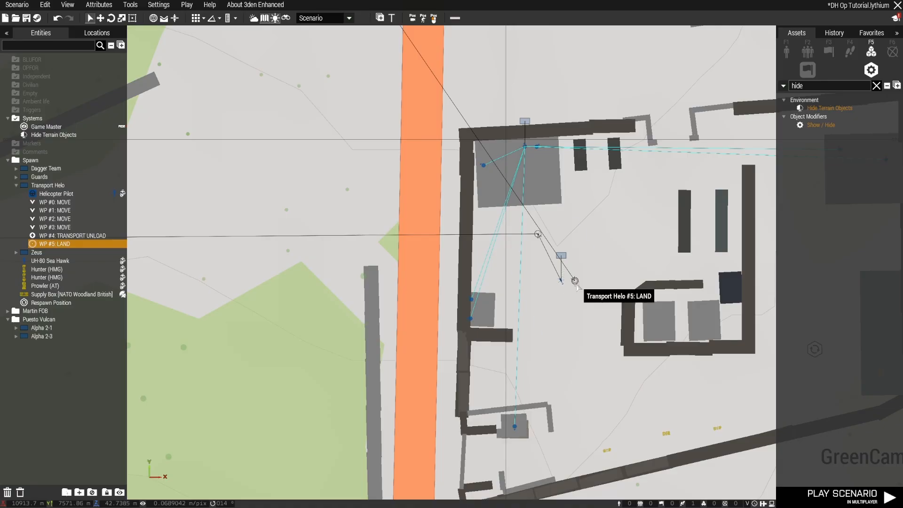
scroll(568, 280, down, 10)
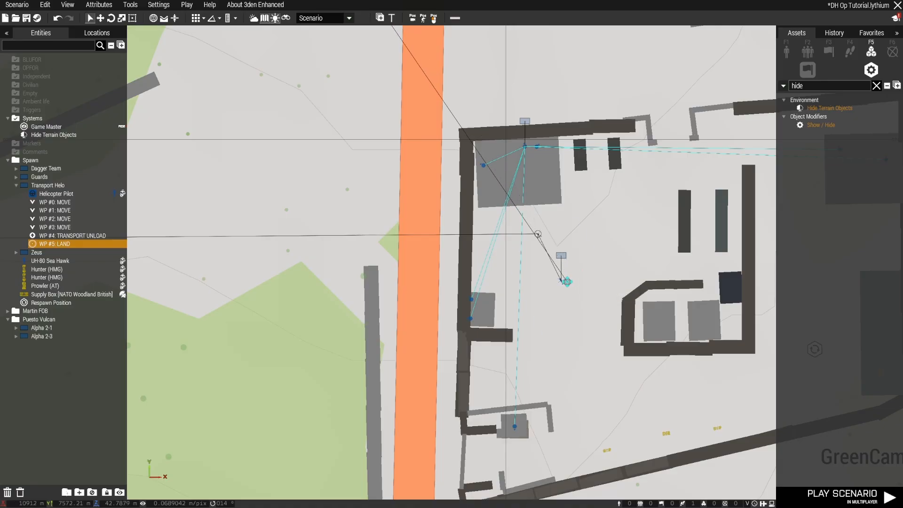
Review the complete Transport Helo route on the map, including the area around Martin FOB and Puesto Vulcan
scroll(556, 298, down, 10)
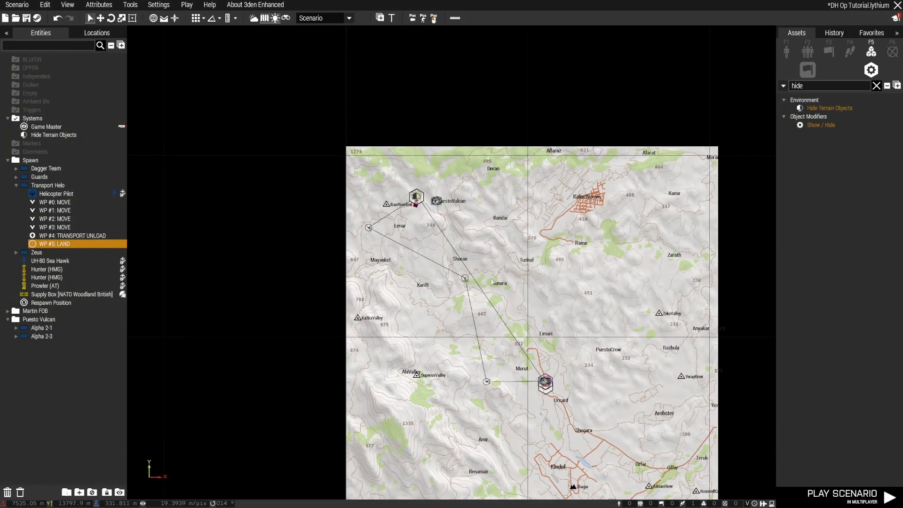
scroll(470, 237, up, 10)
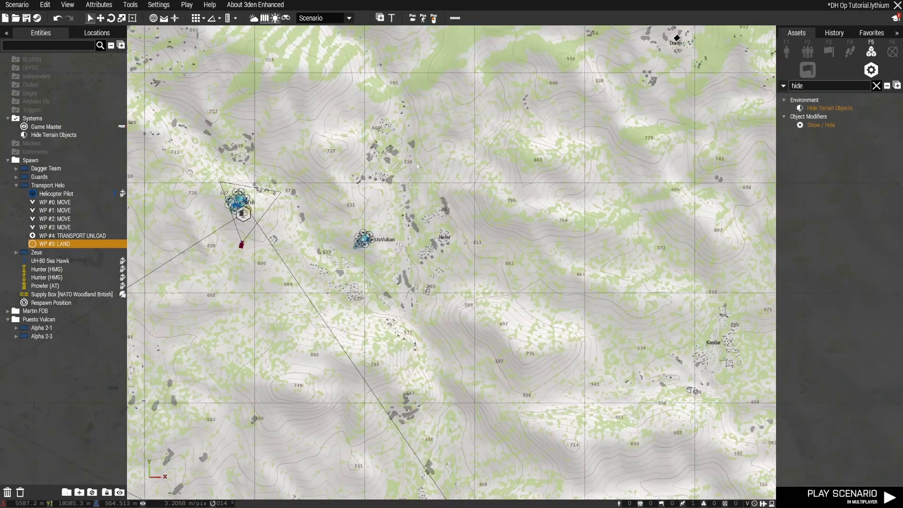
right_drag(513, 179, 449, 229)
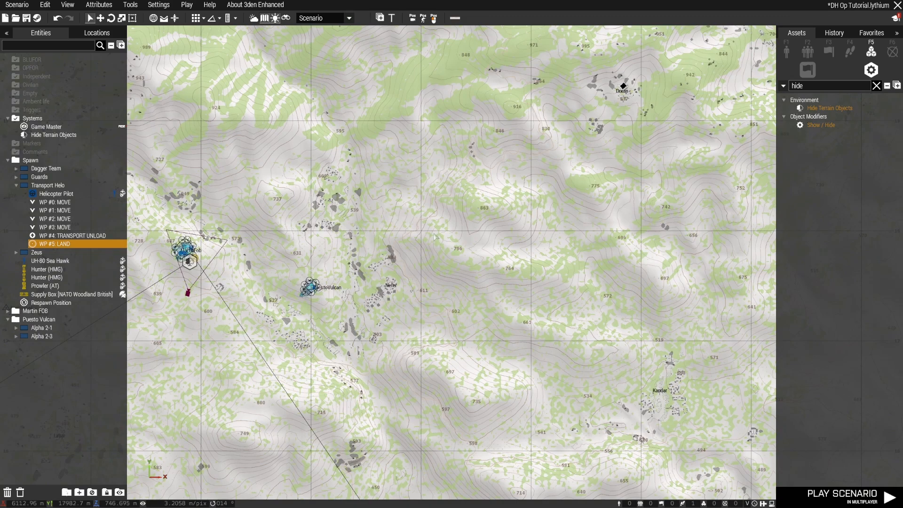
scroll(377, 294, up, 3)
right_drag(370, 383, 478, 248)
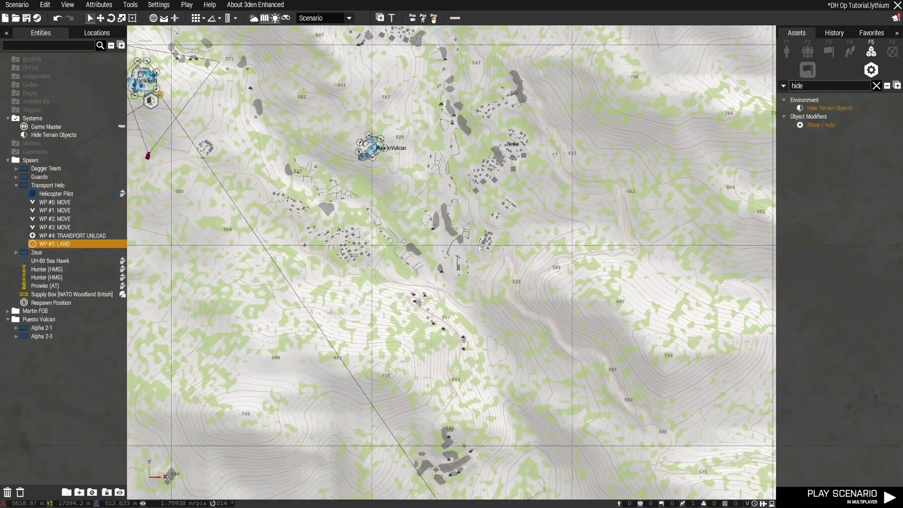
scroll(439, 271, down, 3)
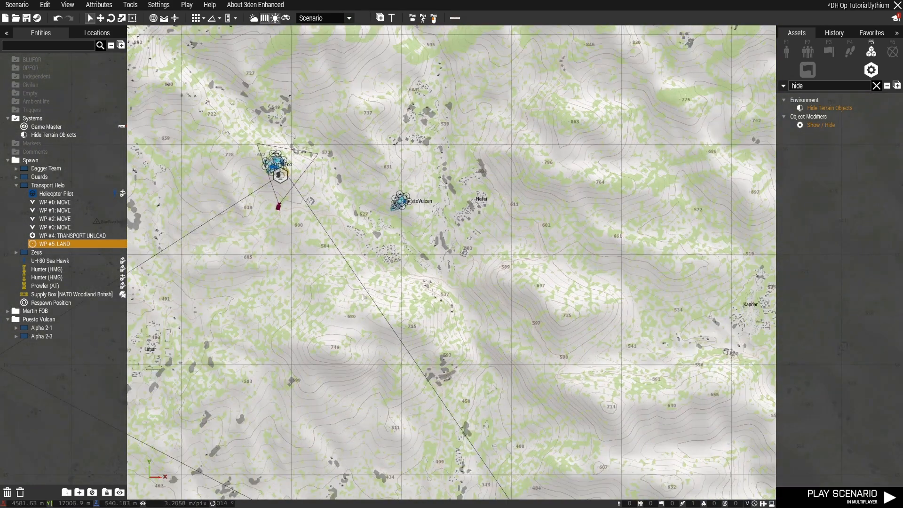
scroll(363, 299, down, 9)
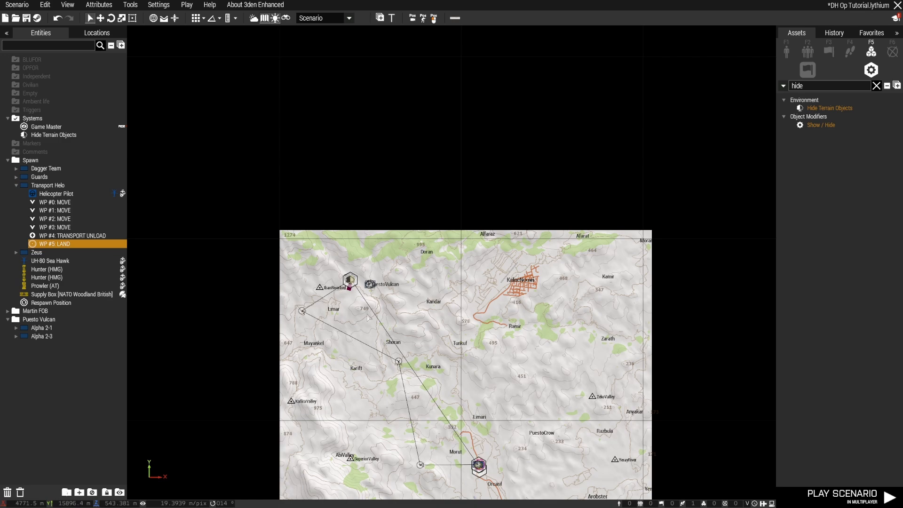
scroll(368, 318, up, 10)
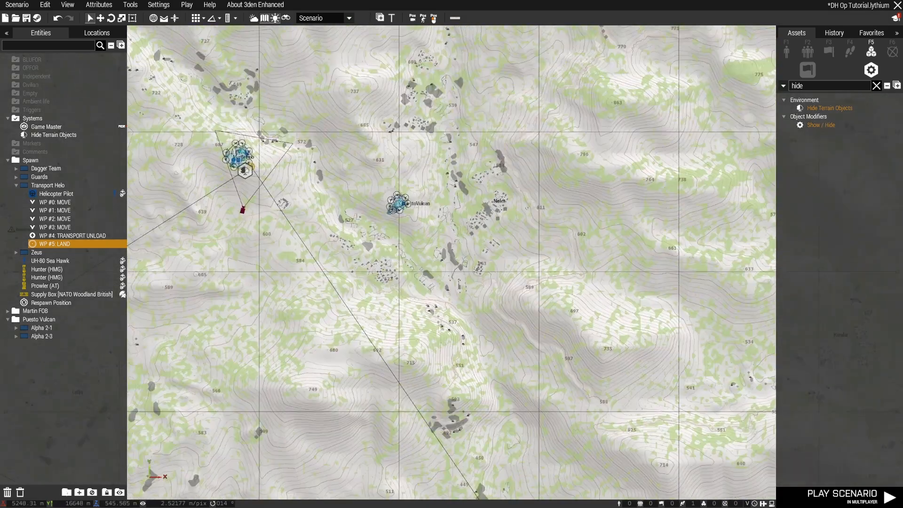
right_drag(422, 291, 465, 362)
scroll(366, 280, down, 4)
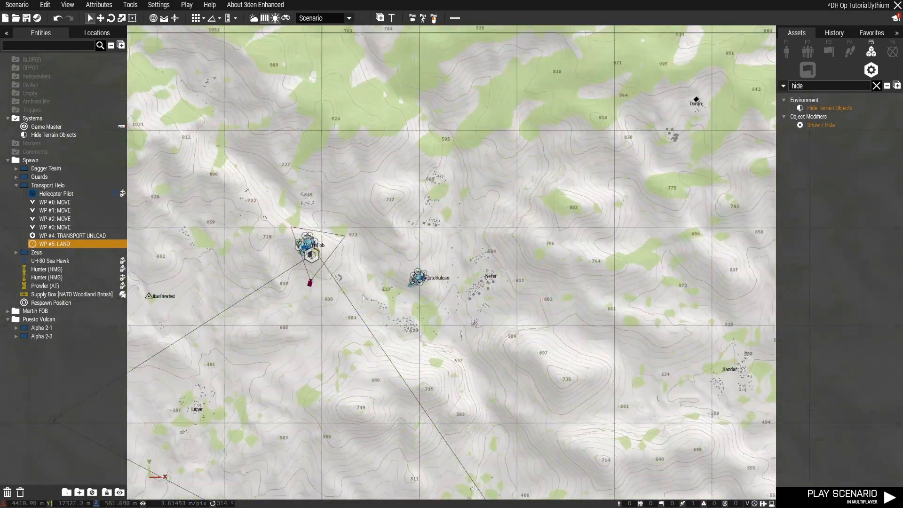
scroll(362, 301, up, 3)
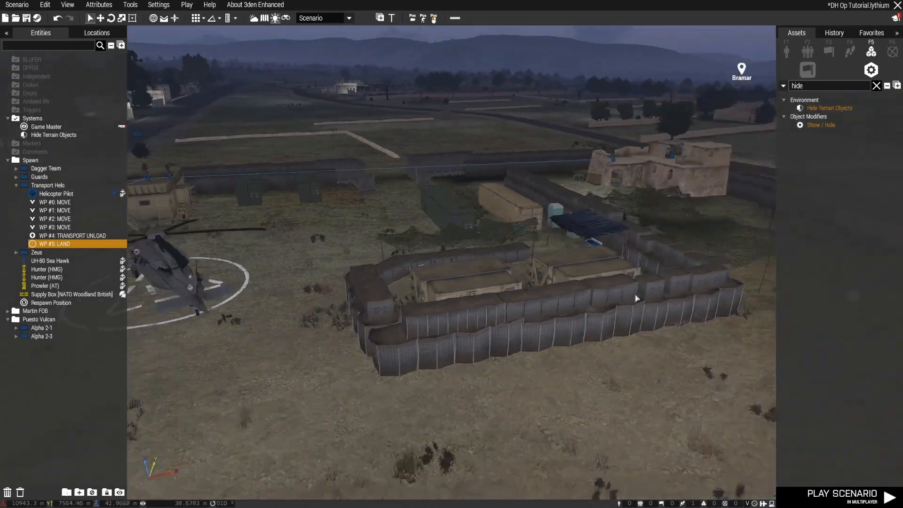
Check the waypoints around the parked helicopter at the main base and save the scenario
key(s)
right_drag(636, 299, 426, 312)
key(d)
key(w)
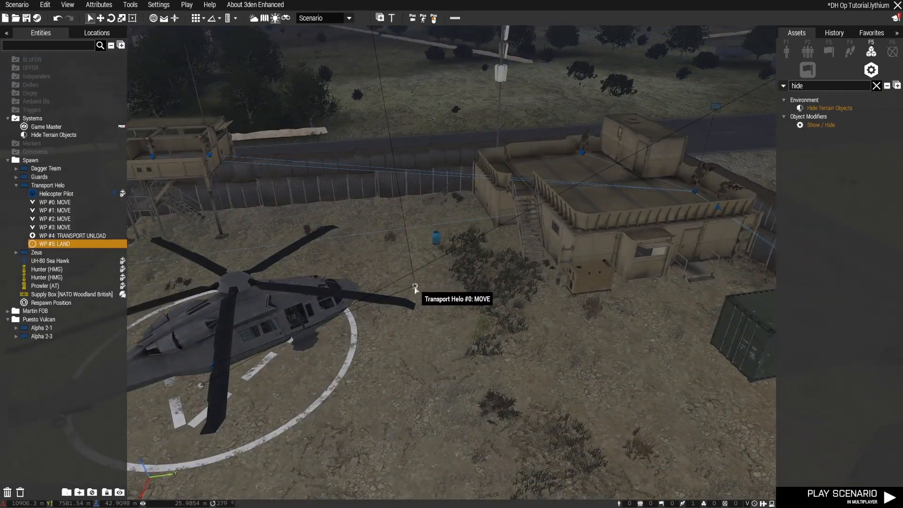
right_drag(482, 358, 475, 263)
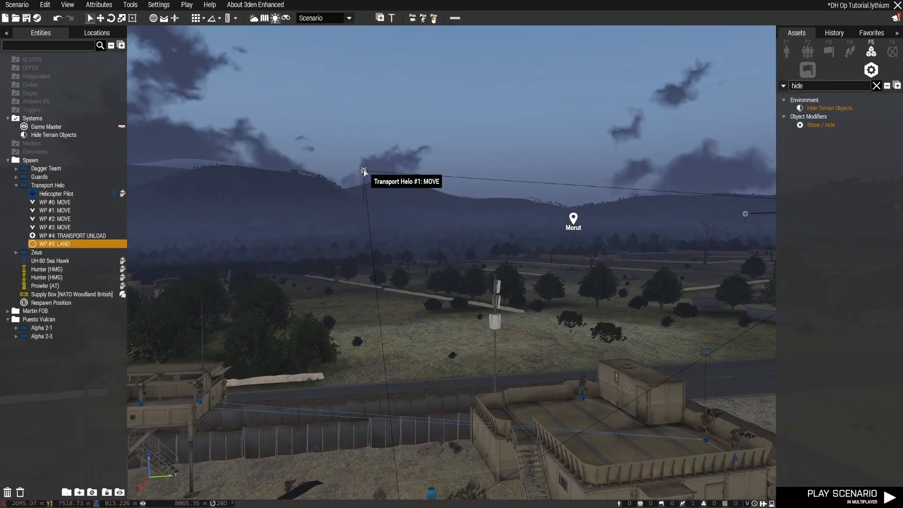
right_drag(364, 170, 385, 243)
key(s)
key(d)
key(w)
key(d)
right_drag(509, 334, 537, 294)
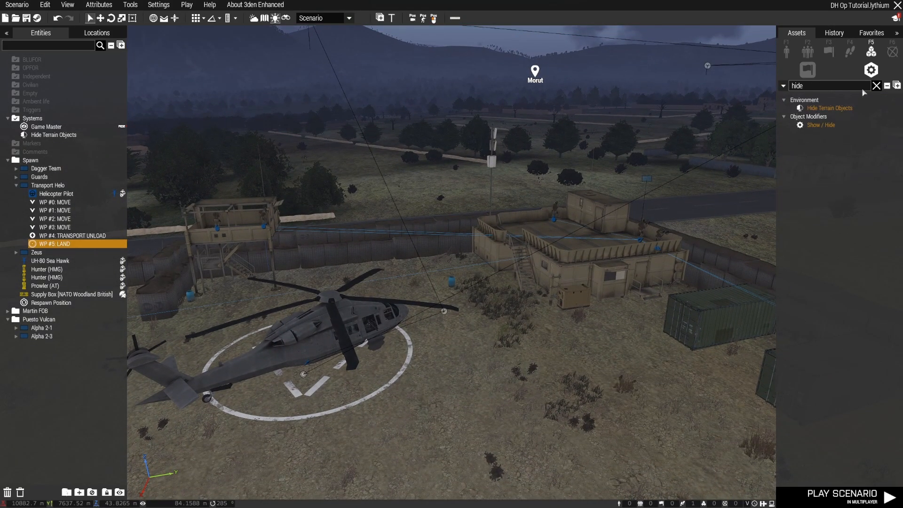
Clear the "hide" search filter from the module assets
click(876, 86)
scroll(497, 355, down, 5)
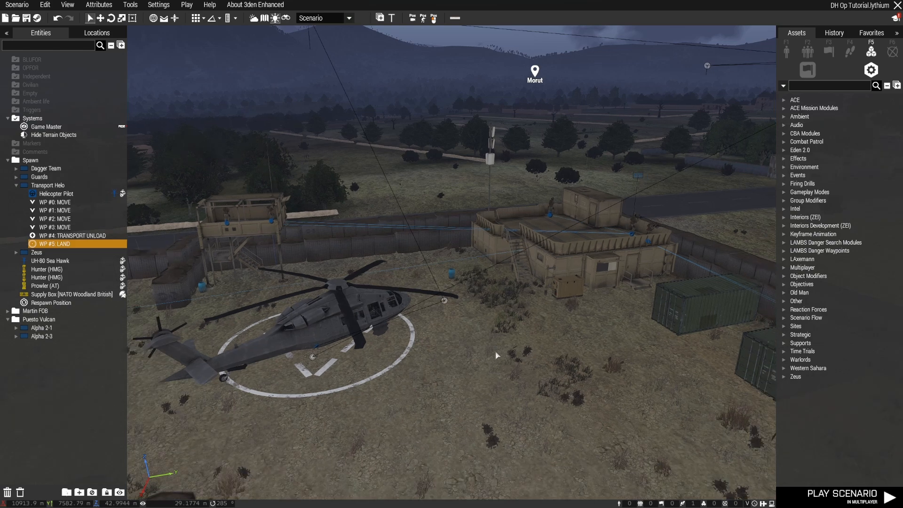
right_drag(508, 358, 564, 365)
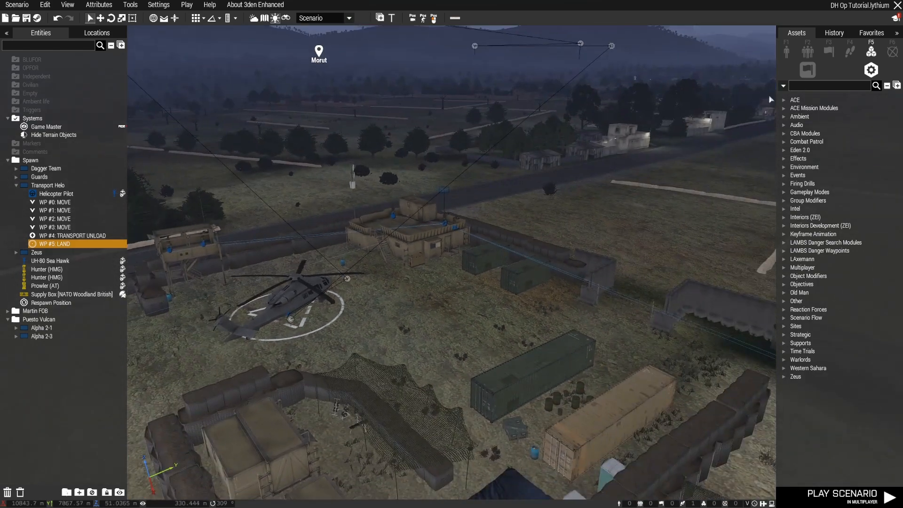
Try placing a plain trigger in the field outside the base wall, and delete it again
click(827, 55)
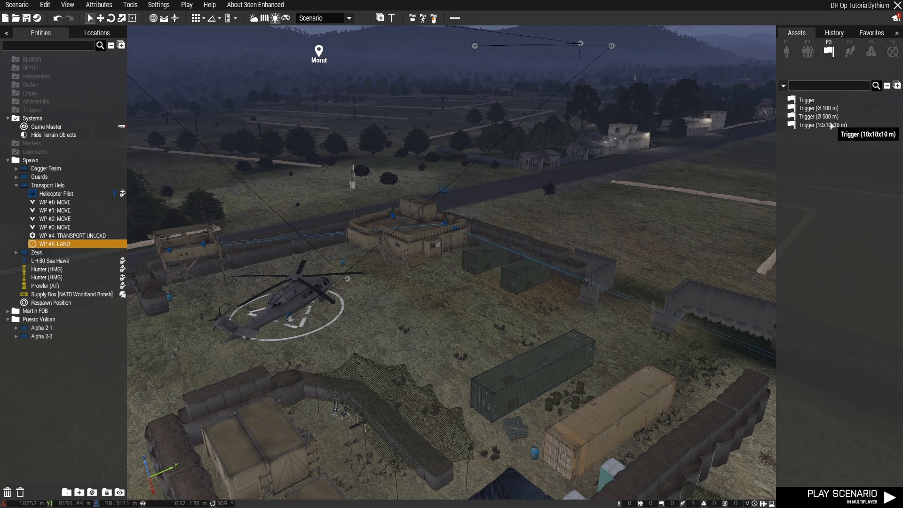
click(818, 100)
key(d)
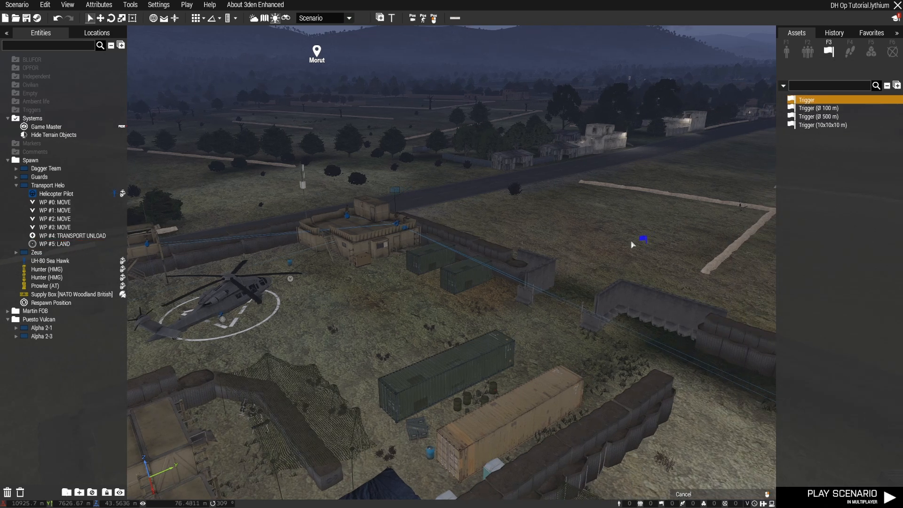
click(628, 244)
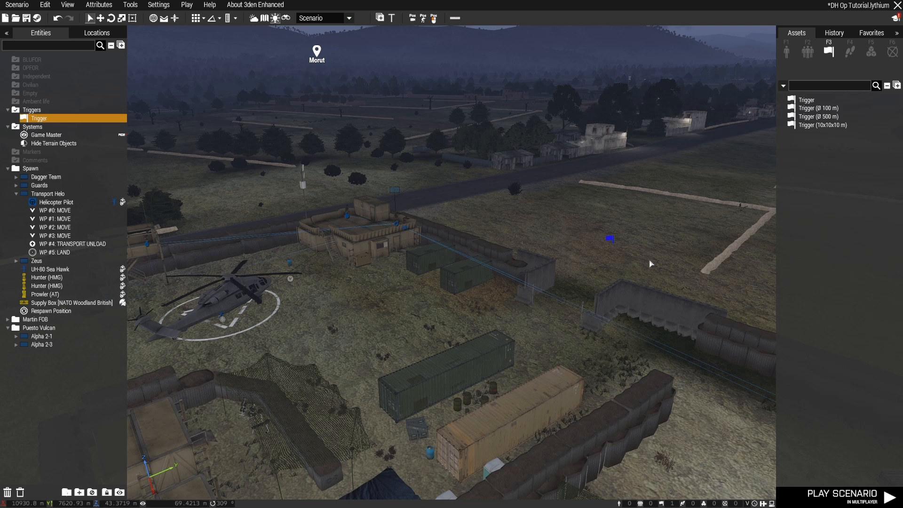
key(Delete)
Try a 100 m diameter trigger in the field outside the base, check its attributes, and delete it
click(821, 108)
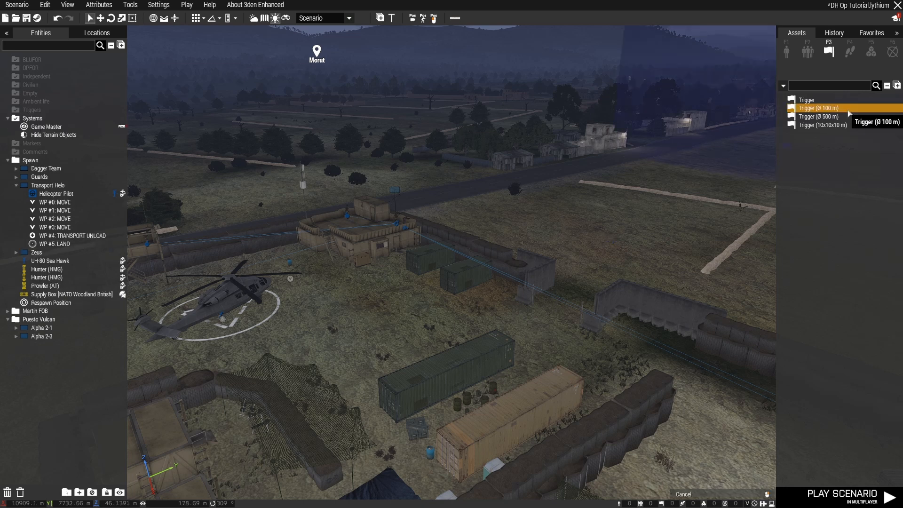
click(603, 200)
double_click(604, 195)
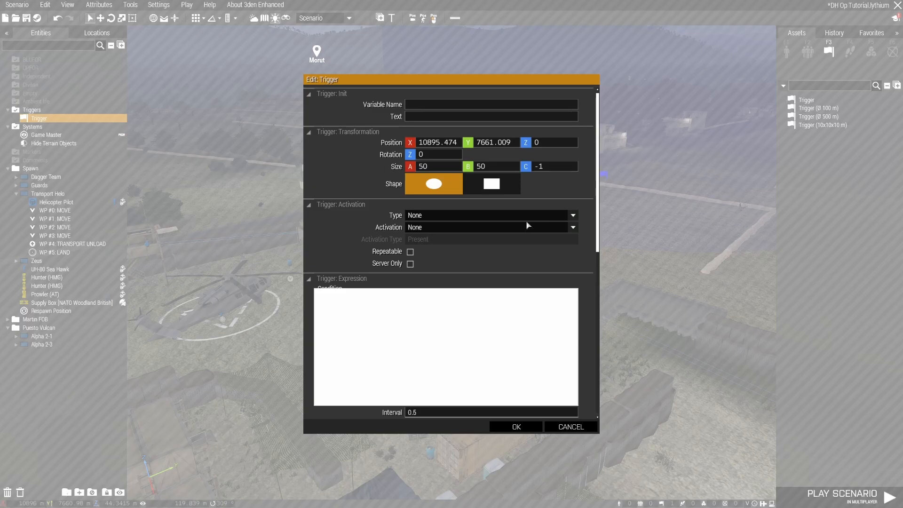
click(571, 427)
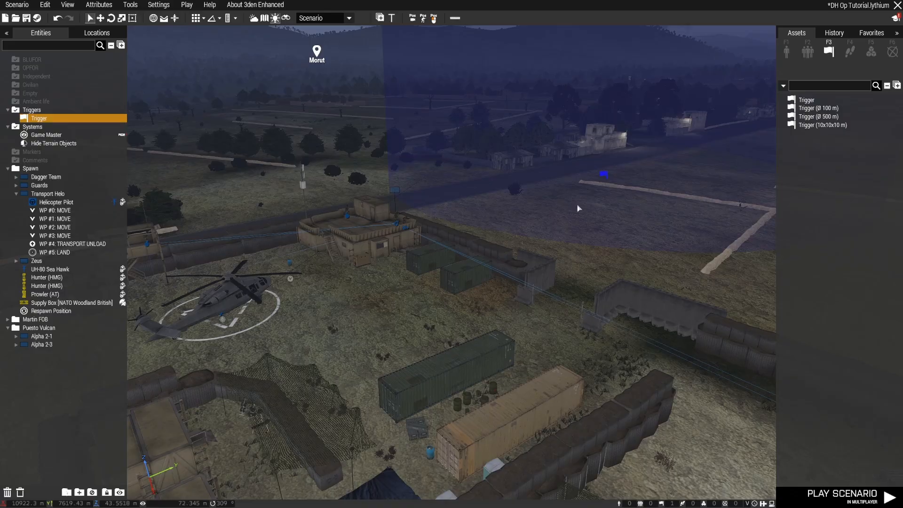
key(Delete)
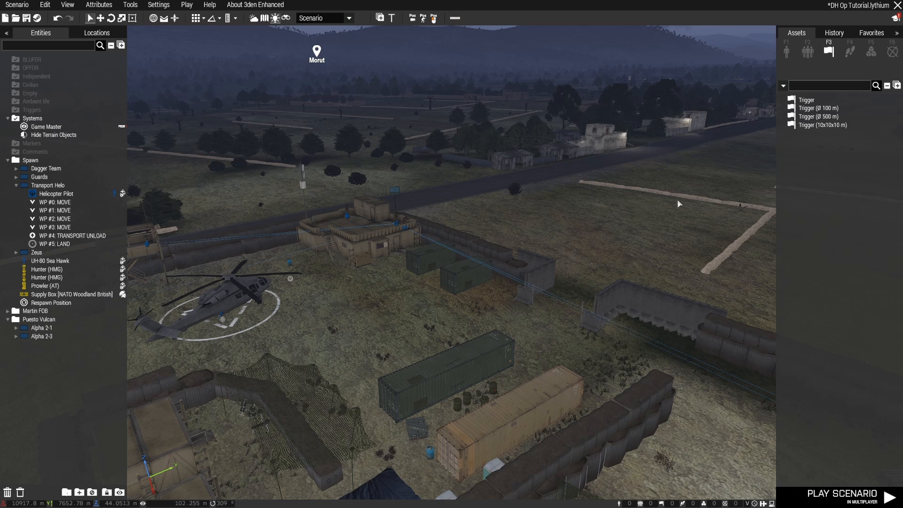
Place a plain trigger without an area in the field outside the base wall and shift it farther from the wall
click(806, 100)
click(553, 224)
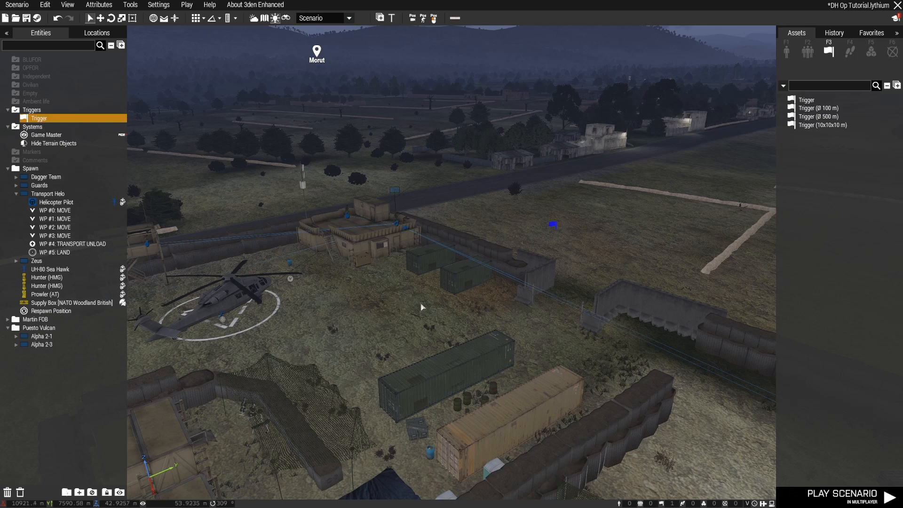
mouse_move(422, 307)
right_down()
mouse_move(389, 319)
mouse_move(439, 305)
right_up()
key(d)
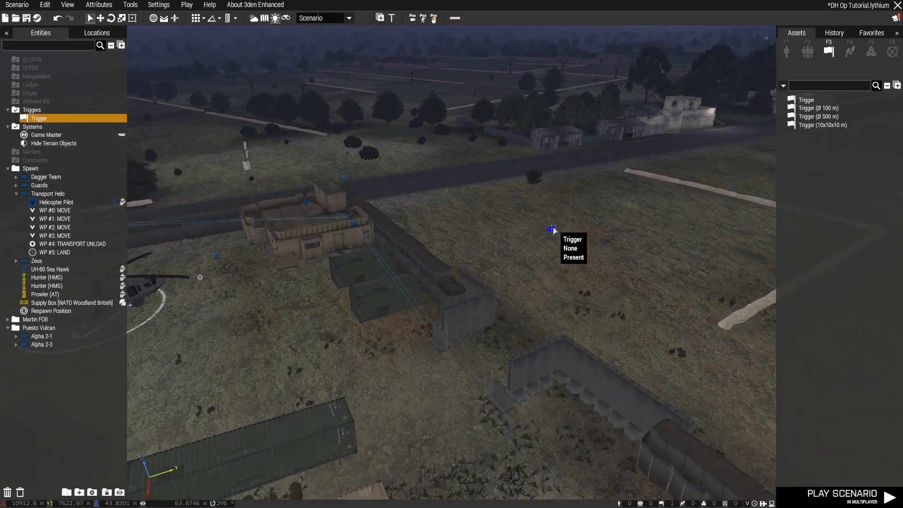
drag(554, 230, 575, 215)
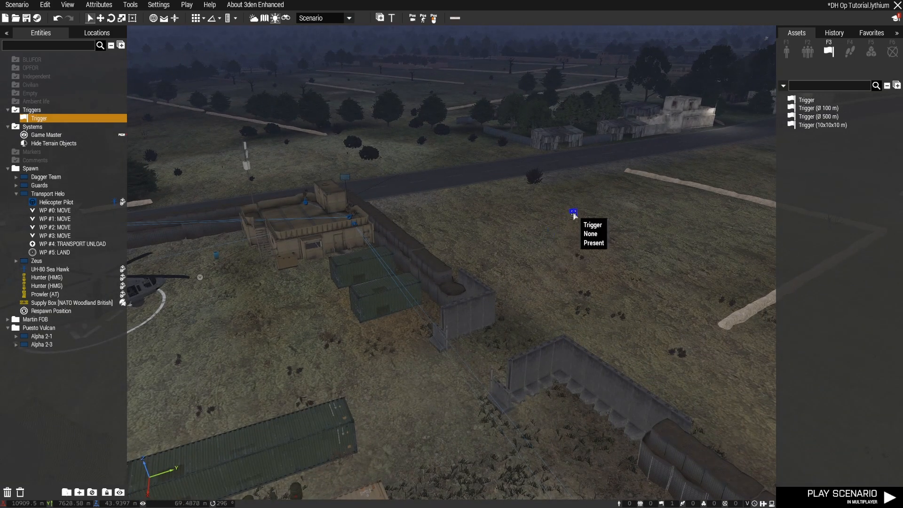
Set the new trigger's text to "Helo Transport" and its type to Skip Waypoint
double_click(574, 213)
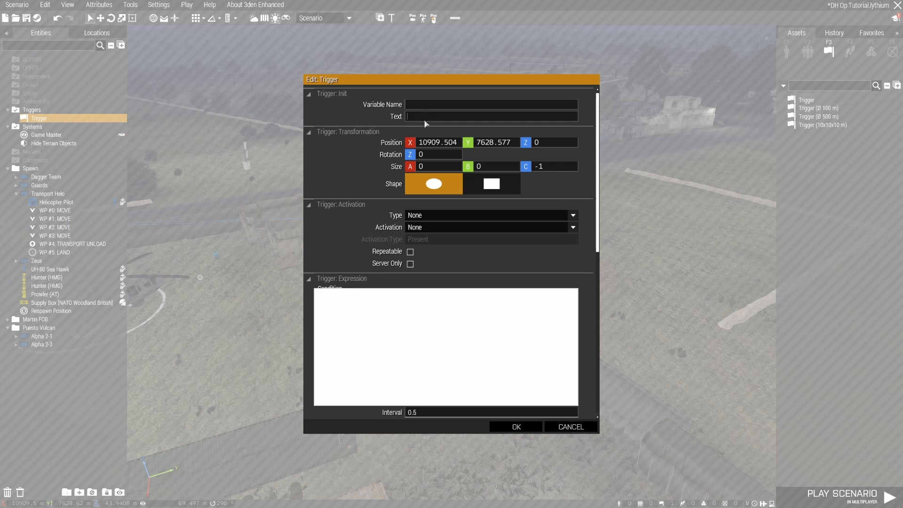
mouse_move(399, 118)
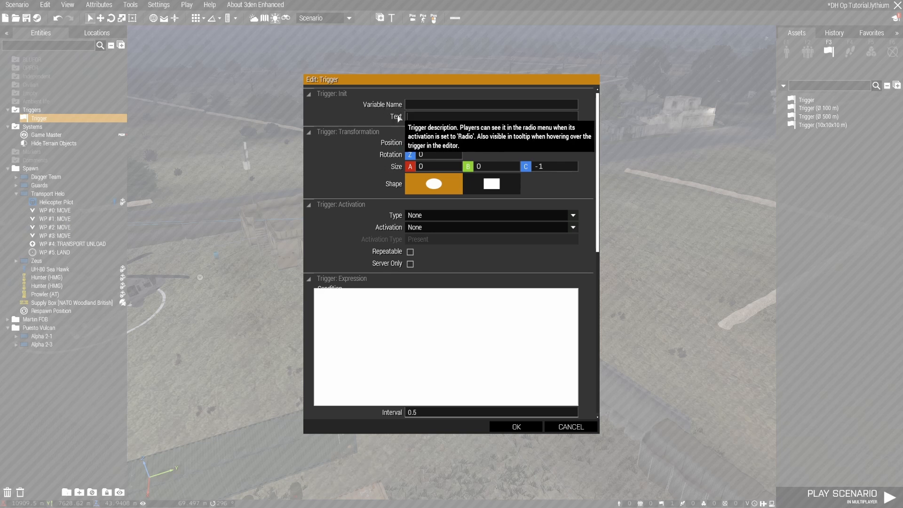
click(432, 119)
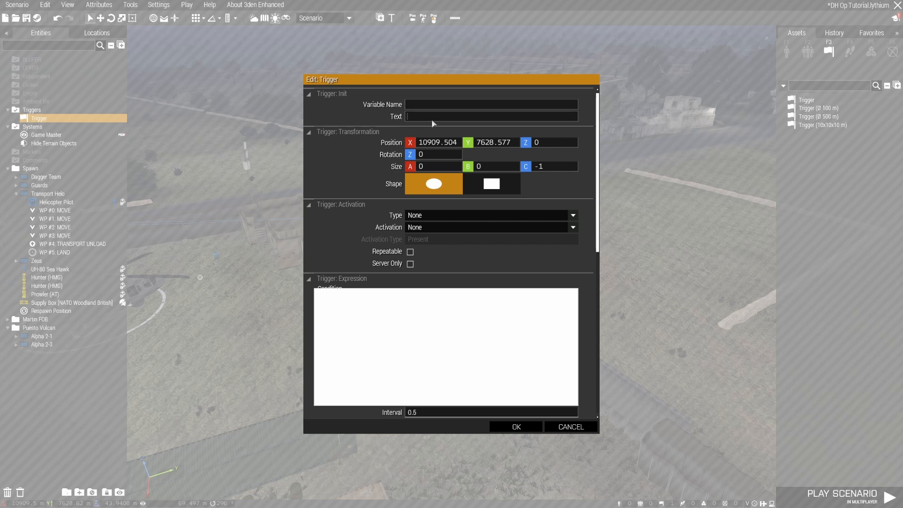
text(Helo Dropp)
key(BackSpace)
key(BackSpace)
key(BackSpace)
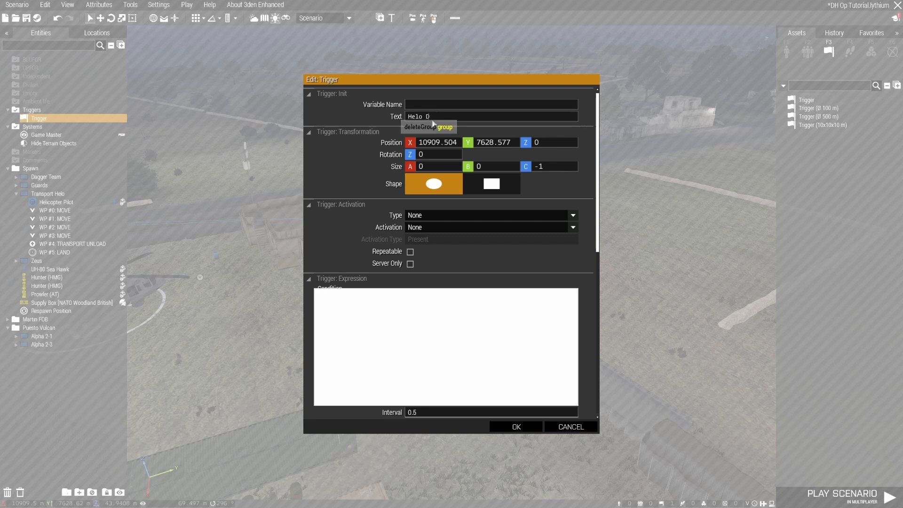
text(Transport)
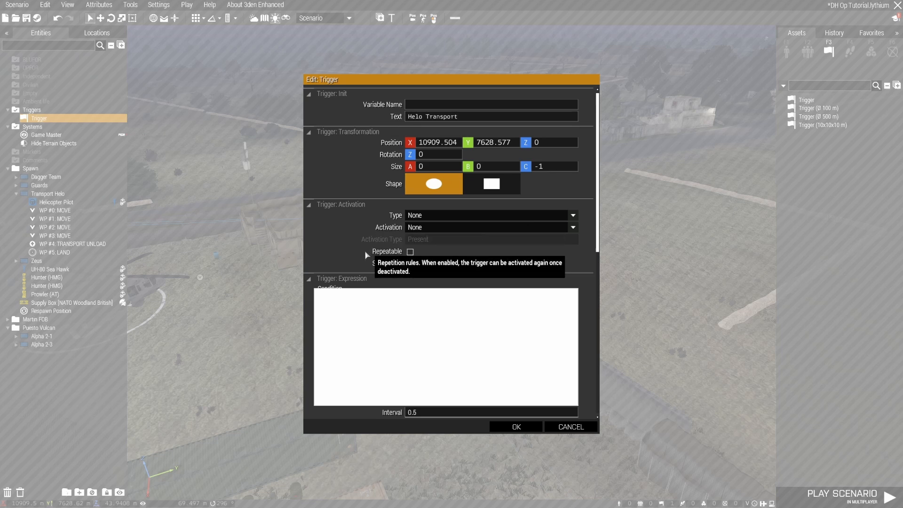
scroll(470, 217, down, 2)
click(499, 175)
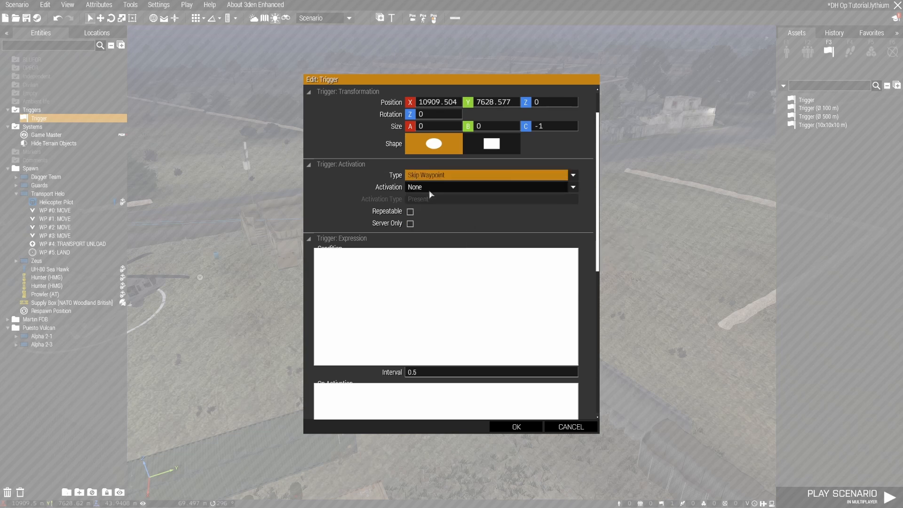
Try Any Player as the trigger's activation and look through the activation type options
click(429, 188)
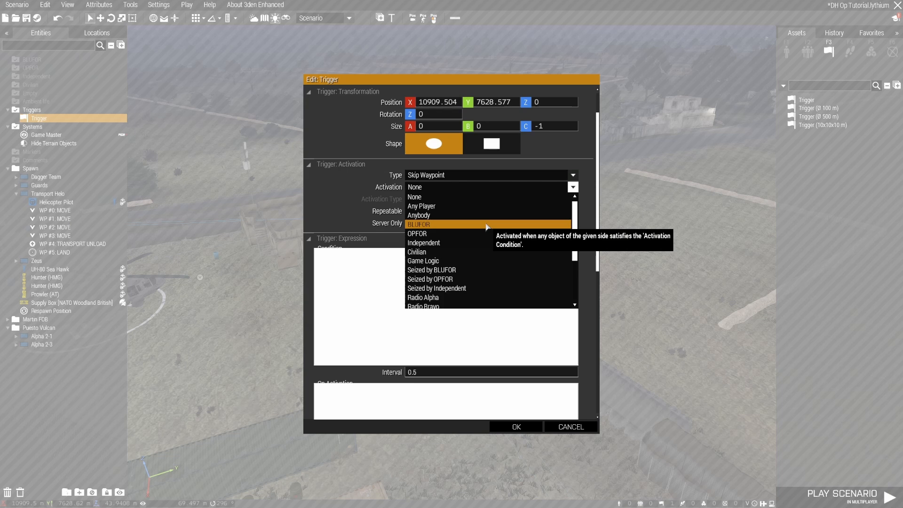
click(475, 207)
click(443, 200)
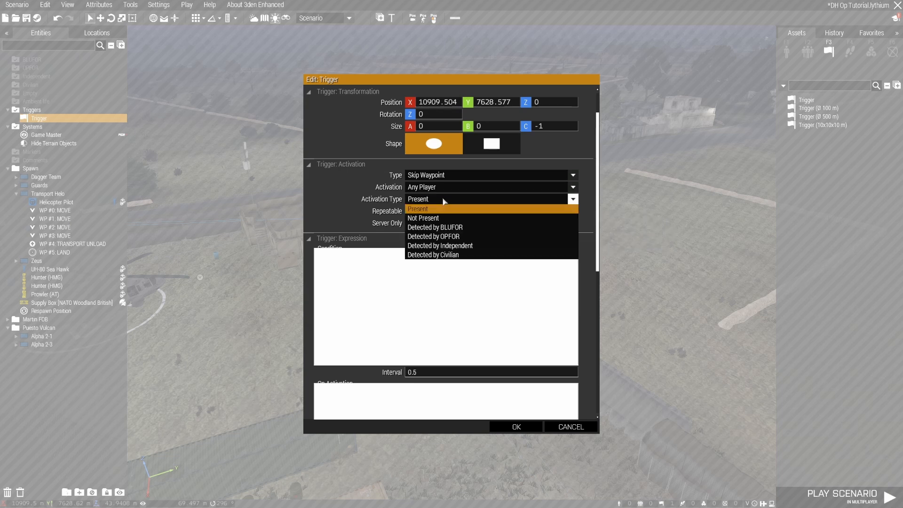
click(444, 200)
Set the trigger's activation to Radio Alpha and make it Server Only
click(449, 188)
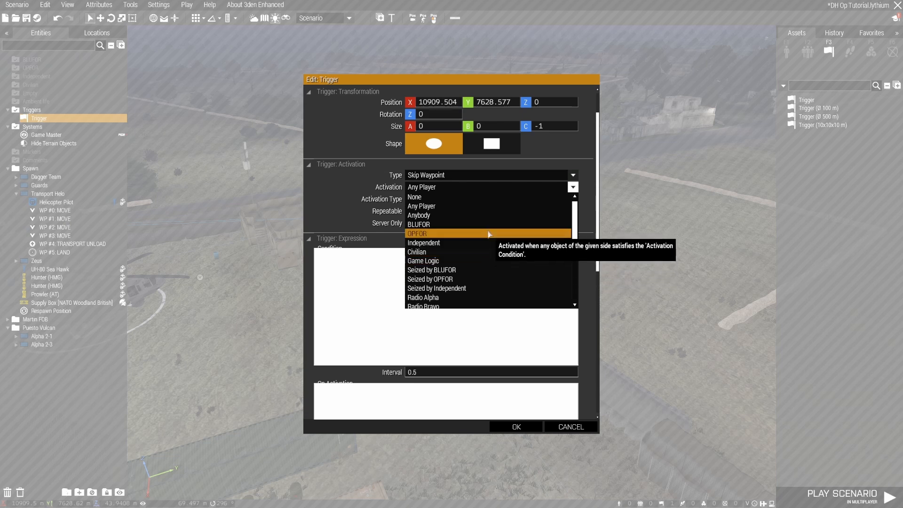
scroll(488, 233, down, 8)
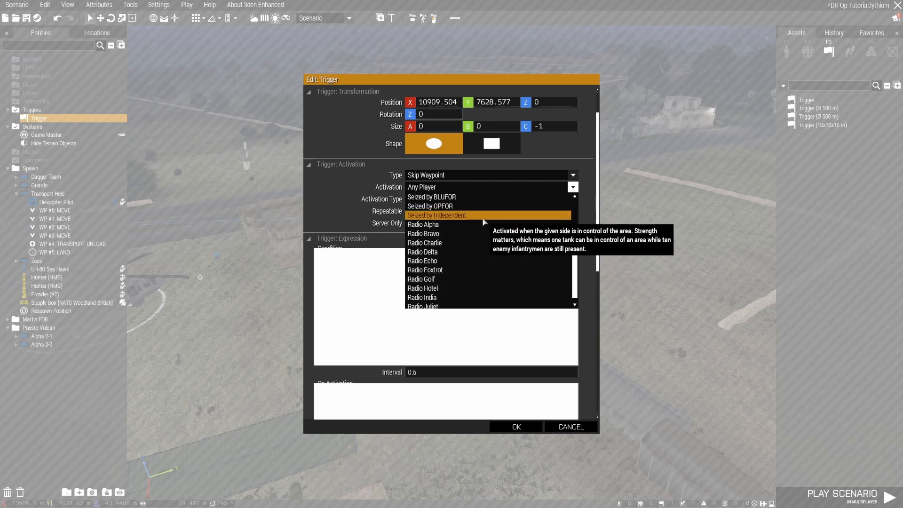
scroll(484, 222, down, 3)
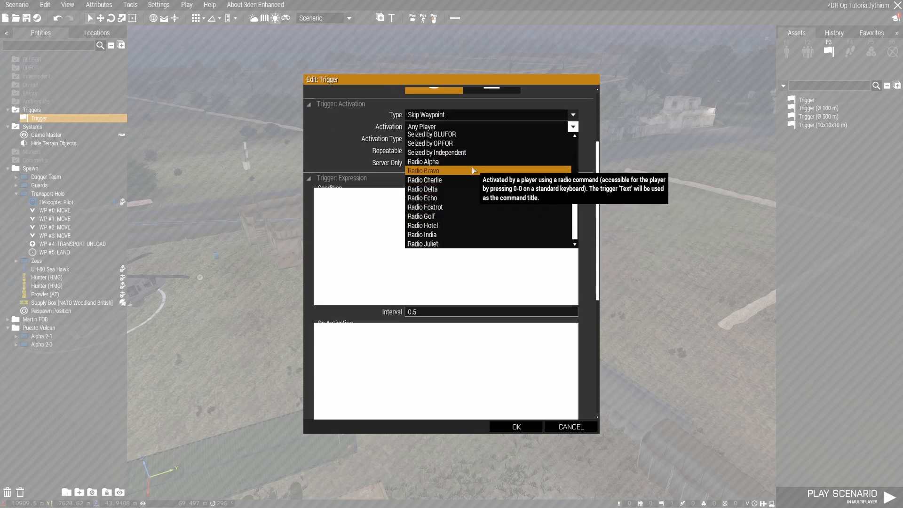
click(471, 165)
scroll(586, 232, up, 4)
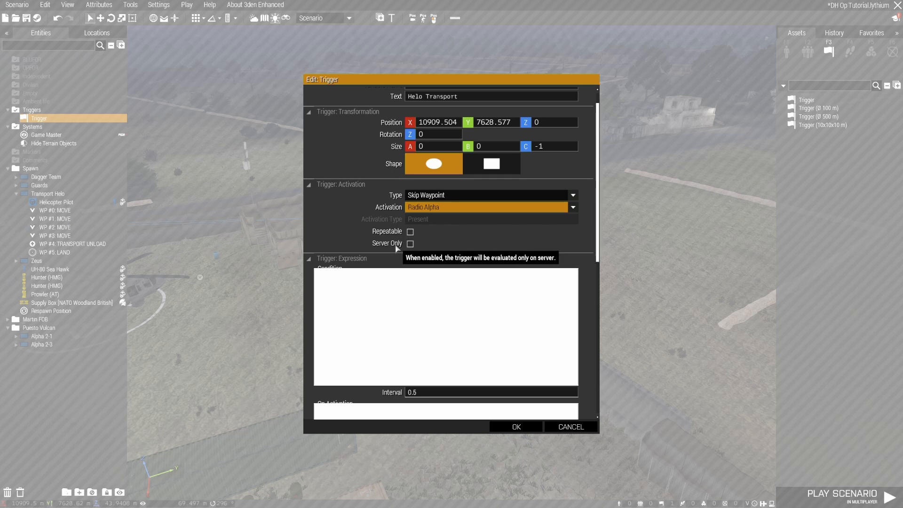
click(410, 244)
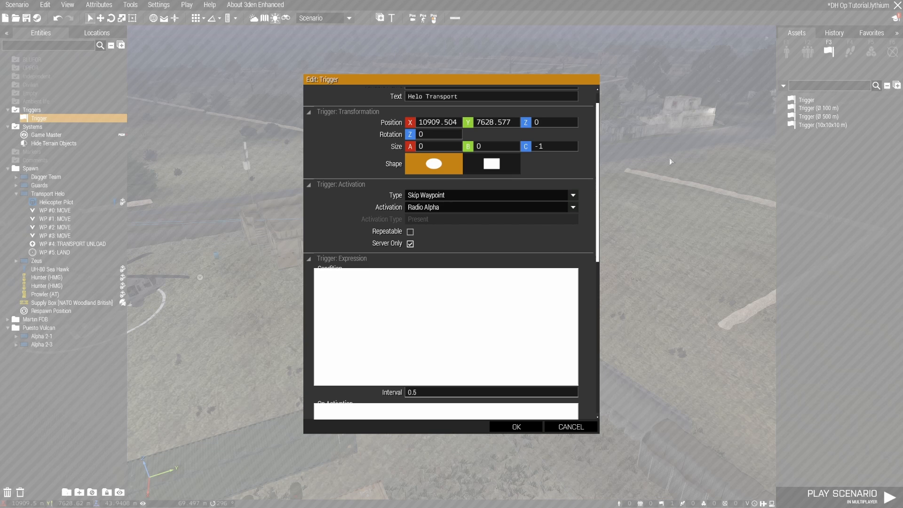
Collapse the trigger's expression section, look over its effects and timer options, and accept the trigger attributes
click(388, 256)
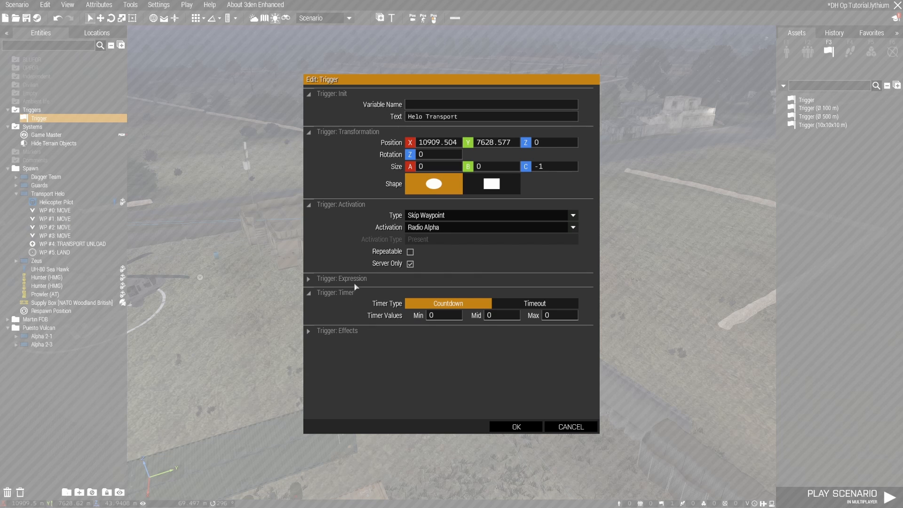
click(371, 332)
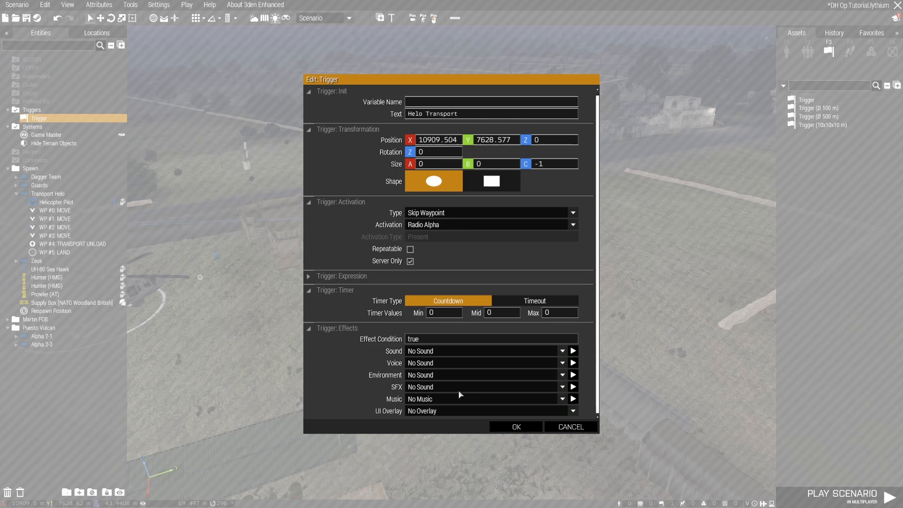
click(346, 329)
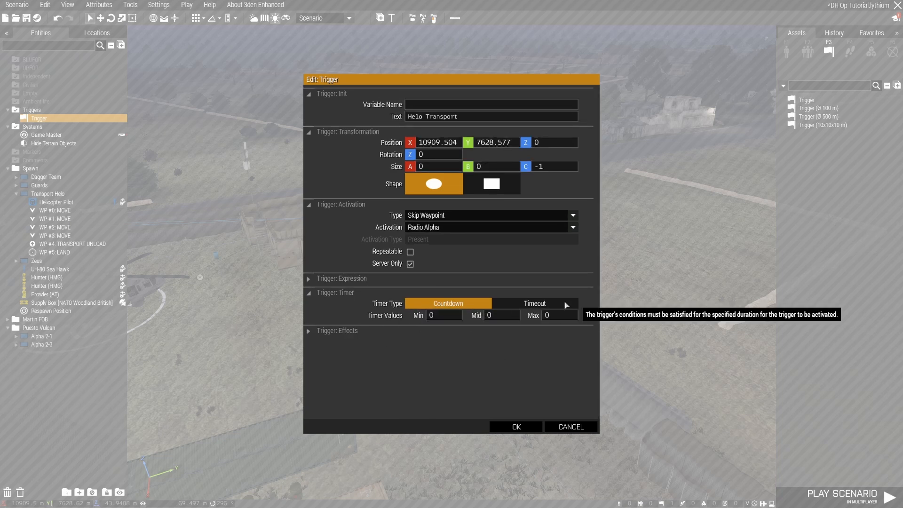
click(516, 427)
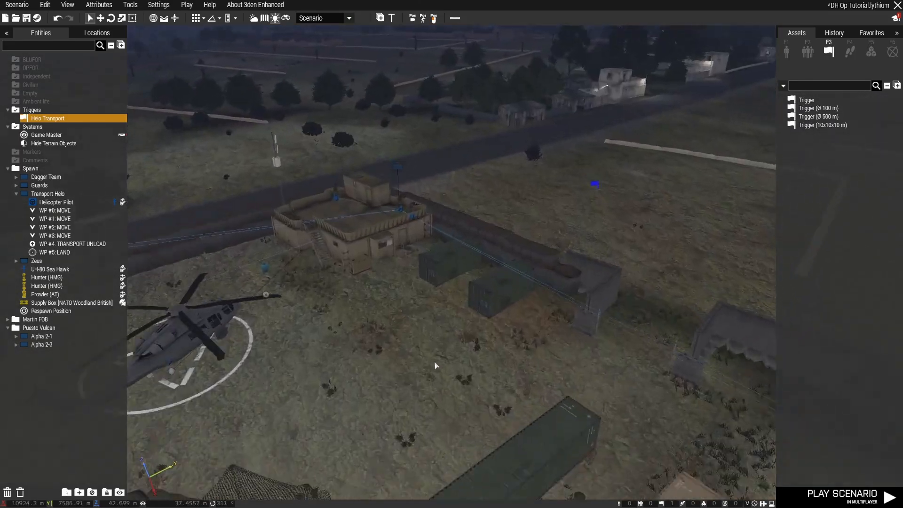
Connect the Helo Transport trigger to the Transport Helo's first move waypoint (WP #0) as its waypoint activation
key(d)
right_drag(498, 231, 544, 238)
key(w)
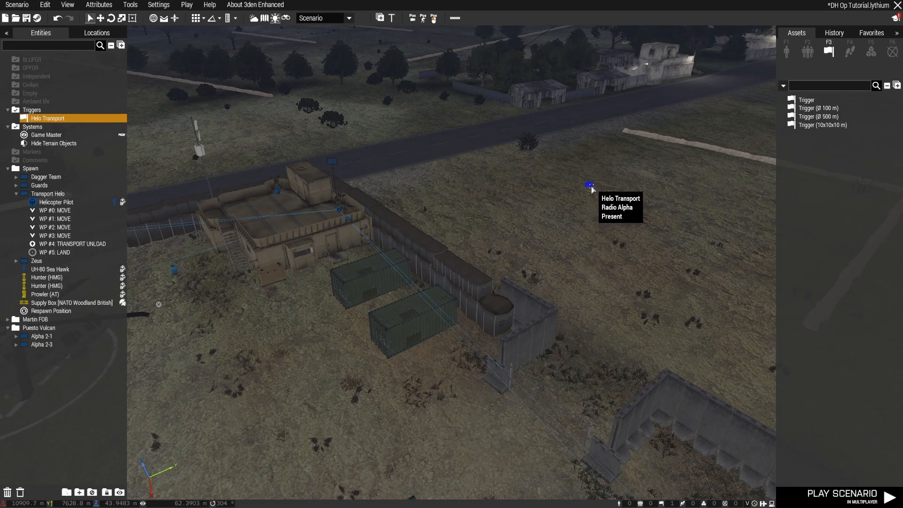
right_drag(366, 305, 346, 298)
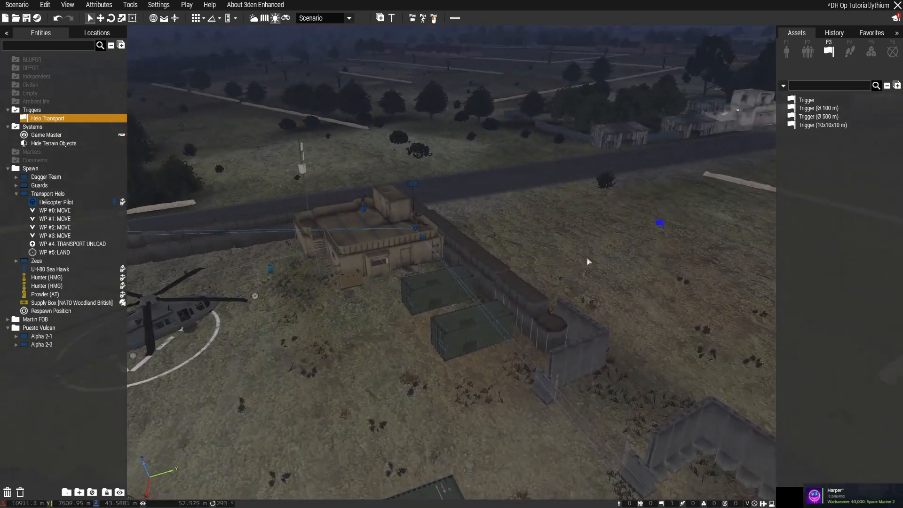
right_click(659, 225)
mouse_move(679, 231)
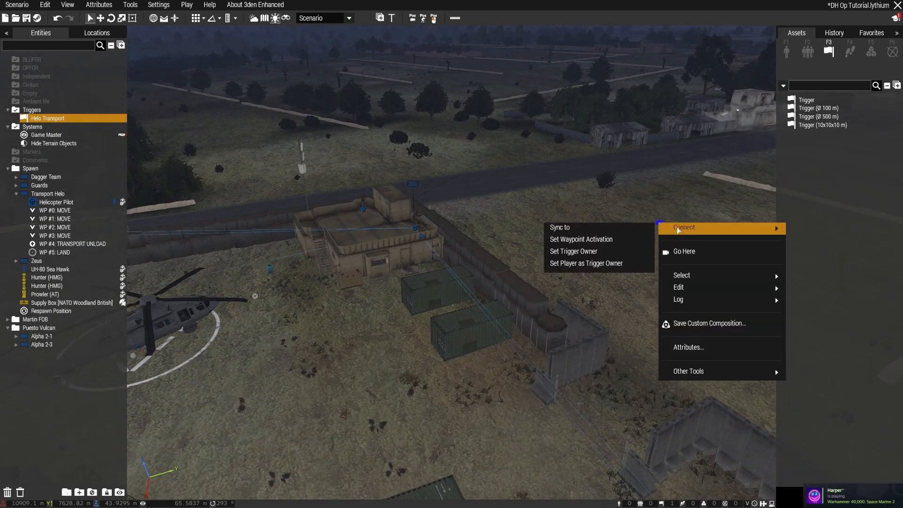
click(611, 241)
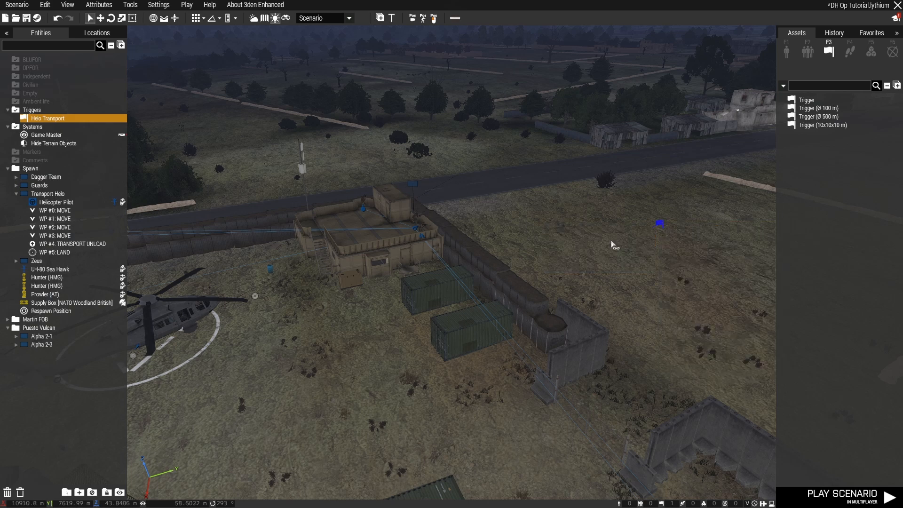
click(256, 297)
Move the Transport Helo's first move waypoint slightly closer to the nose of the parked helicopter
key(a)
right_drag(340, 362, 438, 374)
key(w)
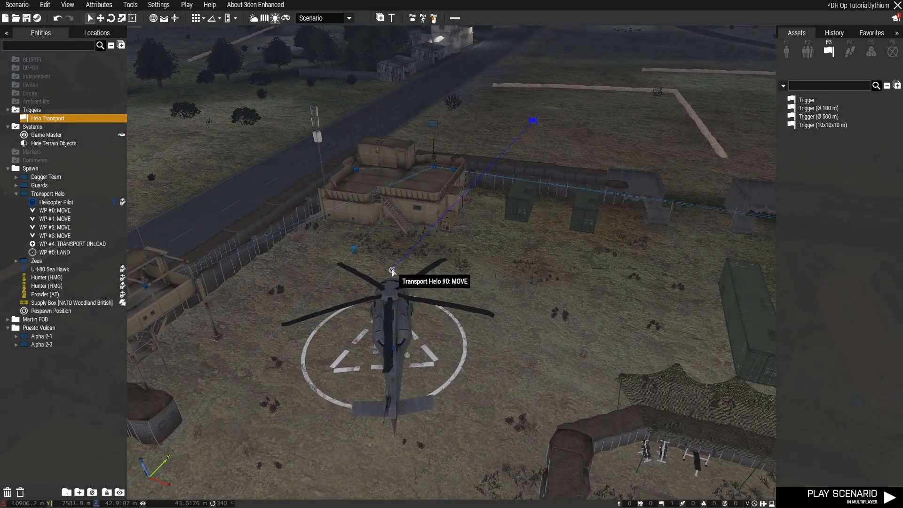
key(d)
right_drag(576, 303, 398, 325)
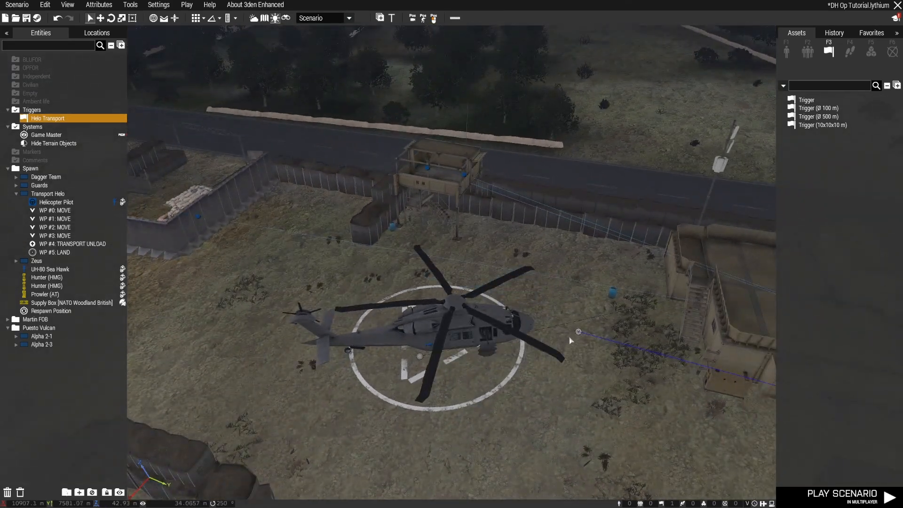
drag(578, 333, 555, 333)
right_drag(556, 355, 645, 361)
scroll(608, 375, down, 4)
right_drag(601, 386, 611, 414)
key(s)
key(a)
scroll(616, 413, up, 2)
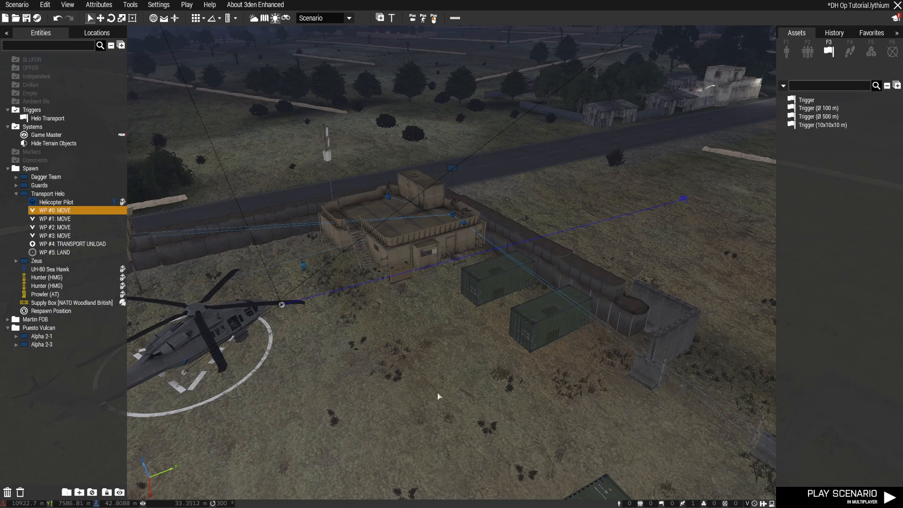
Save the scenario and launch it in multiplayer to test the helicopter transport
key(ctrl+s)
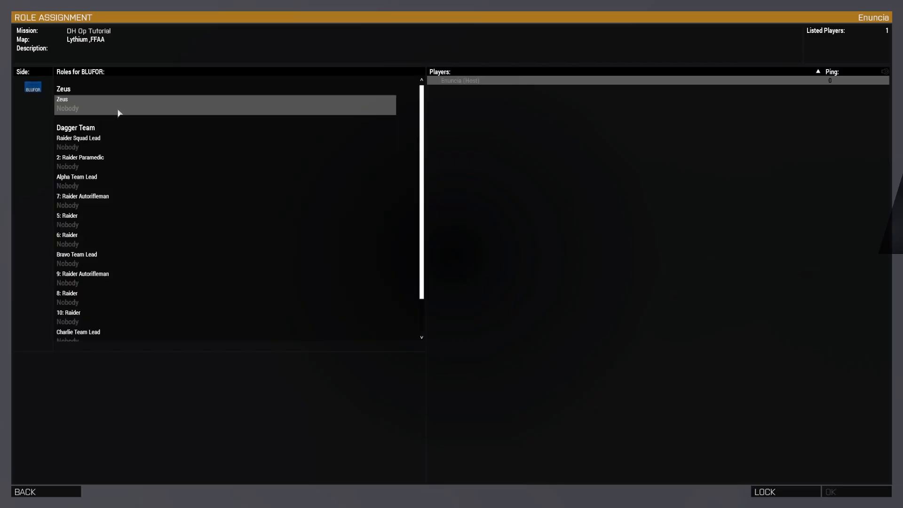
click(847, 491)
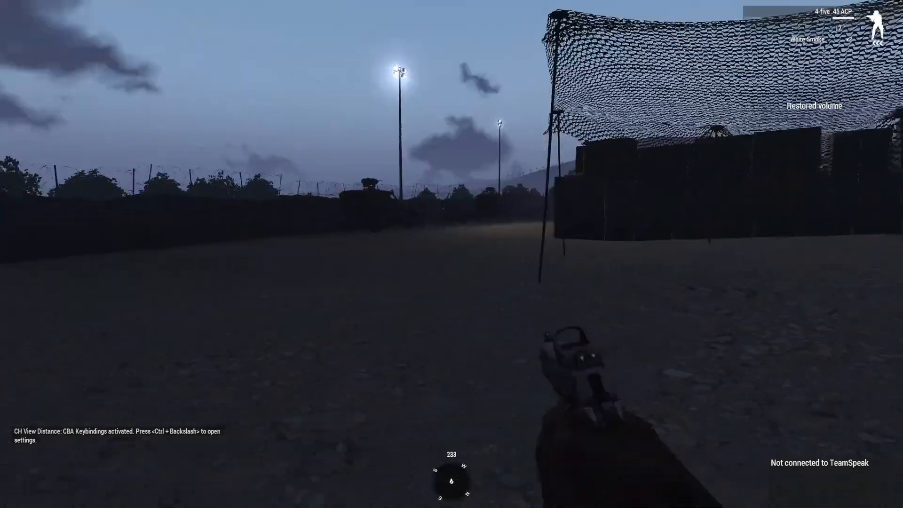
Walk across the base to the UH-80 Sea Hawk on its helipad and board it to ride in back
key(w)
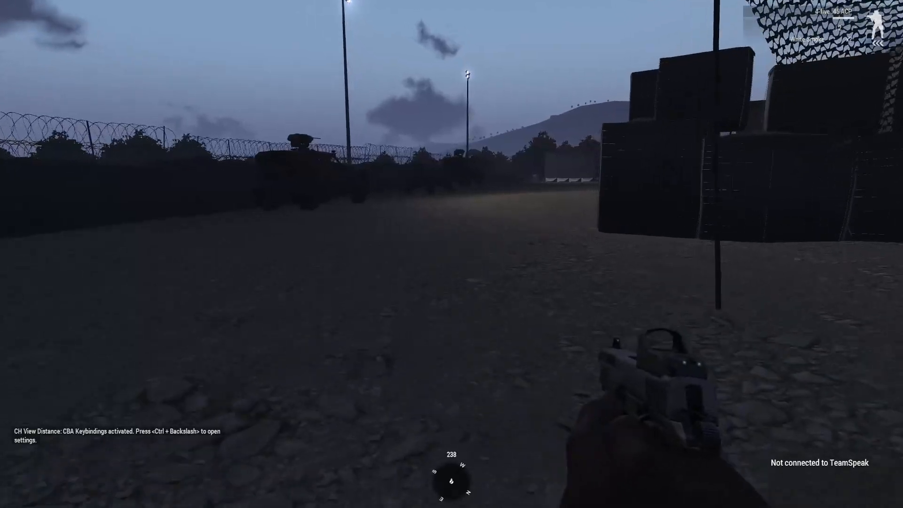
key(w)
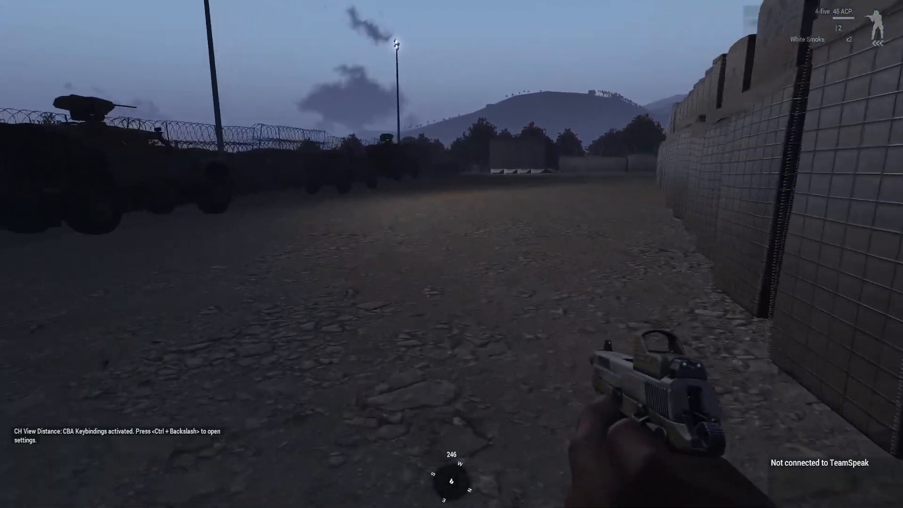
key(w)
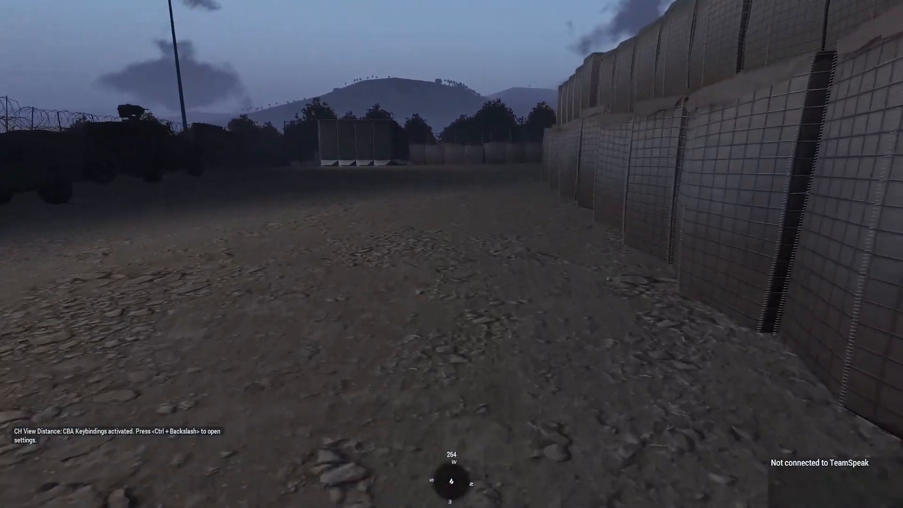
key(w)
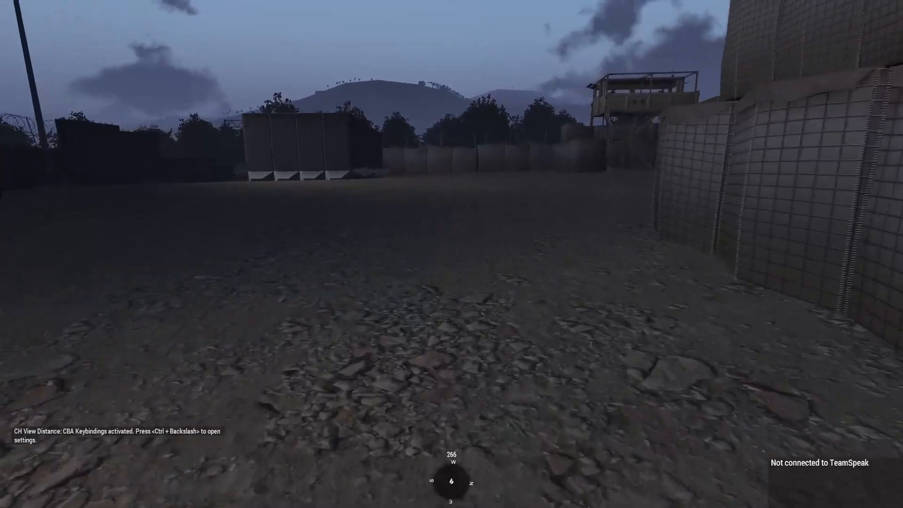
key(w)
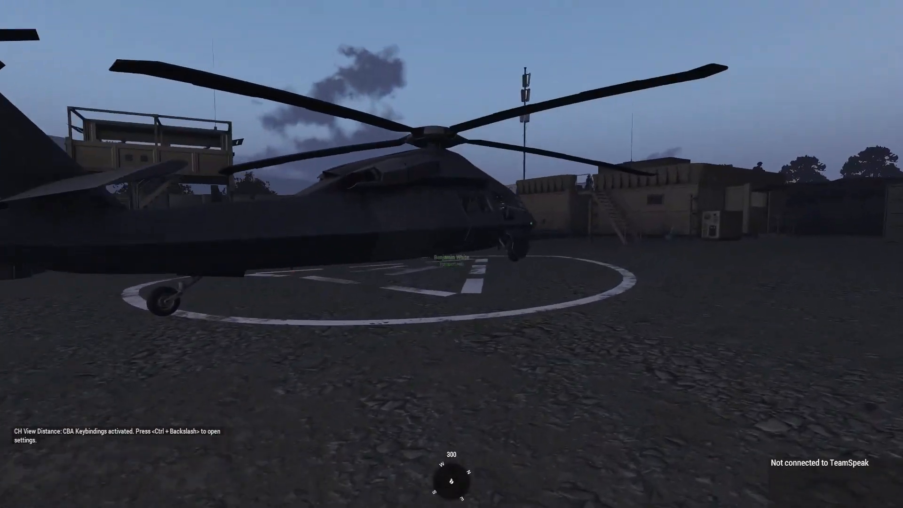
key(w)
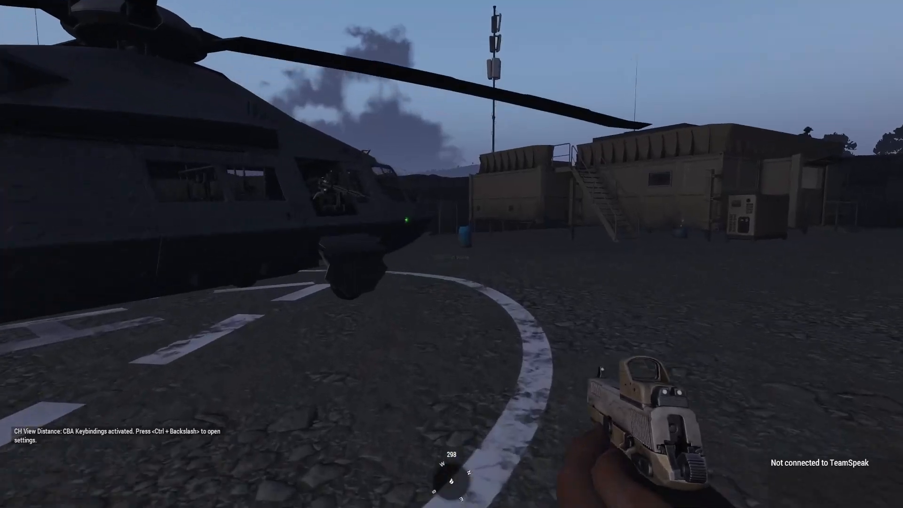
key(w)
scroll(451, 254, down, 1)
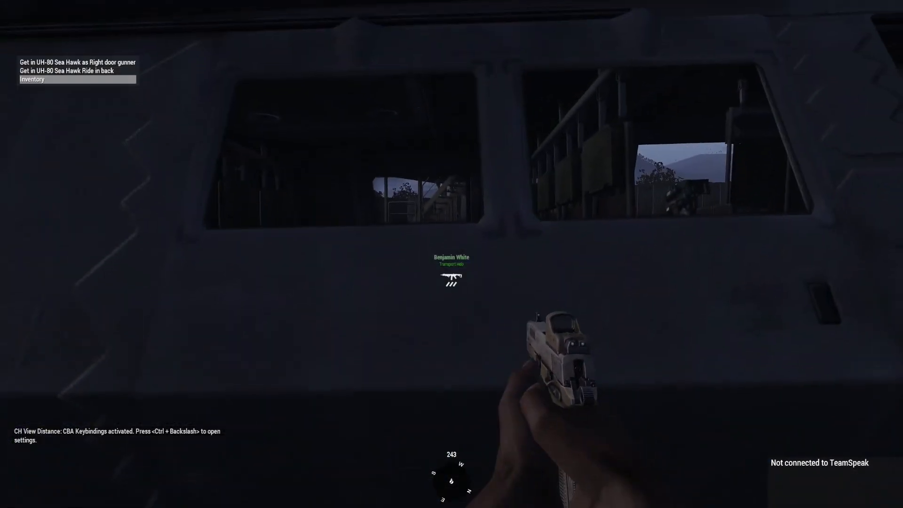
scroll(452, 254, up, 1)
key(space)
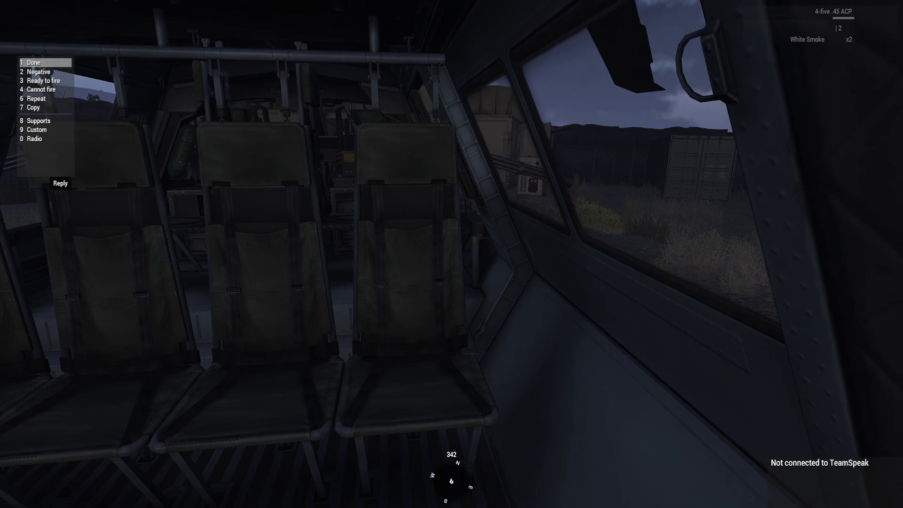
Look through the custom replies and activate the Helo Transport trigger from the radio commands
key(9)
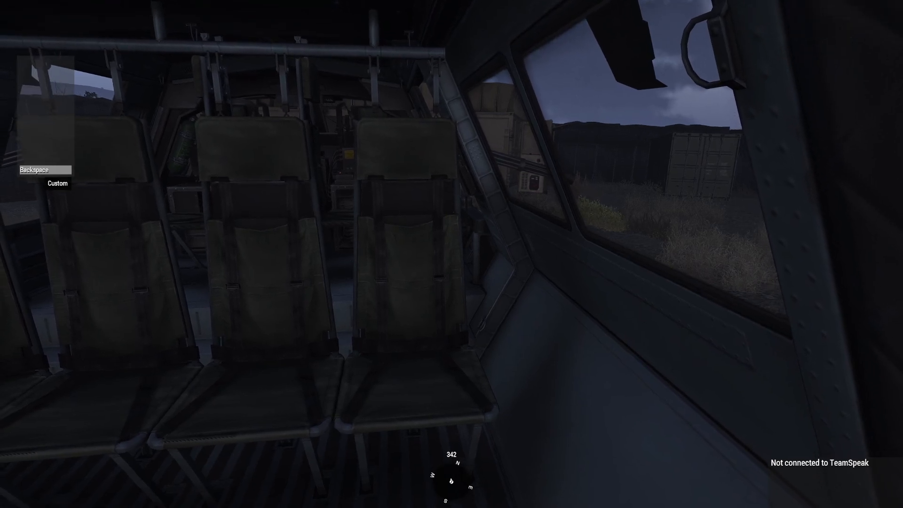
key(F12)
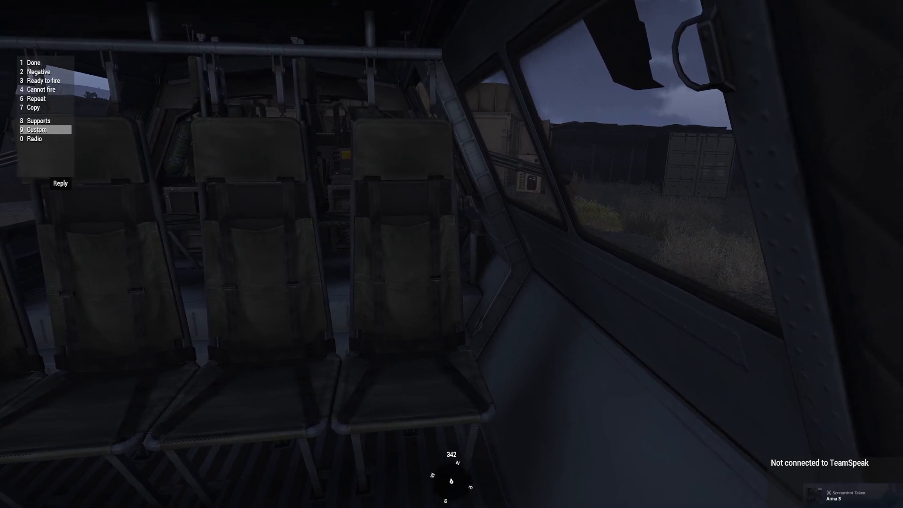
scroll(452, 254, down, 1)
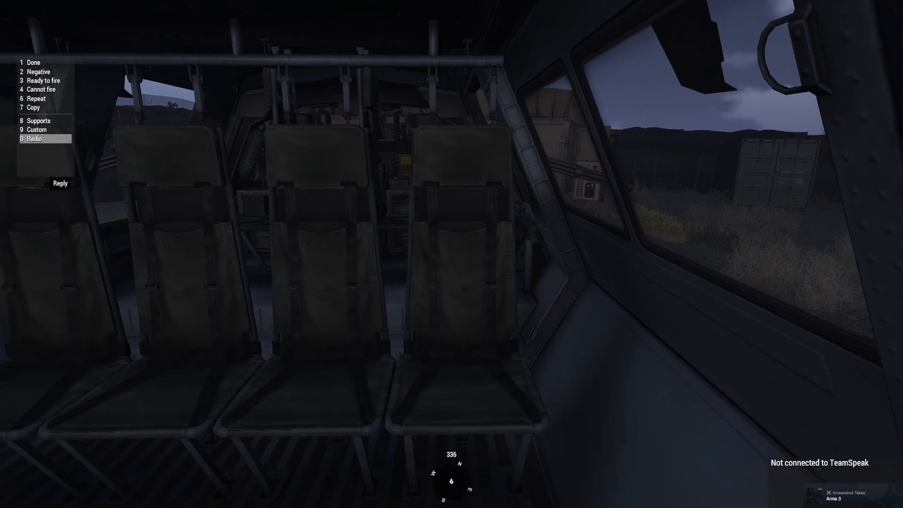
key(0)
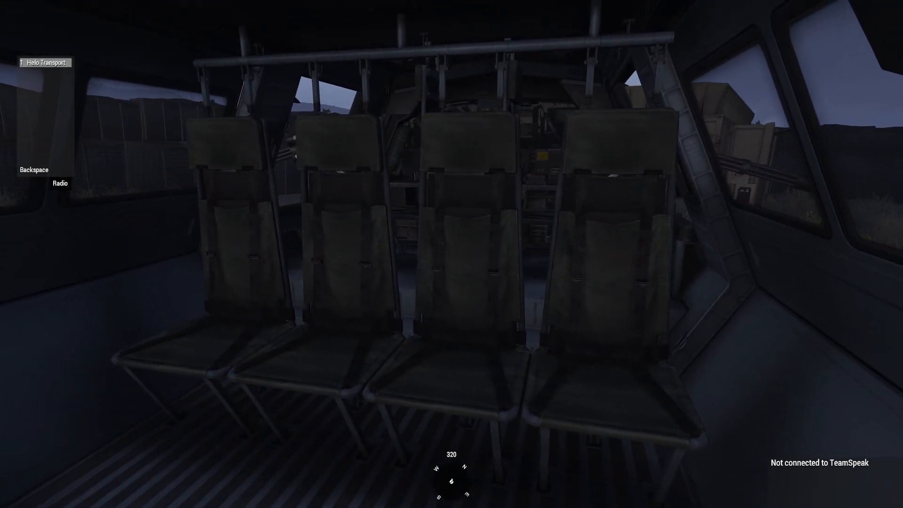
key(BackSpace)
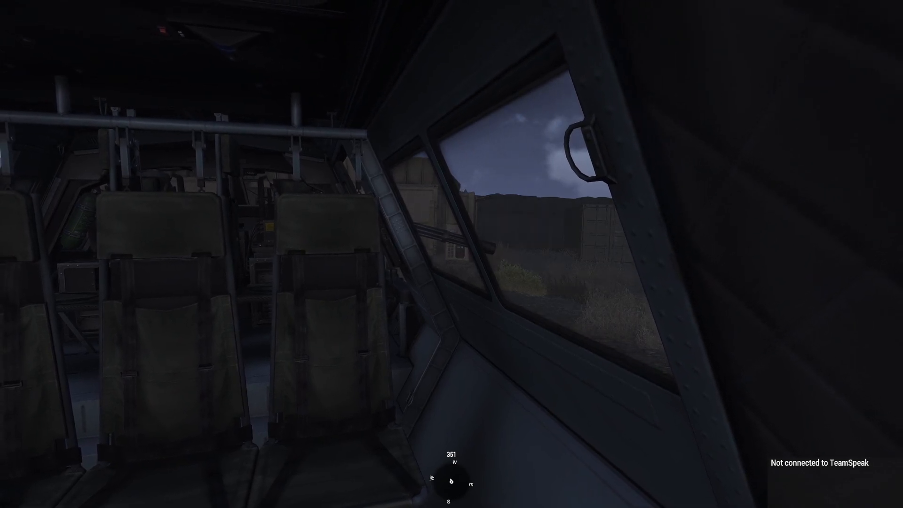
Follow the helicopter's flight to the Martin FOB helipad from an outside view and get out there
key(KP_Enter)
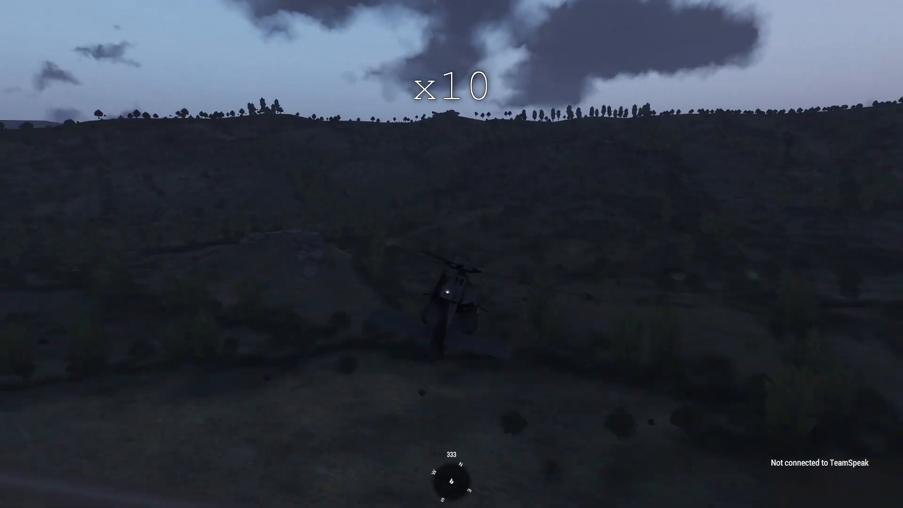
key(KP_Enter)
key(KP_Enter)
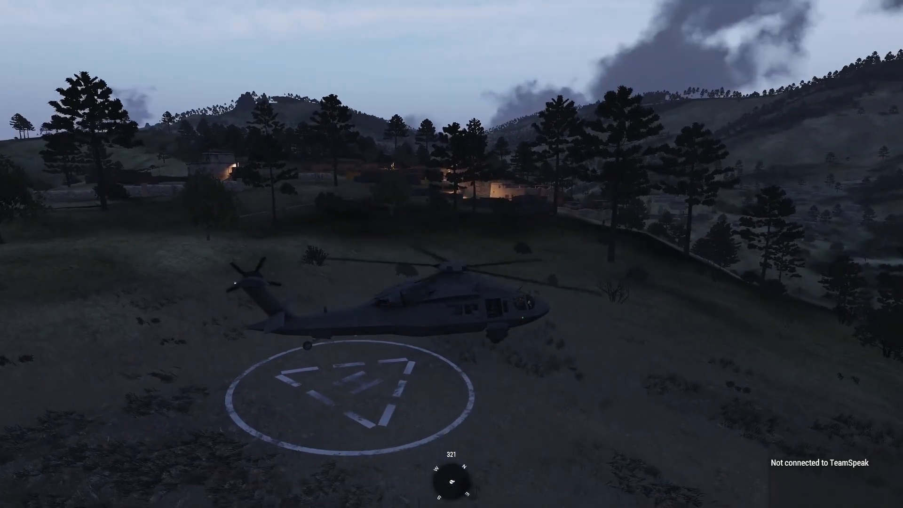
key(v)
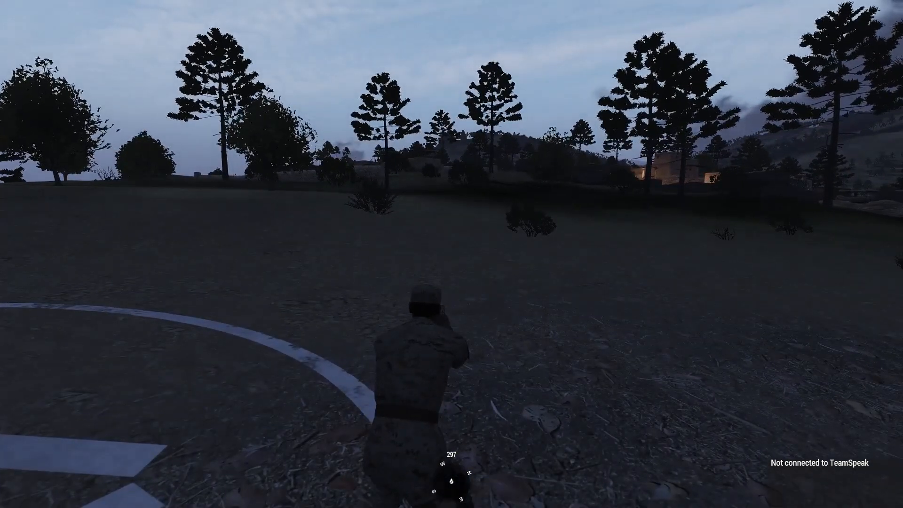
Abort the test mission and go back to the editor past the mission debriefing
key(Escape)
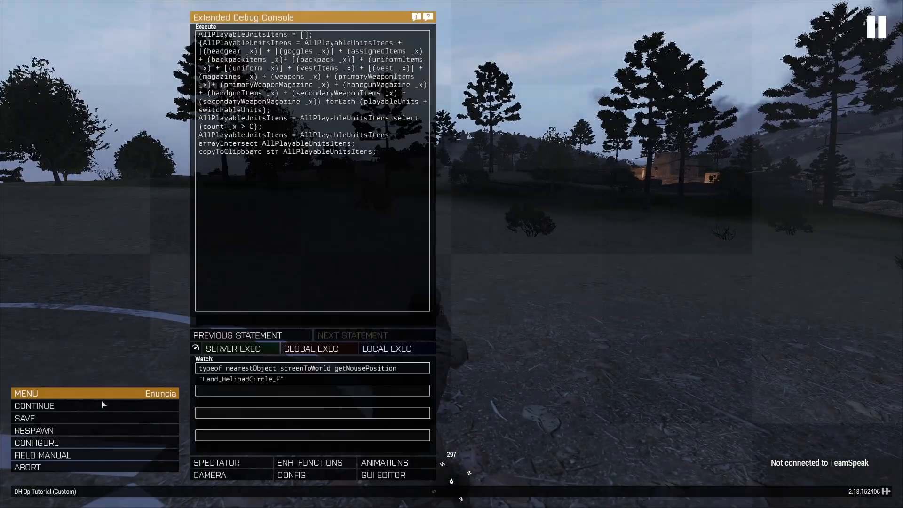
click(100, 468)
click(361, 240)
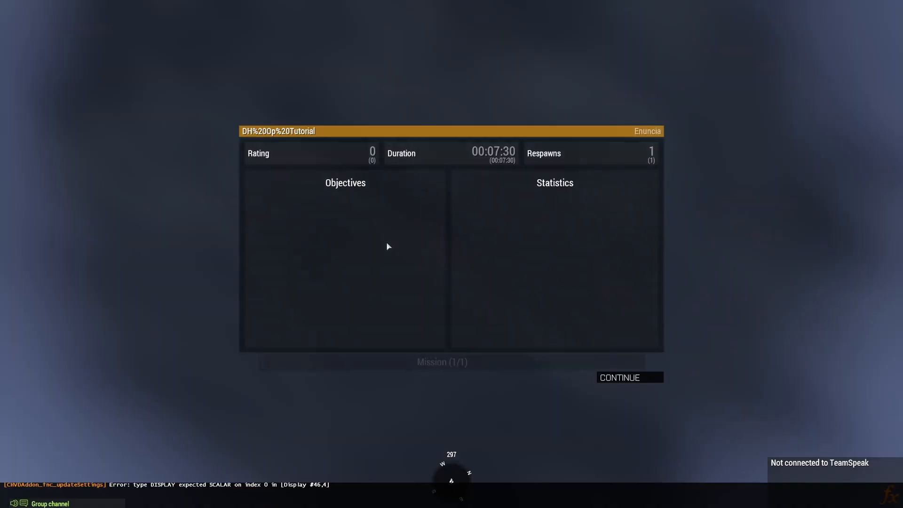
click(649, 376)
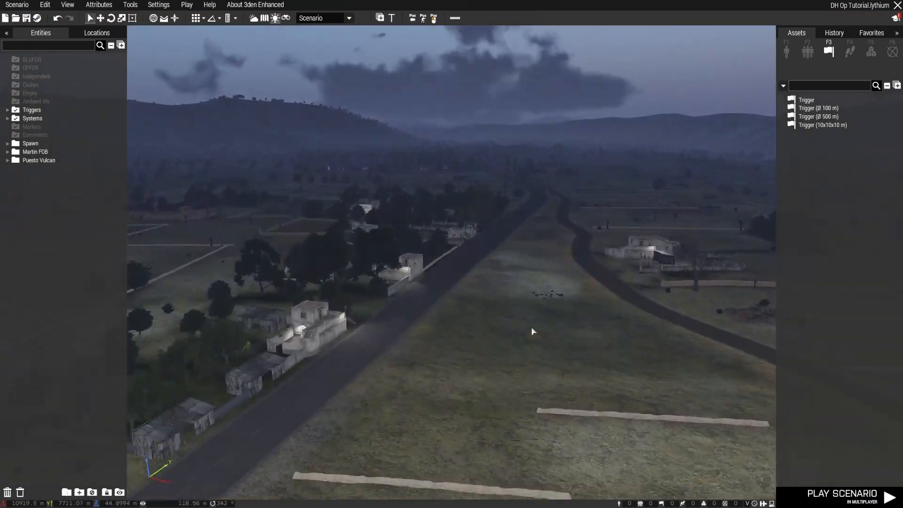
Set the timer of the Transport Helo's transport unload waypoint (WP #4) at the Martin FOB helipad to Min 20 and Max 20
key(m)
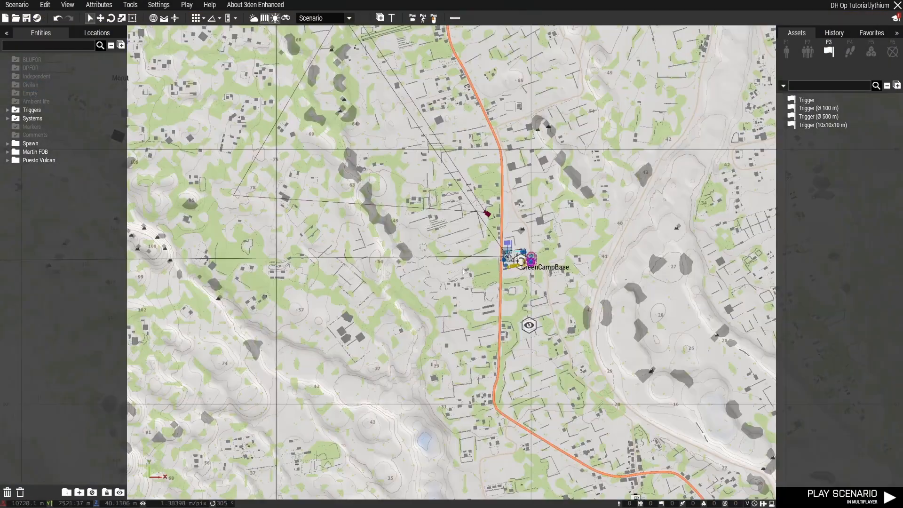
scroll(454, 254, down, 5)
right_drag(376, 99, 486, 361)
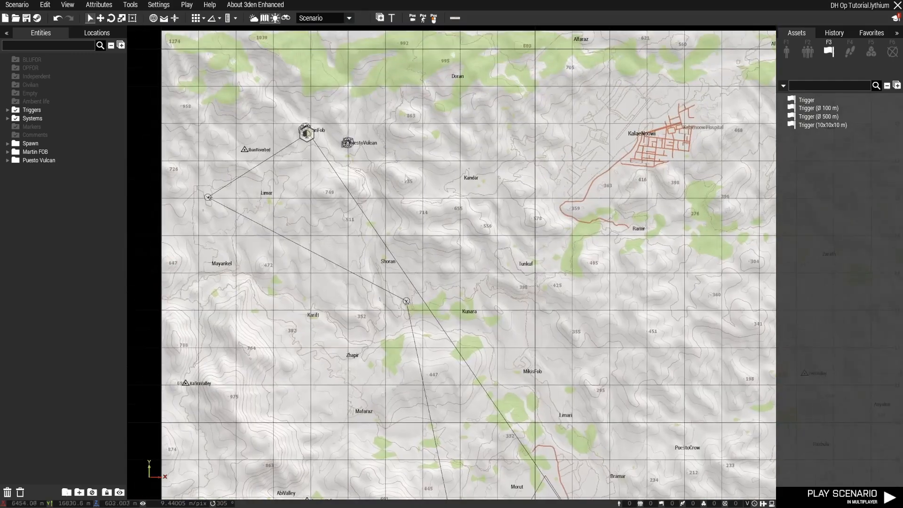
right_drag(336, 142, 390, 237)
scroll(390, 237, up, 1)
scroll(389, 236, up, 10)
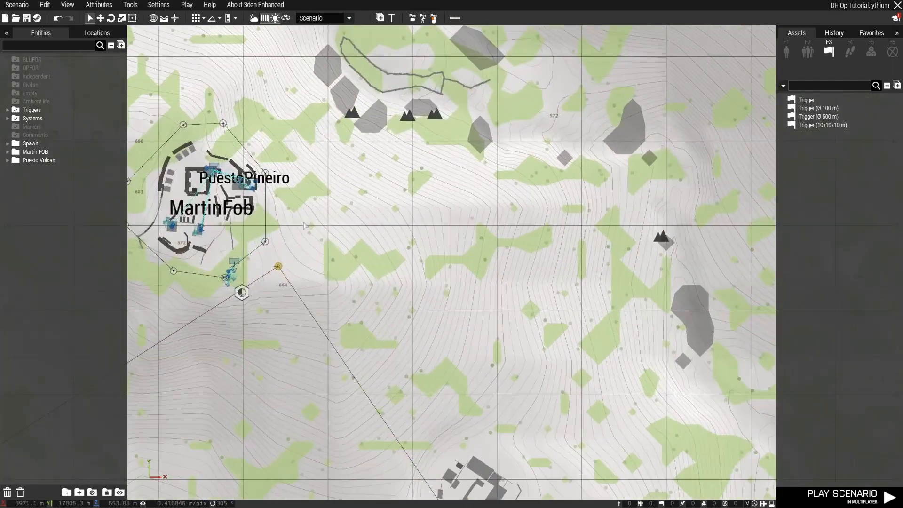
key(m)
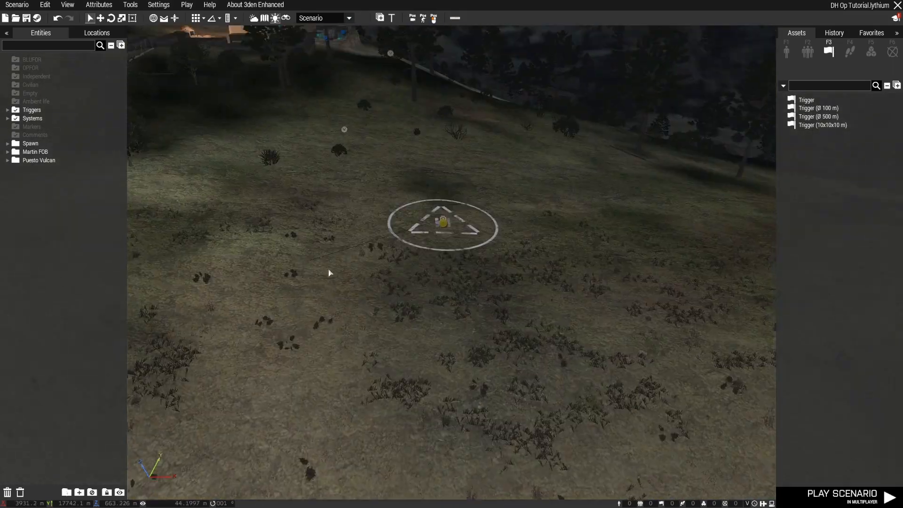
key(w)
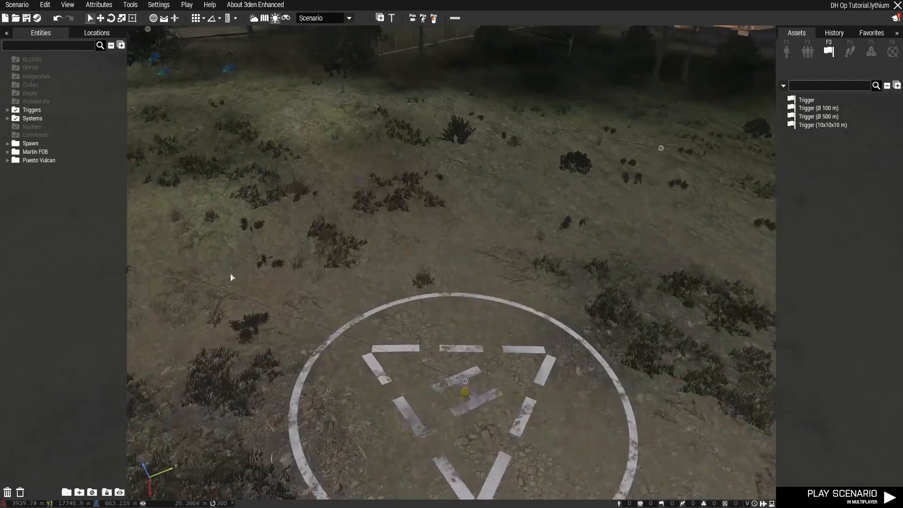
scroll(282, 278, up, 3)
key(w)
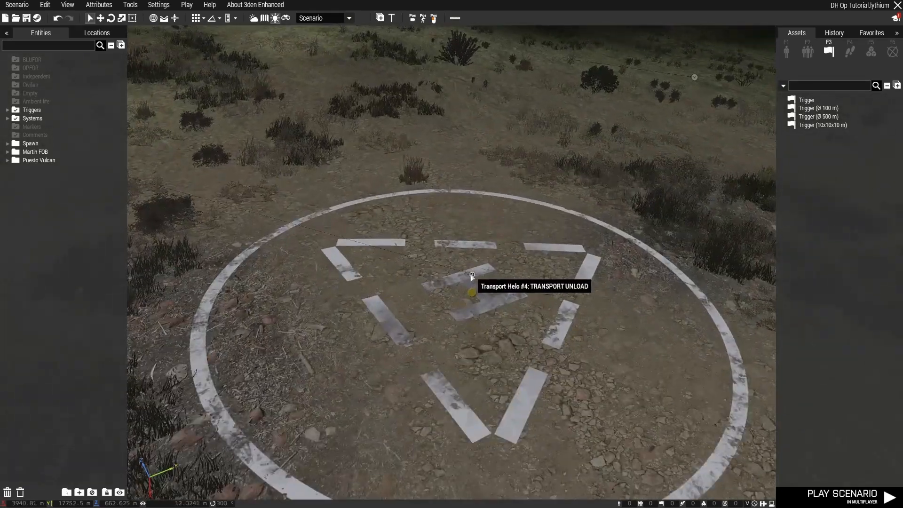
double_click(473, 276)
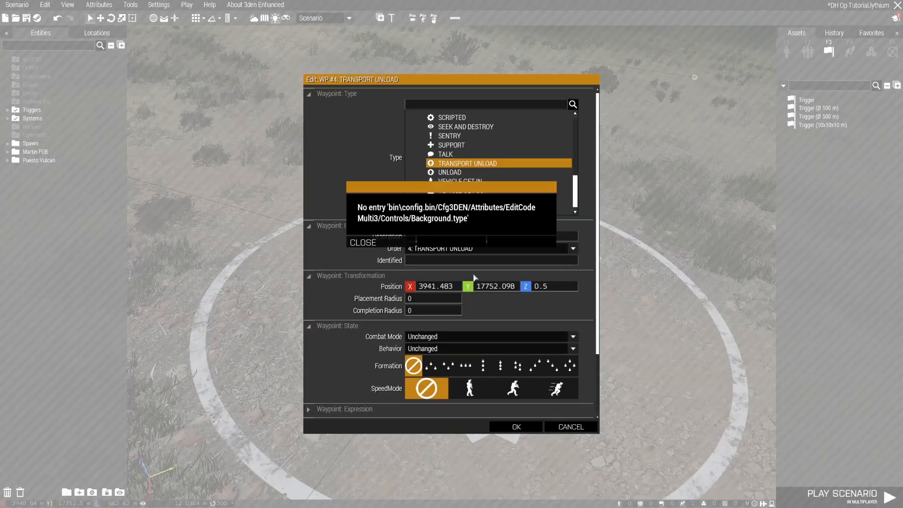
click(383, 242)
scroll(516, 175, down, 1)
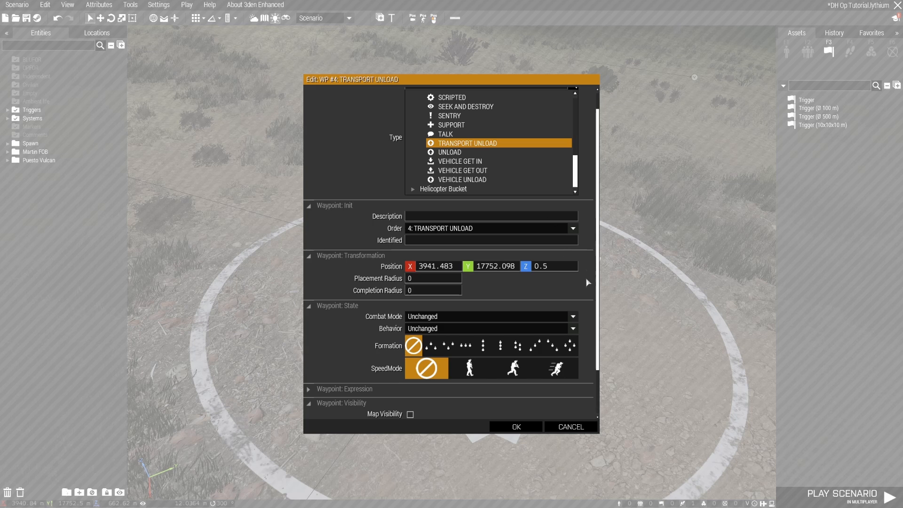
scroll(586, 280, down, 3)
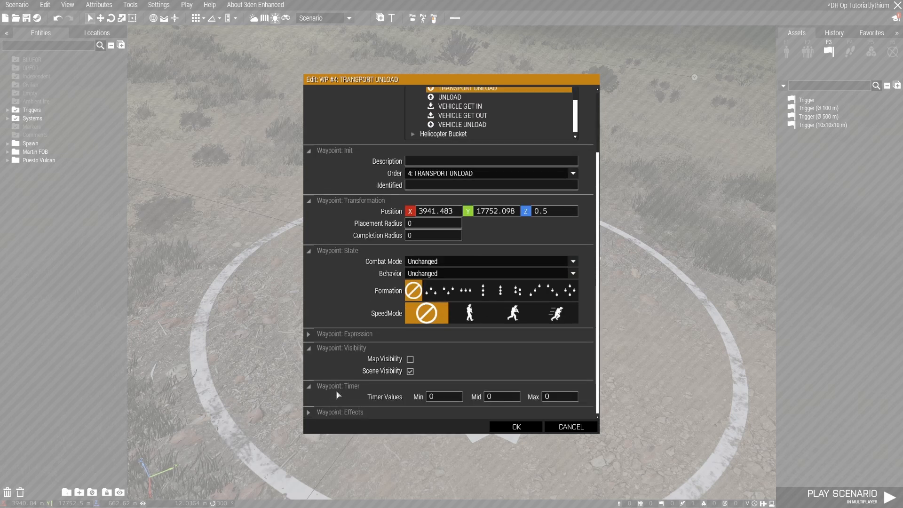
mouse_move(357, 400)
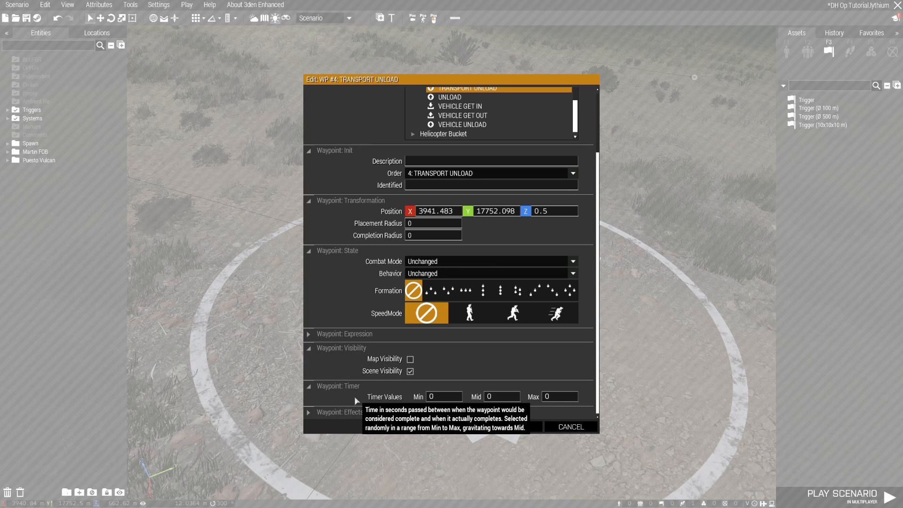
click(427, 399)
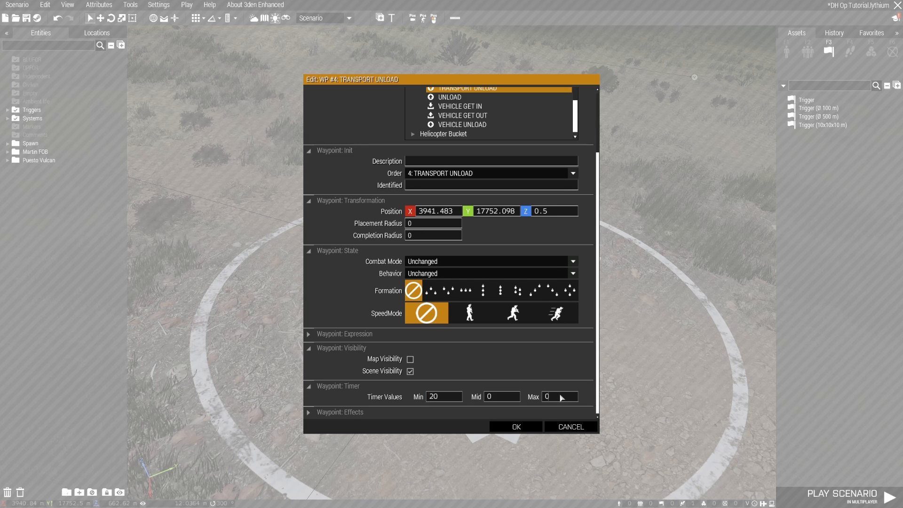
click(529, 428)
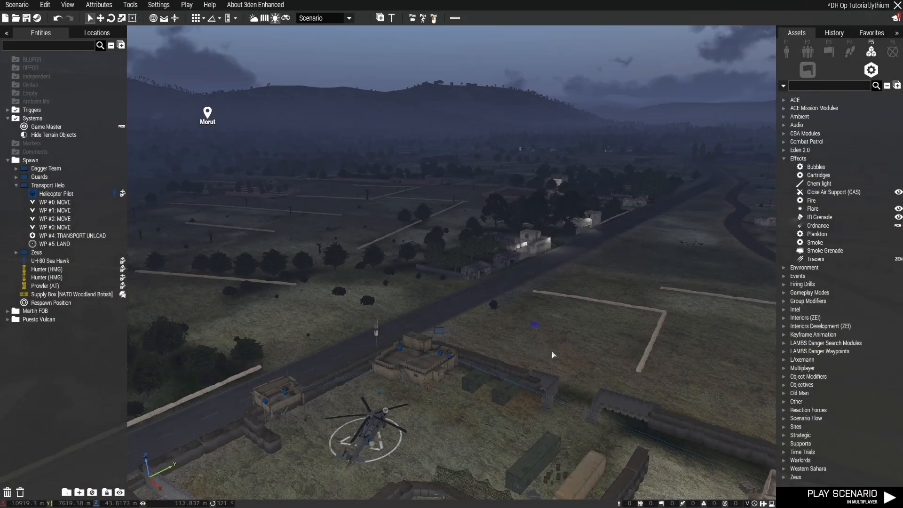
Examine the UH-80 Sea Hawk on its helipad and follow the Transport Helo's waypoint route across the terrain
right_drag(569, 356, 523, 357)
key(s)
key(w)
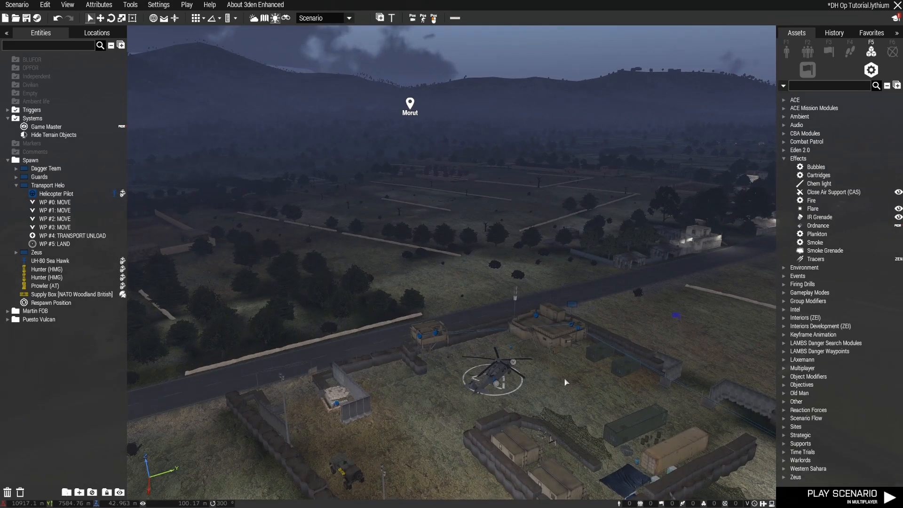
key(z)
key(w)
right_drag(566, 382, 584, 388)
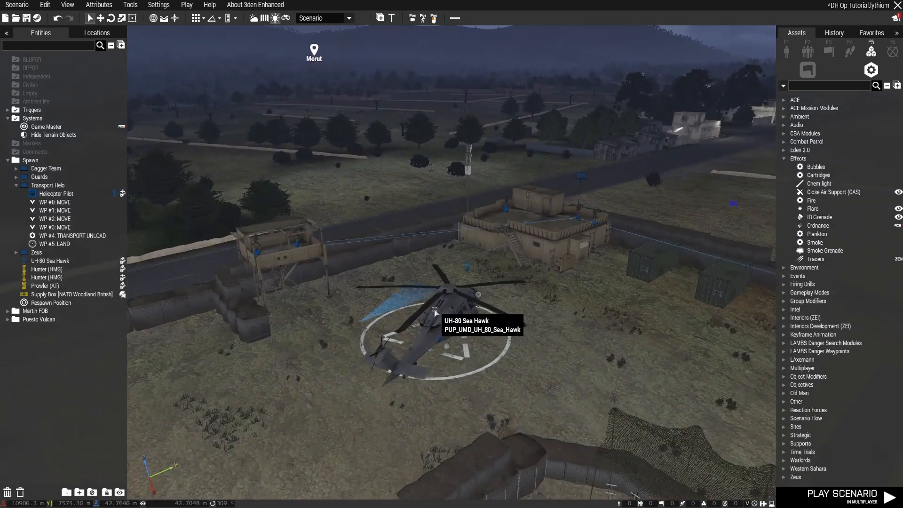
click(444, 318)
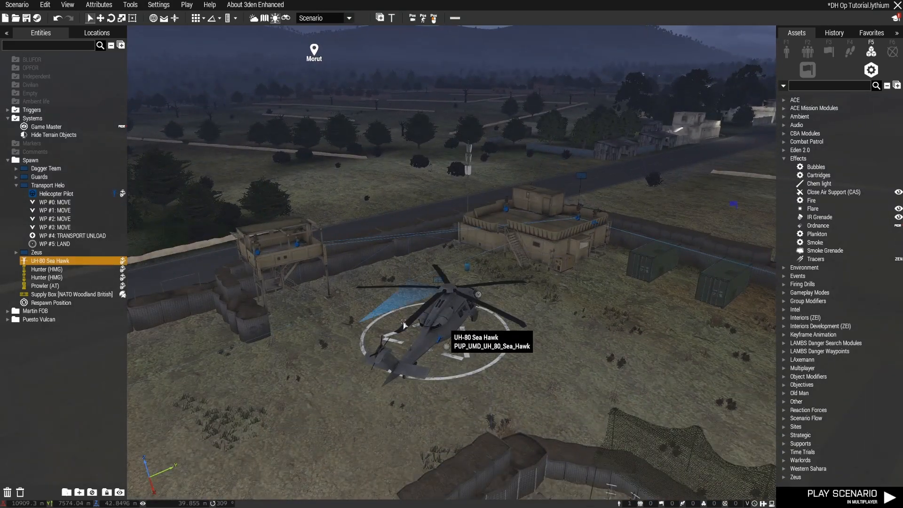
click(83, 238)
right_drag(652, 375, 578, 353)
key(w)
key(w)
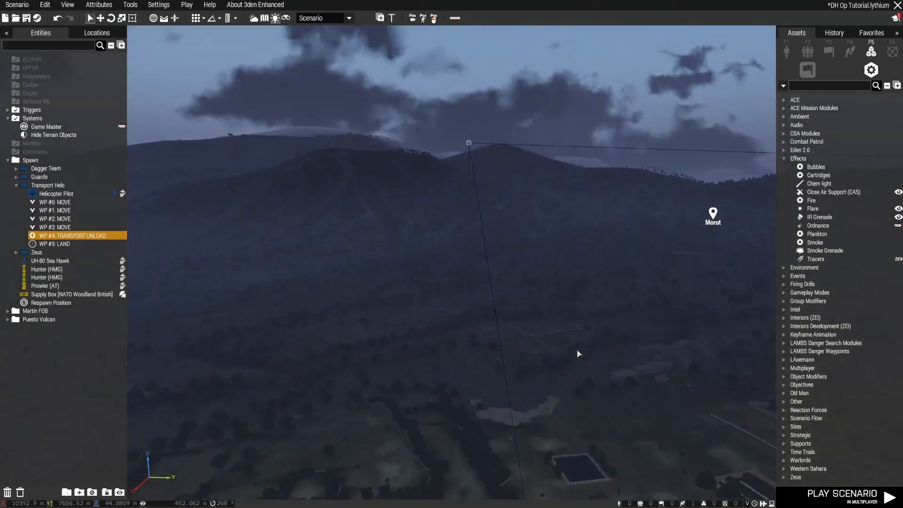
key(w)
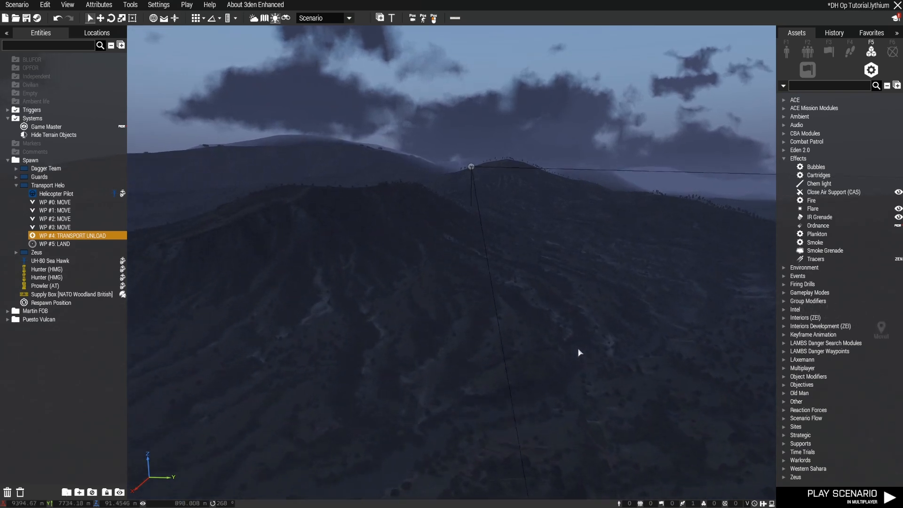
right_drag(579, 354, 880, 393)
key(w)
key(w)
key(w)
key(w)
key(w)
key(w)
key(w)
key(w)
right_drag(635, 376, 784, 318)
key(w)
key(w)
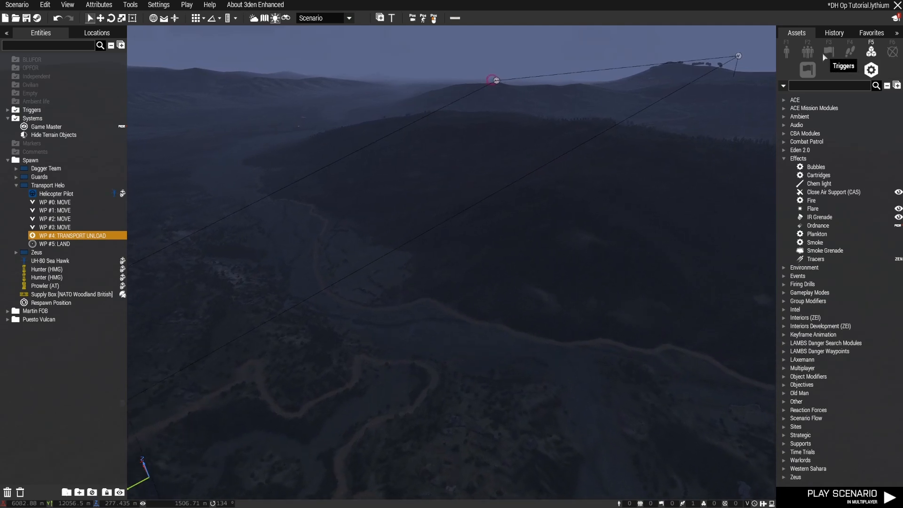
Place a Ø 500 m trigger in the valley under the helicopter's route and shift it closer to the line through WP #1
click(829, 52)
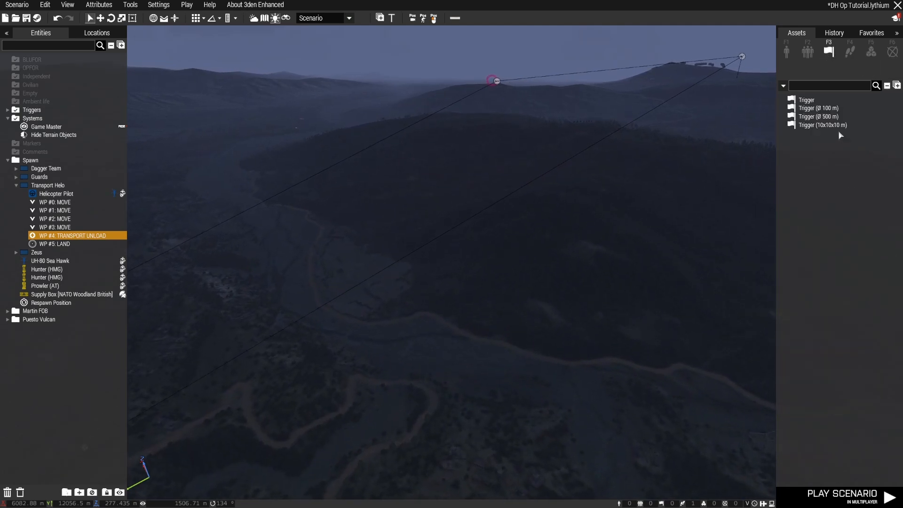
click(820, 116)
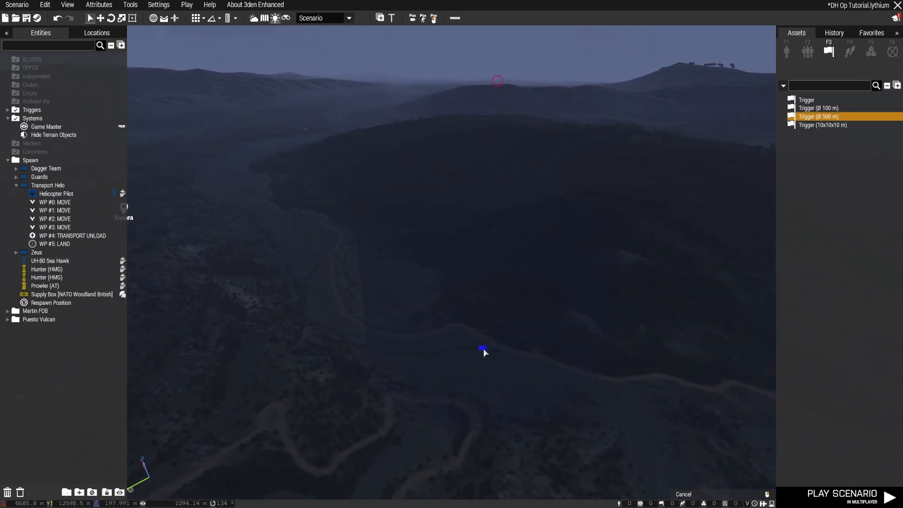
click(521, 358)
key(a)
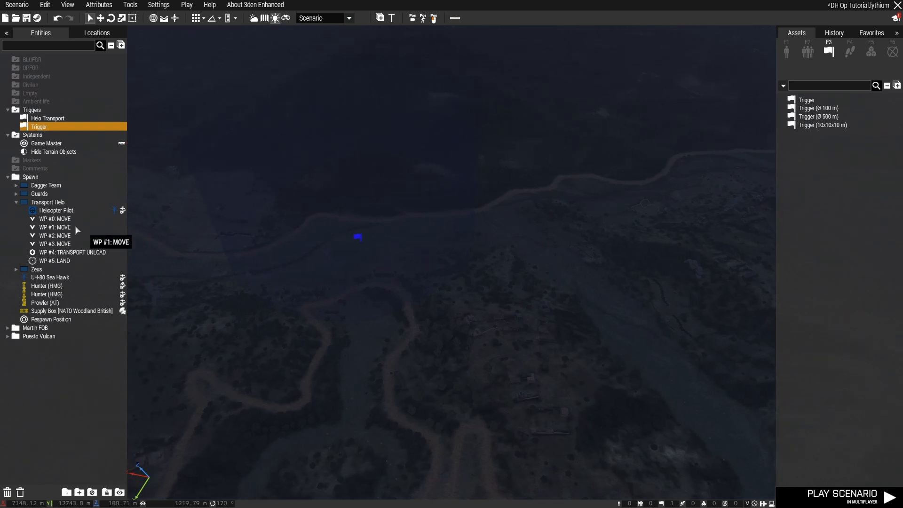
double_click(64, 227)
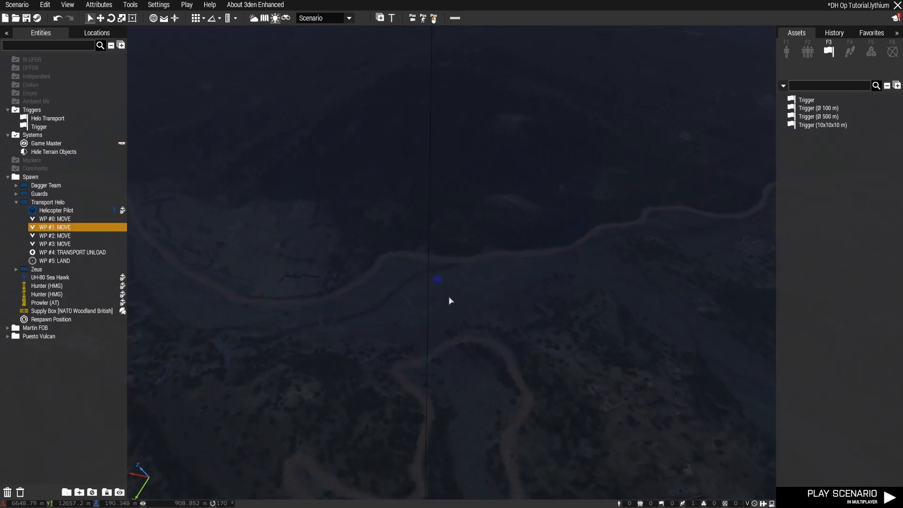
click(437, 280)
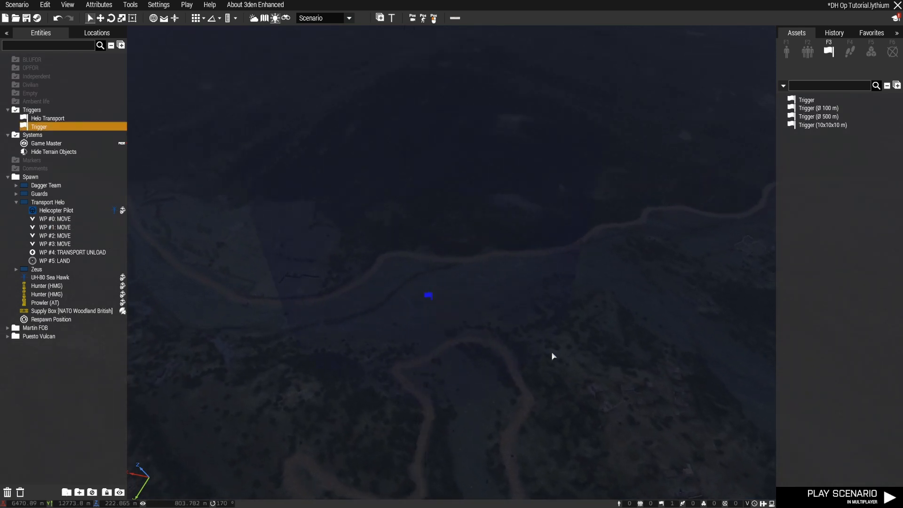
right_drag(638, 380, 583, 352)
key(d)
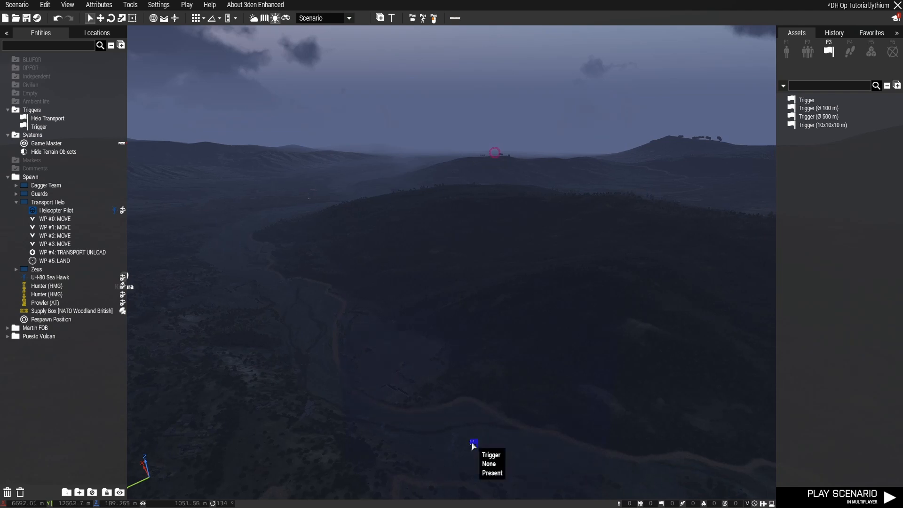
Stretch the new trigger in the valley into an ellipse by setting its size B to 500
double_click(474, 443)
click(571, 427)
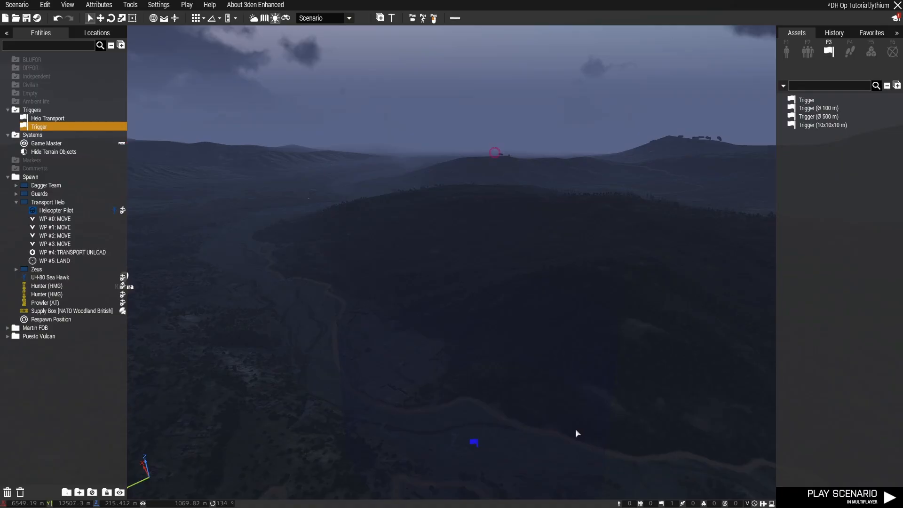
key(m)
scroll(522, 196, up, 5)
right_drag(331, 70, 433, 256)
scroll(432, 254, up, 10)
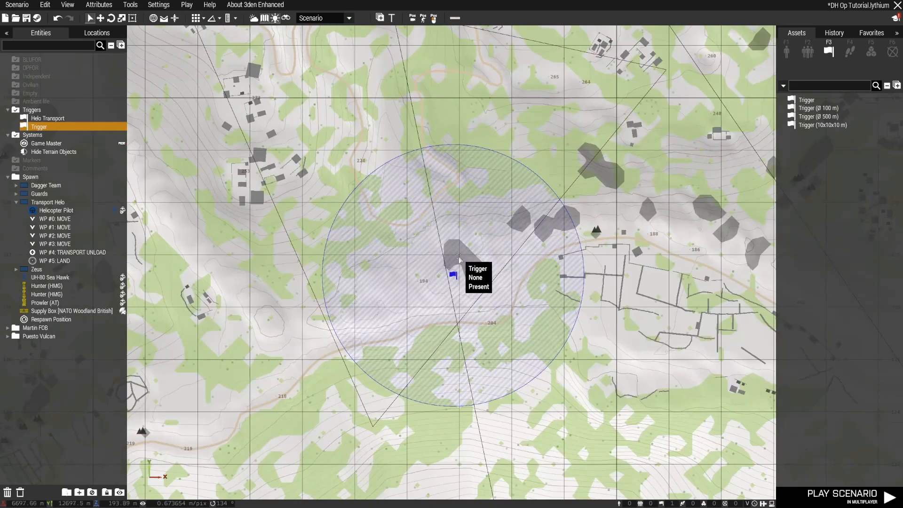
double_click(454, 275)
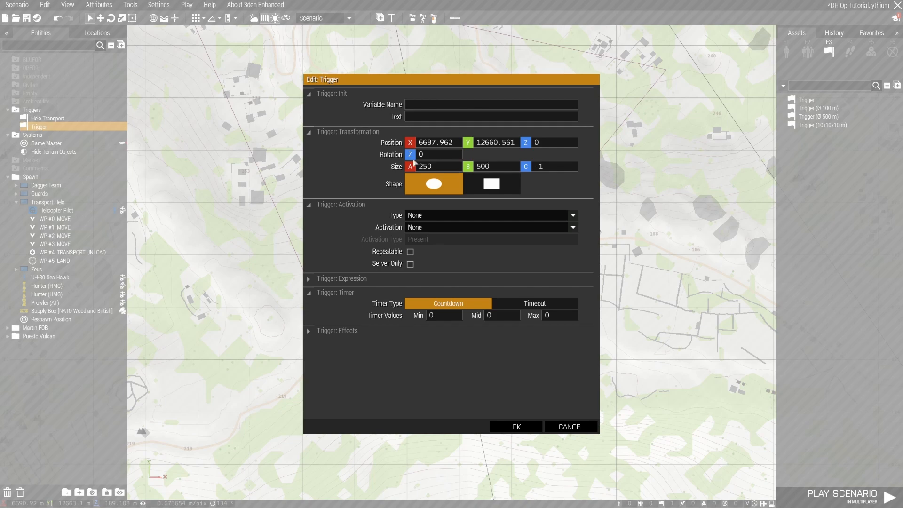
click(536, 427)
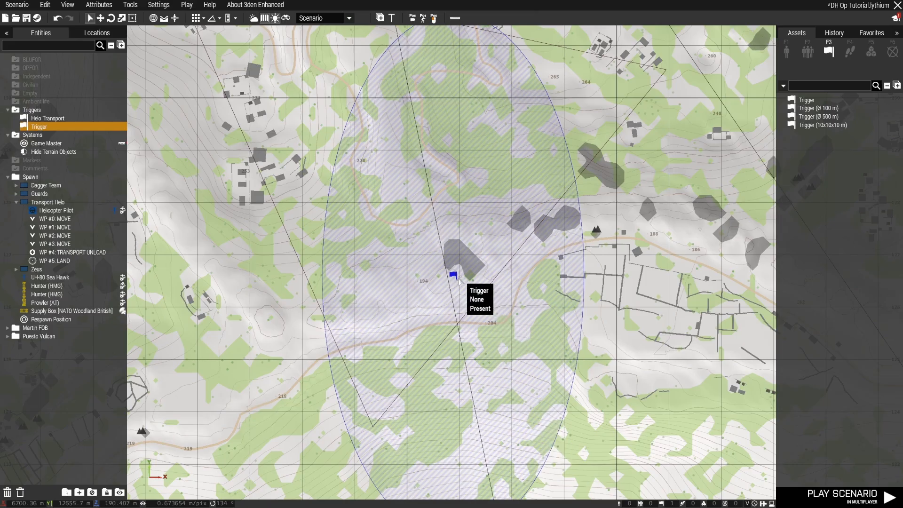
Rotate the elliptical trigger to about 255° so it spans the flight route, and move it south to about X 6714, Y 12389
shift+drag(440, 286, 311, 315)
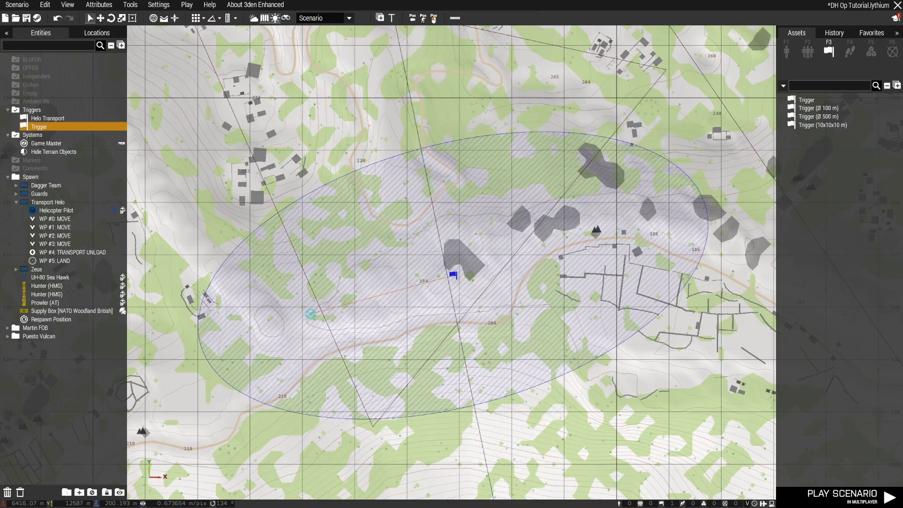
right_drag(344, 345, 344, 340)
scroll(344, 340, down, 6)
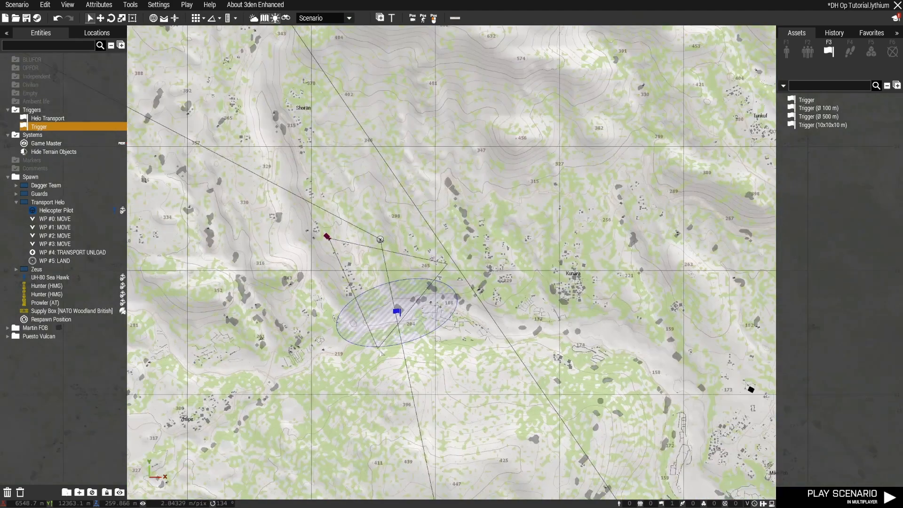
drag(398, 312, 400, 347)
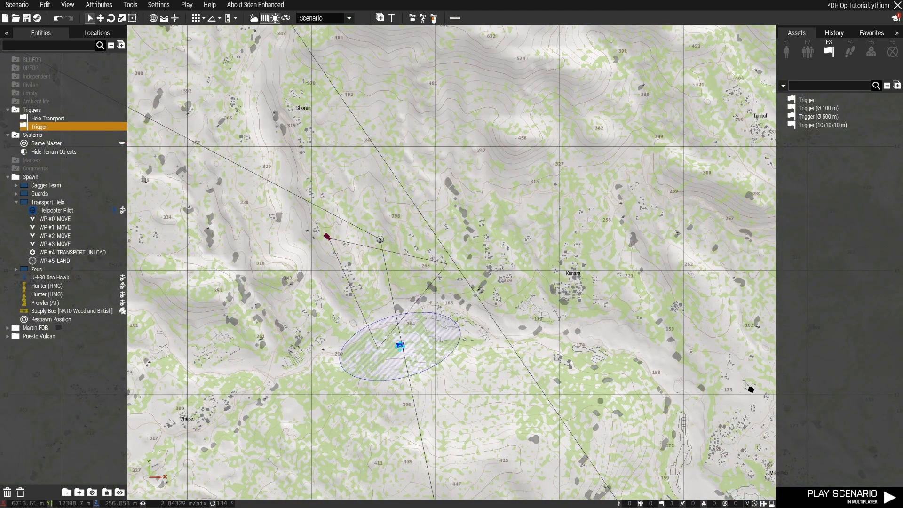
scroll(413, 358, up, 3)
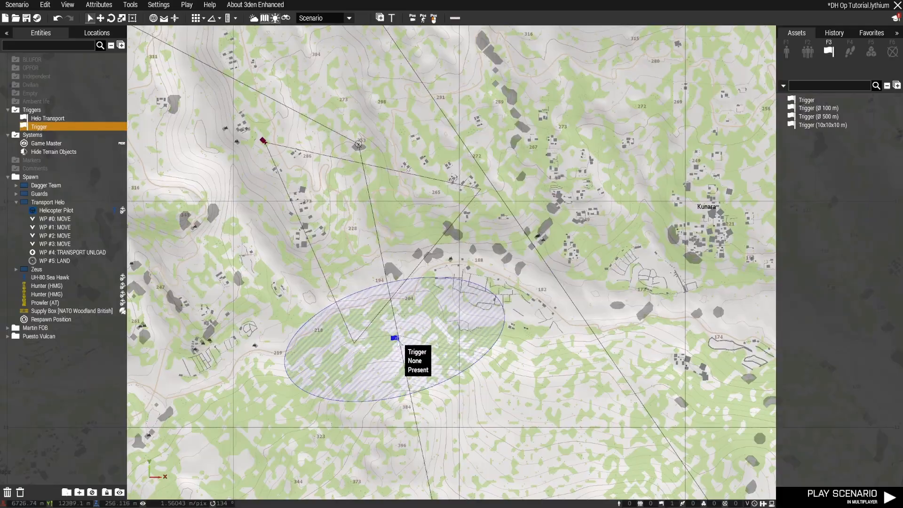
Set the elliptical trigger's activation to BLUFOR with type Present and make it Server Only
double_click(398, 341)
click(454, 218)
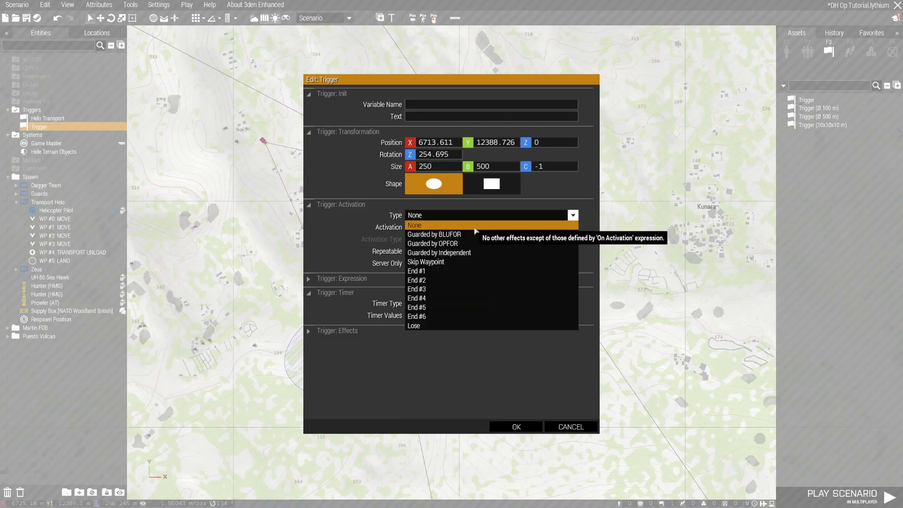
click(463, 218)
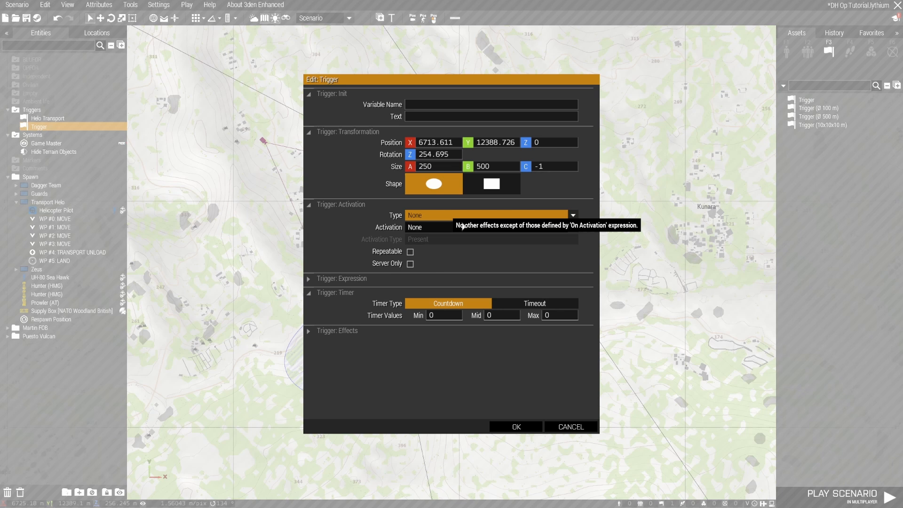
click(434, 230)
click(448, 264)
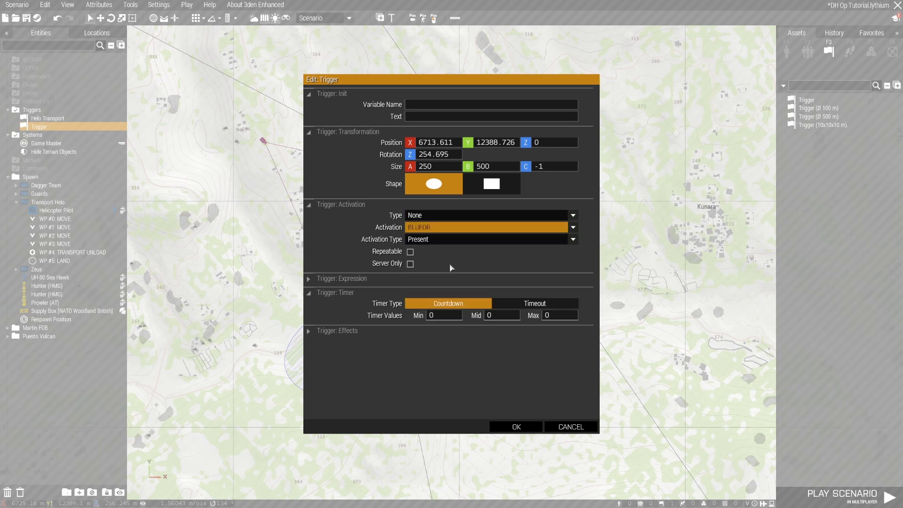
click(410, 265)
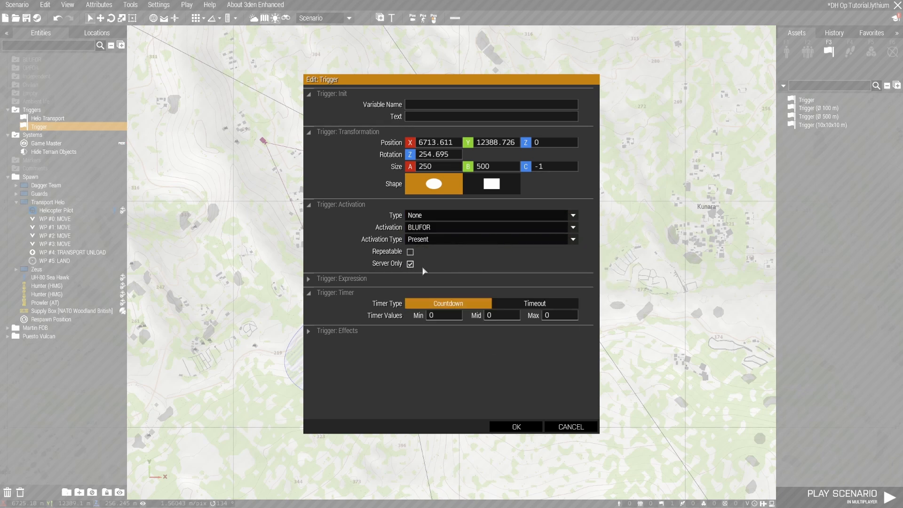
click(516, 426)
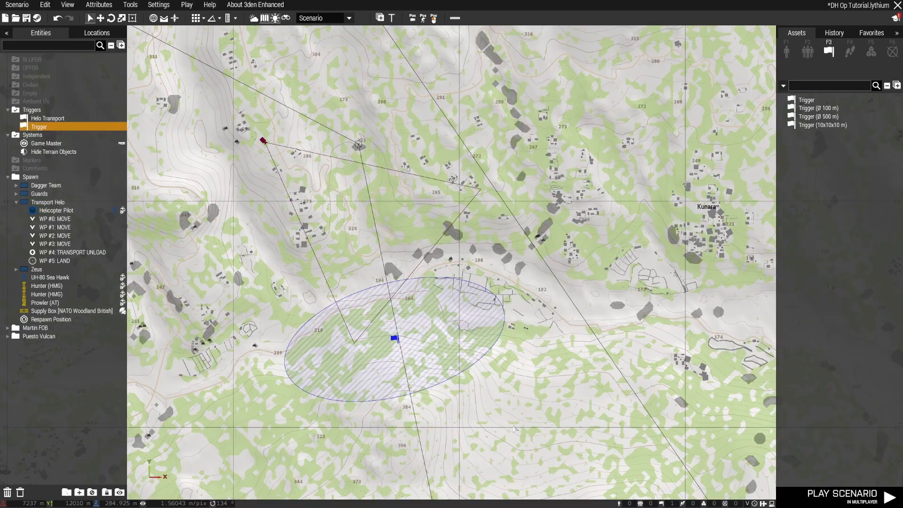
Place a Tracers module beside the compounds at Shoran with the tracer color Yellow (used by Independent)
right_drag(571, 375, 651, 308)
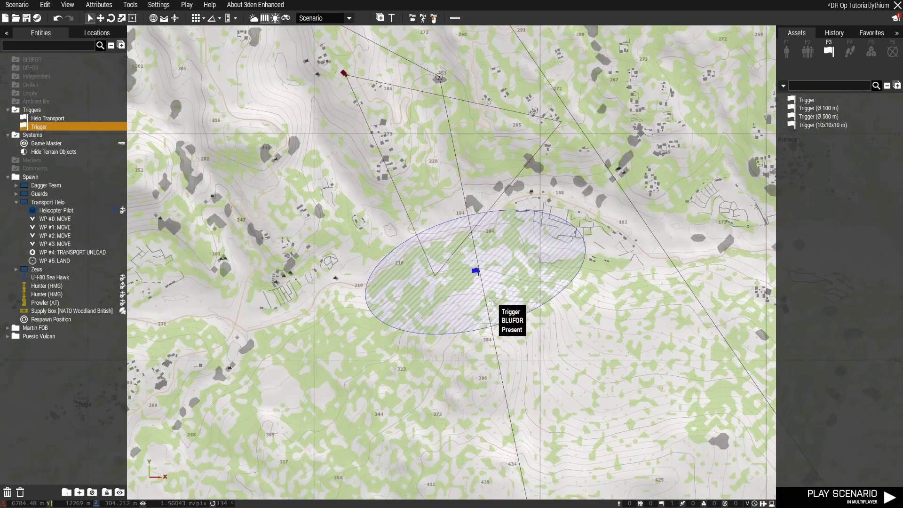
key(m)
mouse_move(491, 277)
right_down()
mouse_move(327, 273)
mouse_move(518, 296)
mouse_move(639, 295)
mouse_move(635, 284)
mouse_move(508, 300)
mouse_move(506, 315)
mouse_move(497, 285)
mouse_move(505, 283)
right_up()
key(w)
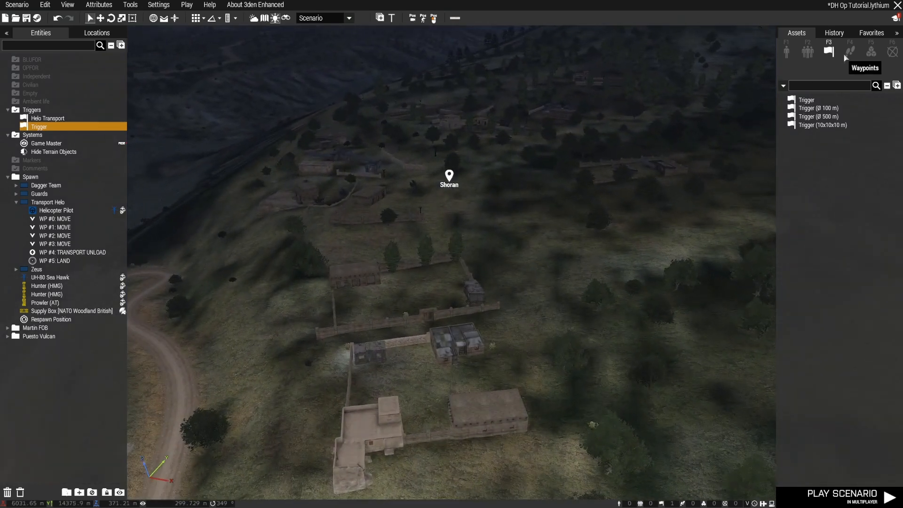
click(871, 52)
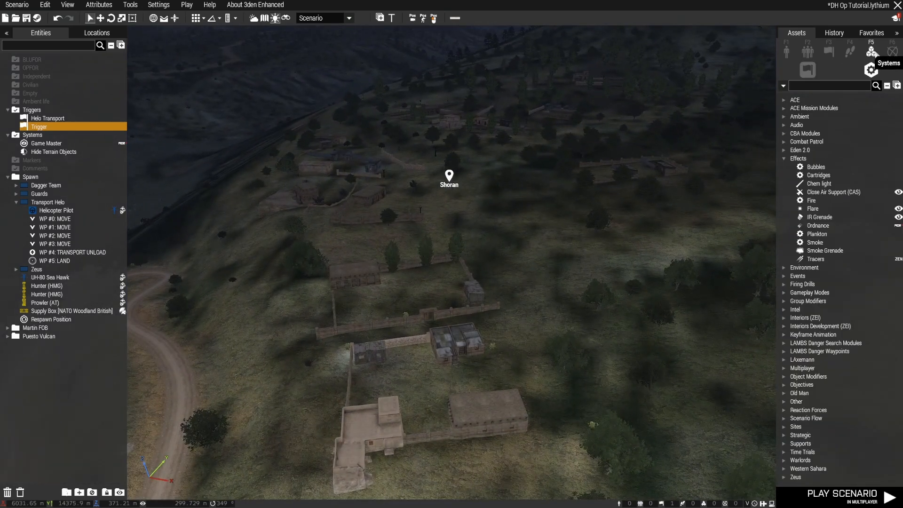
click(822, 261)
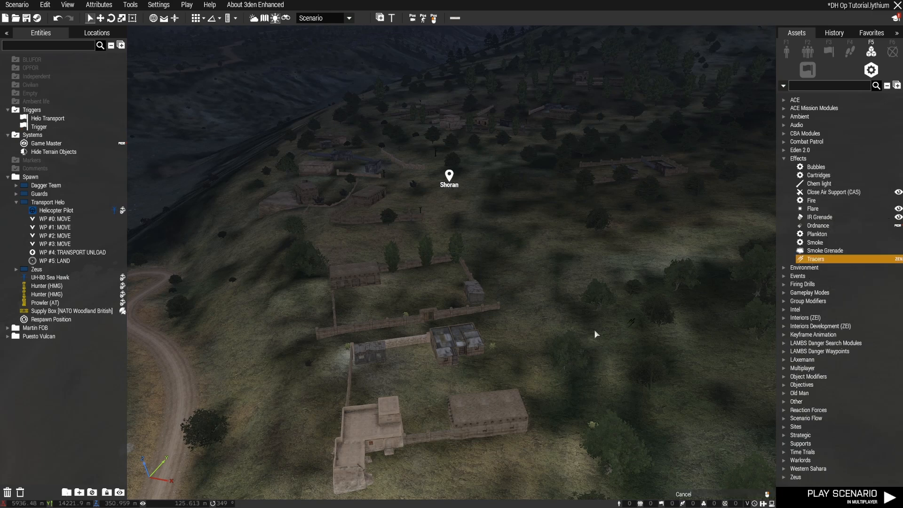
click(419, 294)
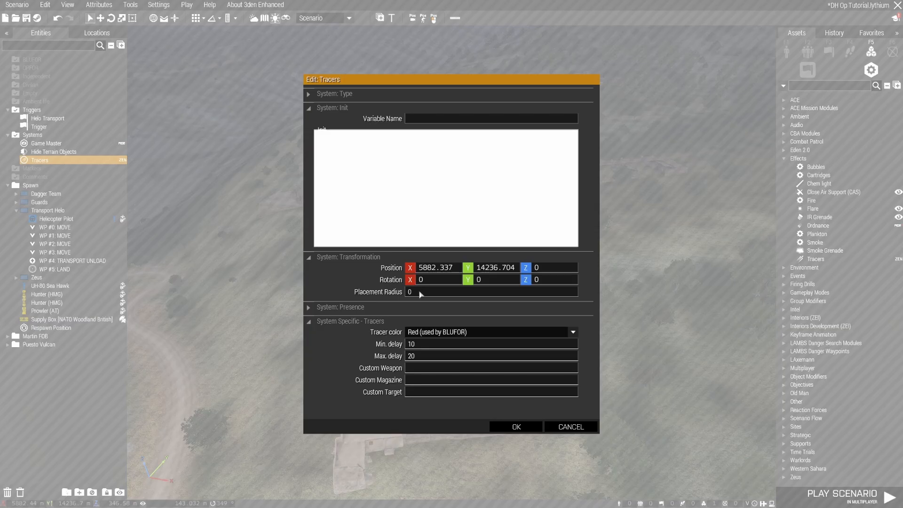
click(456, 332)
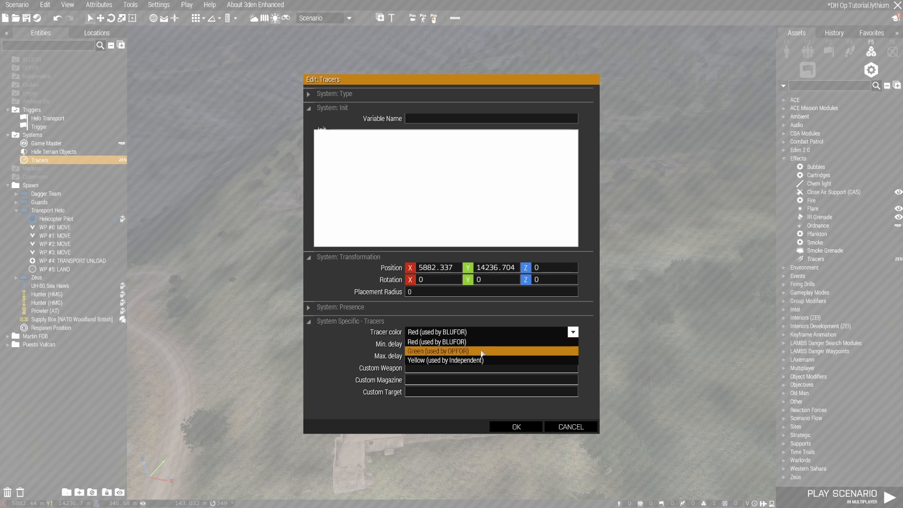
click(499, 361)
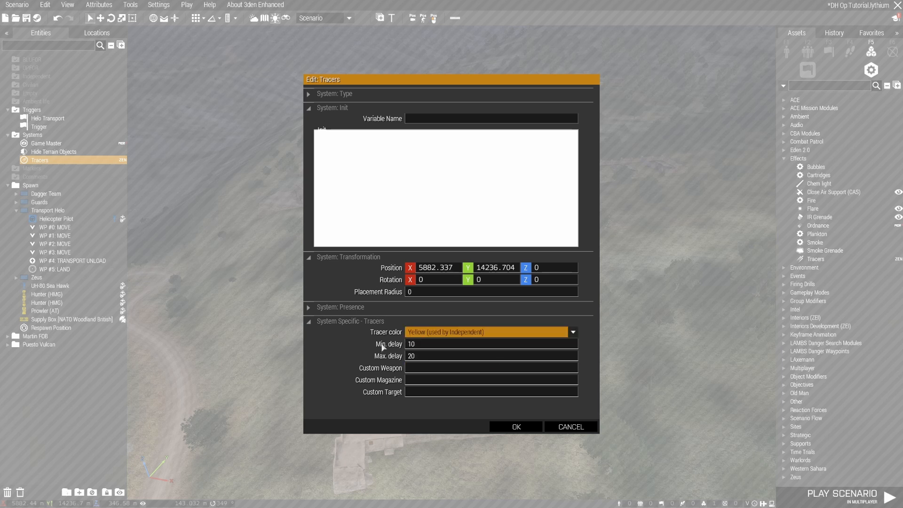
click(517, 426)
Sync the elliptical BLUFOR trigger to the Tracers module at Shoran and check the connection line
right_drag(370, 386, 619, 348)
key(s)
right_click(720, 127)
mouse_move(720, 130)
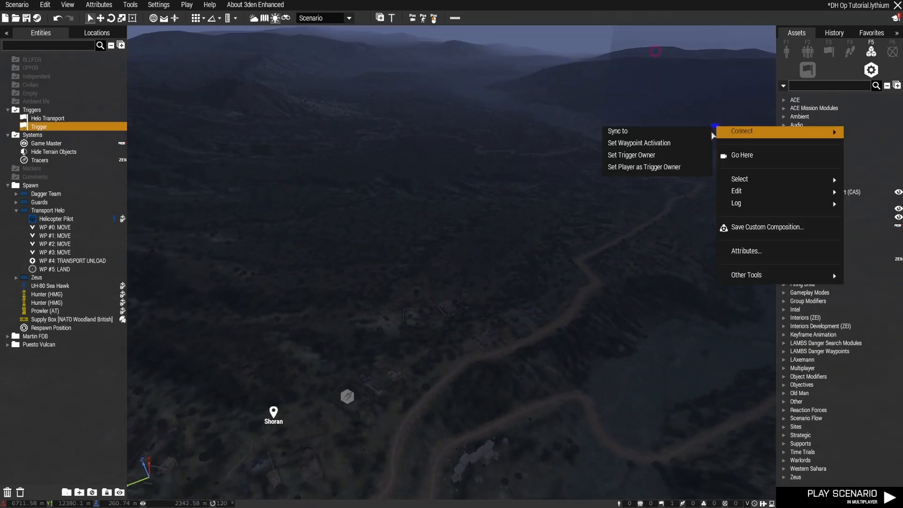
click(696, 134)
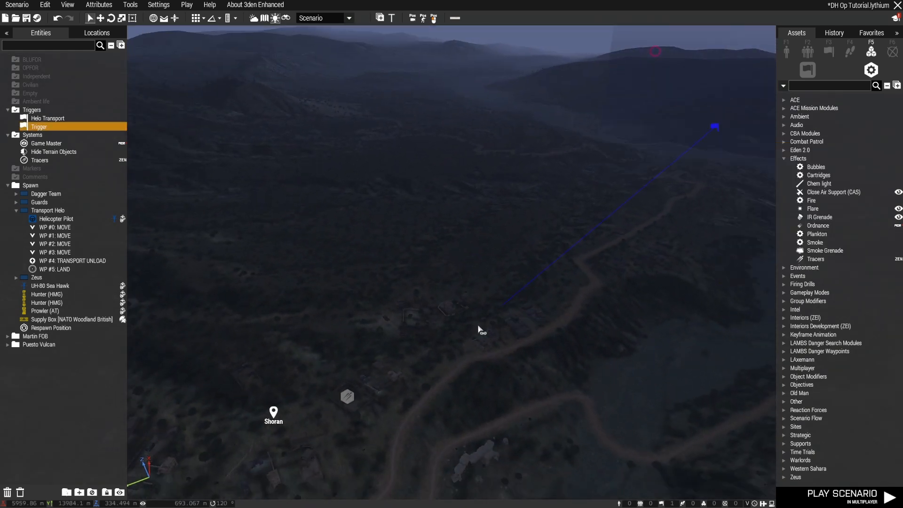
click(352, 400)
right_drag(421, 423, 465, 413)
key(w)
key(w)
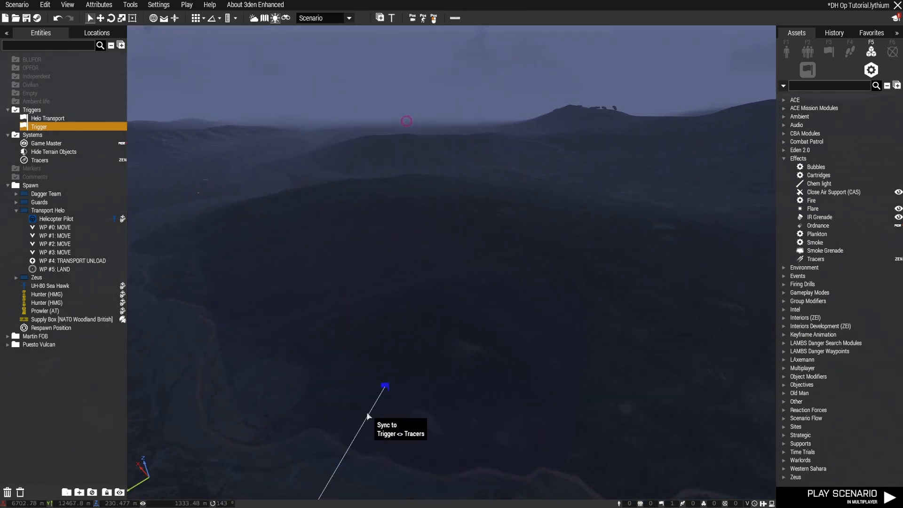
Inspect the terrain and flight corridor around the elliptical trigger that is synced to the Tracers module at Shoran
key(d)
mouse_move(542, 330)
right_down()
mouse_move(473, 342)
mouse_move(276, 342)
mouse_move(253, 355)
mouse_move(272, 353)
mouse_move(283, 365)
mouse_move(556, 323)
mouse_move(517, 331)
right_up()
key(w)
key(s)
right_drag(412, 364, 329, 354)
key(w)
key(w)
key(w)
key(w)
right_drag(528, 371, 757, 338)
key(w)
key(w)
key(w)
key(w)
key(w)
key(w)
key(w)
key(w)
key(w)
key(w)
right_drag(419, 328, 469, 325)
key(w)
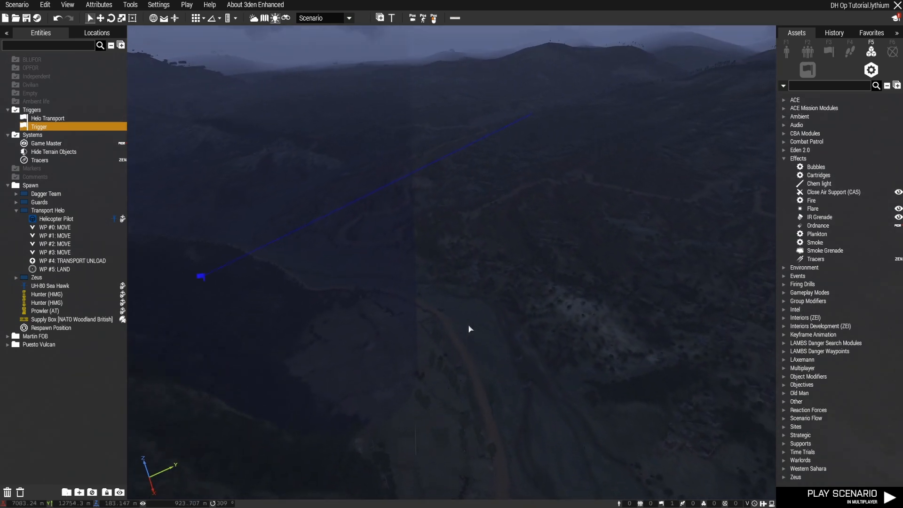
key(a)
key(a)
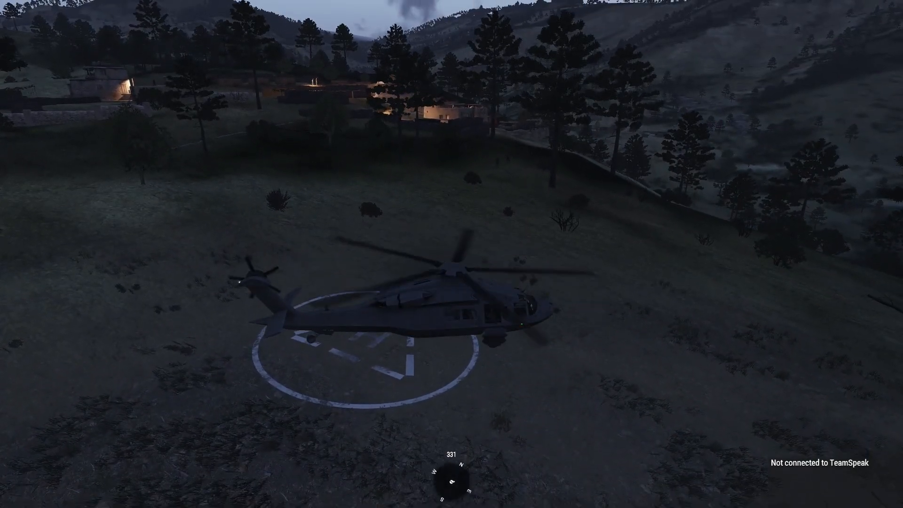
Check the transport helicopter on the landing pad up close in the running mission, stepping back from it on foot
key(v)
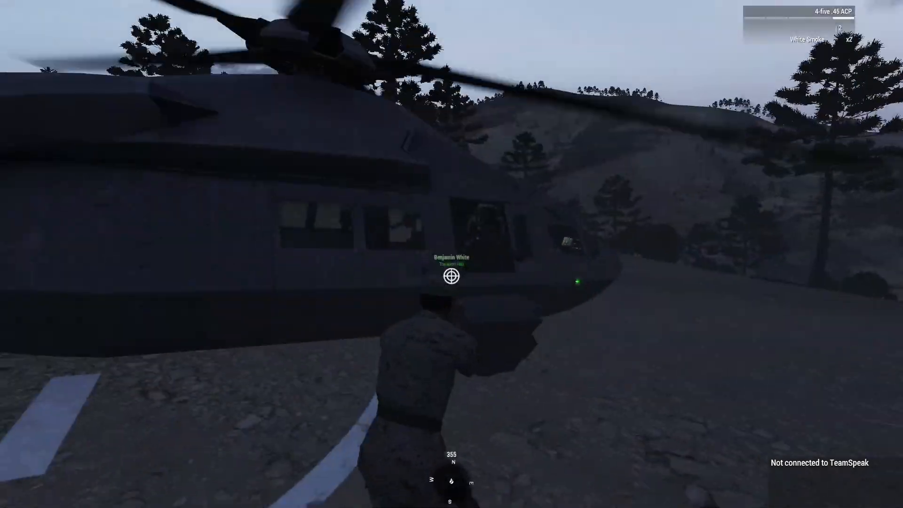
key(s)
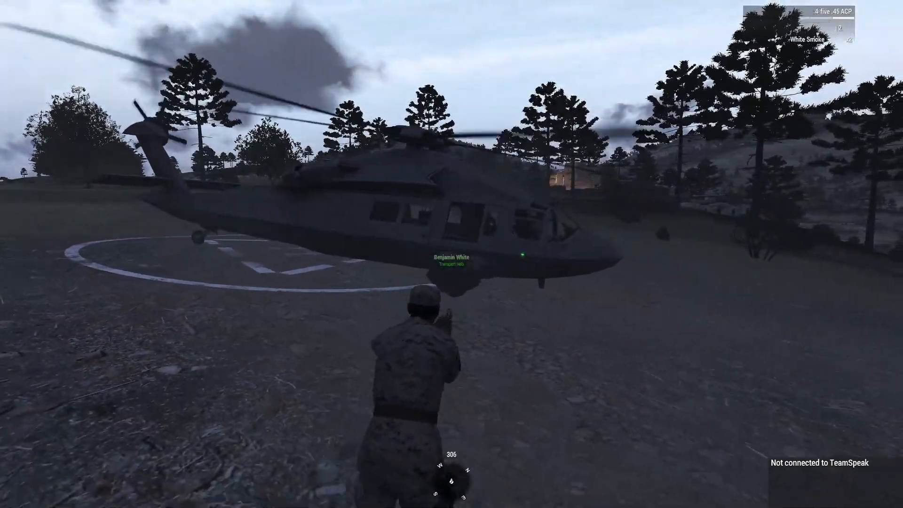
key(d)
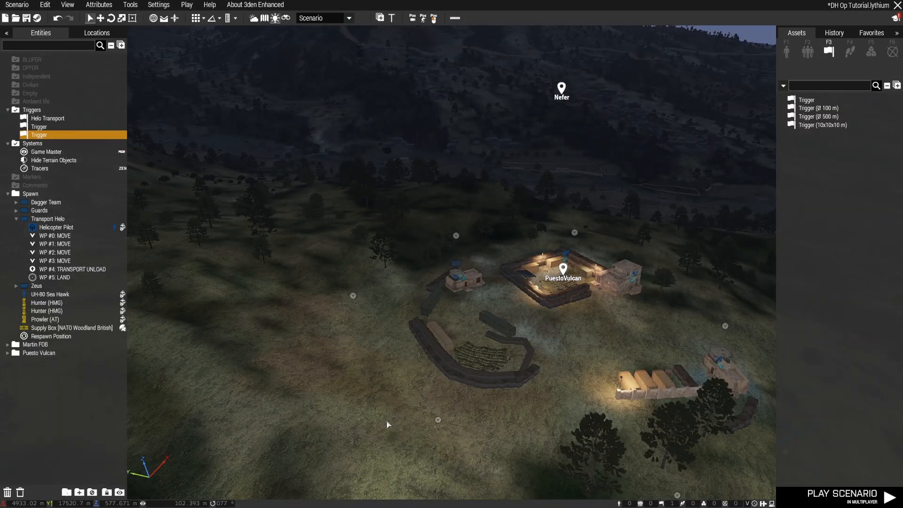
Look over the Puesto Vulcan outpost and the valley beyond it in the 3D view
right_drag(387, 423, 441, 414)
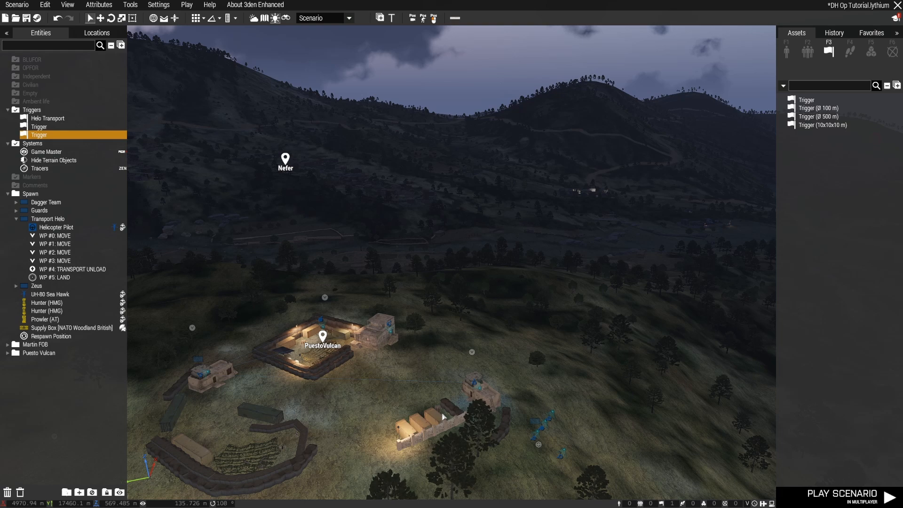
right_drag(541, 428, 203, 424)
key(a)
mouse_move(447, 441)
right_down()
mouse_move(403, 442)
mouse_move(436, 446)
right_up()
Review the helicopter route on the map, including both triggers along it and their sync lines to the Tracers module at Shoran
key(m)
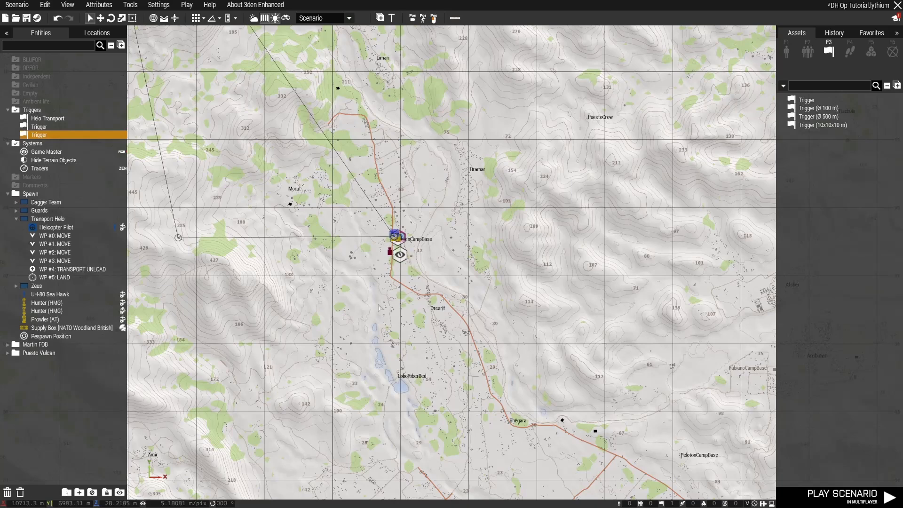
key(m)
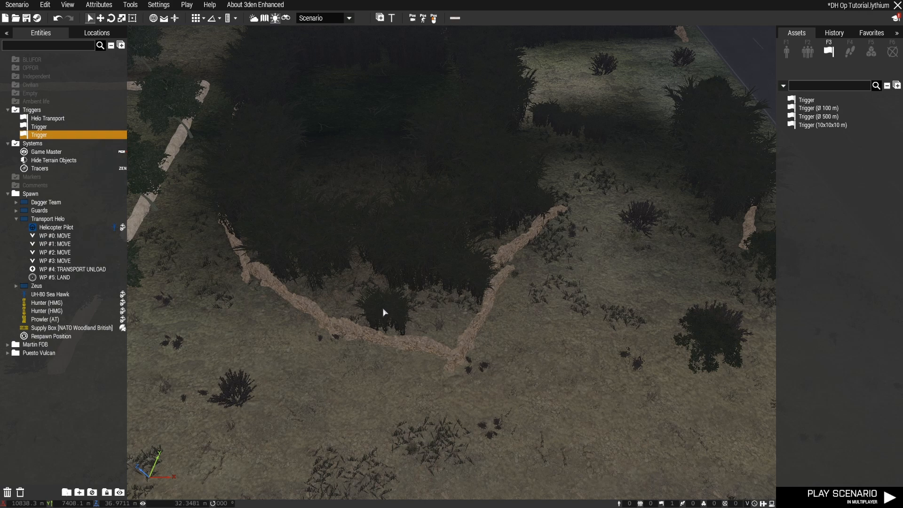
key(m)
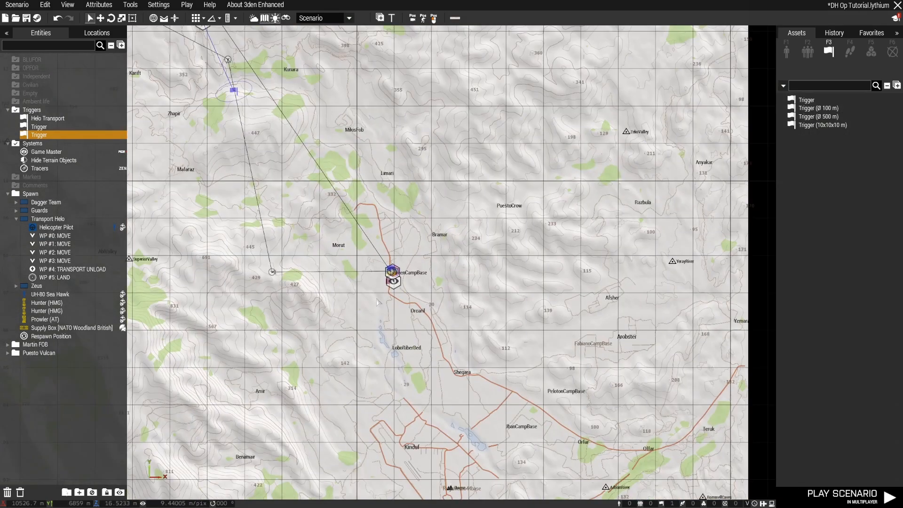
right_drag(376, 303, 519, 458)
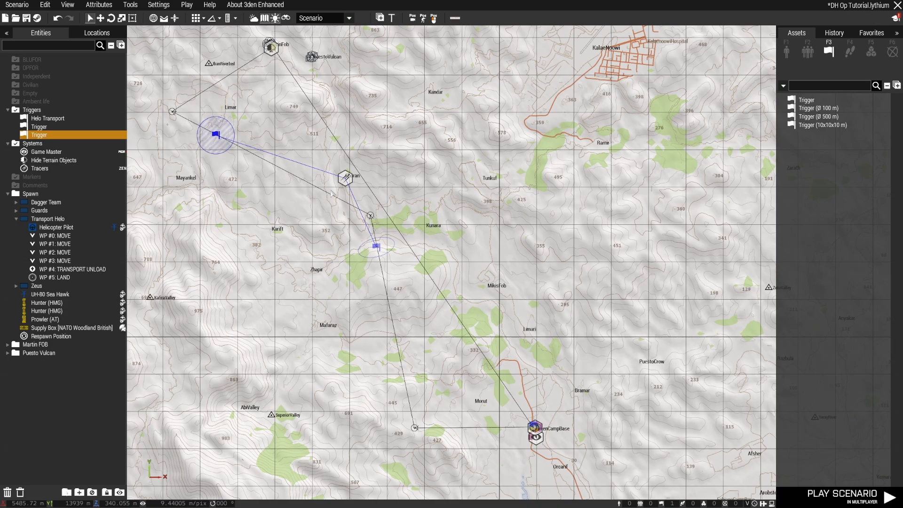
scroll(332, 194, up, 5)
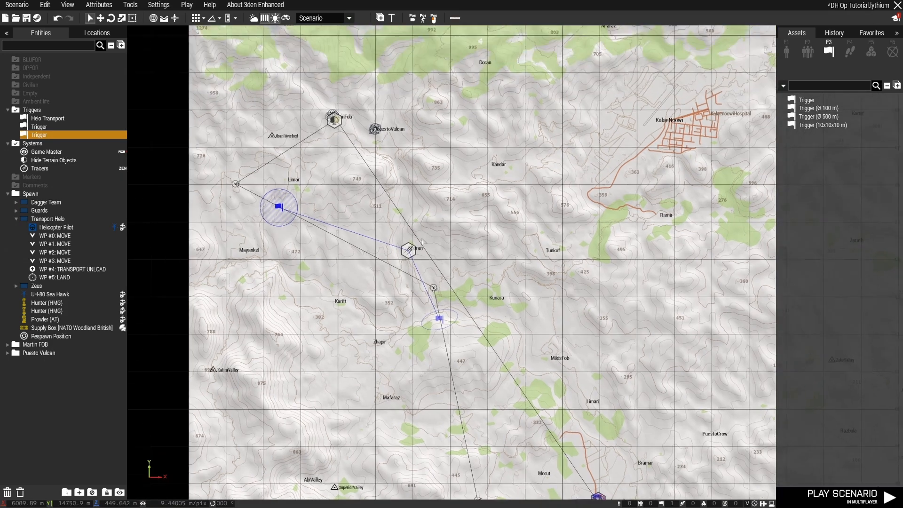
key(m)
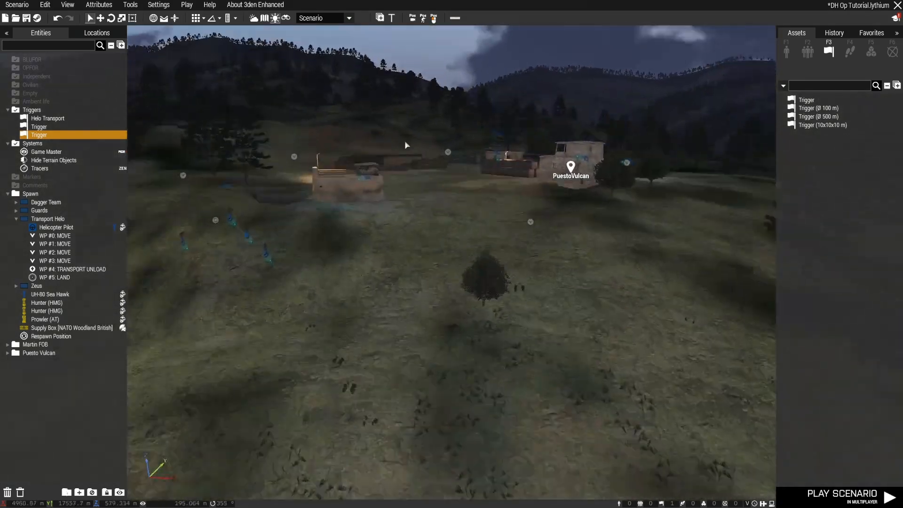
Survey the hillside near Puesto Vulcan and the valley toward Nefer in the 3D view
key(w)
mouse_move(404, 141)
right_down()
mouse_move(432, 155)
mouse_move(609, 160)
right_up()
key(a)
key(d)
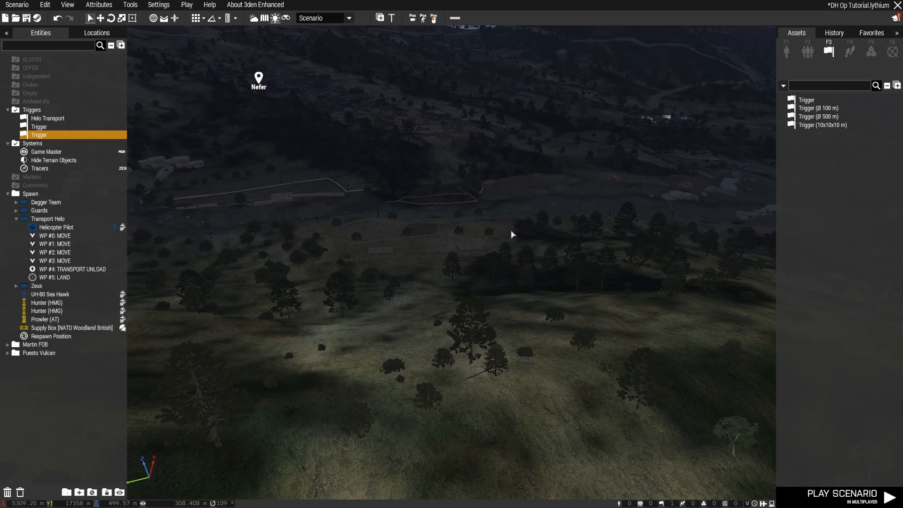
right_drag(472, 313, 493, 309)
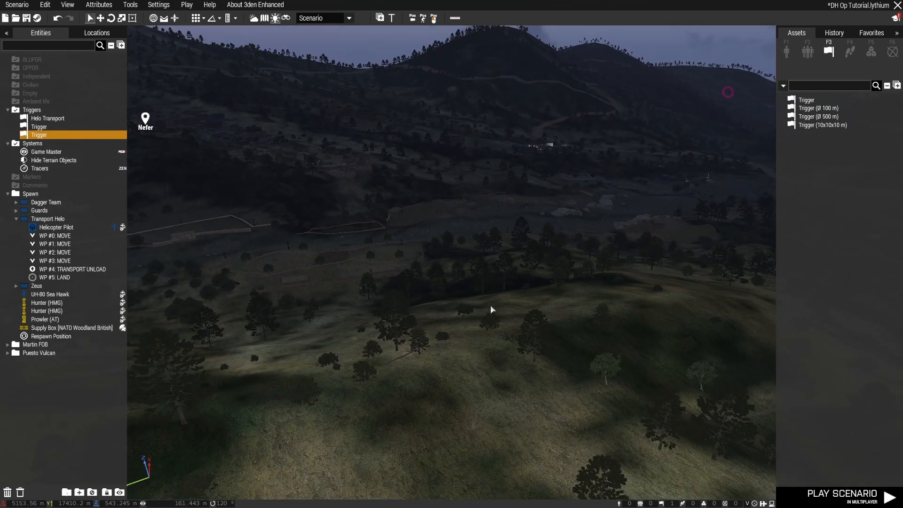